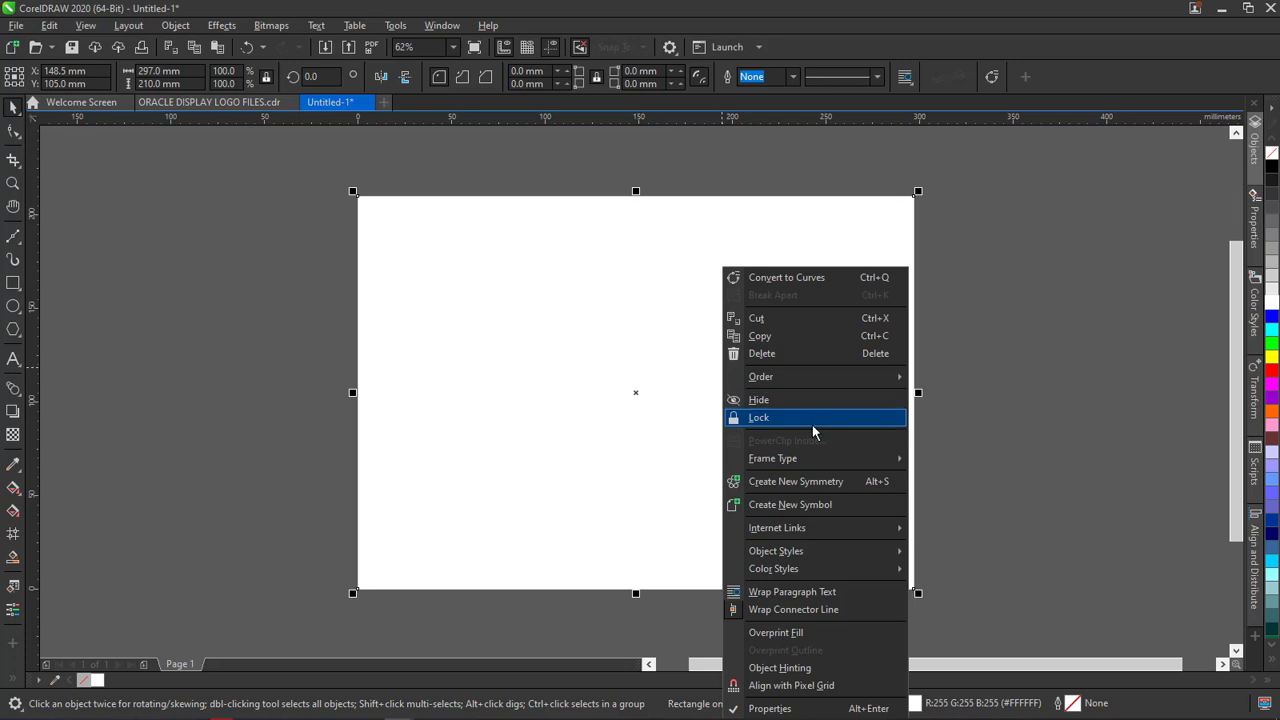
Lock the page-sized white rectangle and look at the reference logo in the ORACLE DISPLAY LOGO FILES.cdr document
left_click(812, 422)
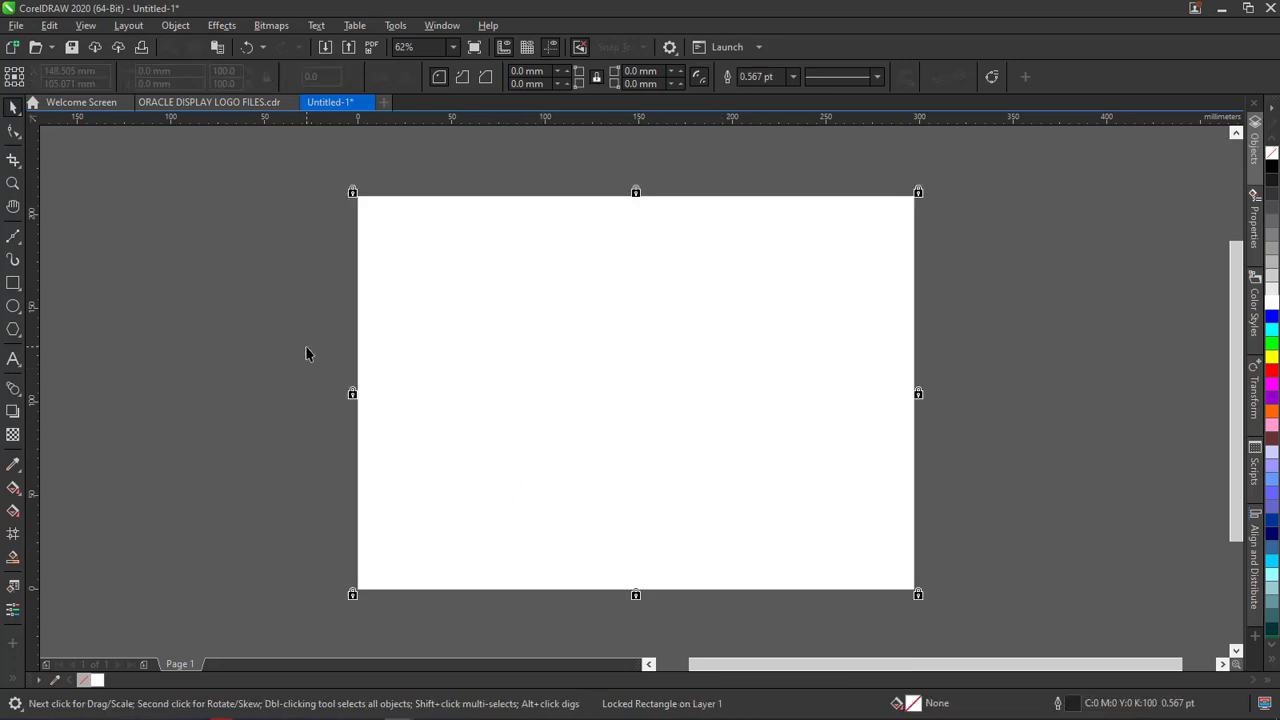
left_click(64, 279)
left_click(214, 104)
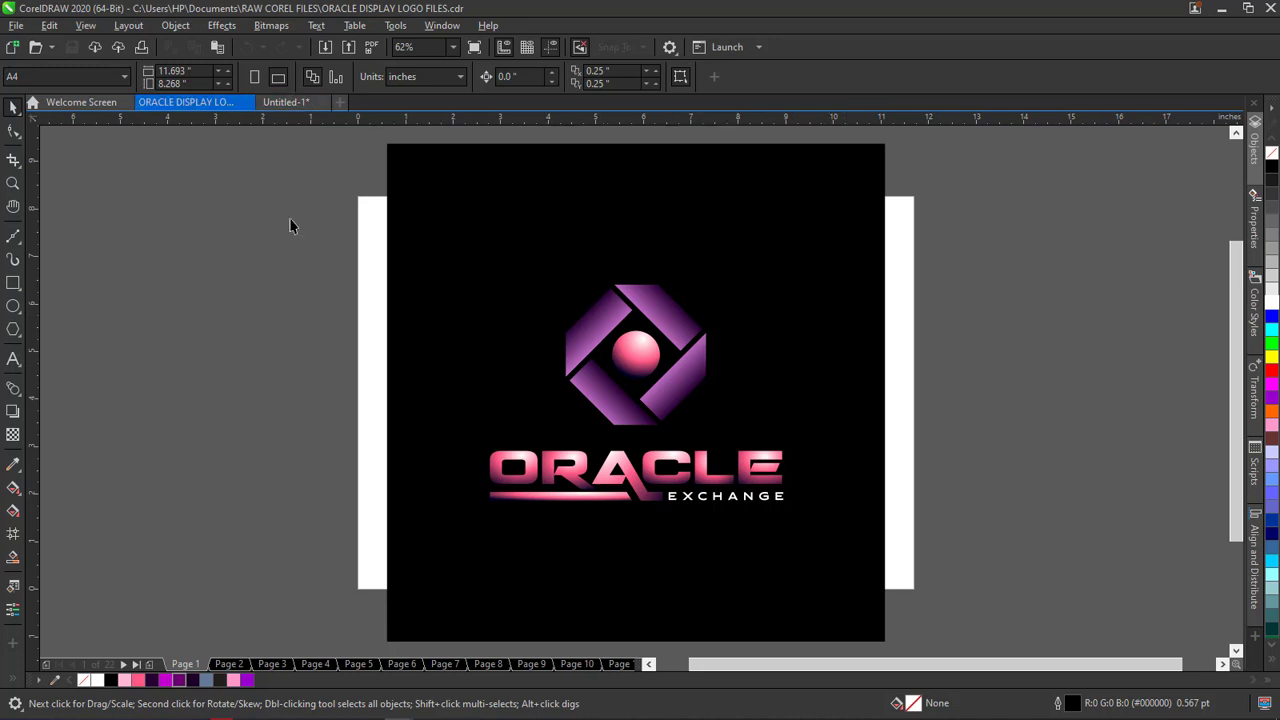
left_click(281, 102)
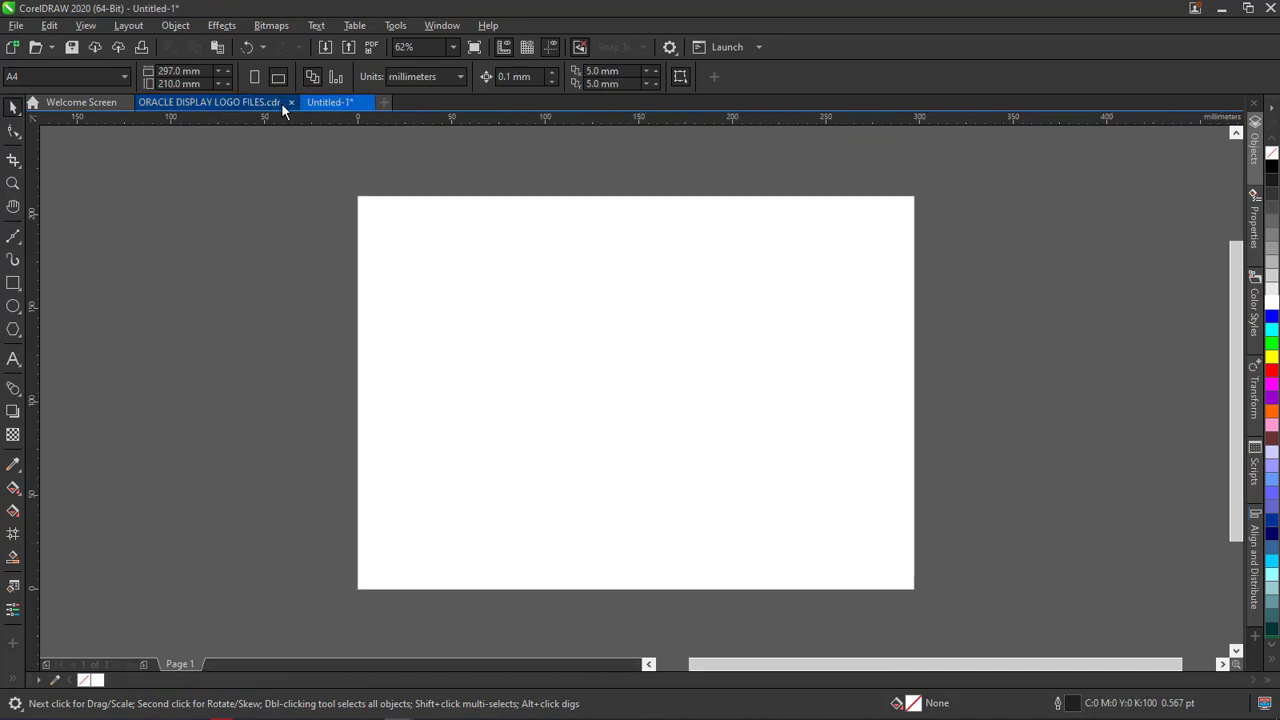
Draw a wide rectangle about 220.6 mm by 45.3 mm across the upper part of the page
left_click(10, 285)
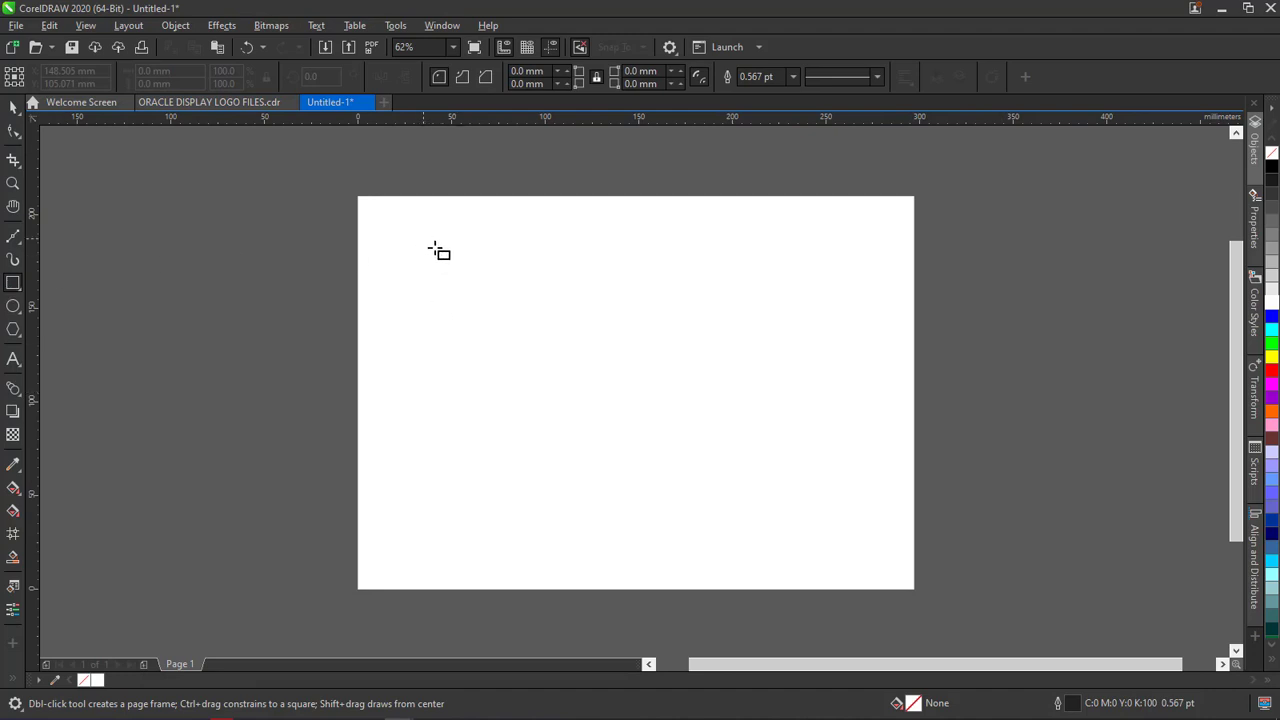
left_click_drag(444, 238, 856, 321)
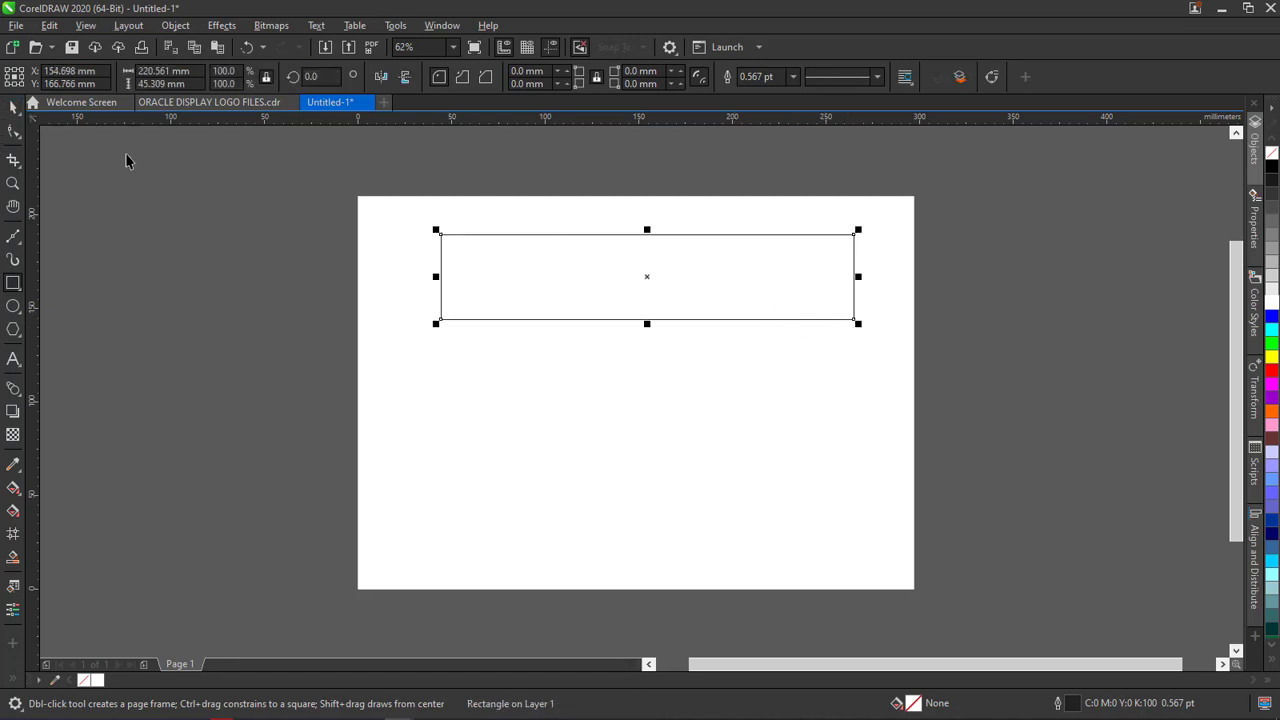
key("space")
left_click(280, 224)
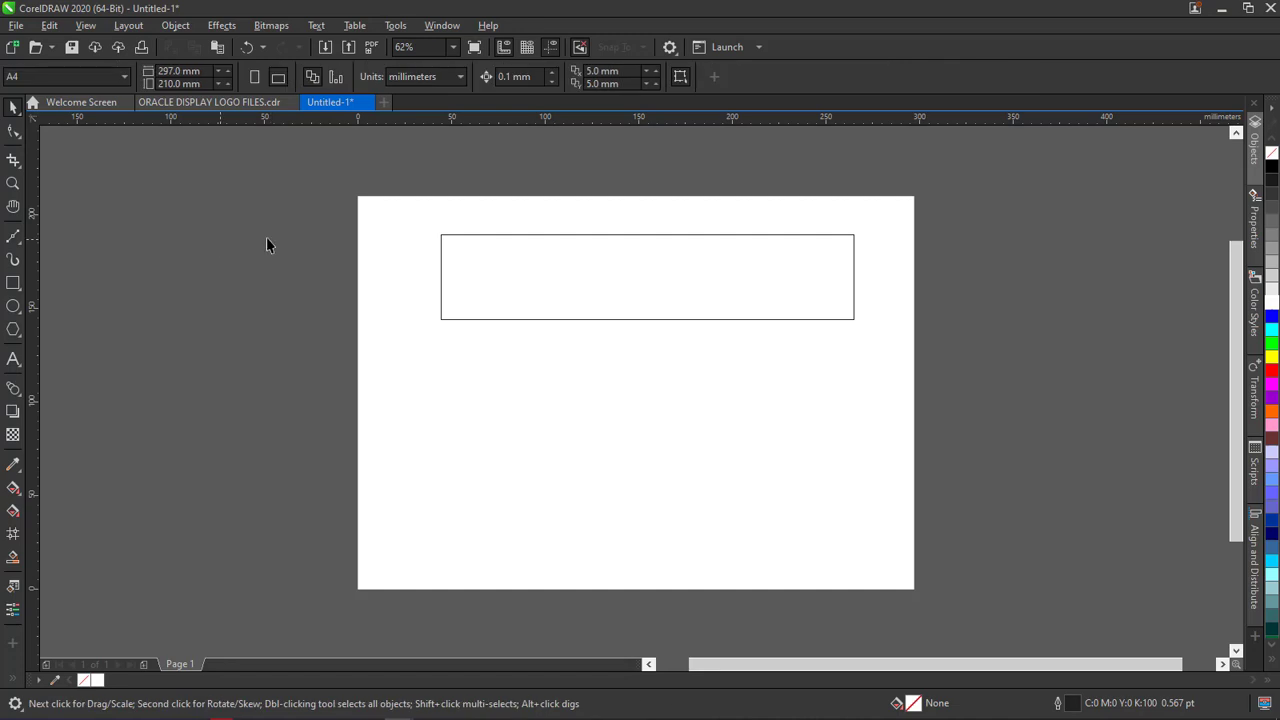
Set the document's measurement units to inches
left_click(417, 79)
left_click(427, 100)
left_click(452, 265)
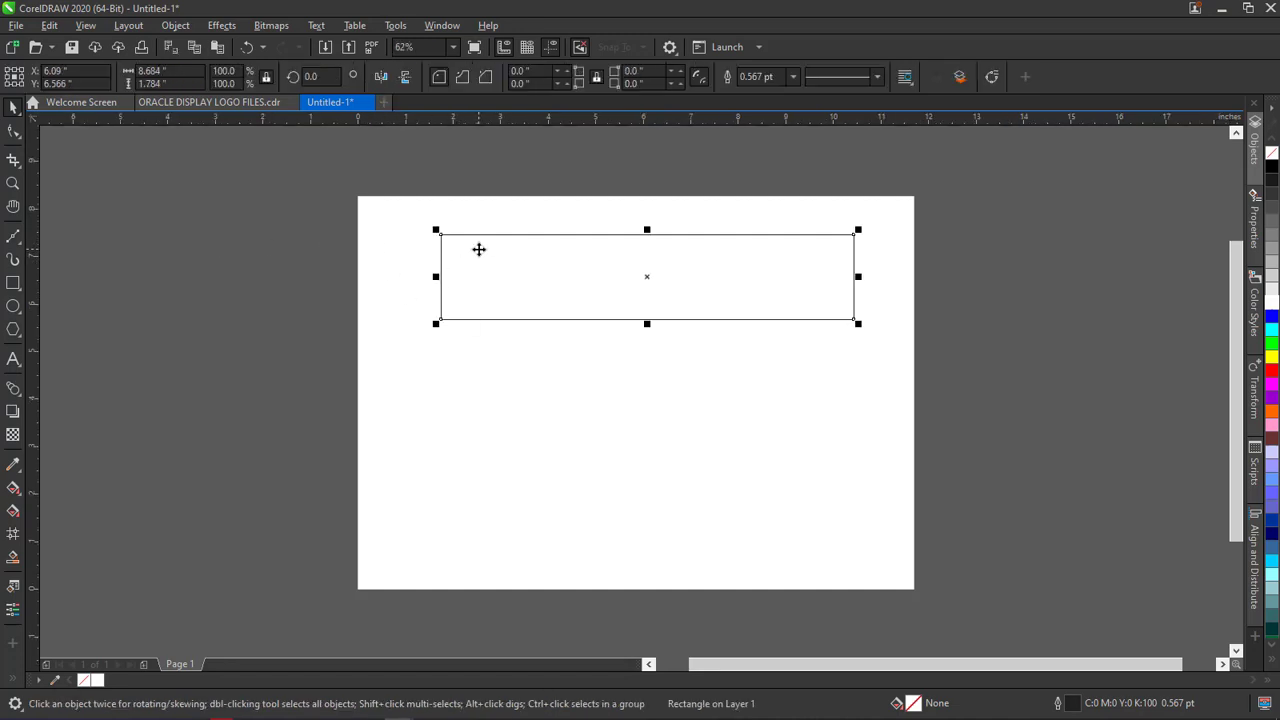
key("ctrl+z")
key("ctrl+shift+z")
left_click(251, 224)
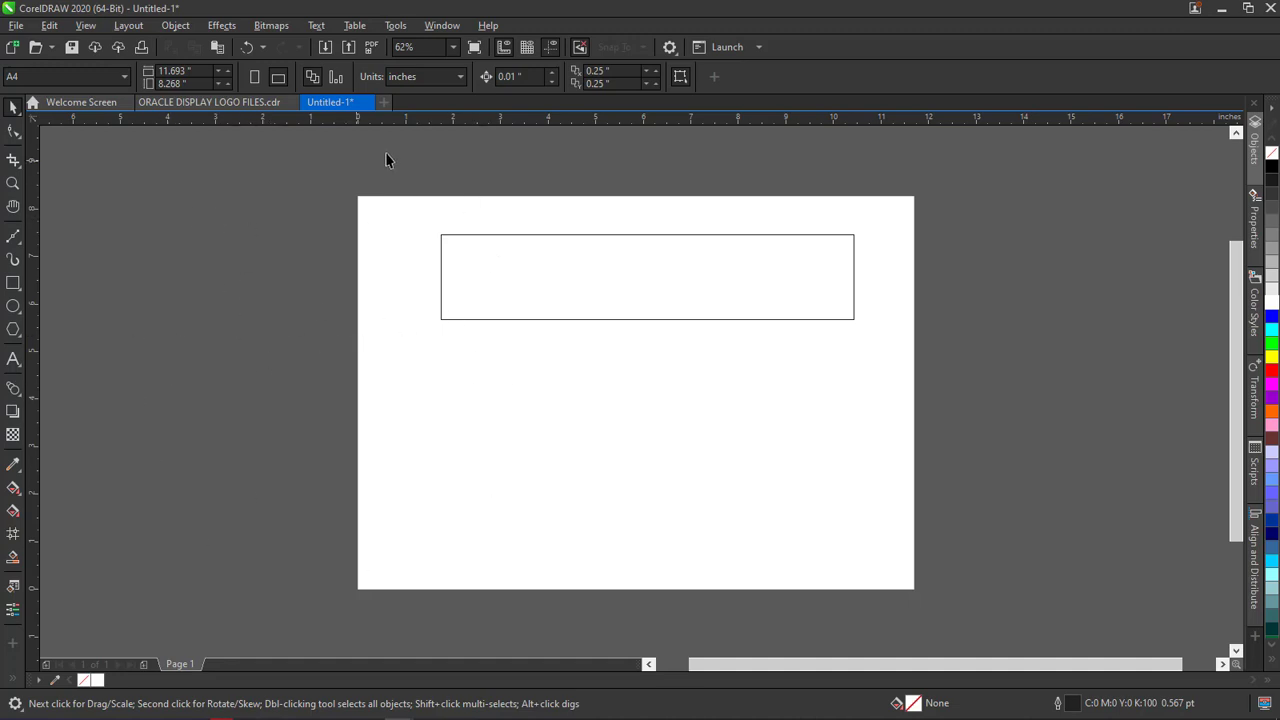
left_click(418, 76)
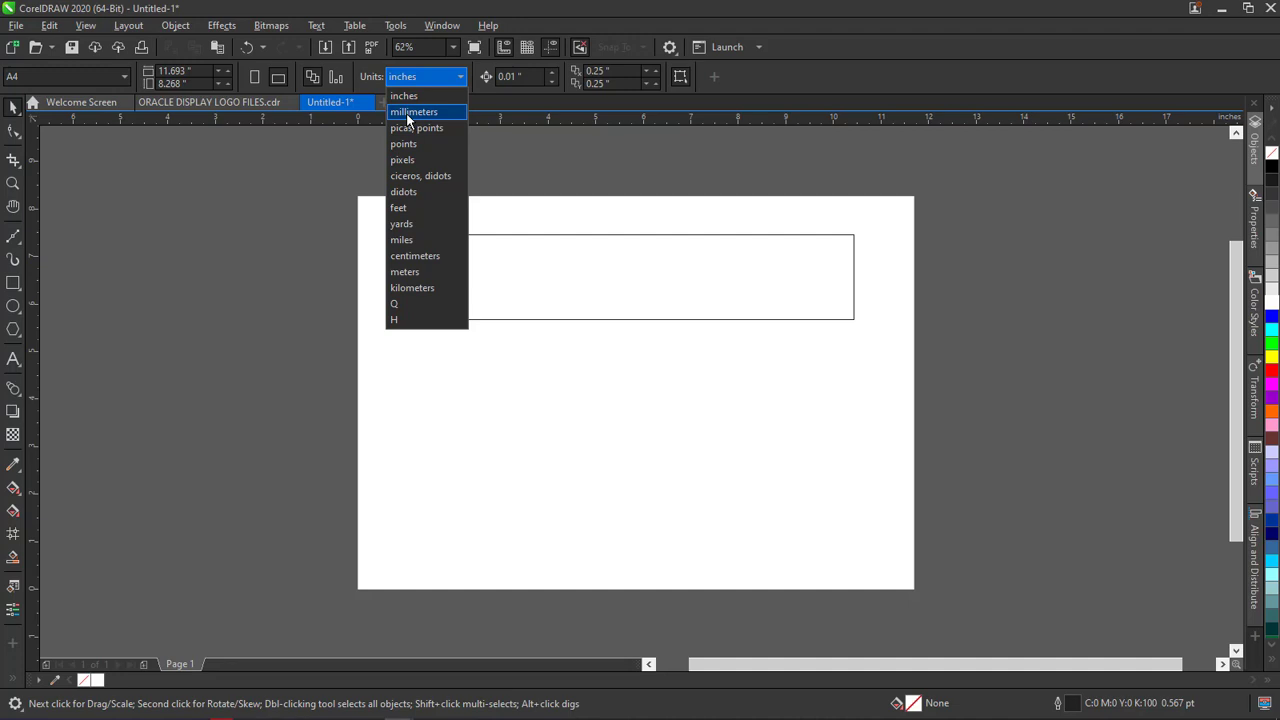
left_click(312, 198)
left_click(444, 290)
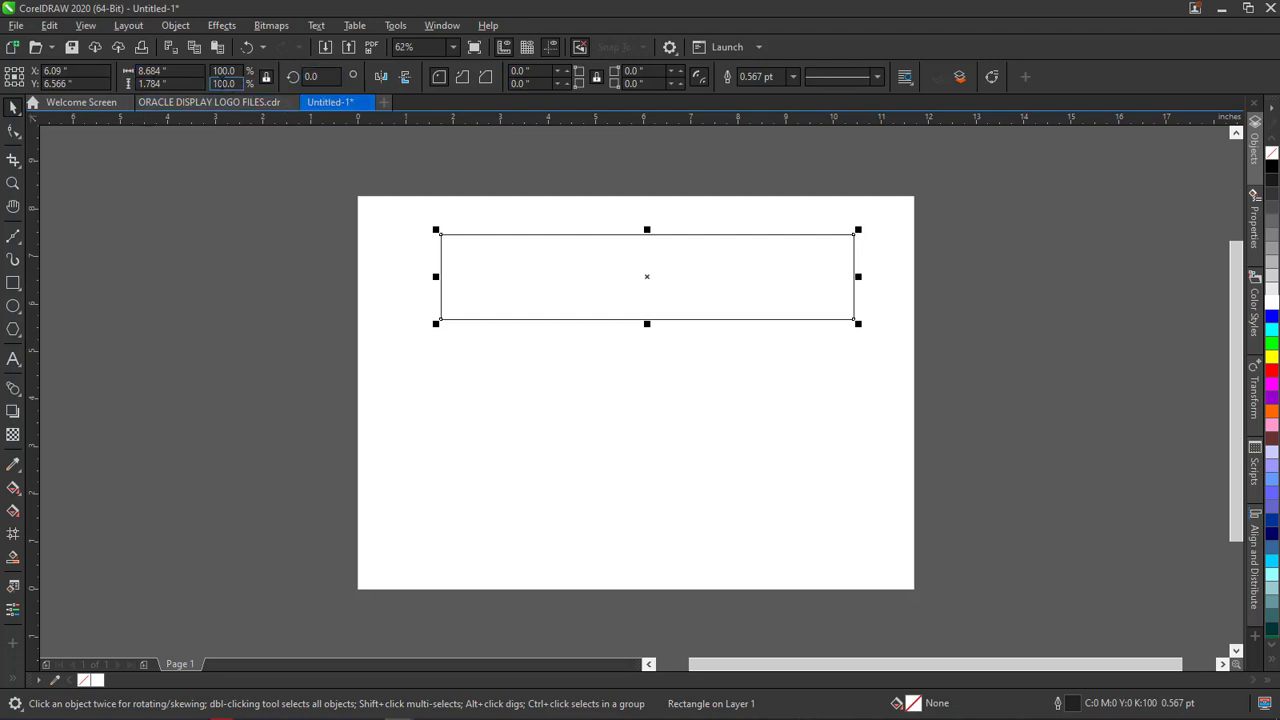
left_click(216, 201)
left_click(436, 77)
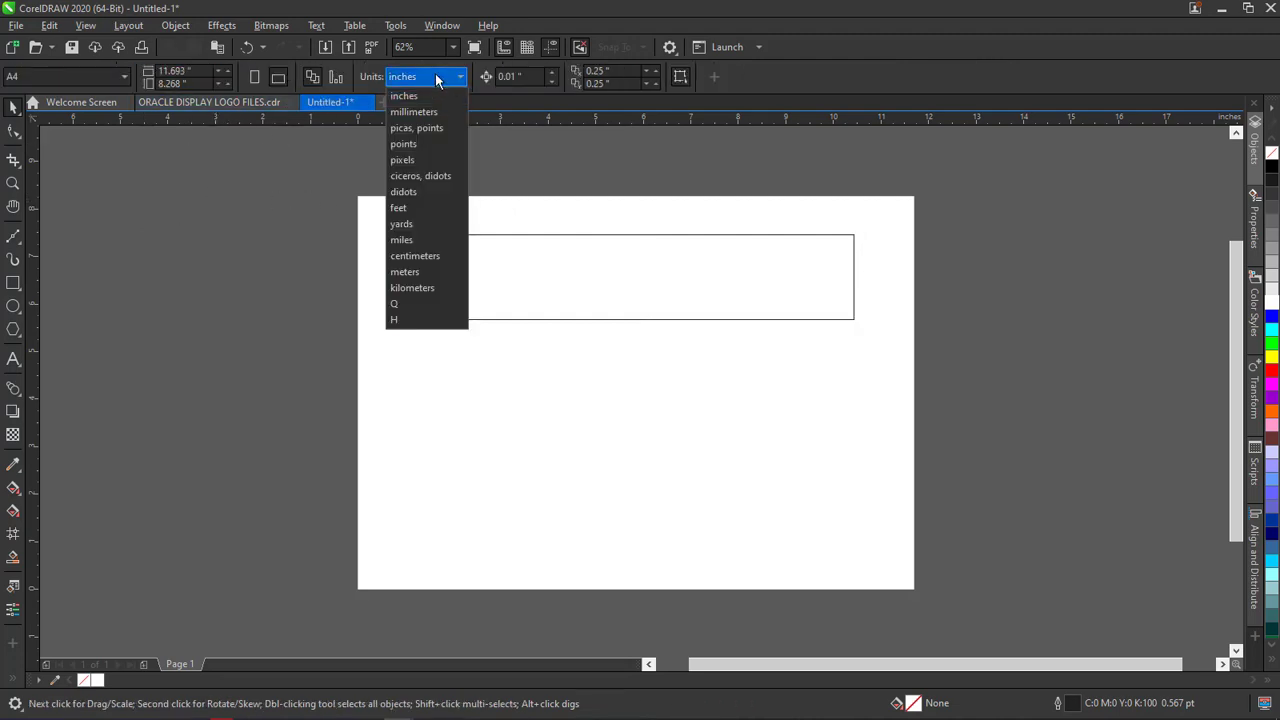
left_click(576, 276)
left_click(550, 290)
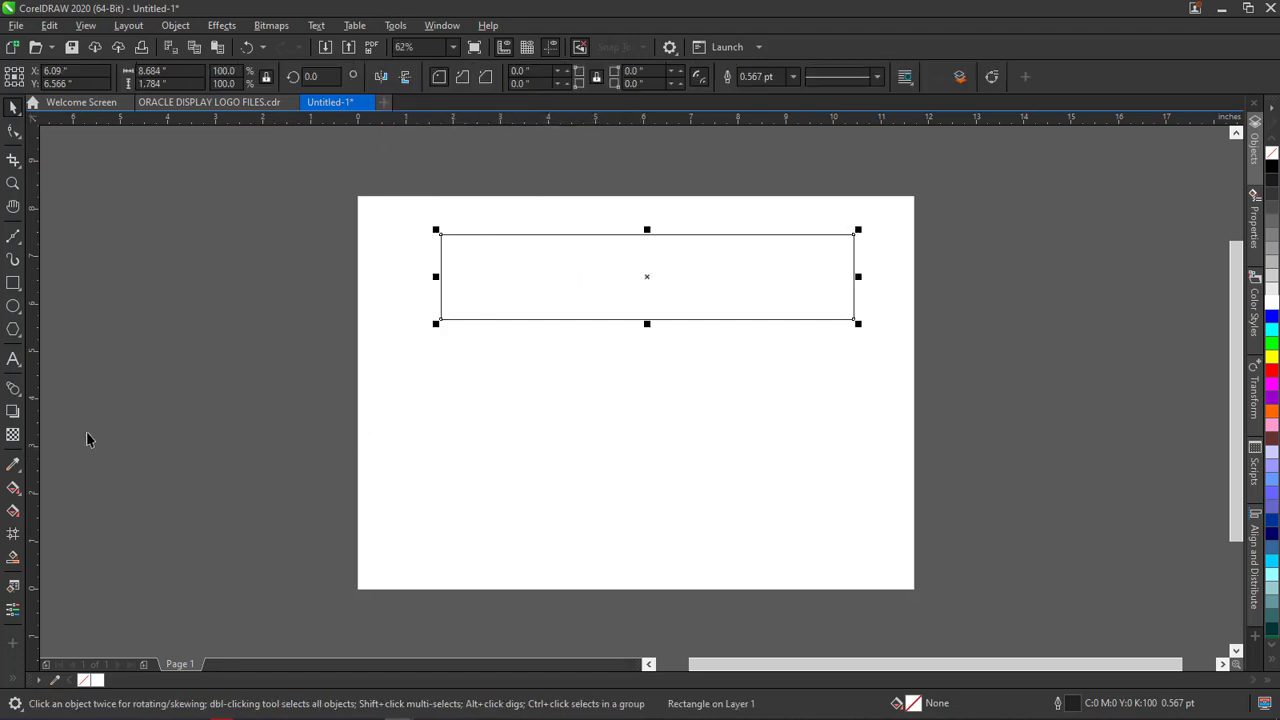
Draw a square about 2.22 inches wide in the empty area to the left of the page
left_click(12, 284)
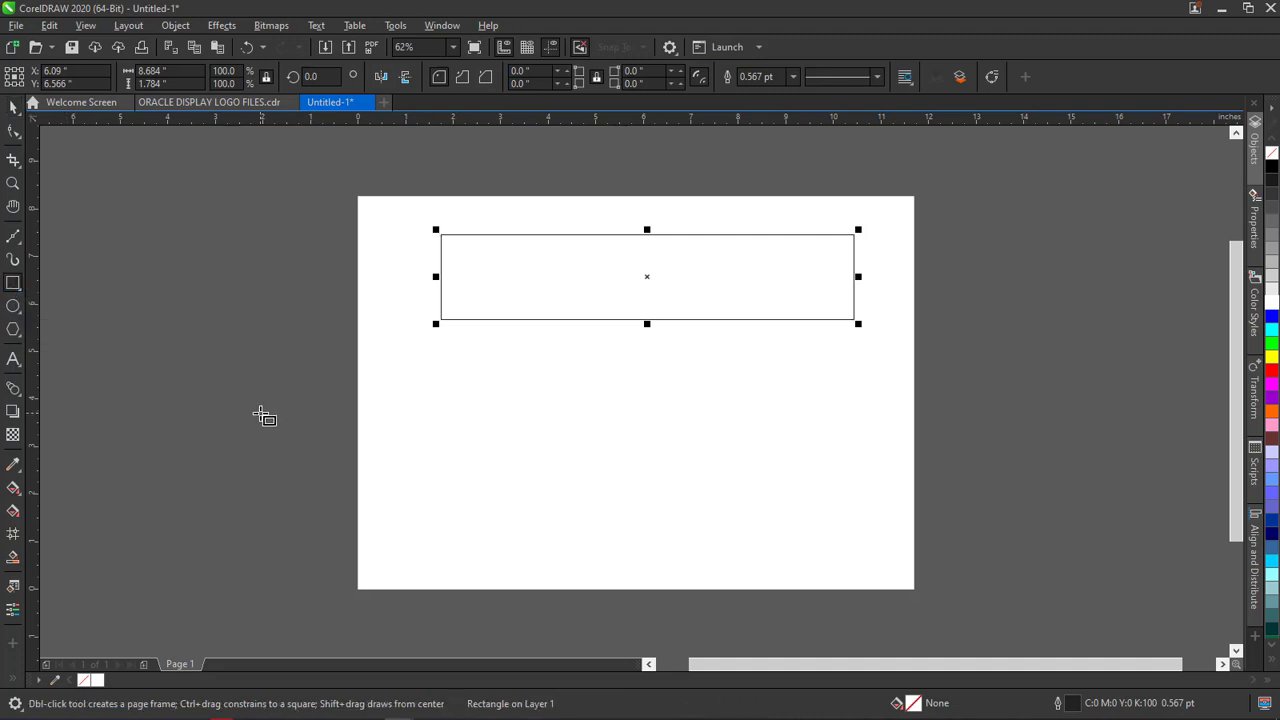
left_click_drag(193, 307, 301, 396)
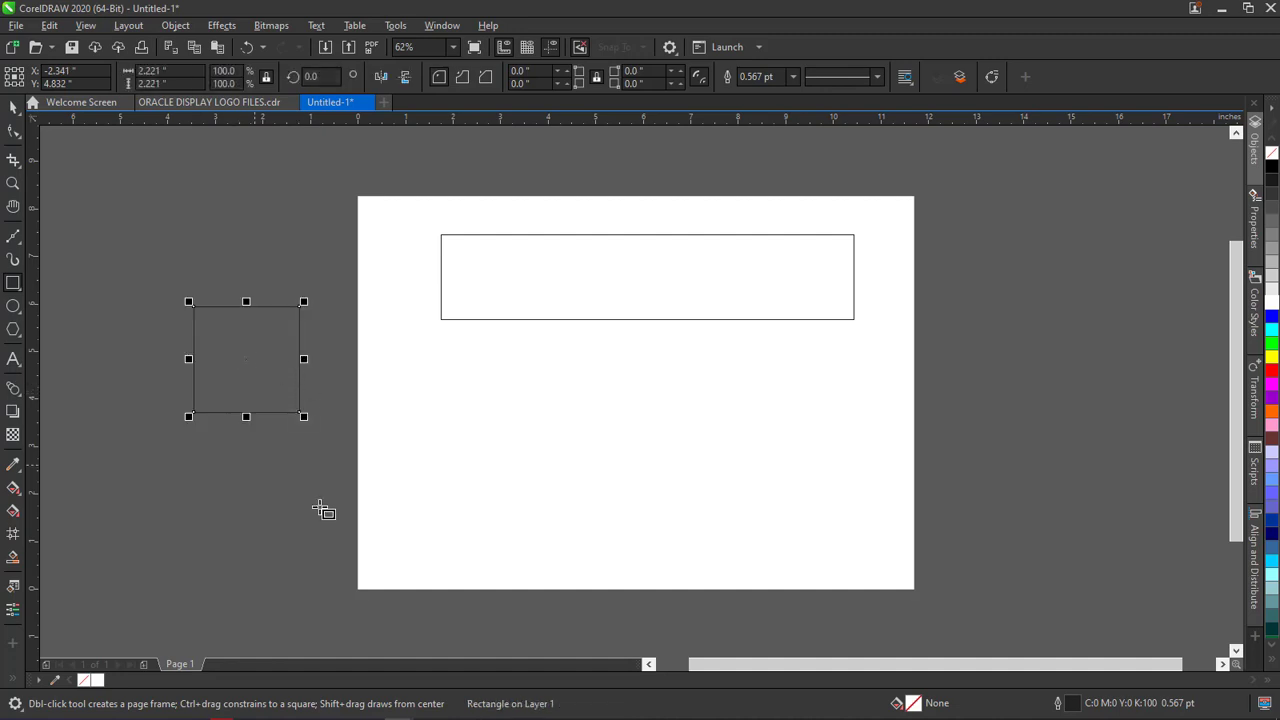
left_click(12, 108)
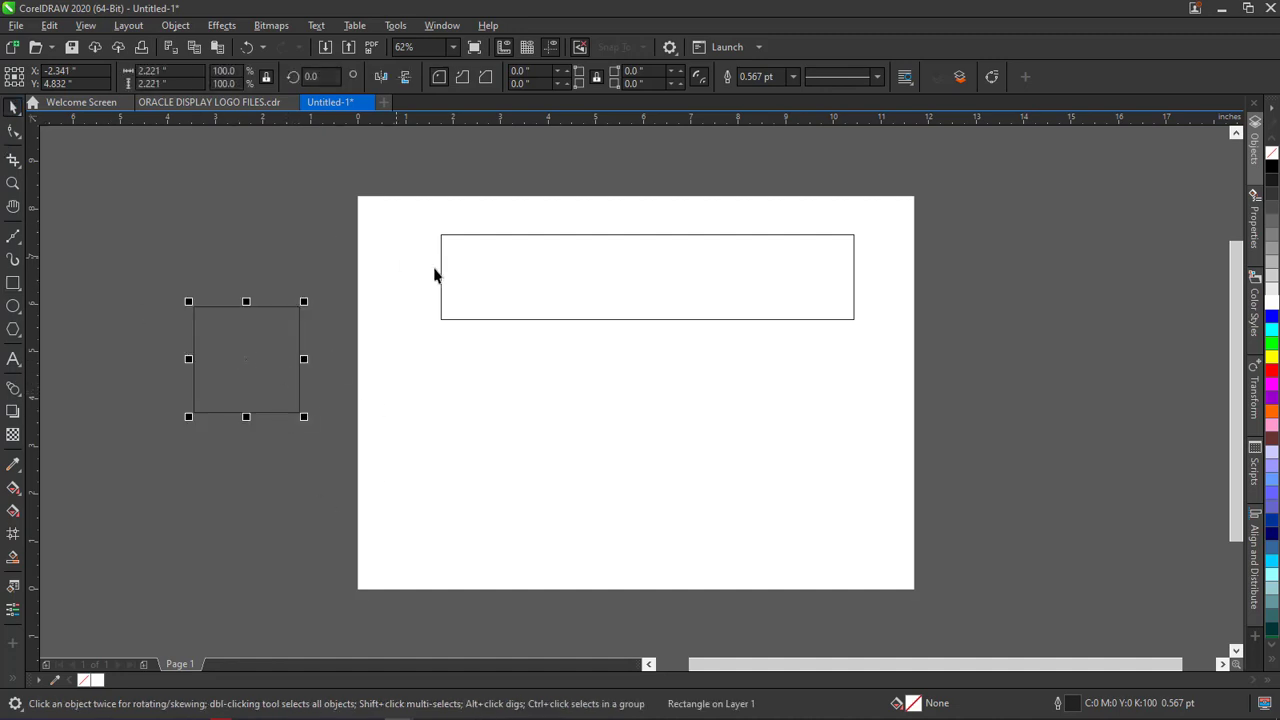
Enlarge the rectangle on the page to about 8.99 by 2 inches and shift it slightly to the right
left_click(526, 306)
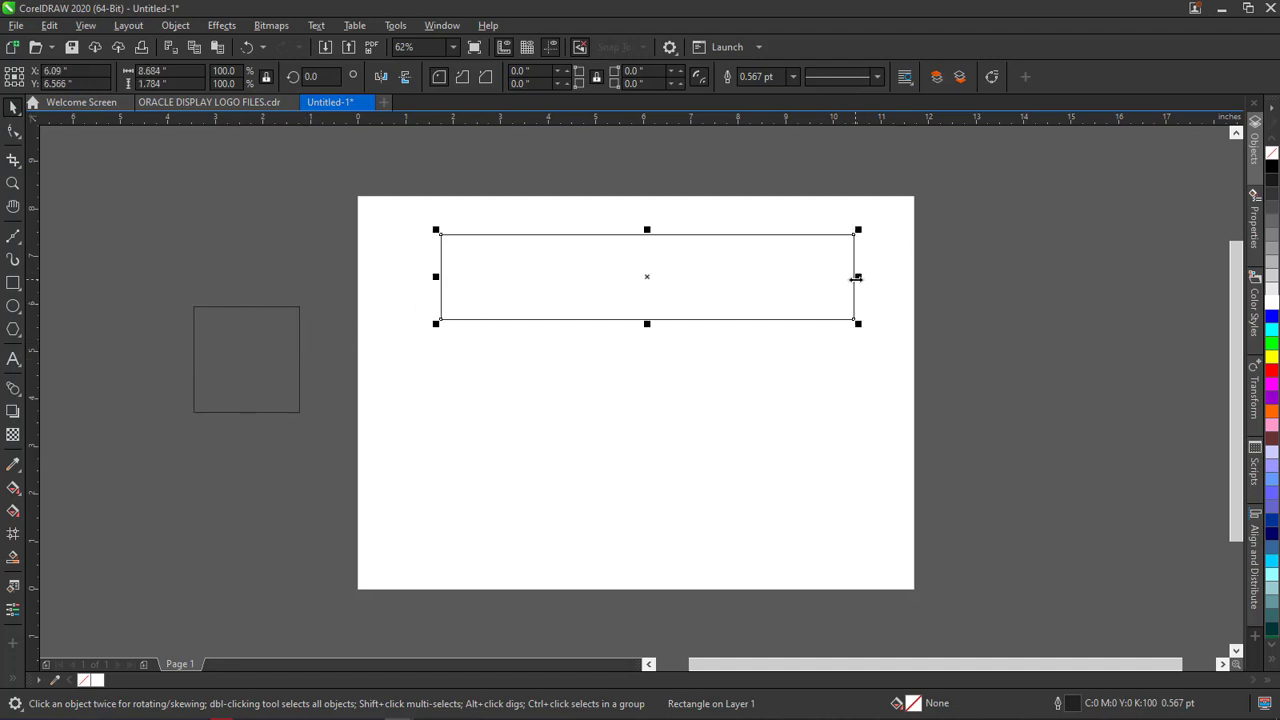
left_click_drag(856, 278, 889, 284)
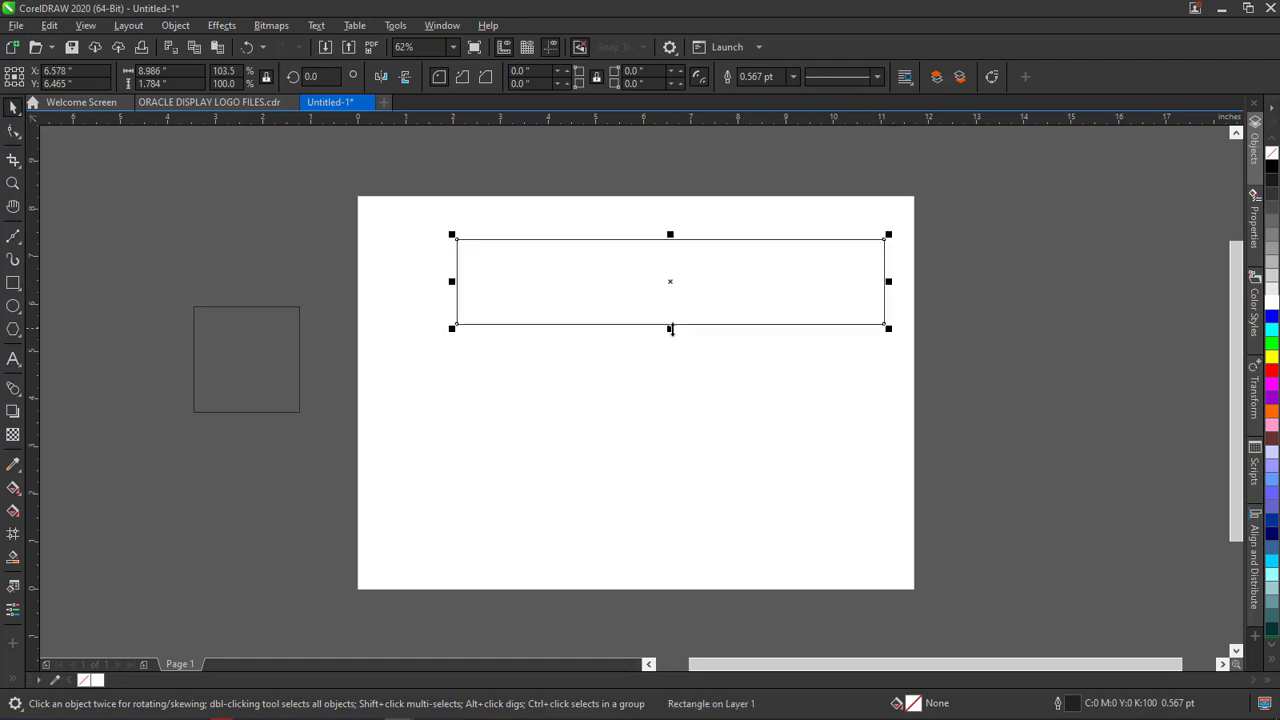
left_click_drag(672, 330, 672, 340)
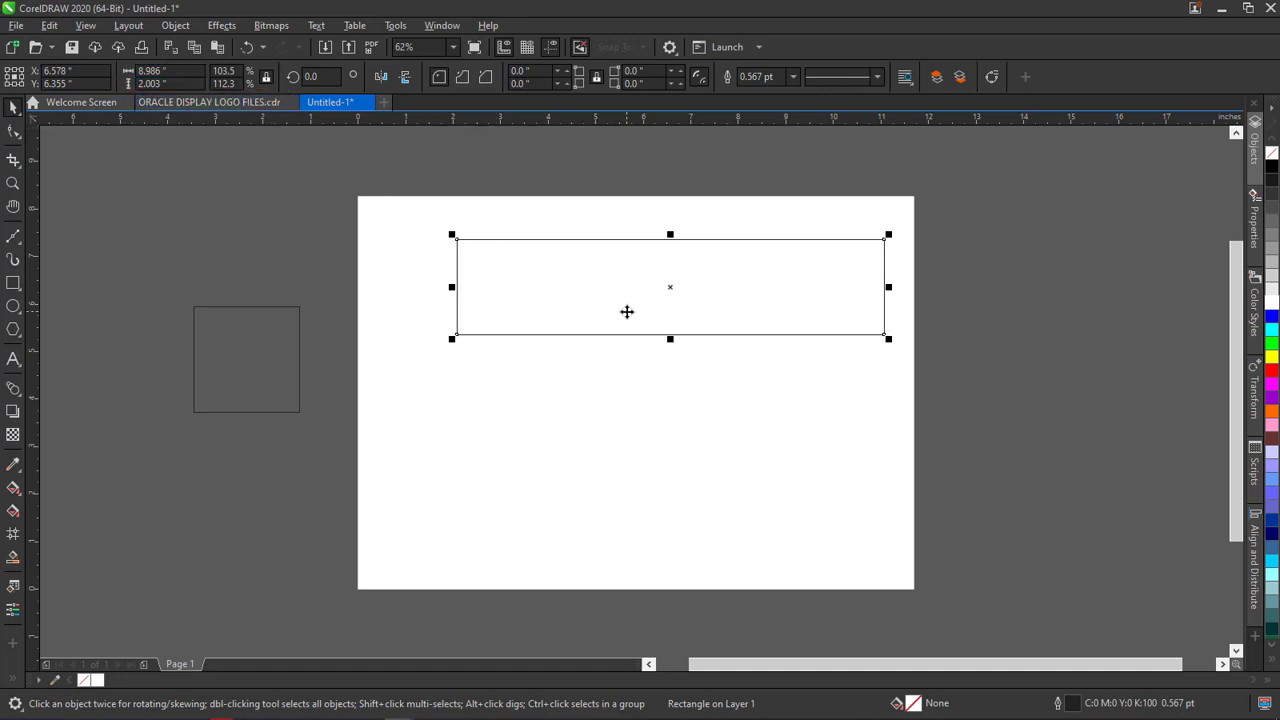
Delete the square beside the page
left_click(228, 349)
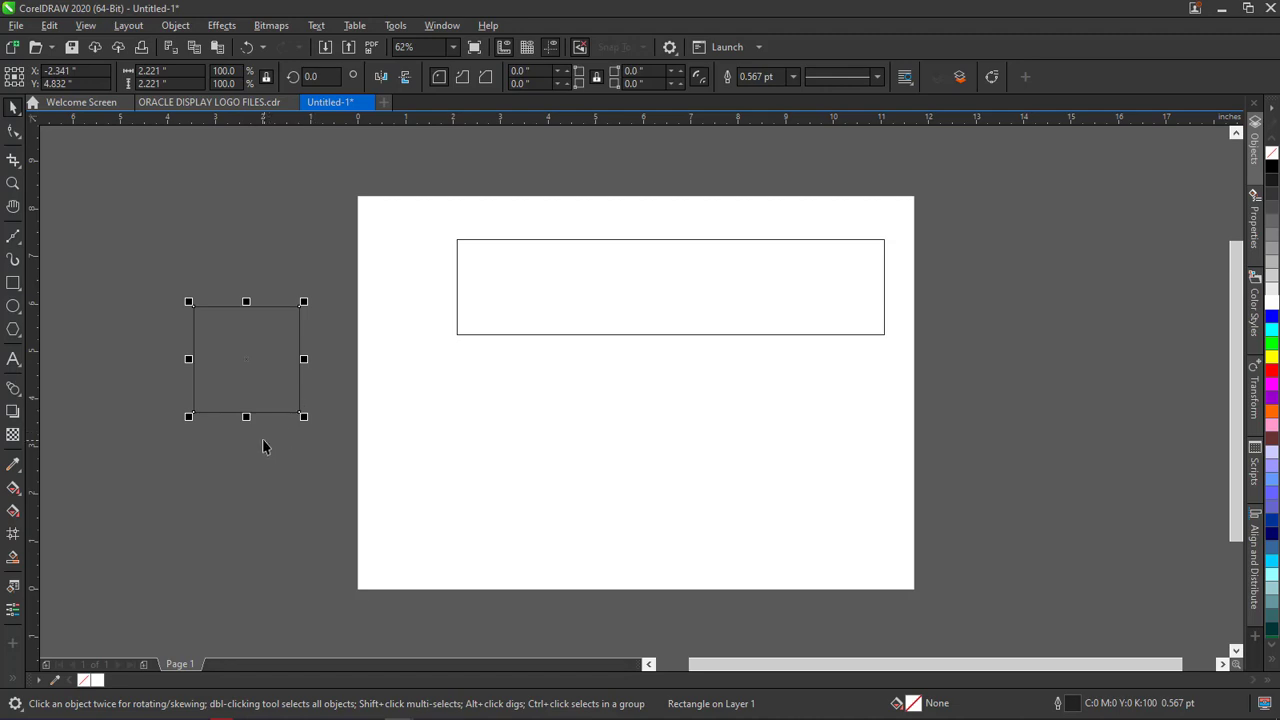
key("Delete")
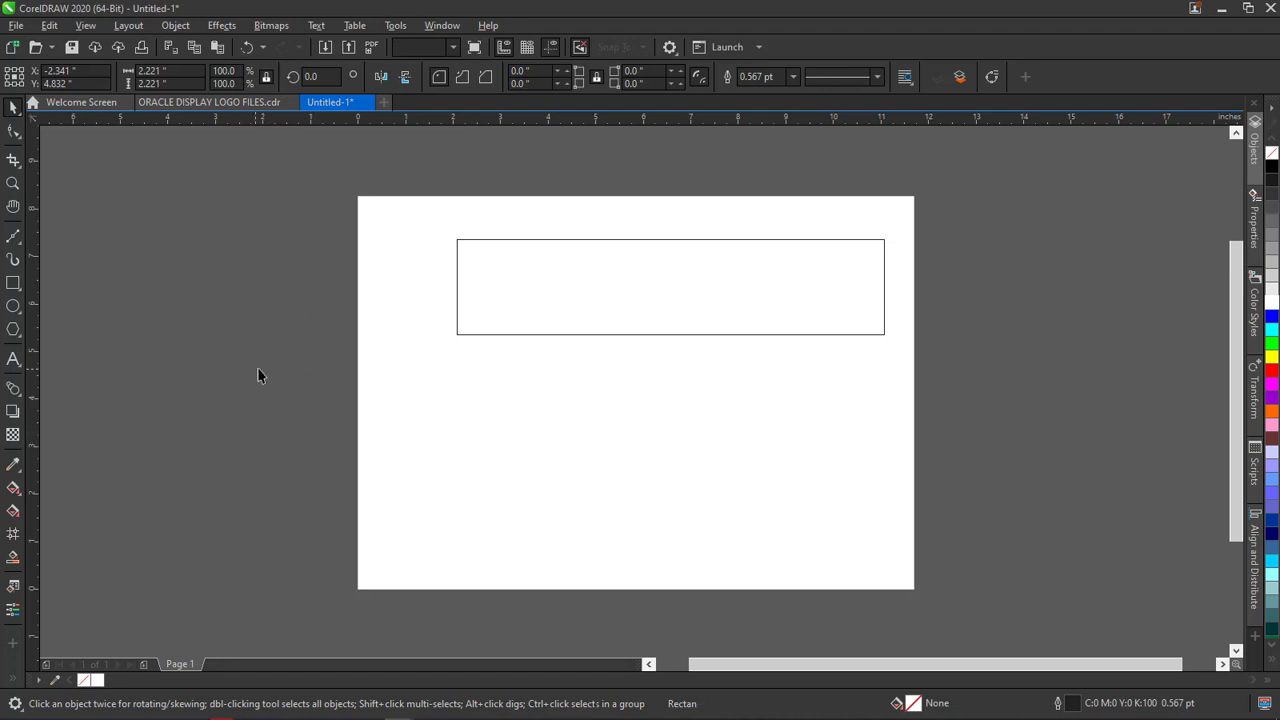
Draw a square about 2.39 inches wide to the left of the page and rotate it by 45 degrees
left_click(9, 283)
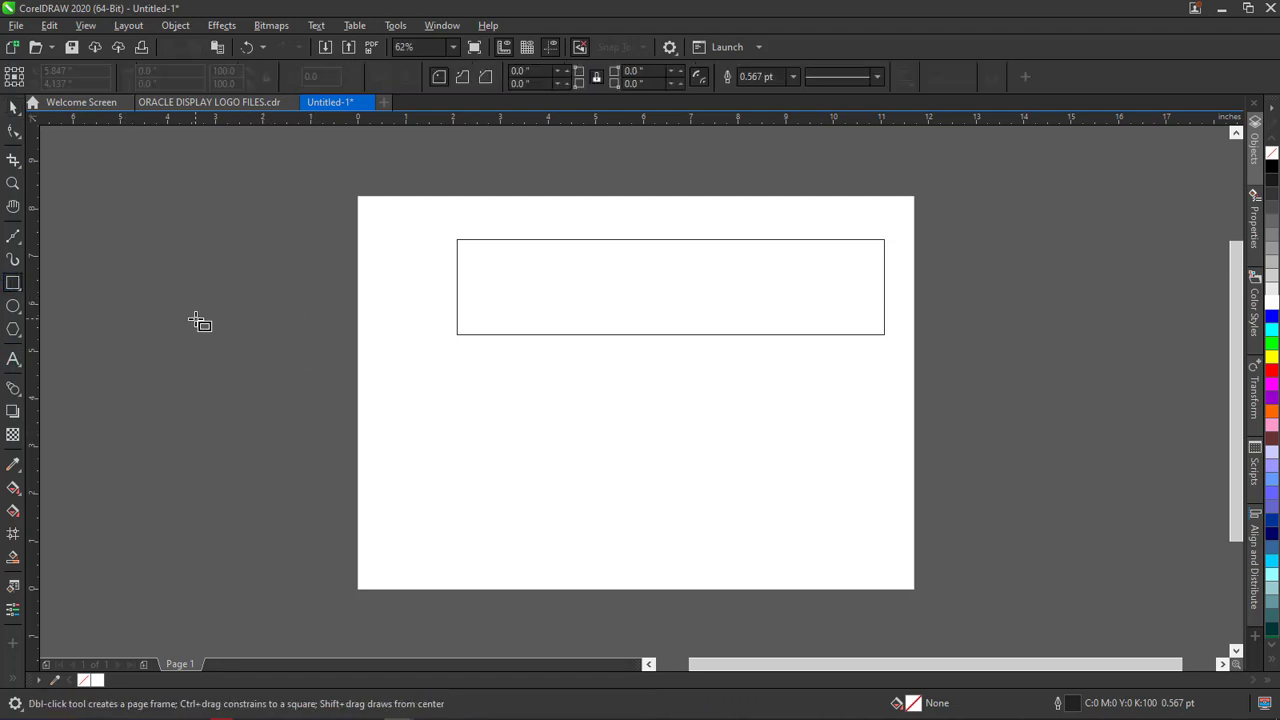
left_click_drag(197, 320, 312, 410)
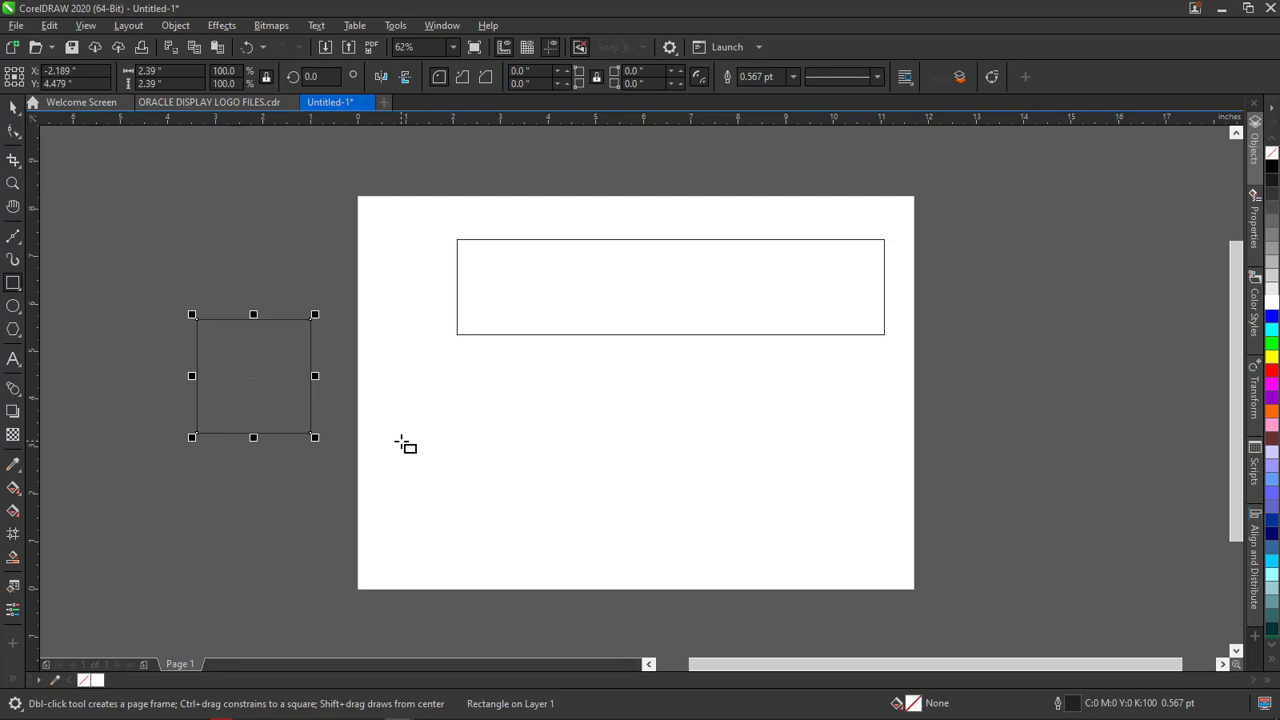
left_click(10, 112)
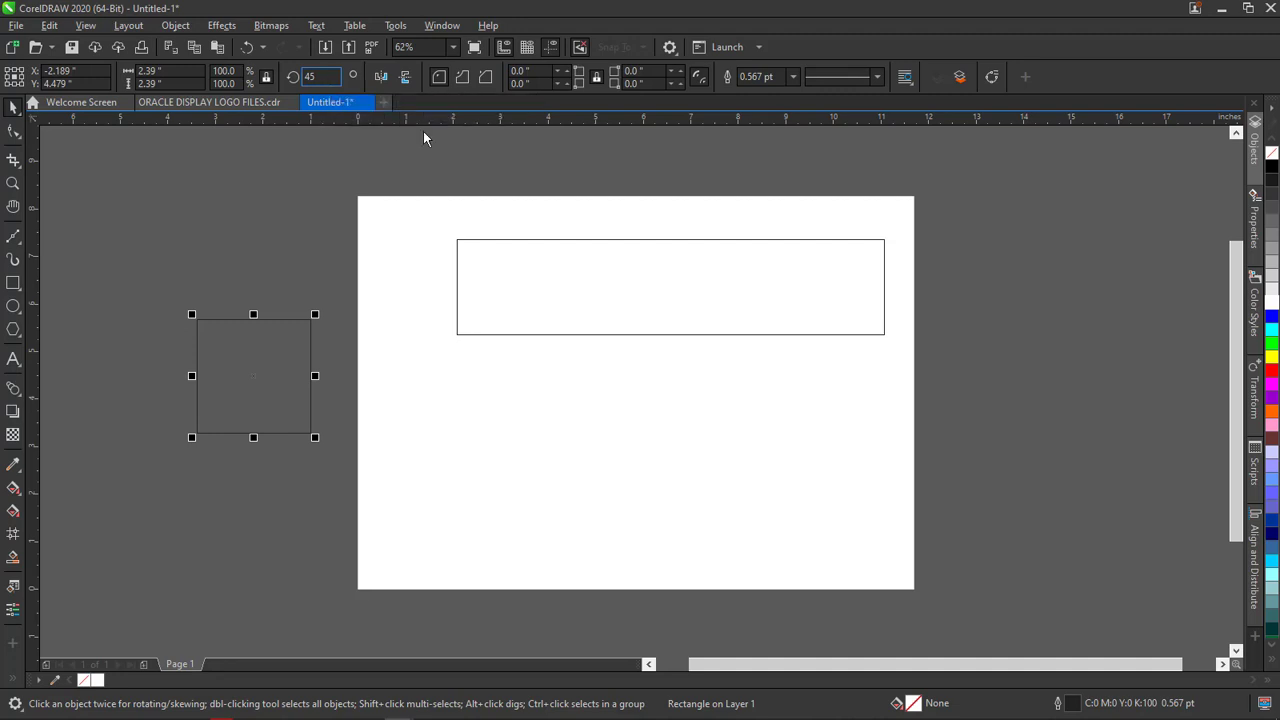
key("Return")
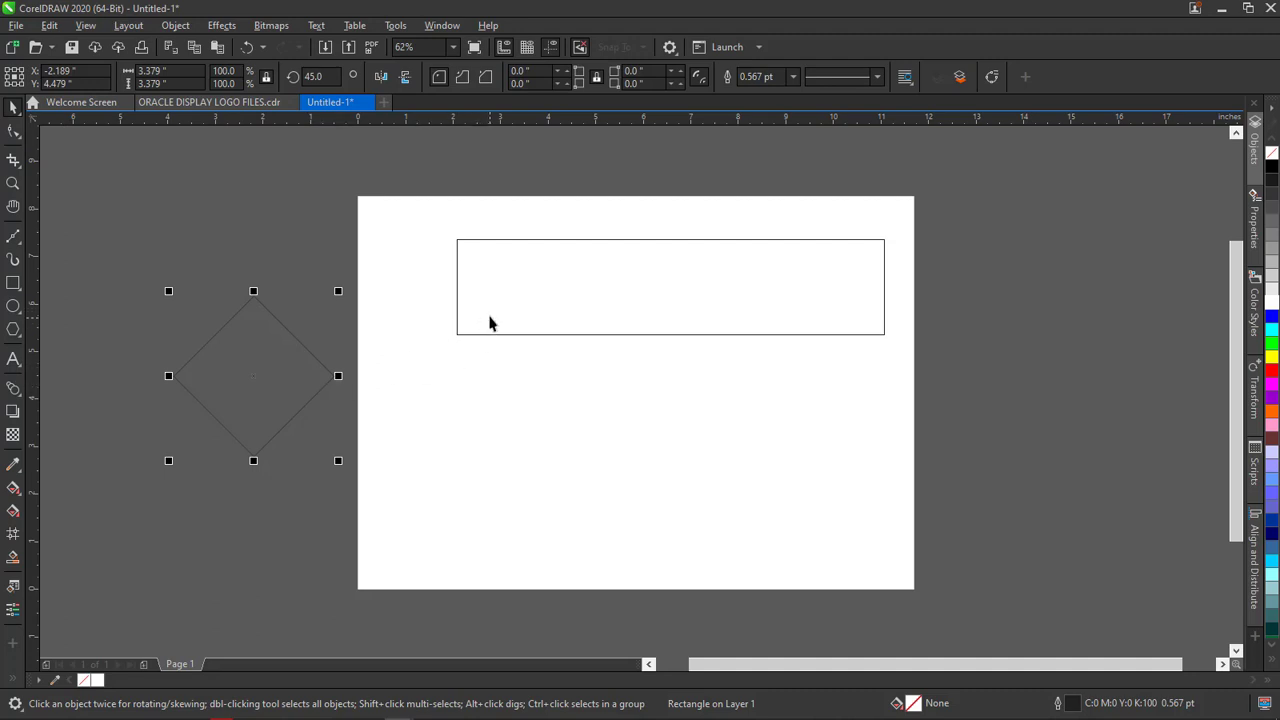
Align the rotated square with the left and top edges of the wide rectangle
left_click(540, 285, "shift")
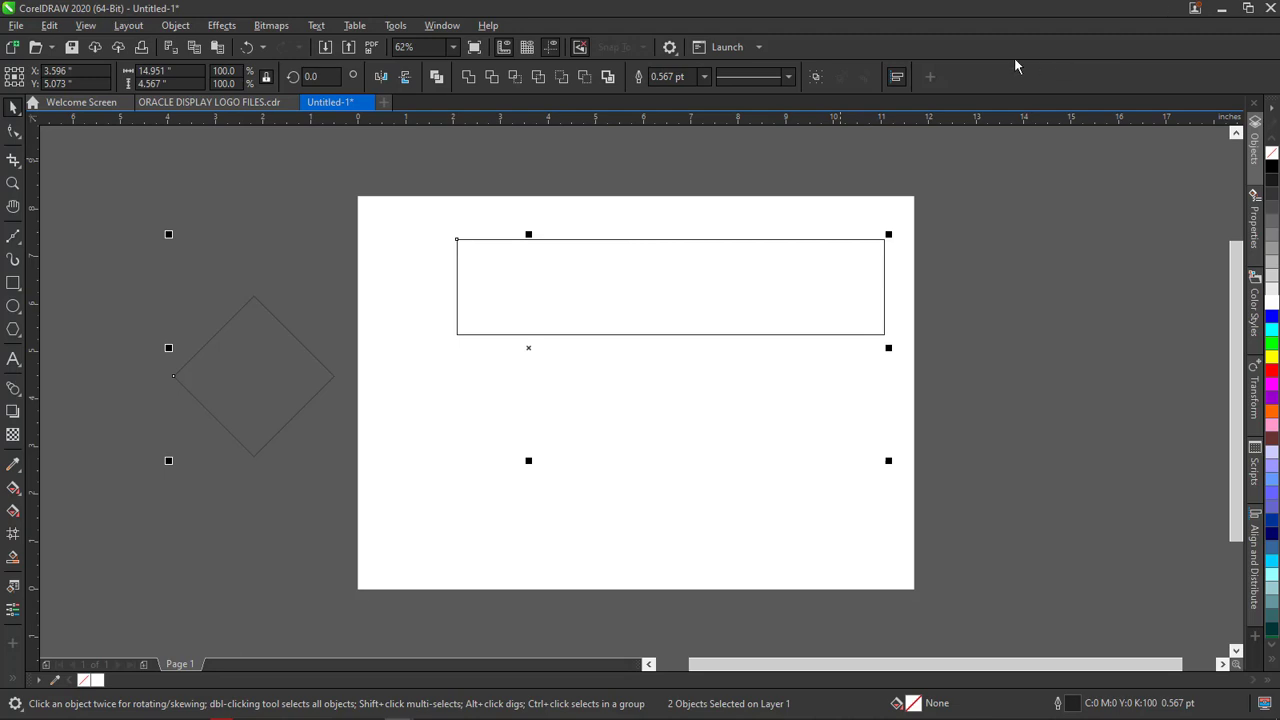
left_click(896, 78)
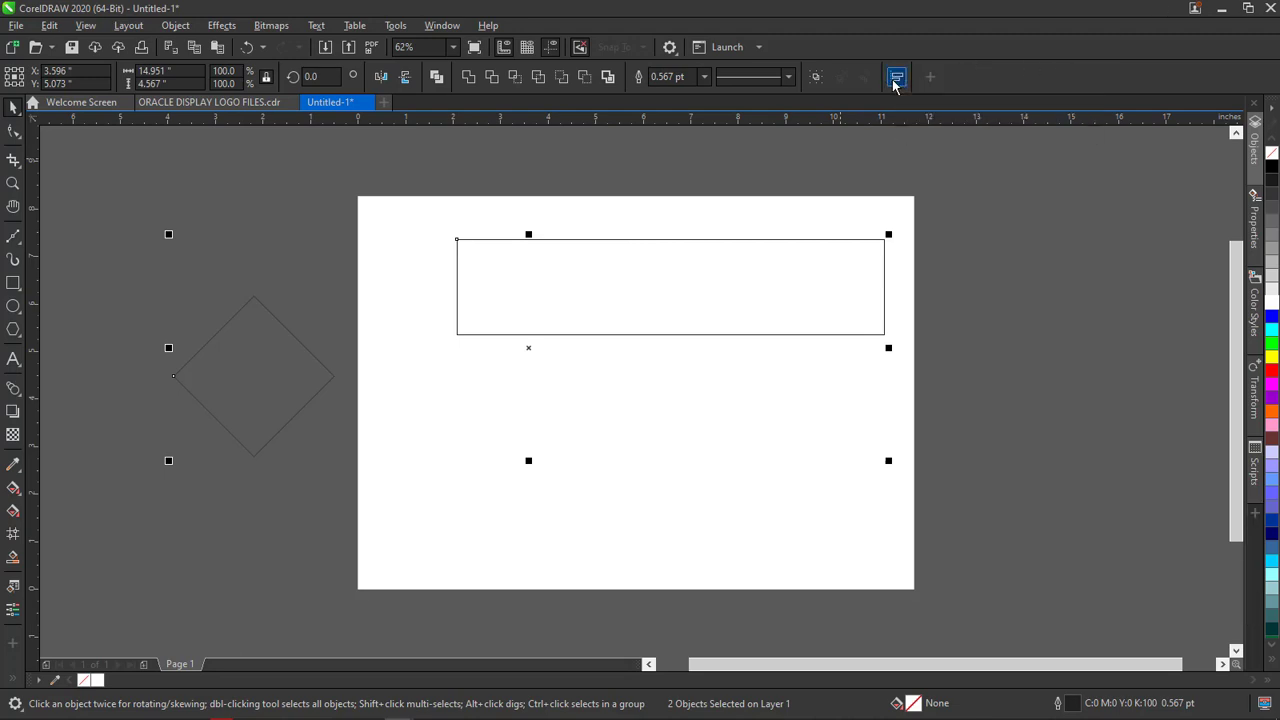
left_click(896, 80)
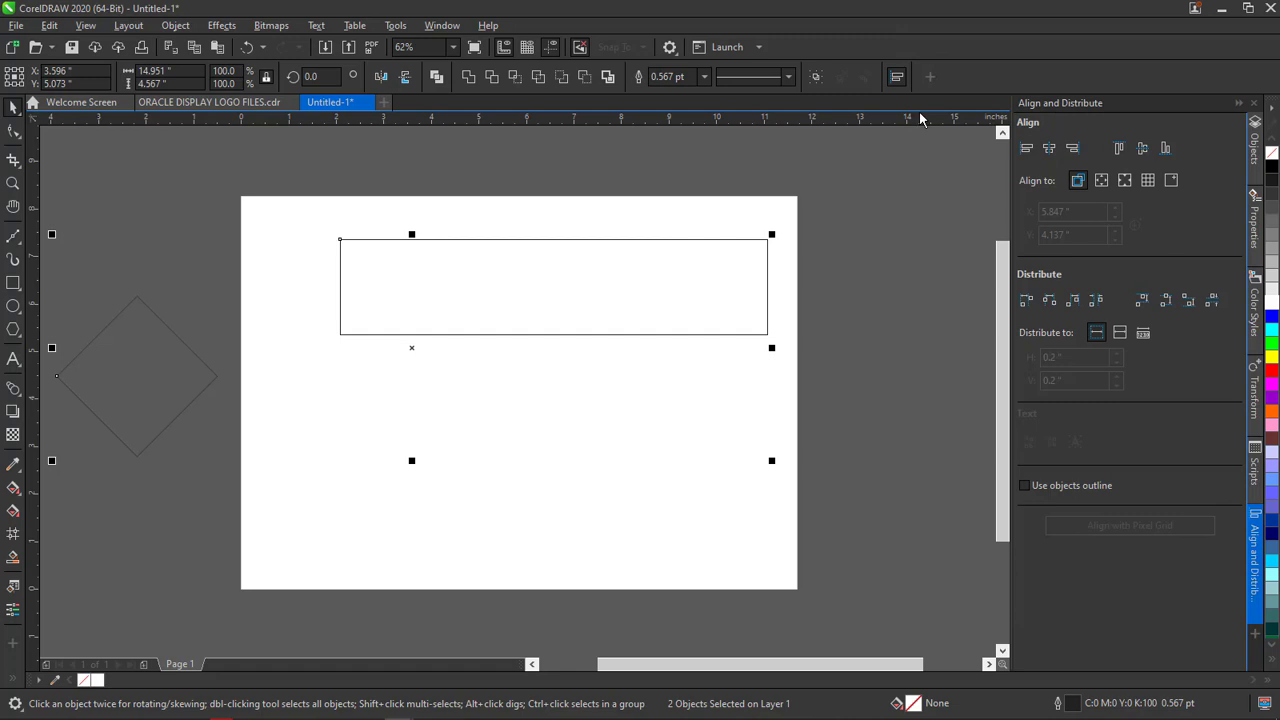
left_click(1025, 149)
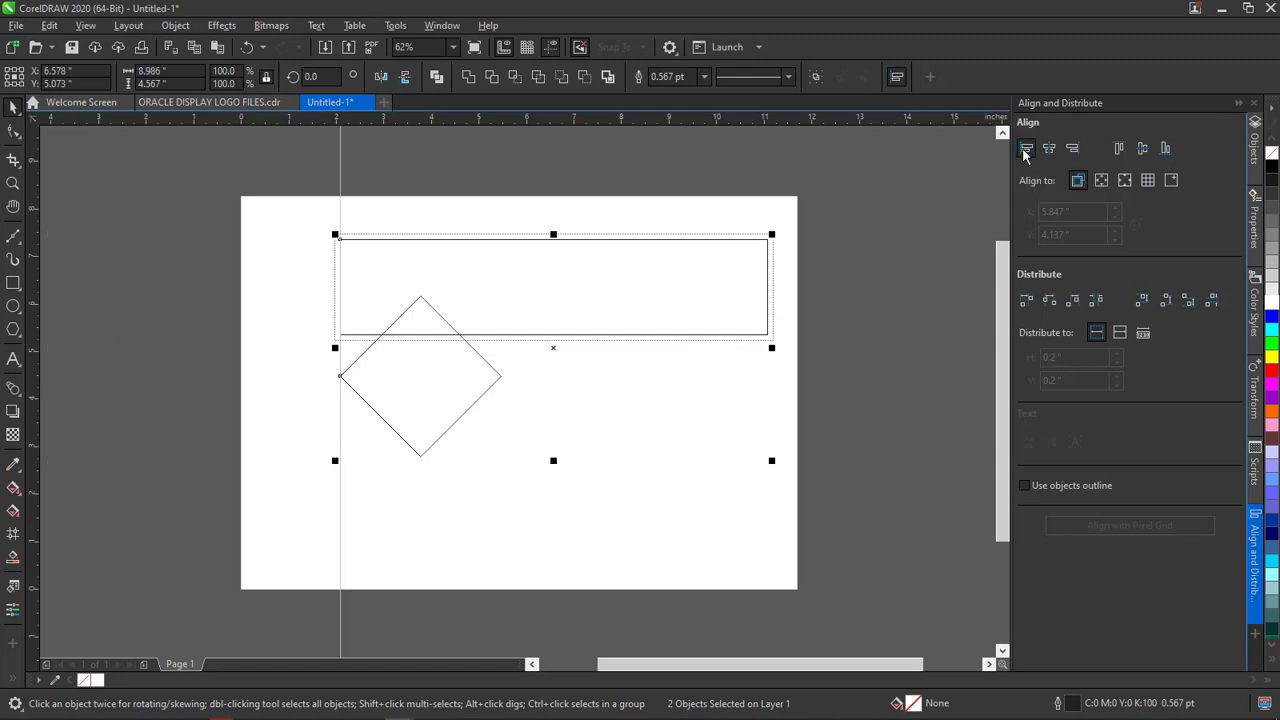
left_click(1120, 148)
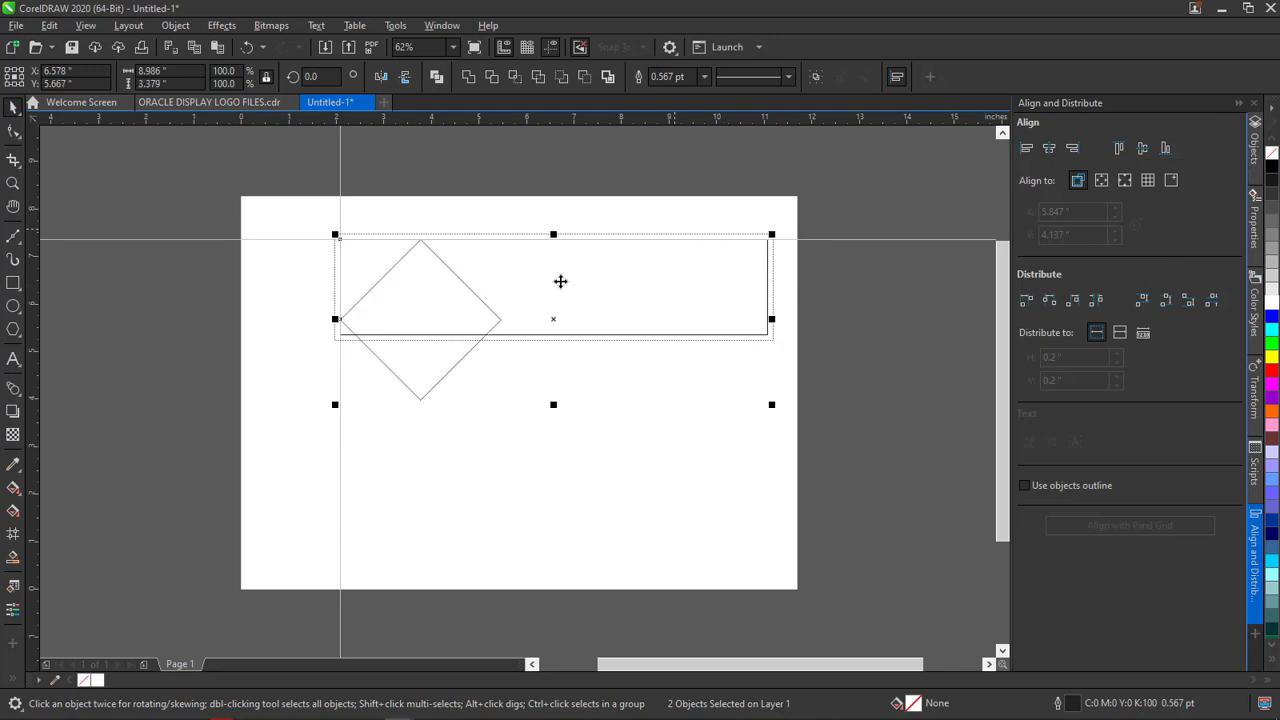
left_click(500, 447)
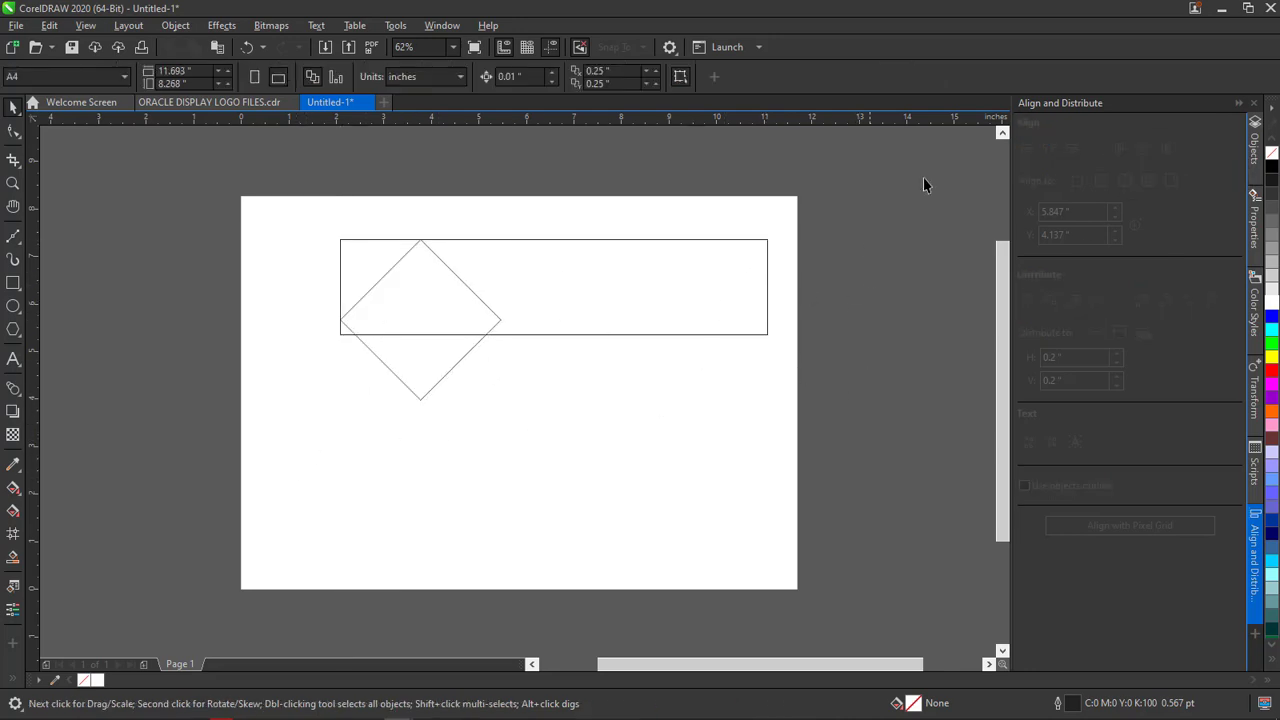
left_click(1250, 104)
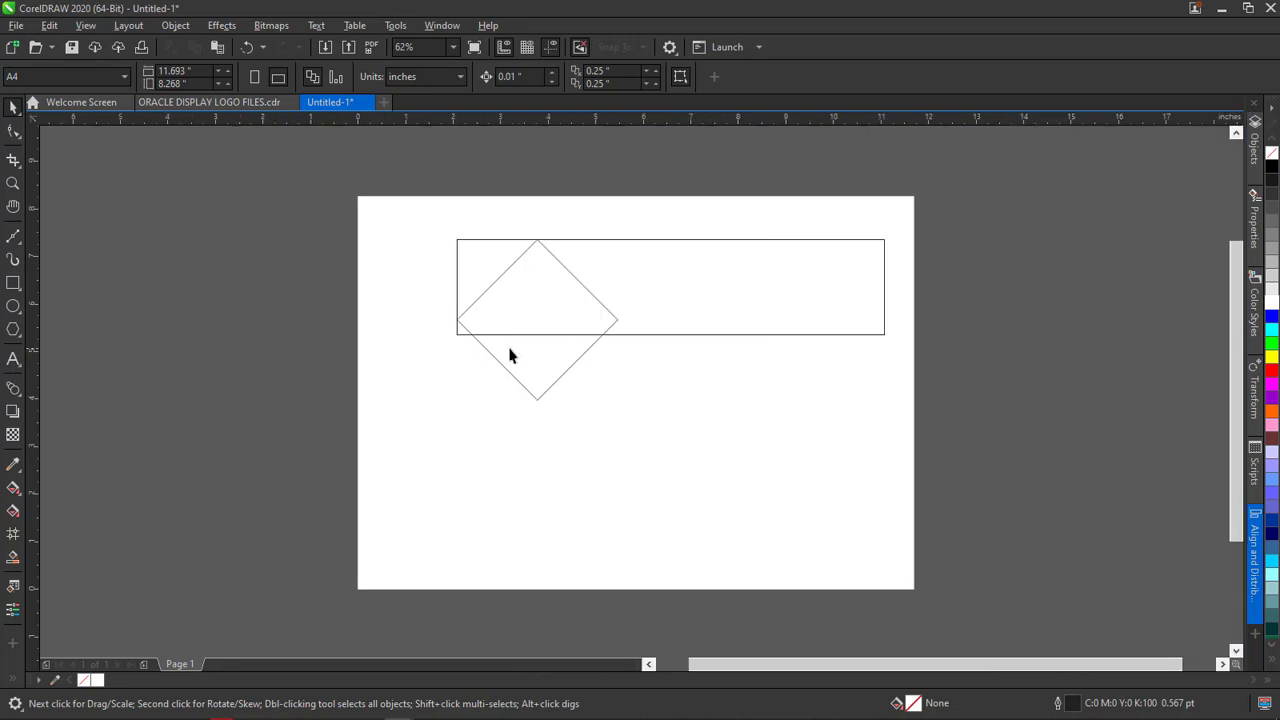
Enlarge the rotated square to about 4.06 inches so its side corners sit at the wide rectangle's bottom edge, keeping the left and top alignment
left_click(518, 354)
scroll(531, 349, "up", 3)
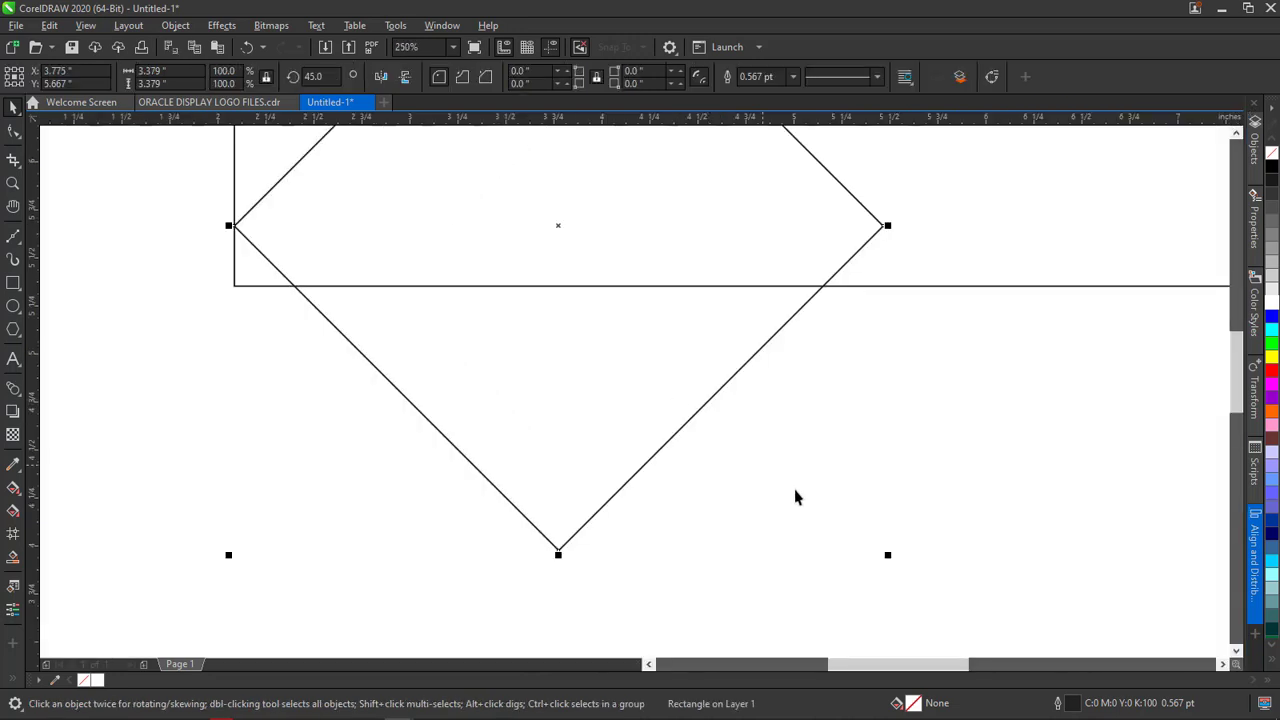
scroll(877, 566, "down", 3)
key("Escape")
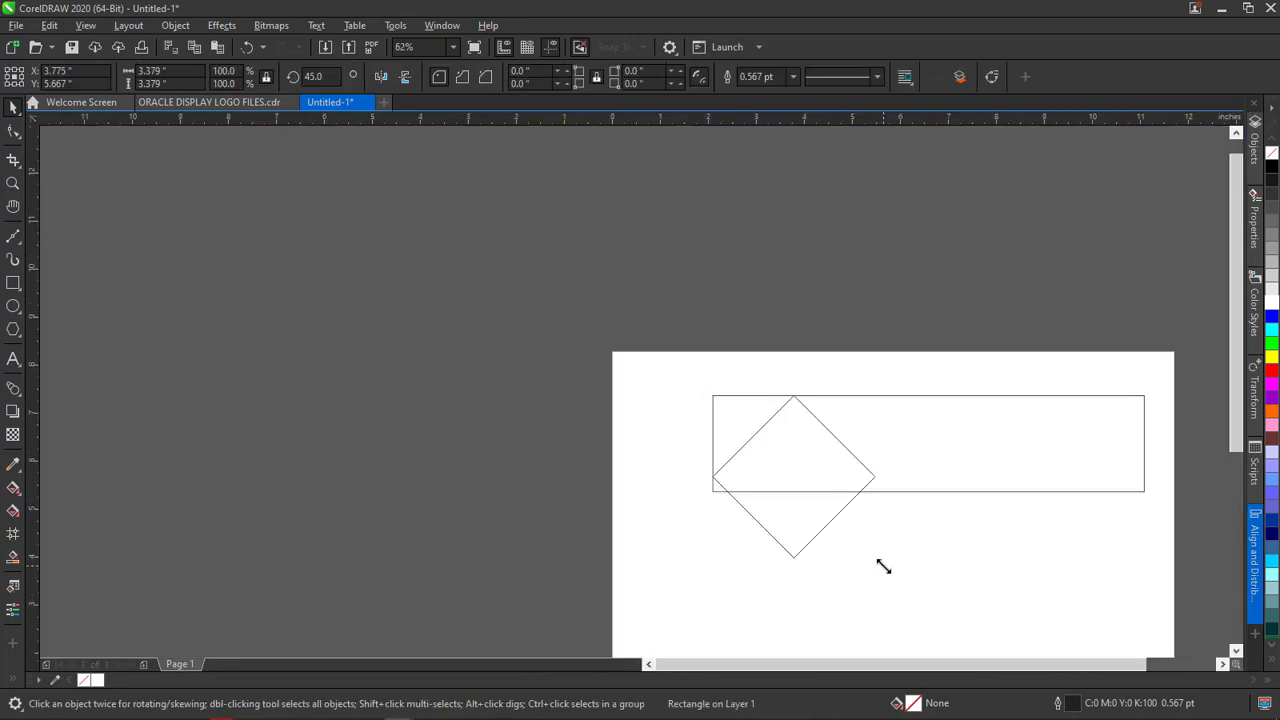
left_click_drag(883, 566, 910, 592)
scroll(714, 492, "up", 4)
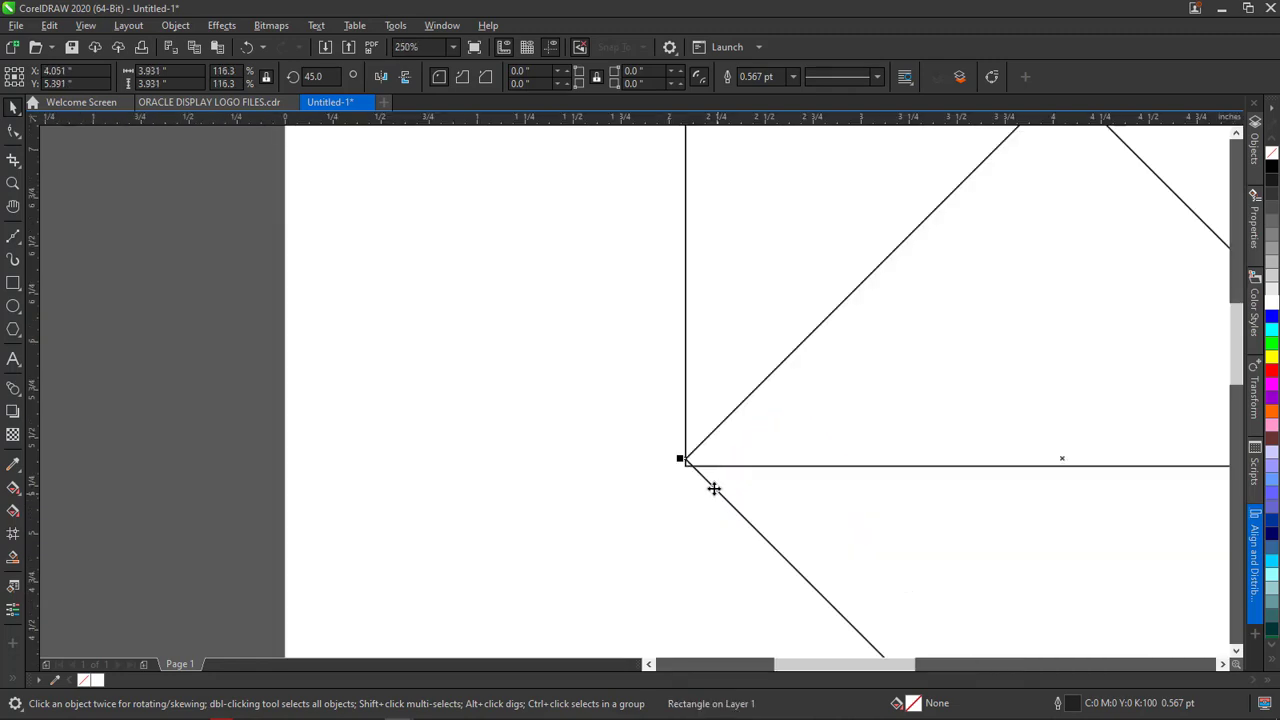
scroll(706, 478, "up", 6)
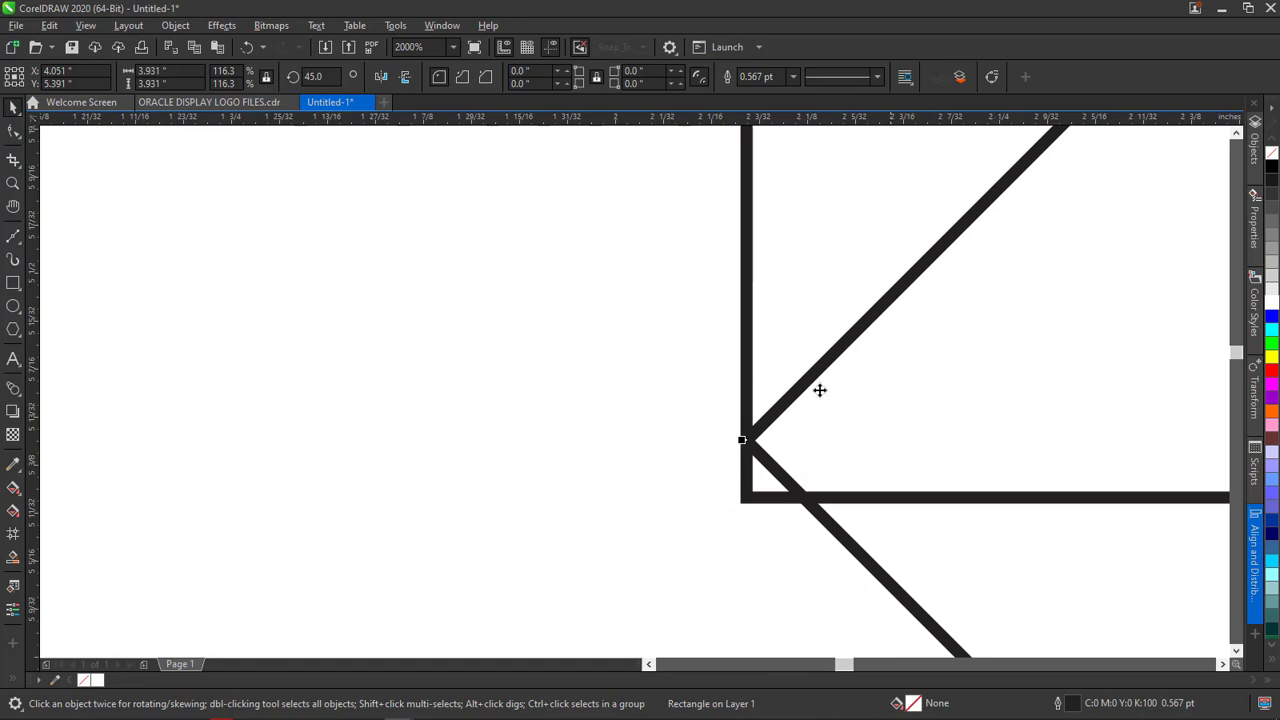
scroll(789, 451, "down", 2)
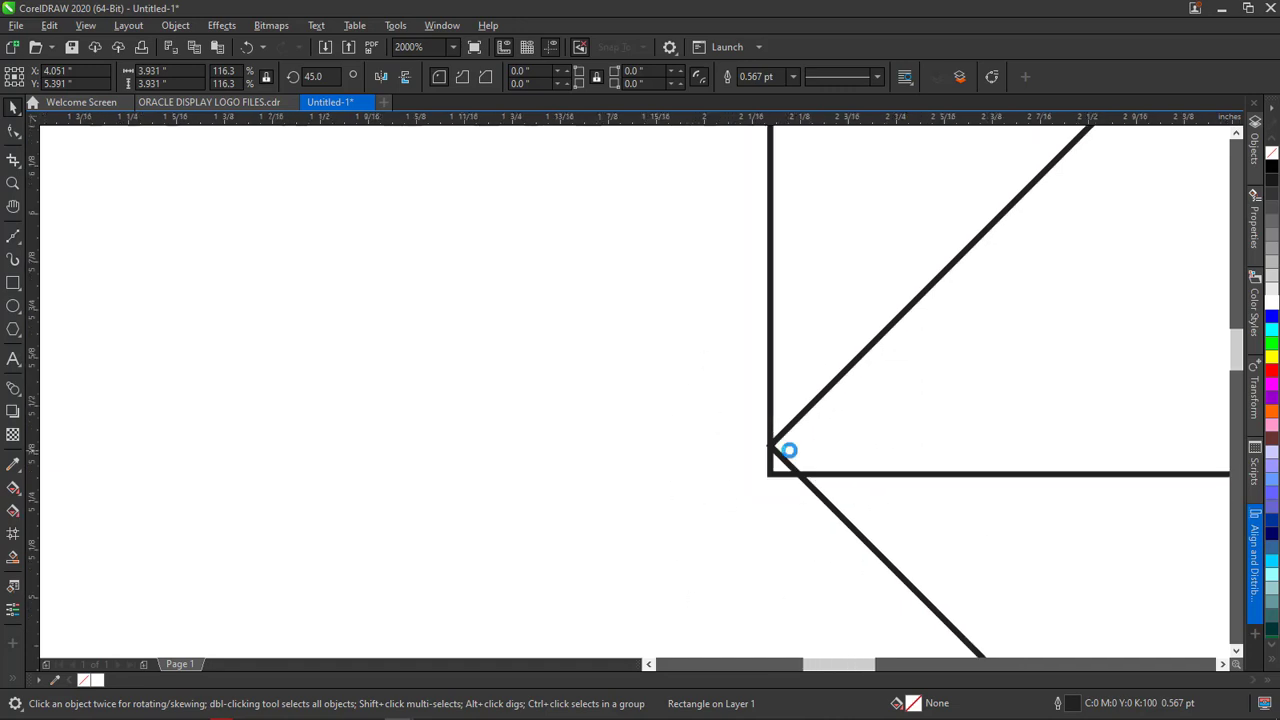
scroll(789, 451, "down", 8)
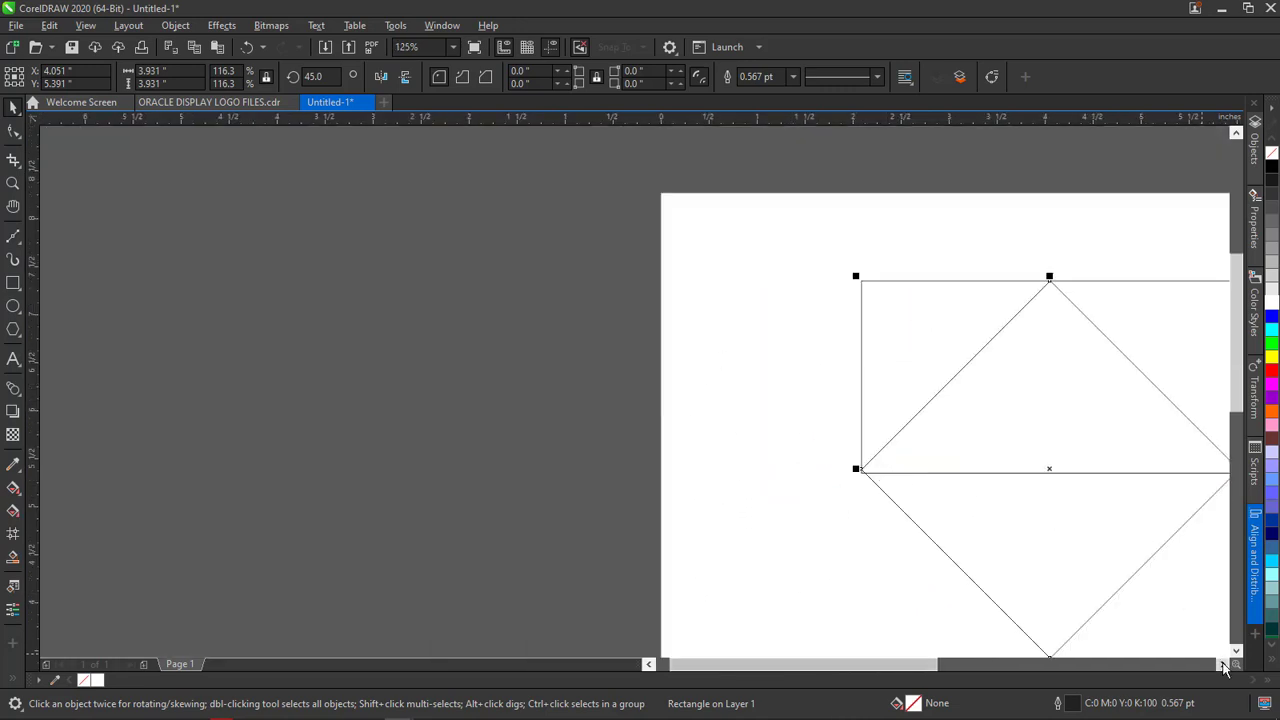
left_click(1223, 665)
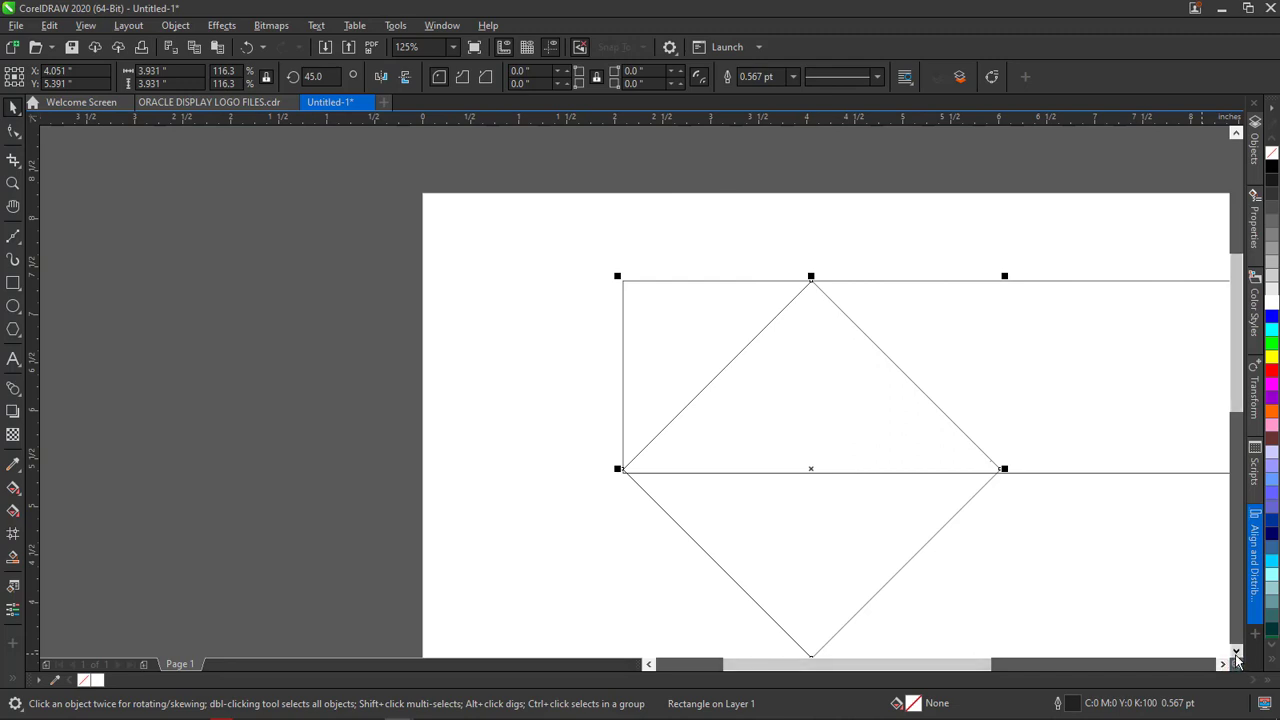
left_click(1236, 651)
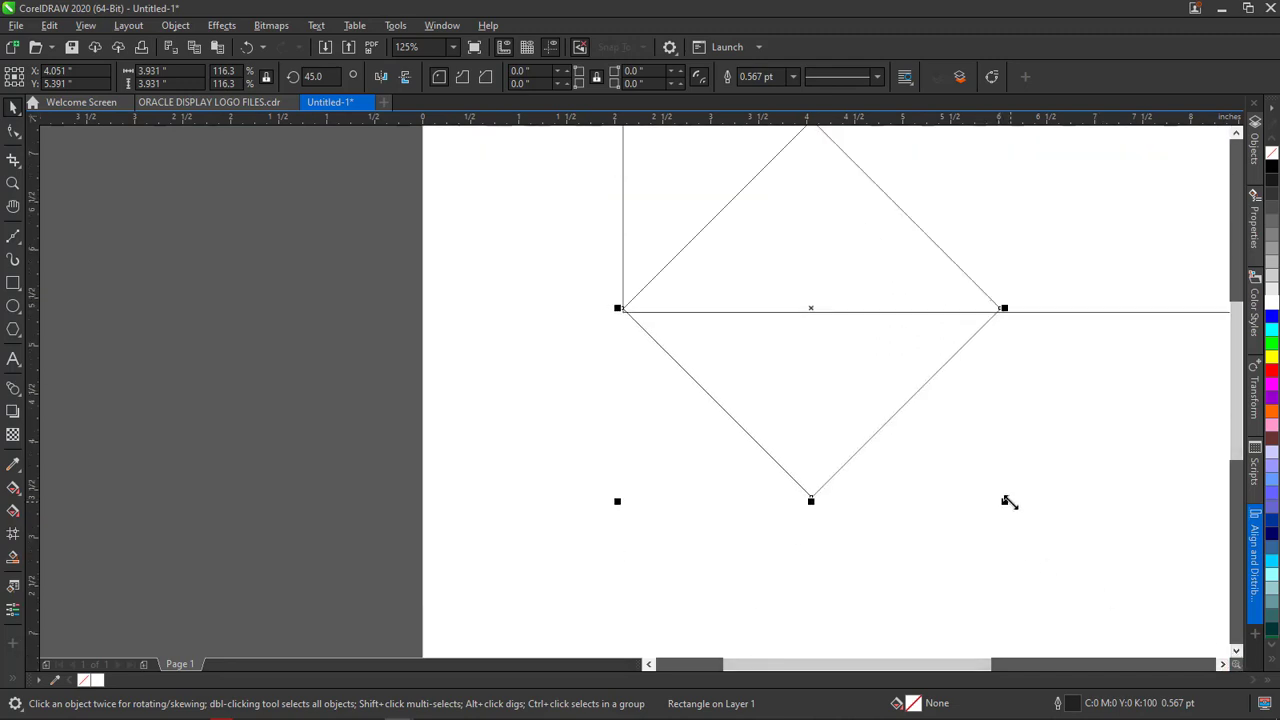
left_click_drag(1008, 502, 1023, 522)
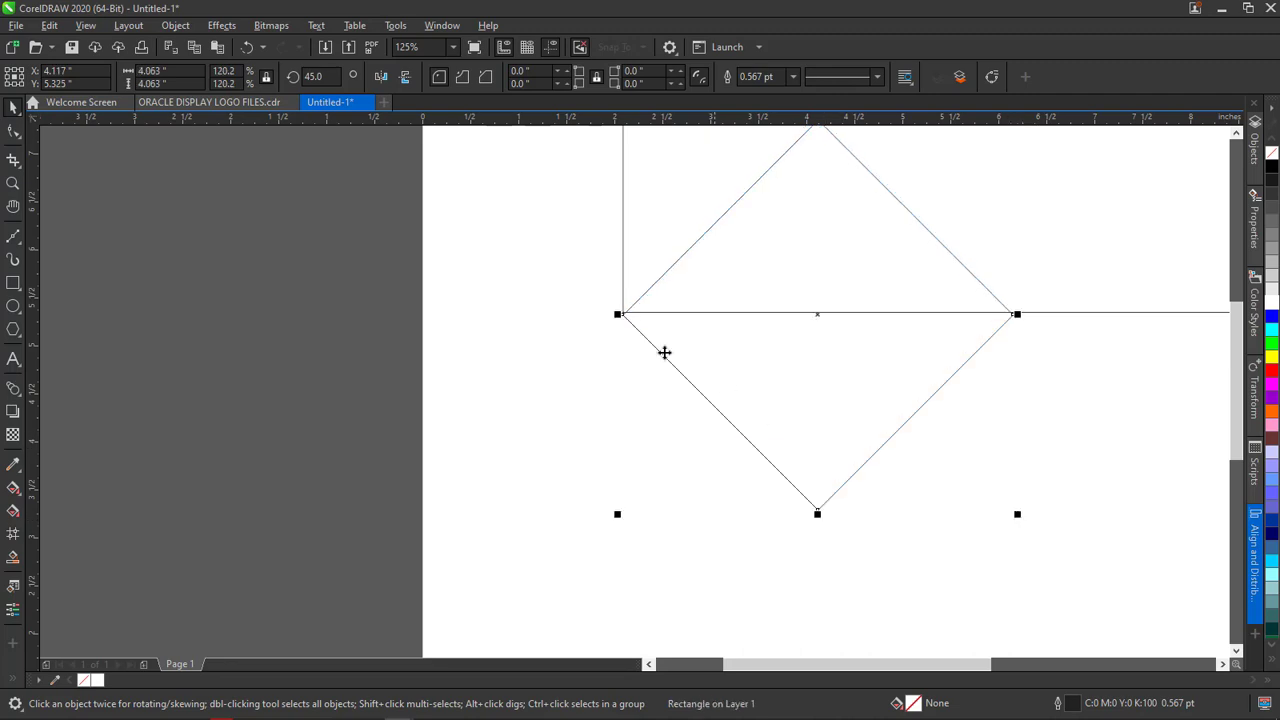
scroll(631, 317, "up", 5)
scroll(545, 258, "down", 5)
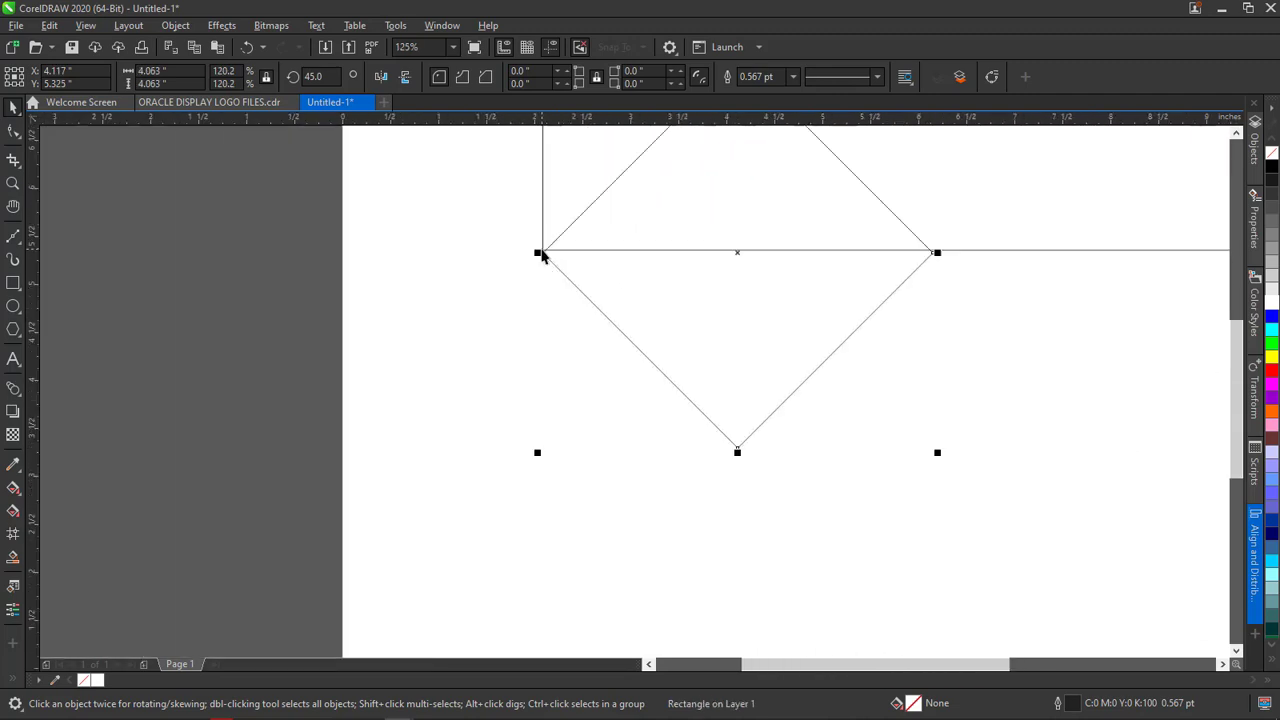
left_click(558, 174)
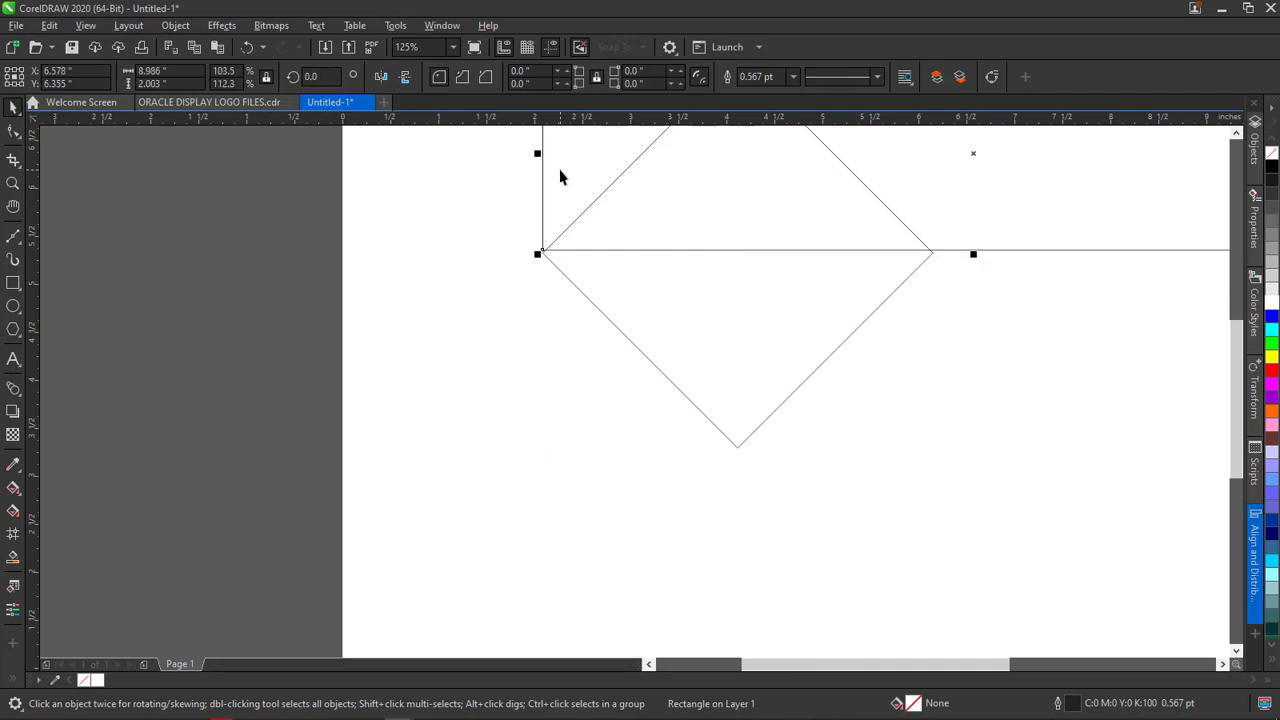
left_click(477, 360)
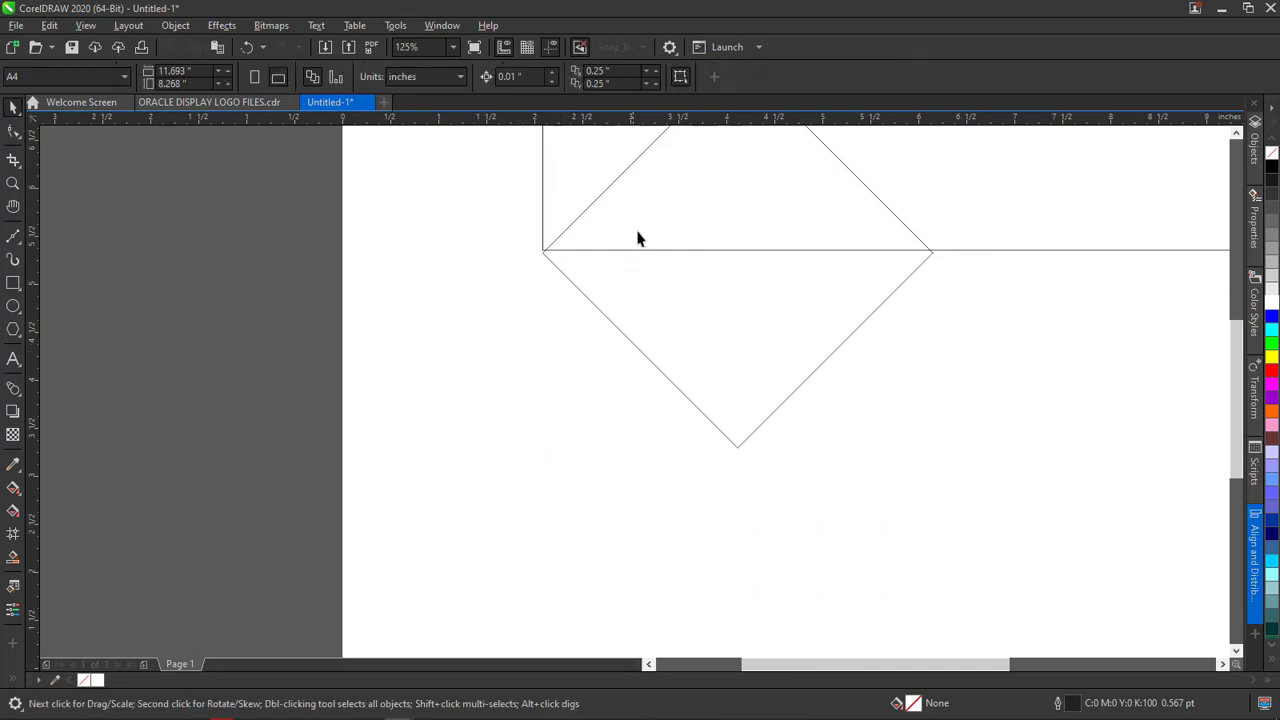
Duplicate the rotated square and align the copy with the right edge of the wide rectangle
scroll(676, 194, "down", 3)
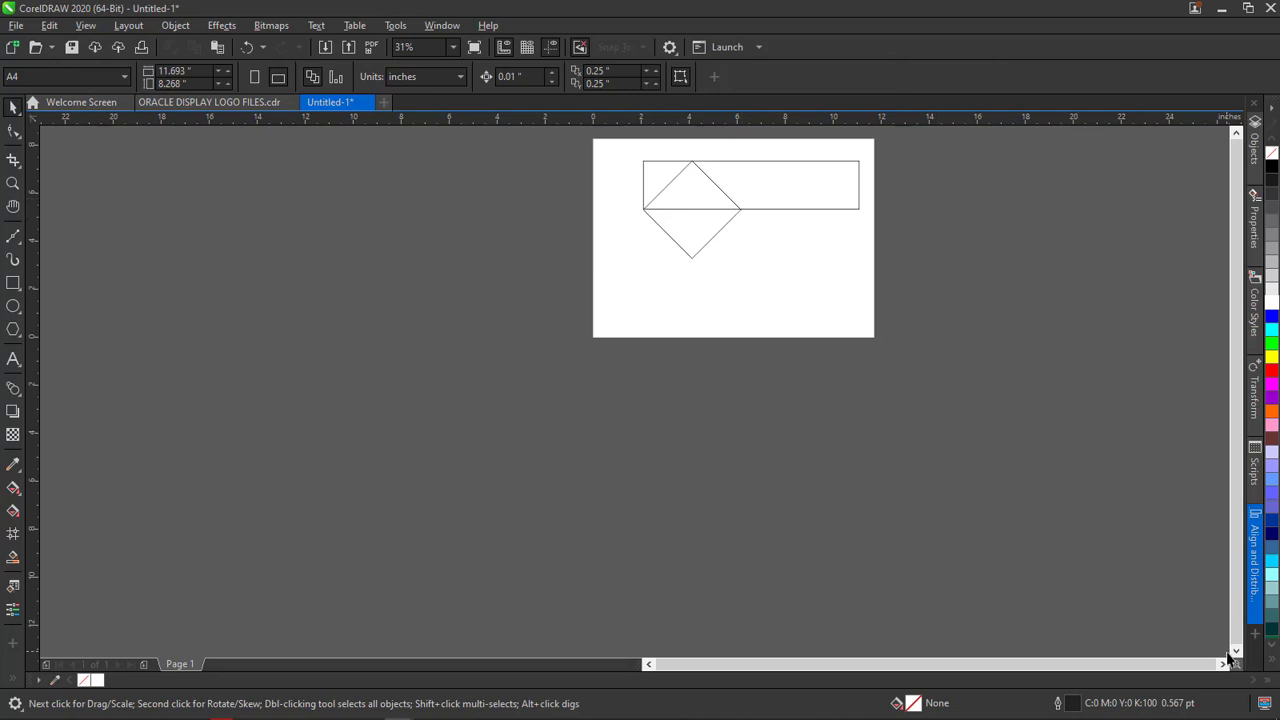
left_click(1223, 664)
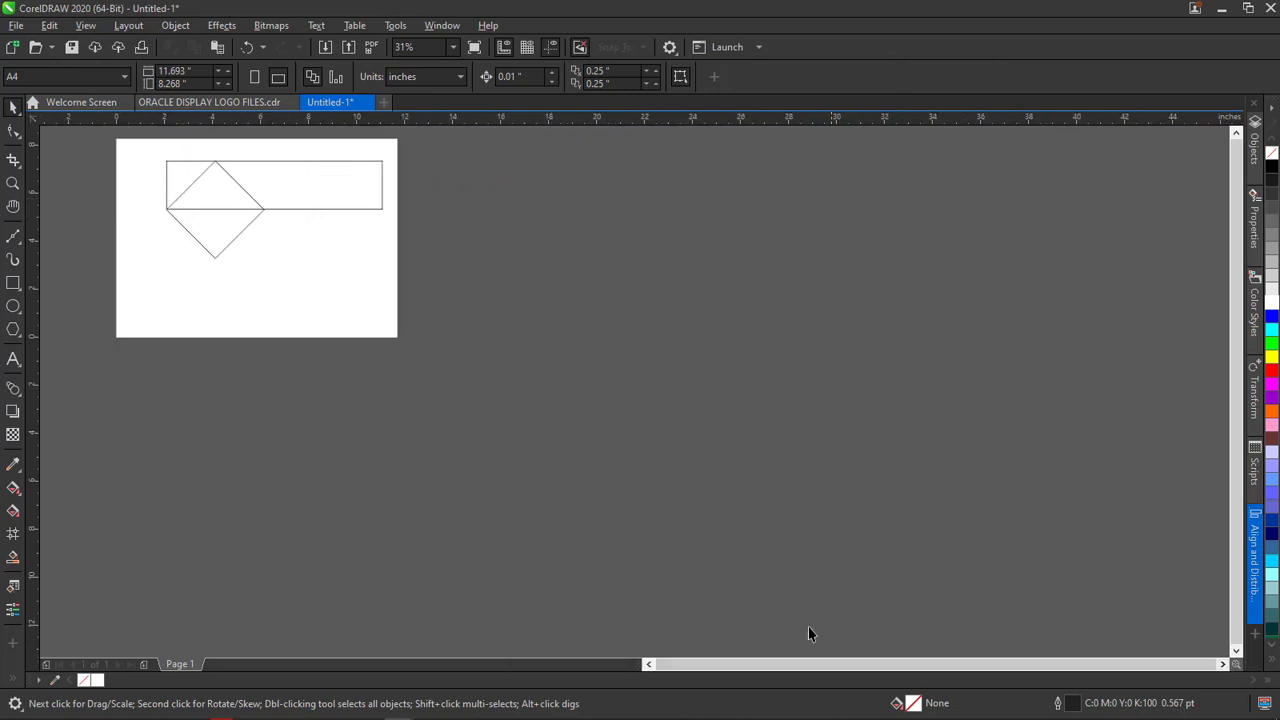
left_click(649, 665)
left_click(649, 665)
left_click(649, 665)
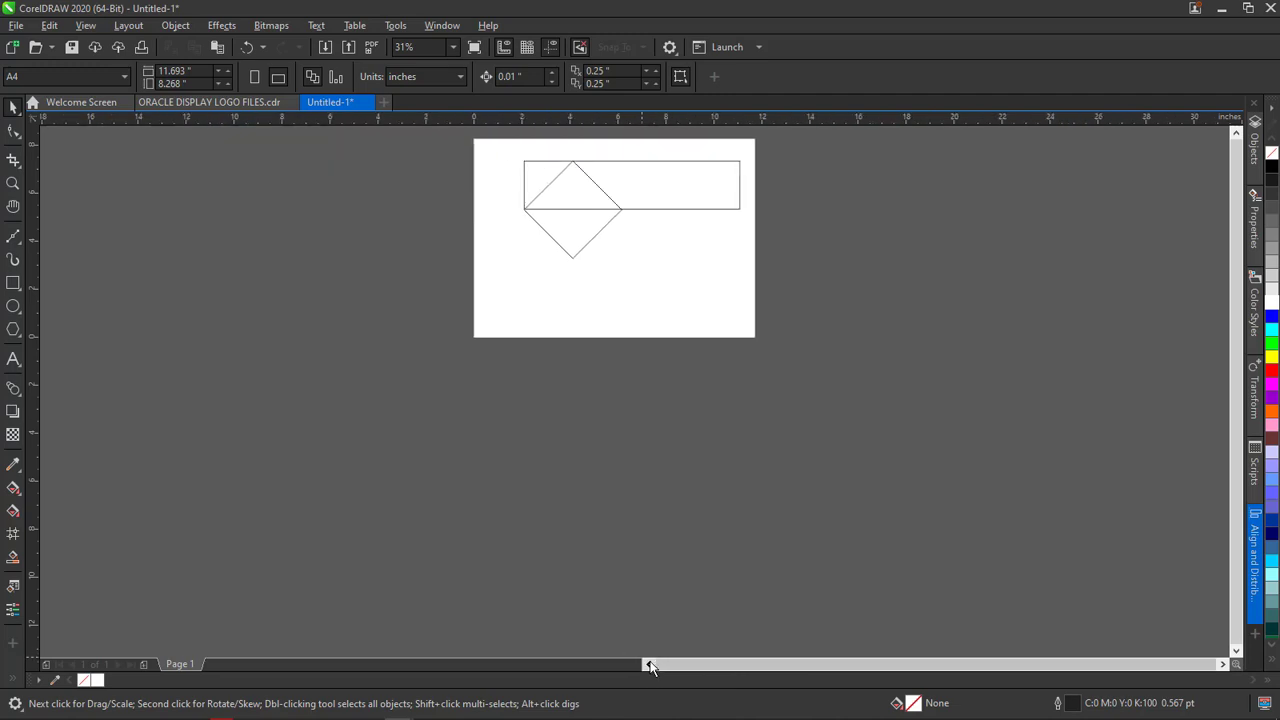
left_click(1237, 135)
left_click(1237, 135)
left_click(1237, 135)
scroll(648, 354, "up", 2)
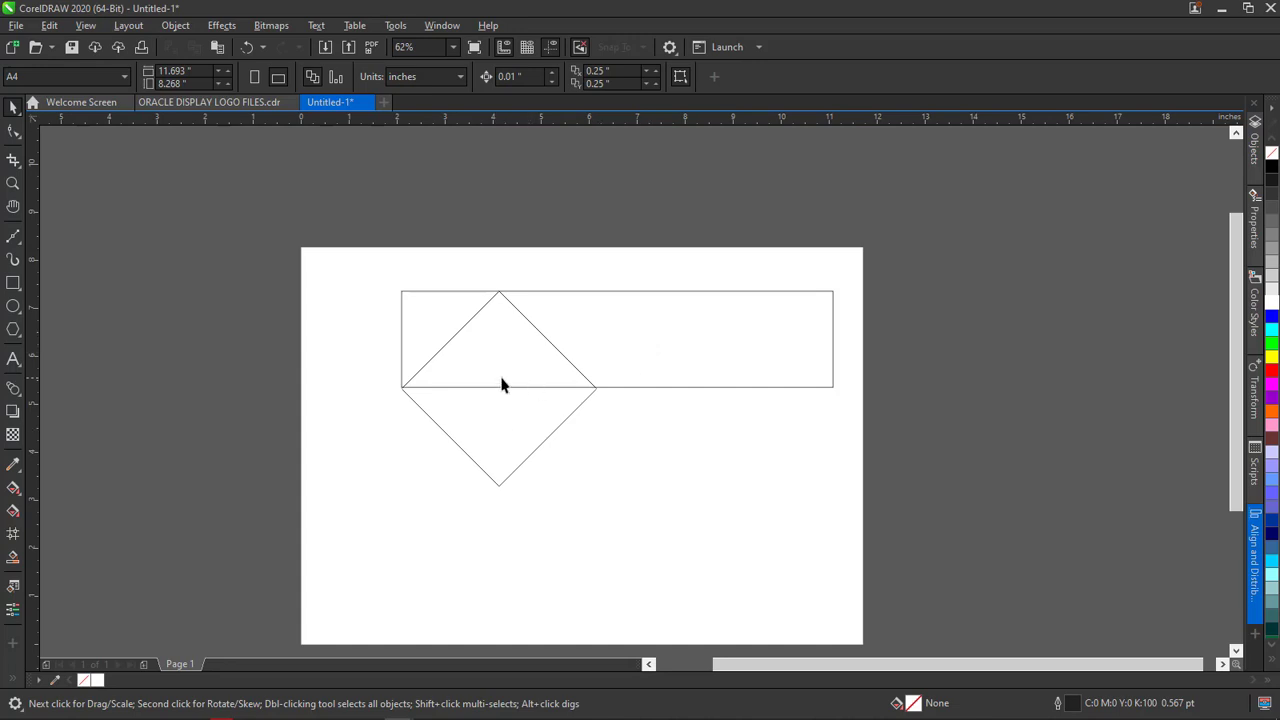
left_click(512, 328)
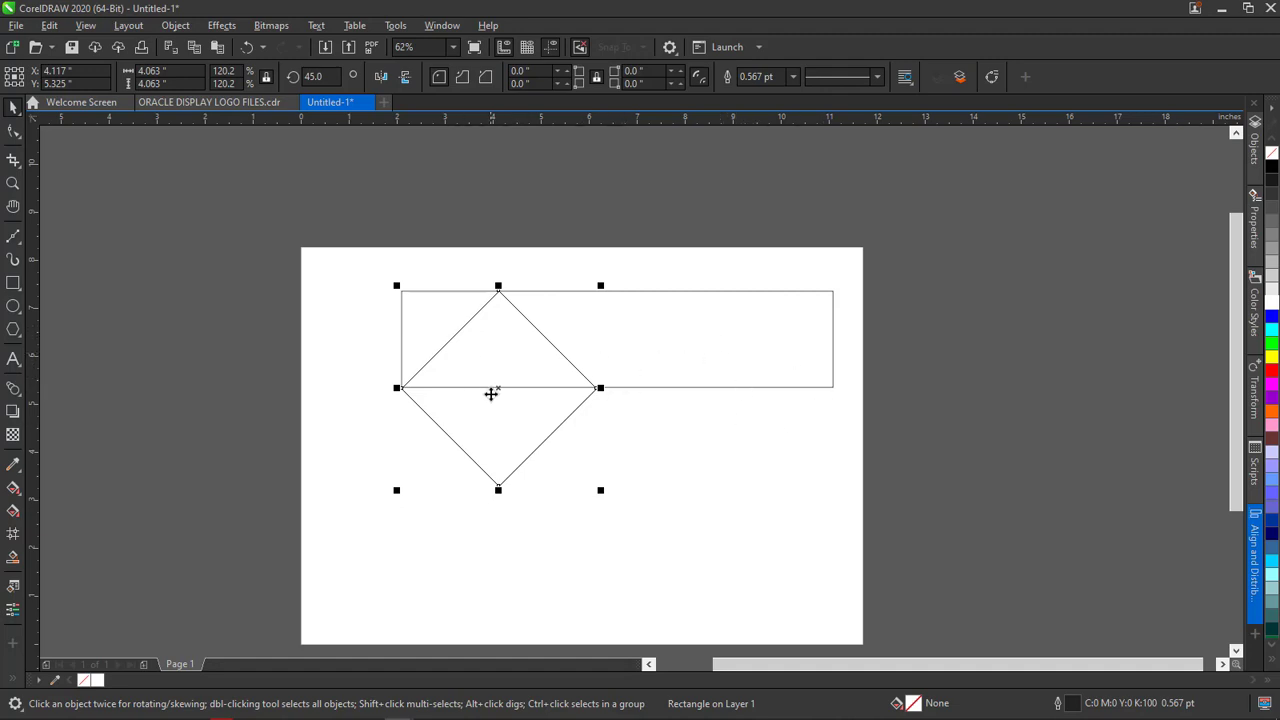
left_click(785, 342, "shift")
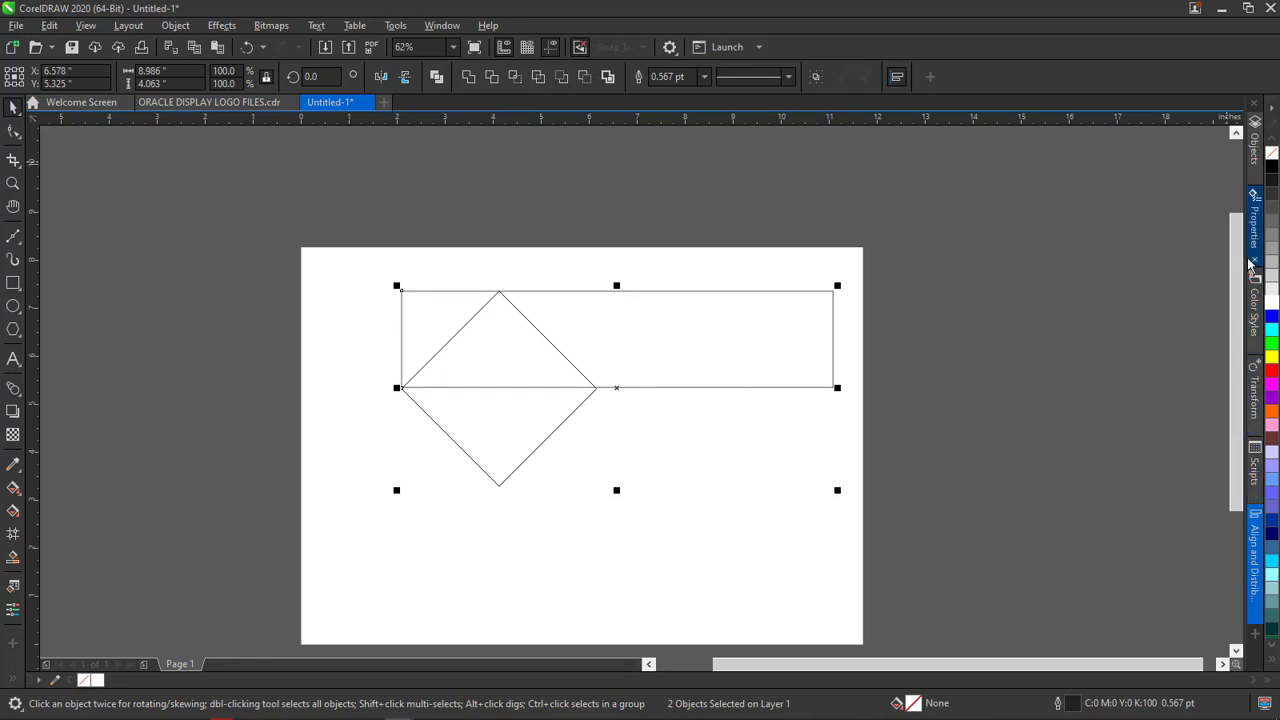
left_click(1253, 543)
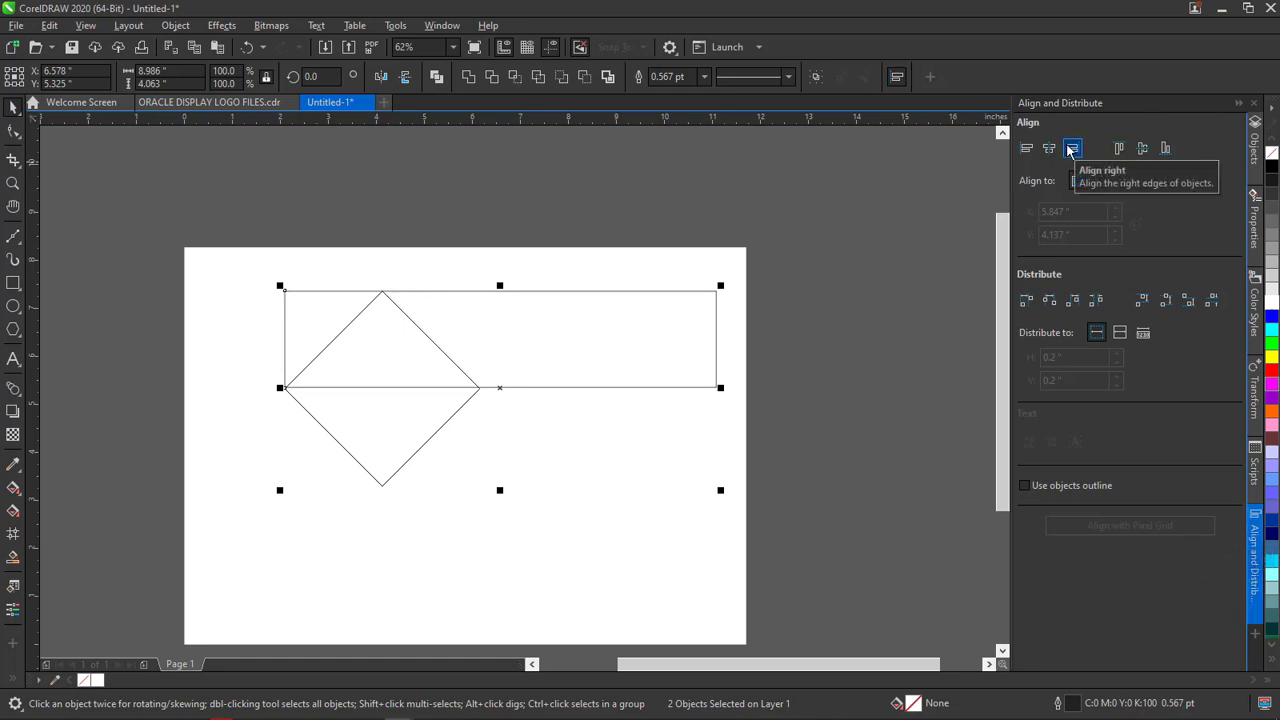
left_click(1070, 149)
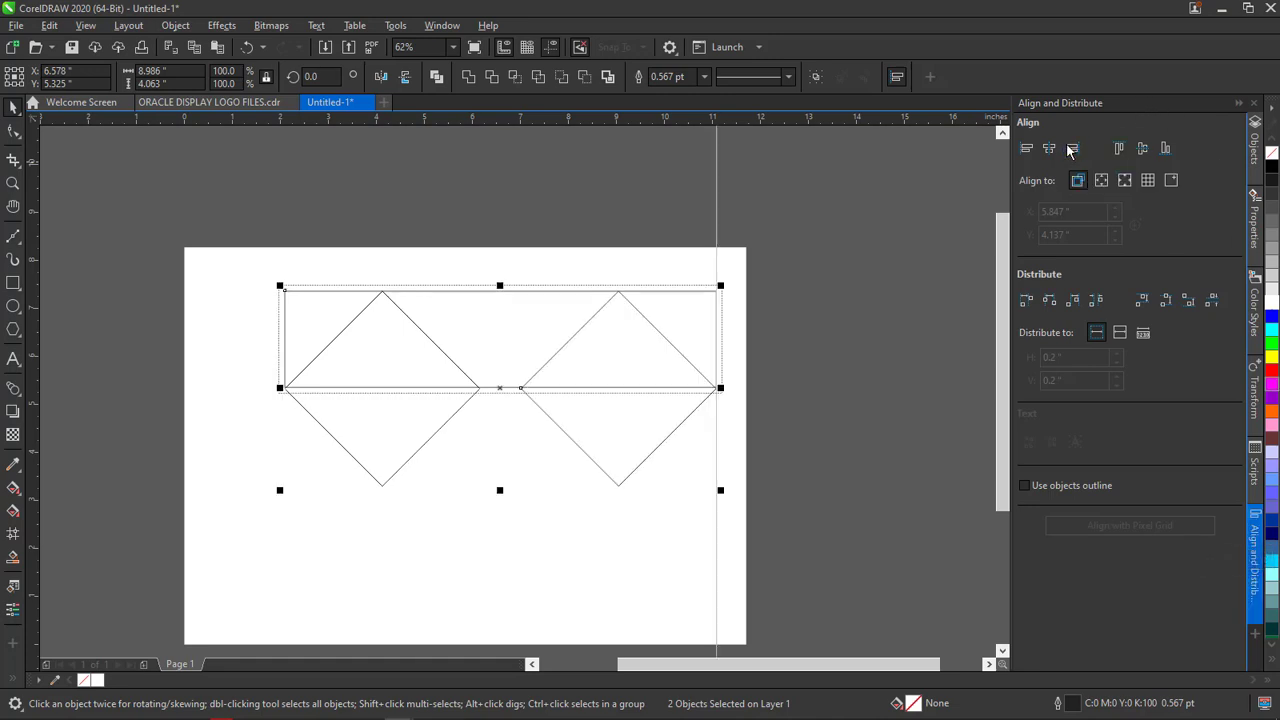
left_click(831, 330)
left_click(643, 432)
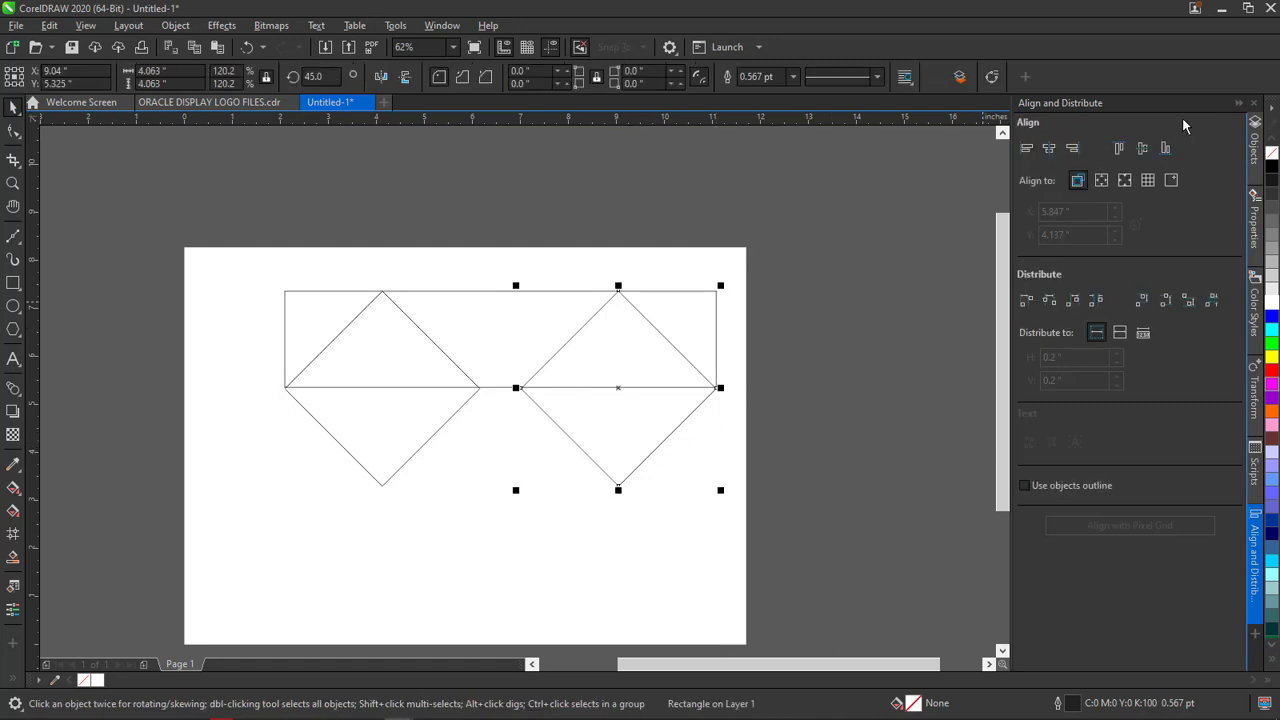
left_click(1240, 105)
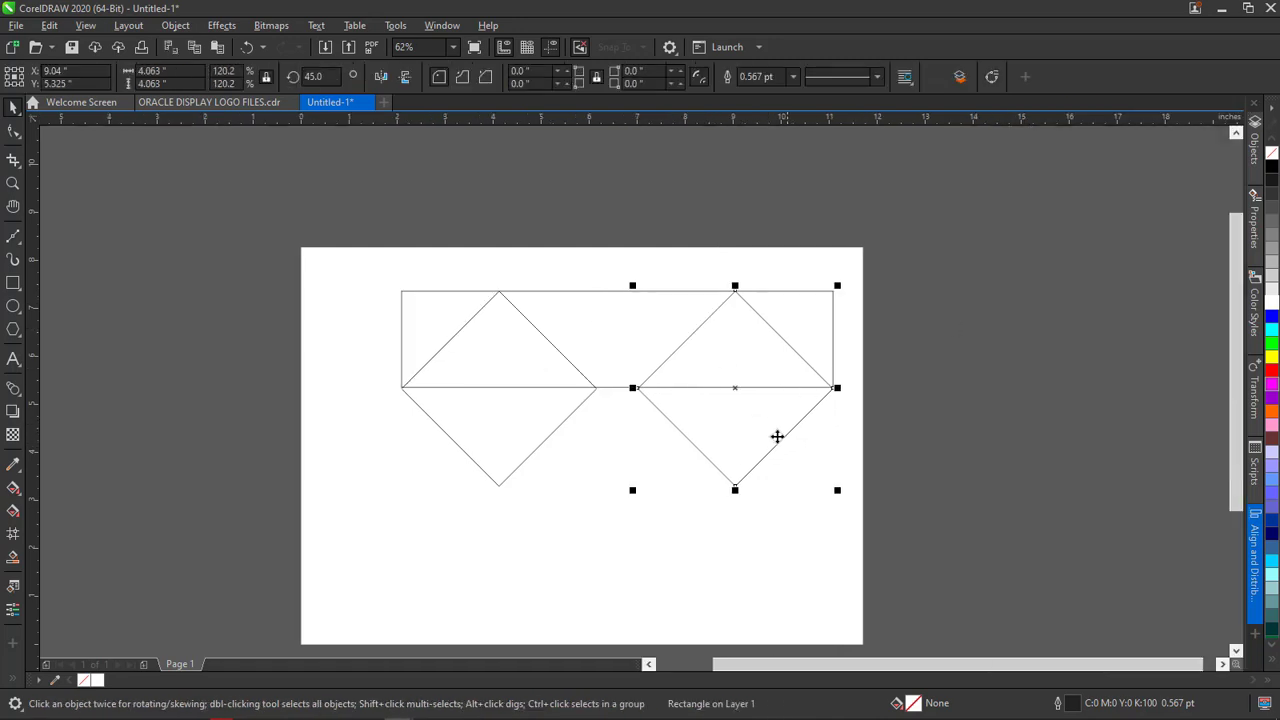
left_click(947, 436)
left_click(737, 450)
left_click(922, 416)
left_click(778, 432)
left_click(514, 372)
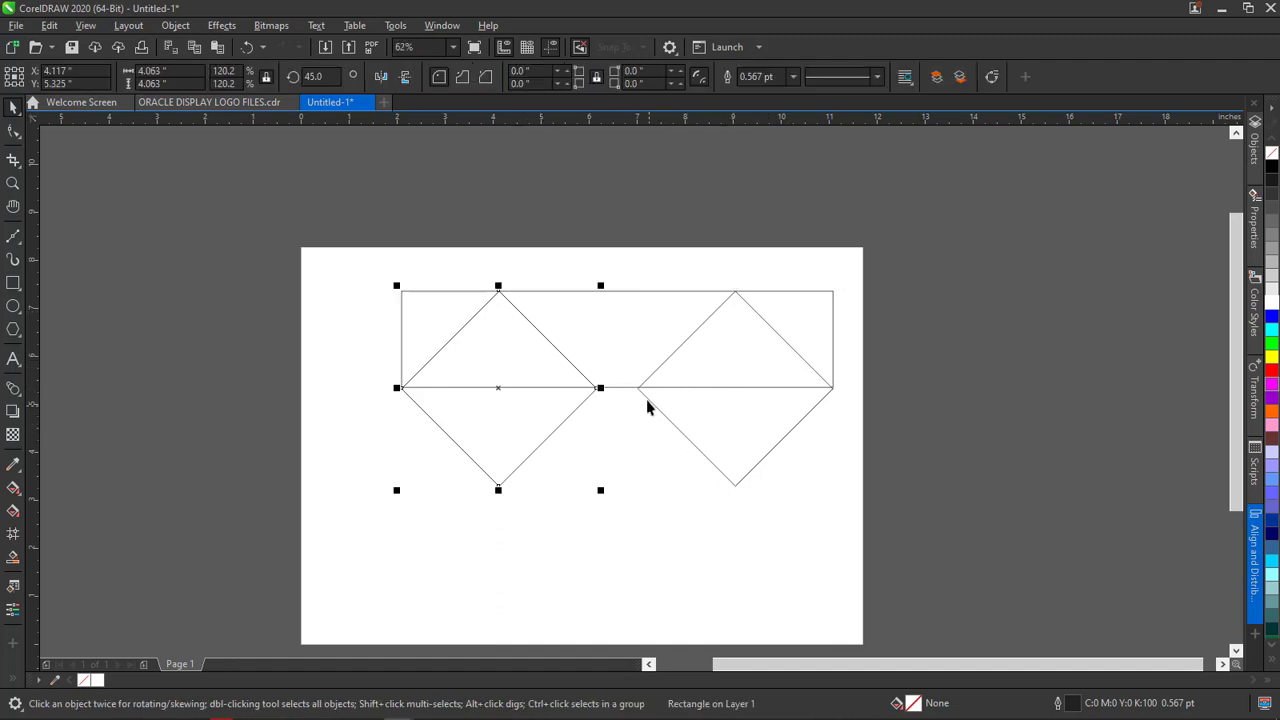
Try showing the Zoom Tools entry in the toolbox and hide it again
left_click(13, 558)
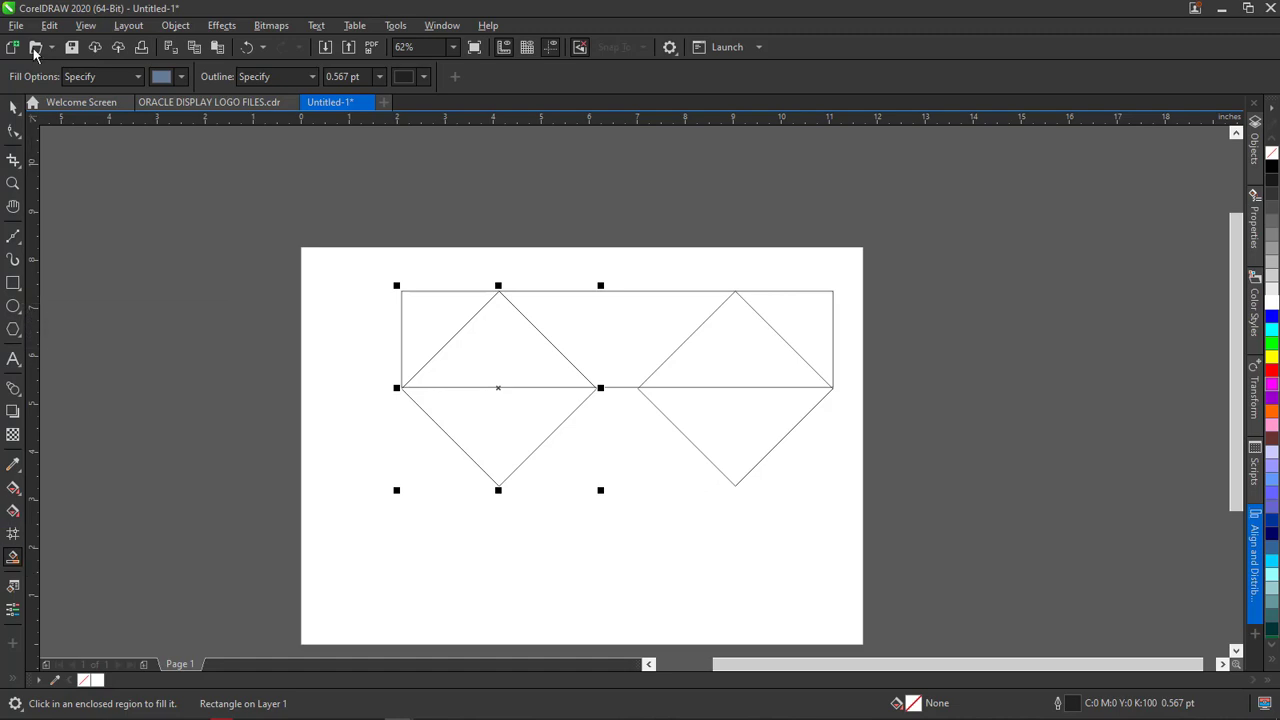
left_click(13, 646)
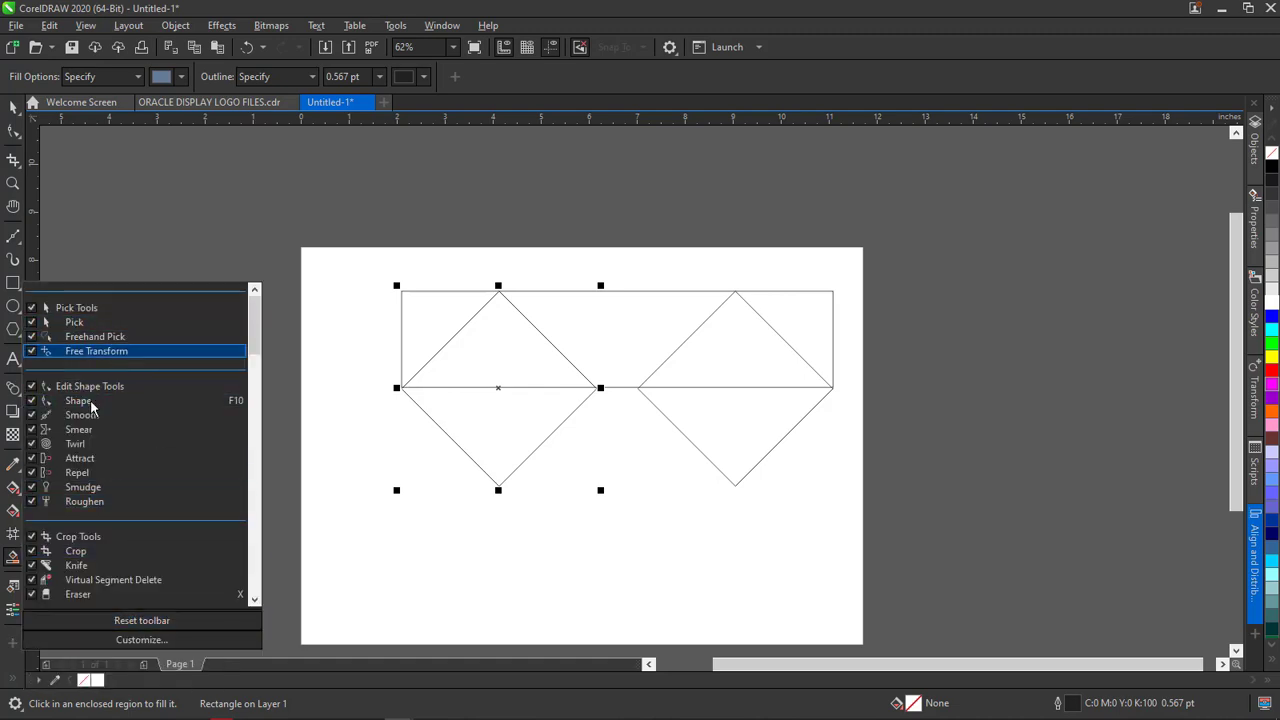
scroll(100, 443, "down", 6)
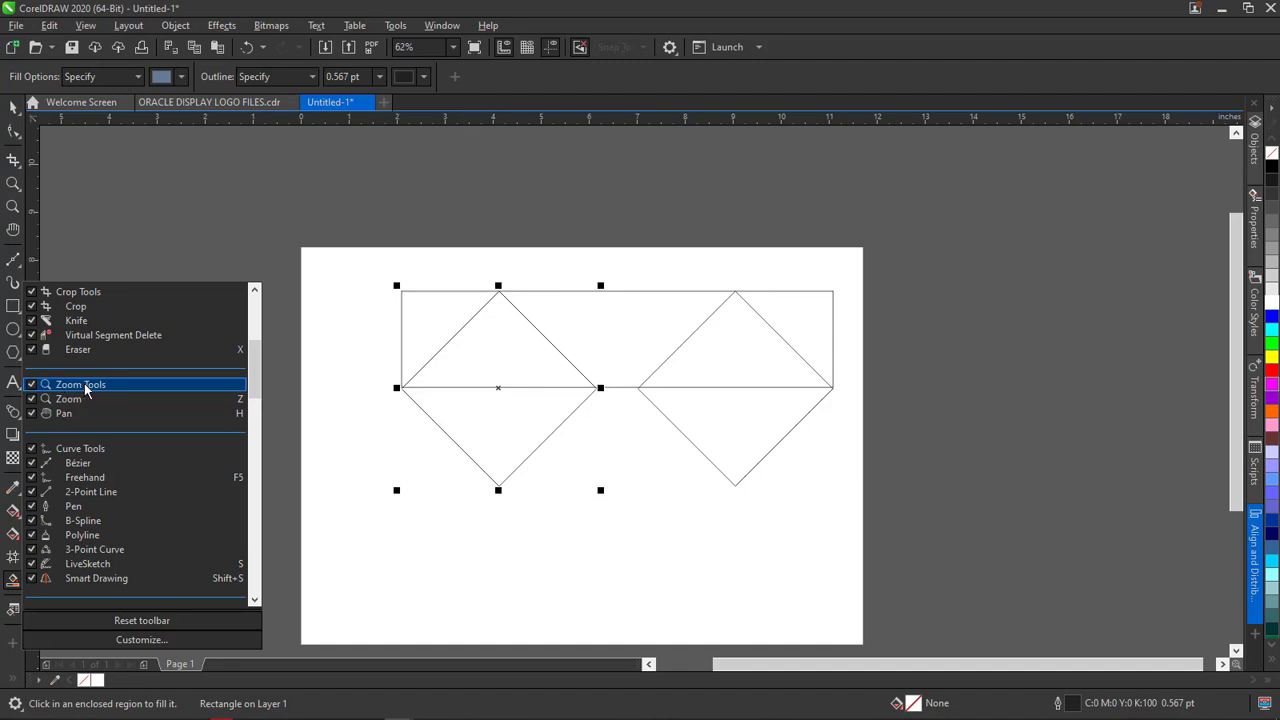
left_click(32, 385)
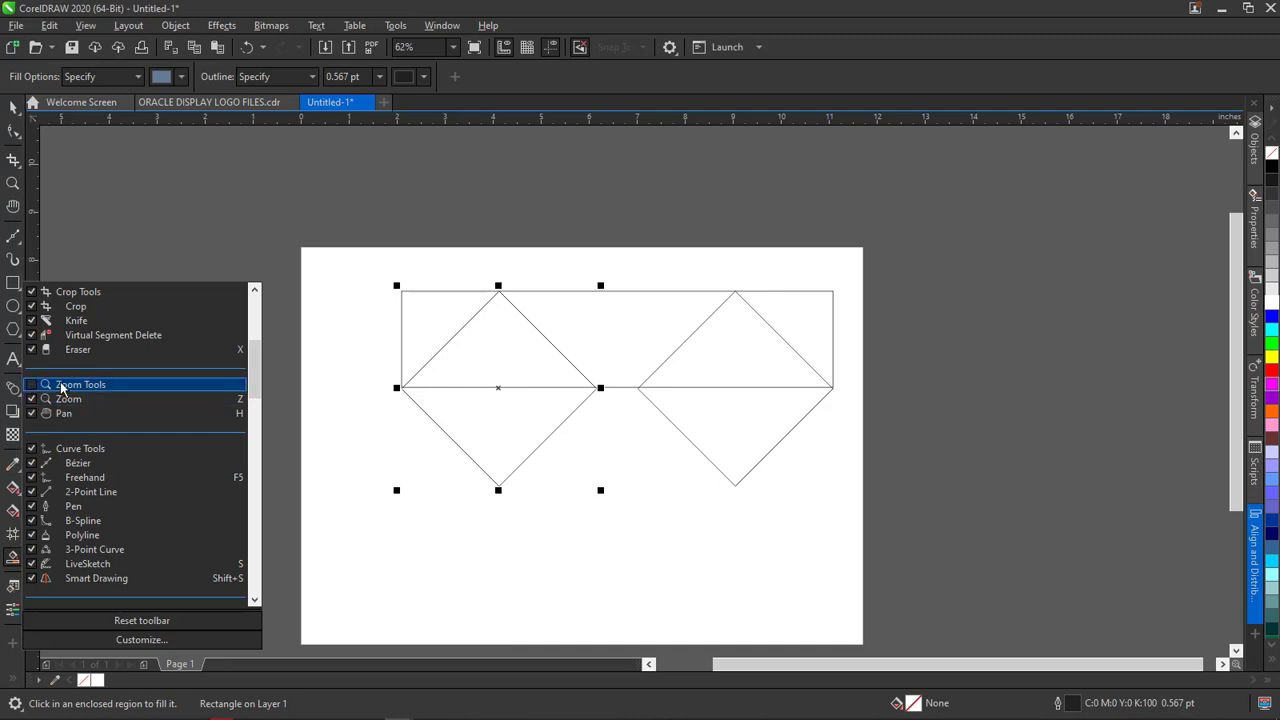
left_click(68, 386)
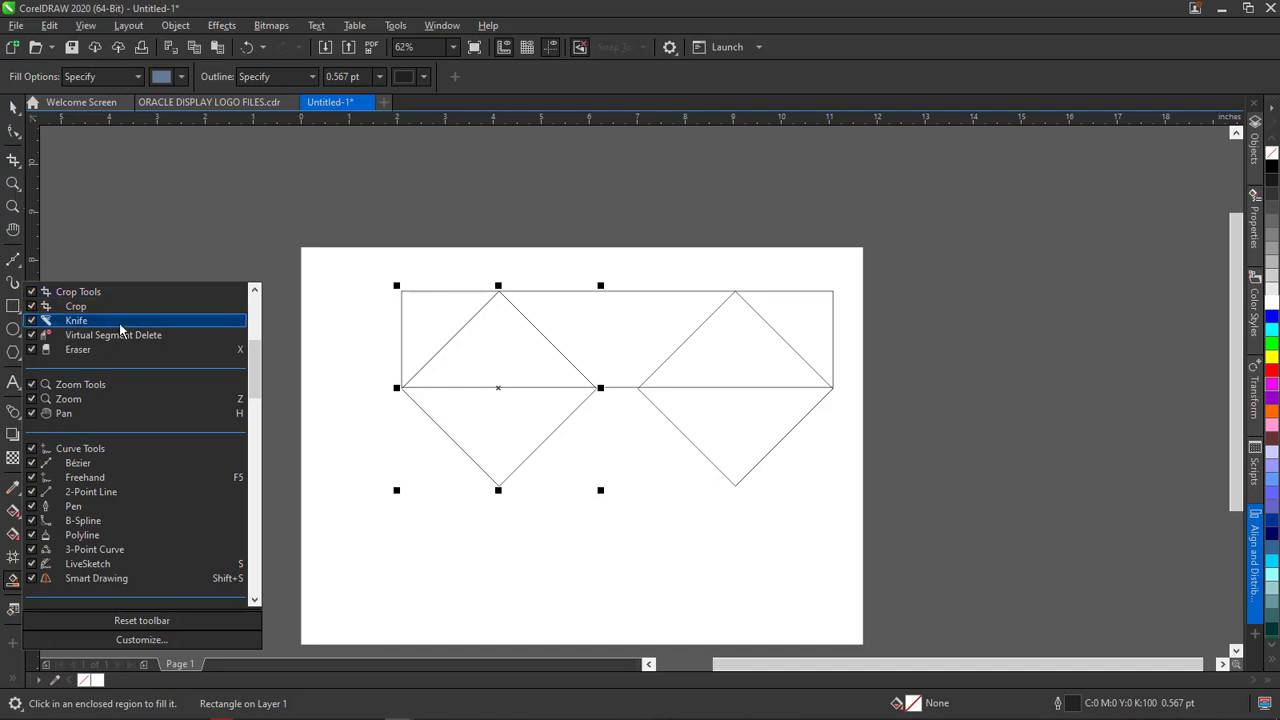
left_click(31, 385)
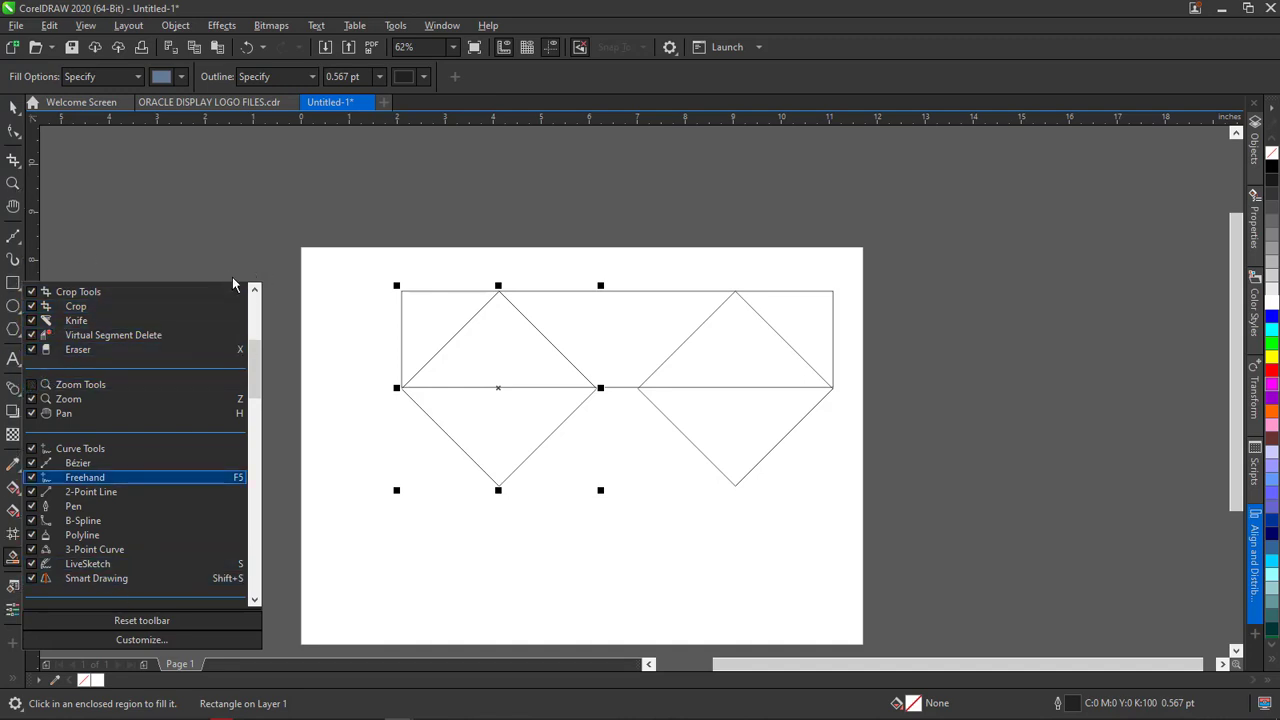
left_click(195, 192)
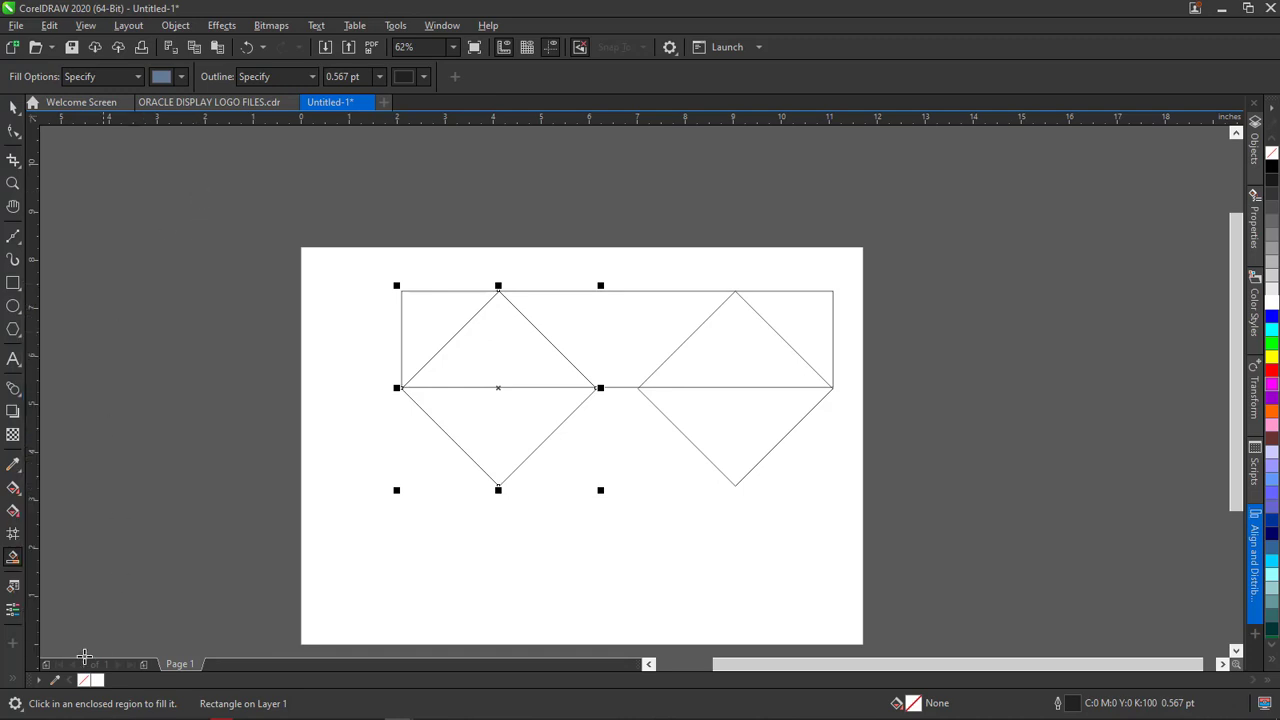
left_click(12, 680)
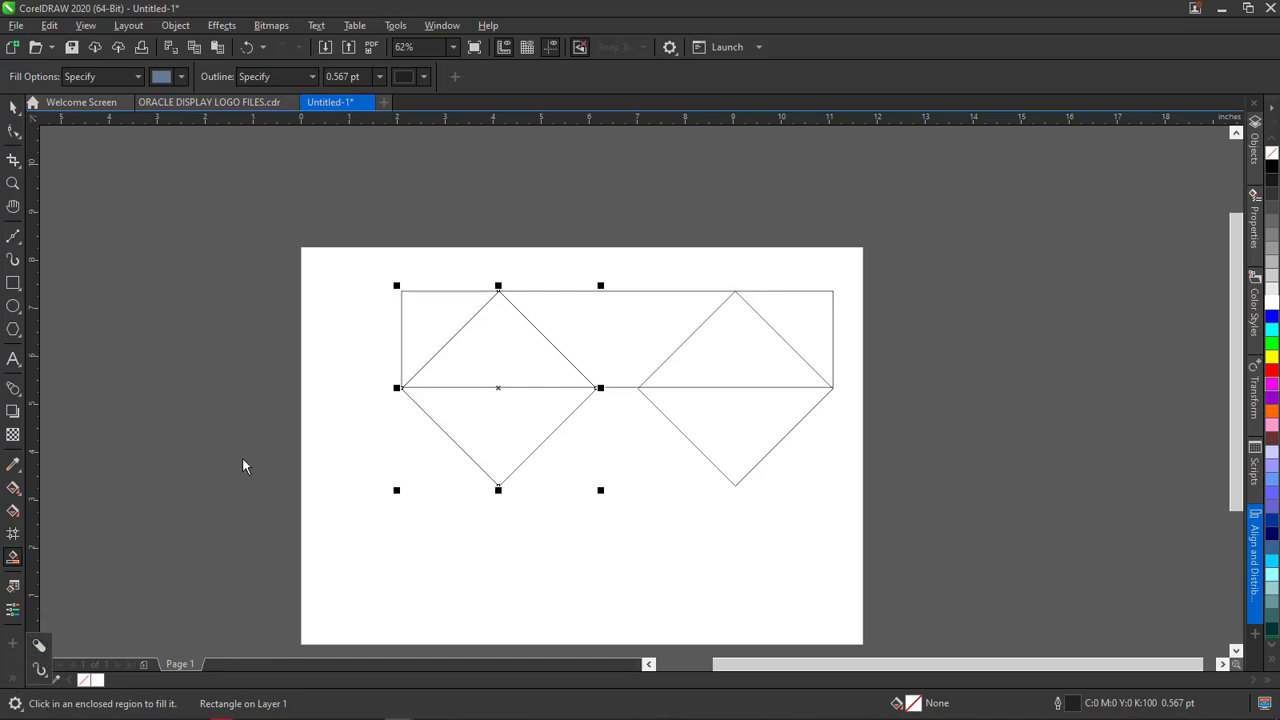
Use Smart Fill to fill the rectangle's central region and the upper halves of both rotated squares
left_click(11, 112)
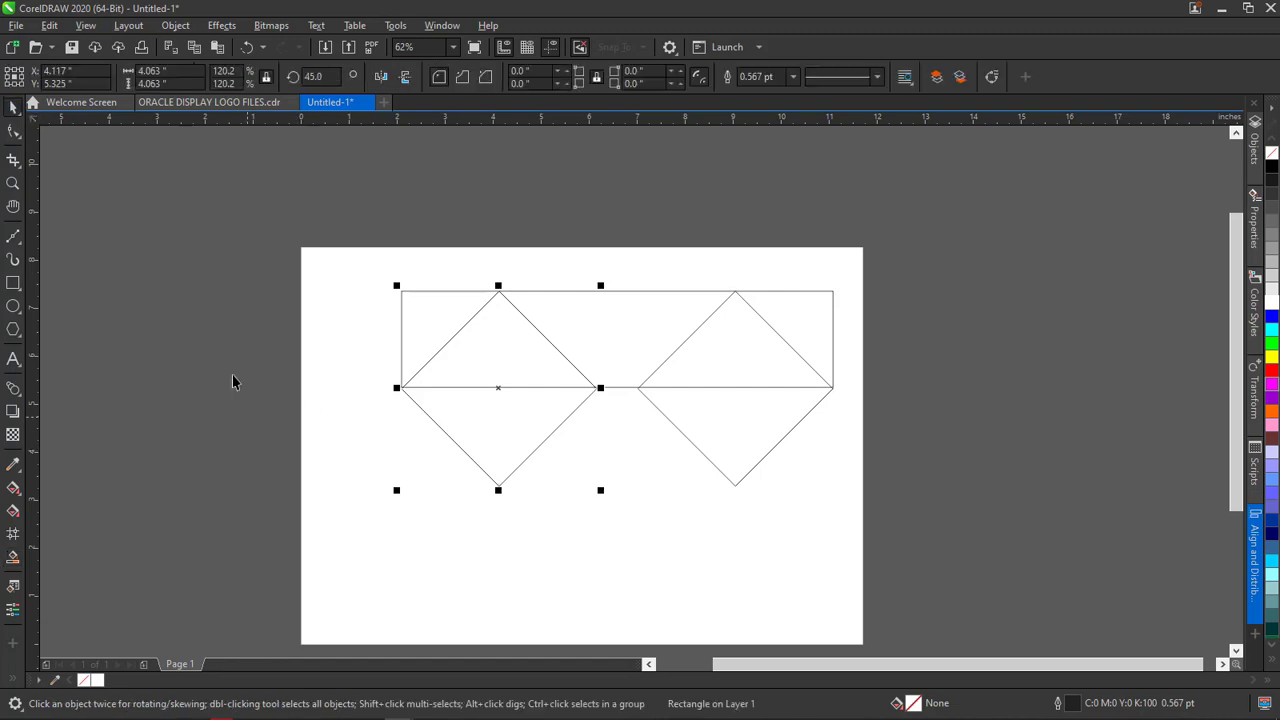
left_click(235, 381)
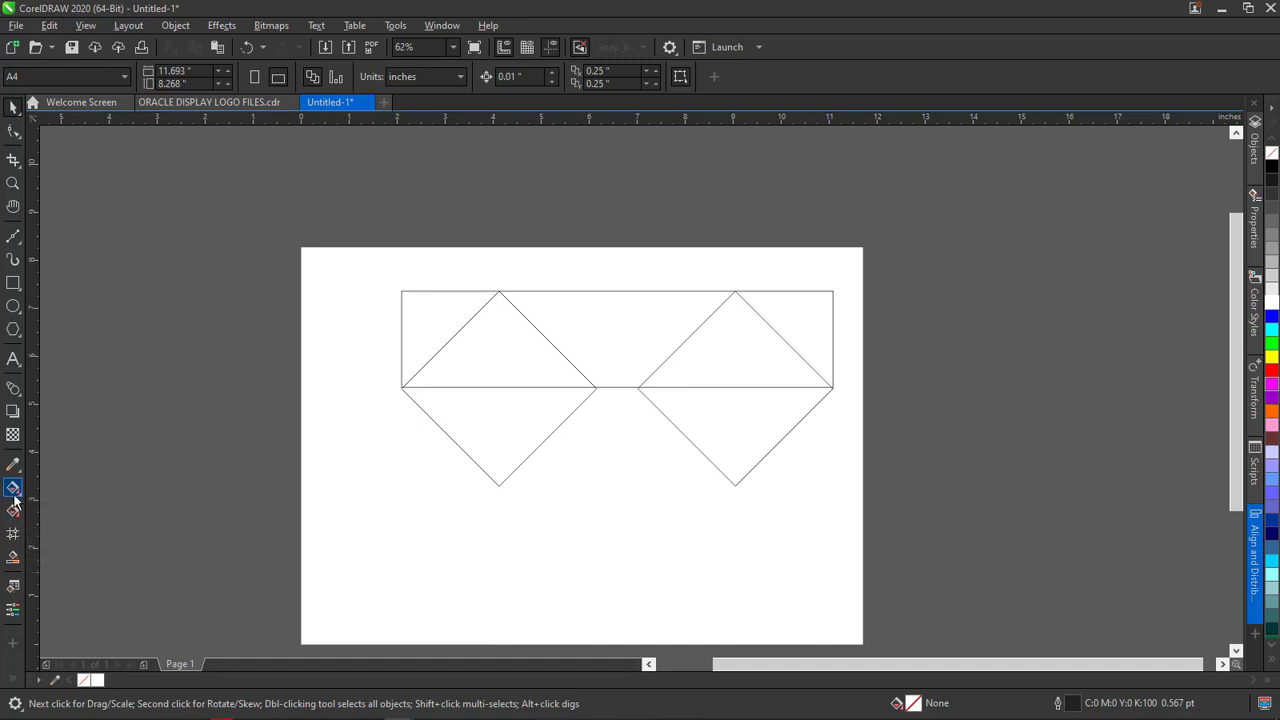
left_click(12, 558)
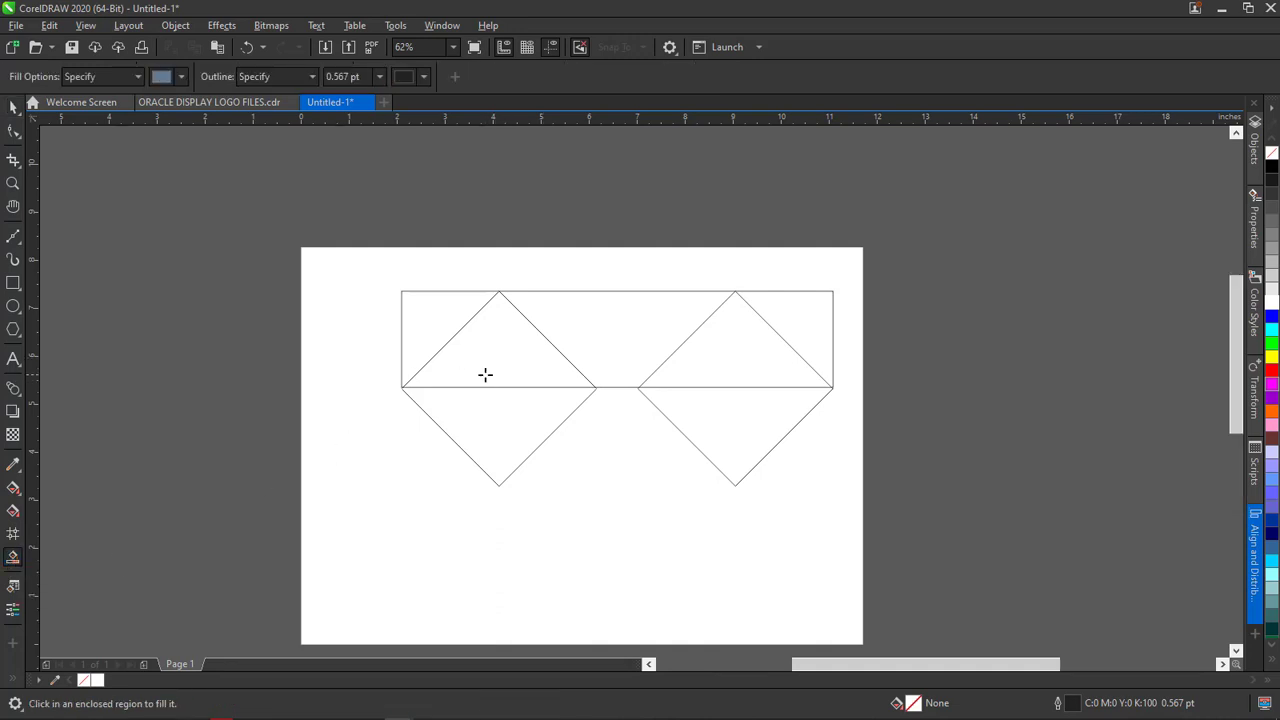
scroll(486, 374, "up", 2)
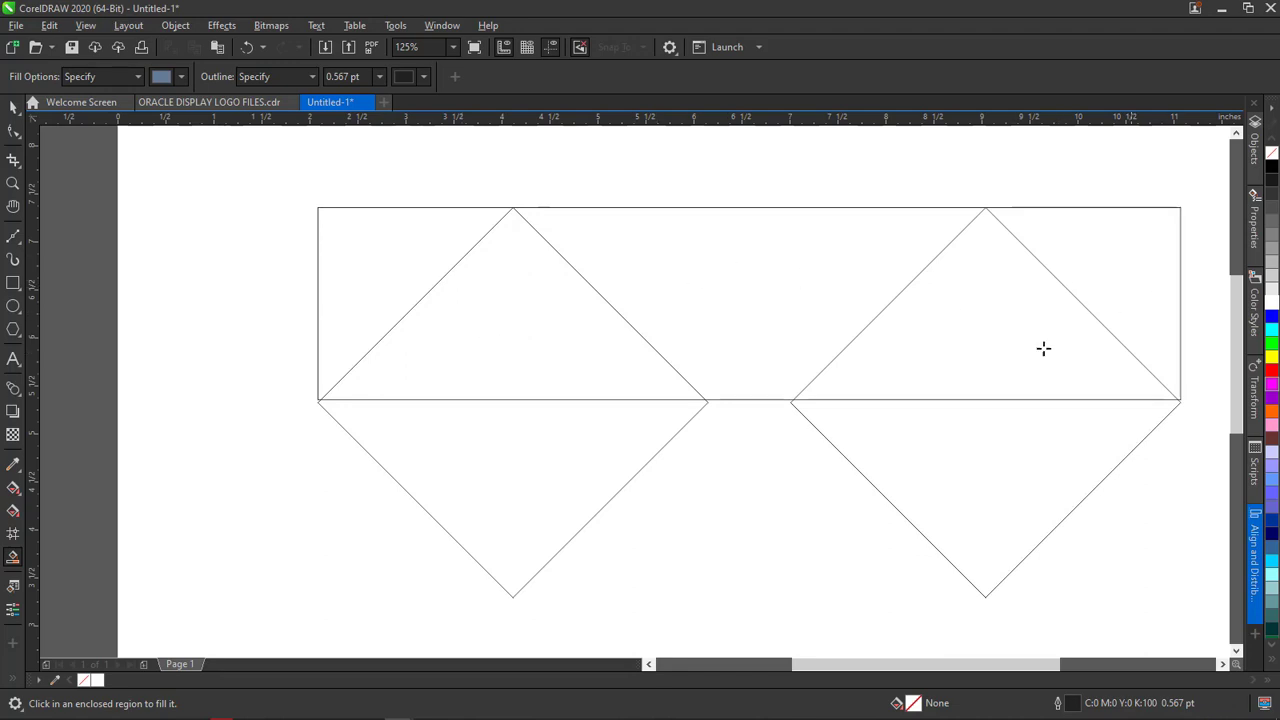
left_click(537, 318)
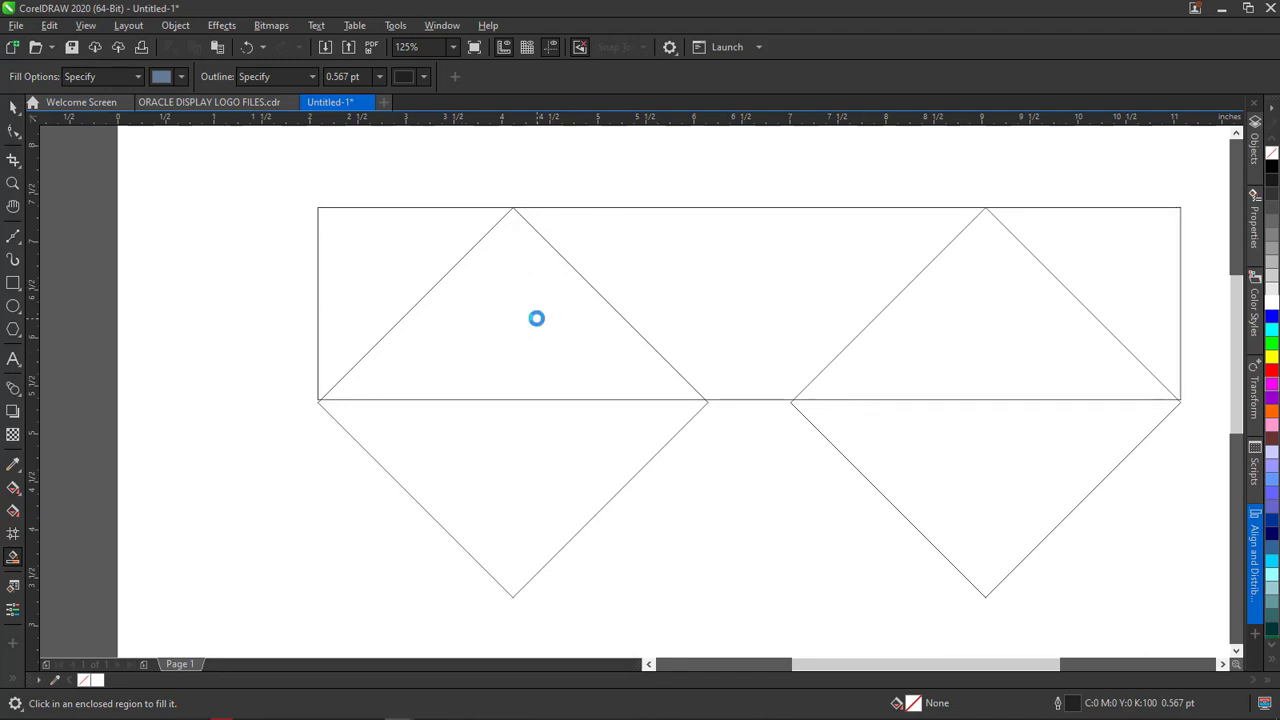
left_click(794, 303)
left_click(1043, 355)
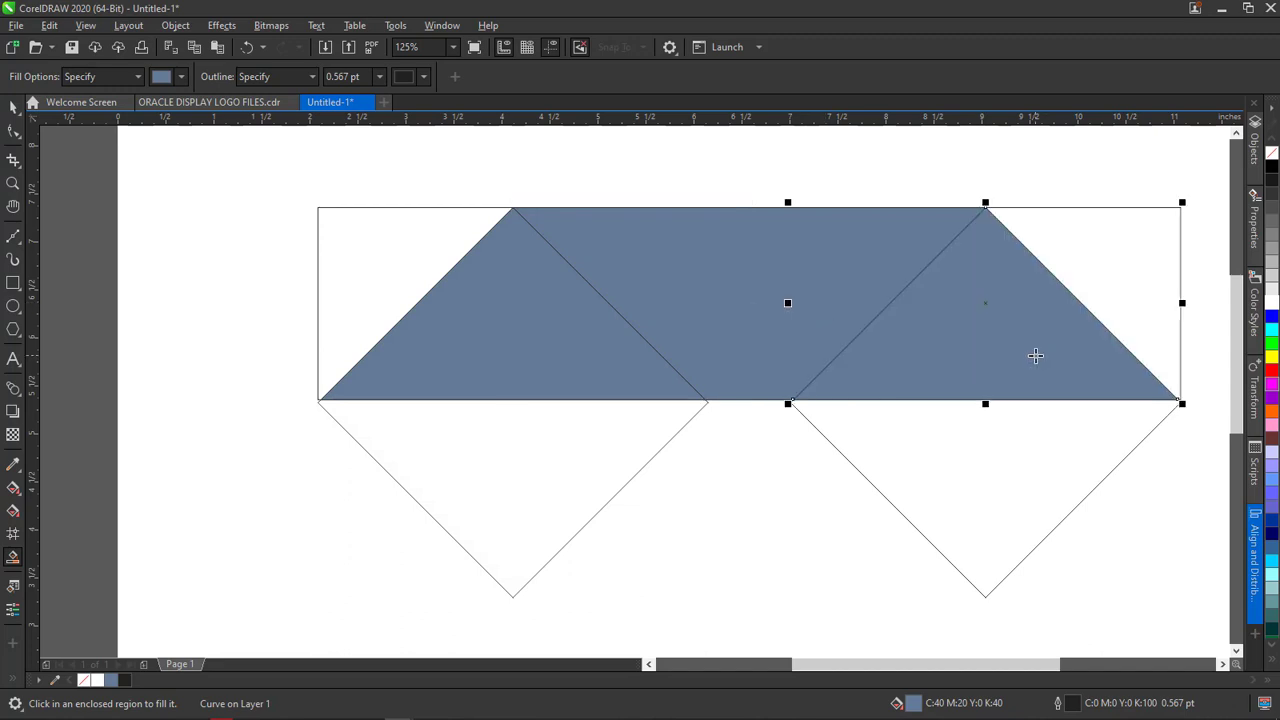
Delete the original wide rectangle and both rotated square outlines, keeping only the filled shapes
left_click(13, 107)
scroll(455, 321, "down", 2)
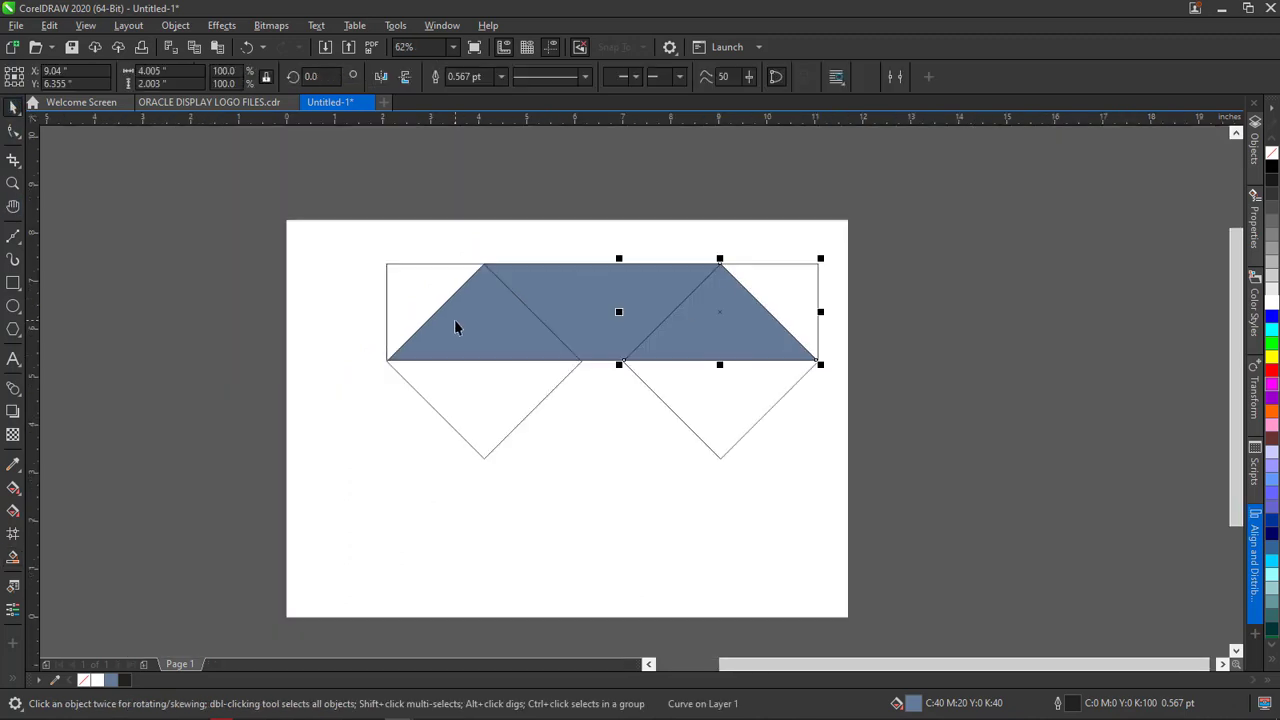
left_click(397, 304)
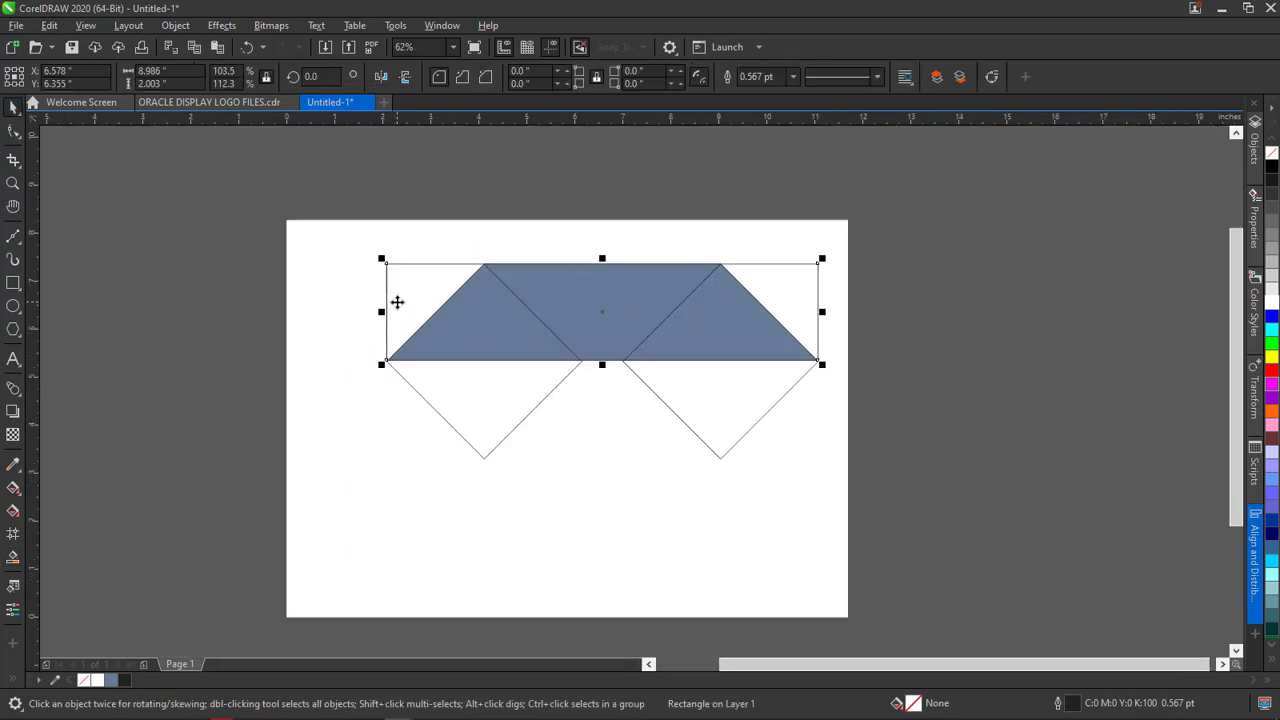
left_click(491, 429)
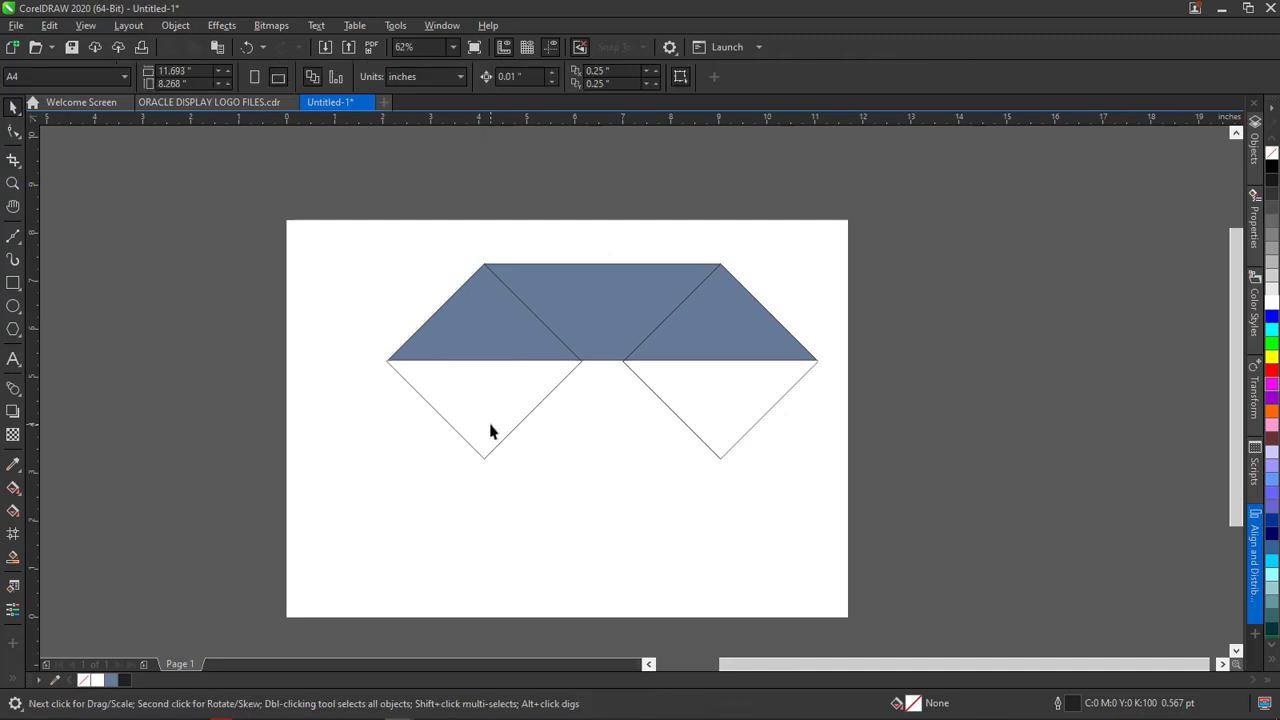
key("Delete")
left_click(690, 412)
key("Delete")
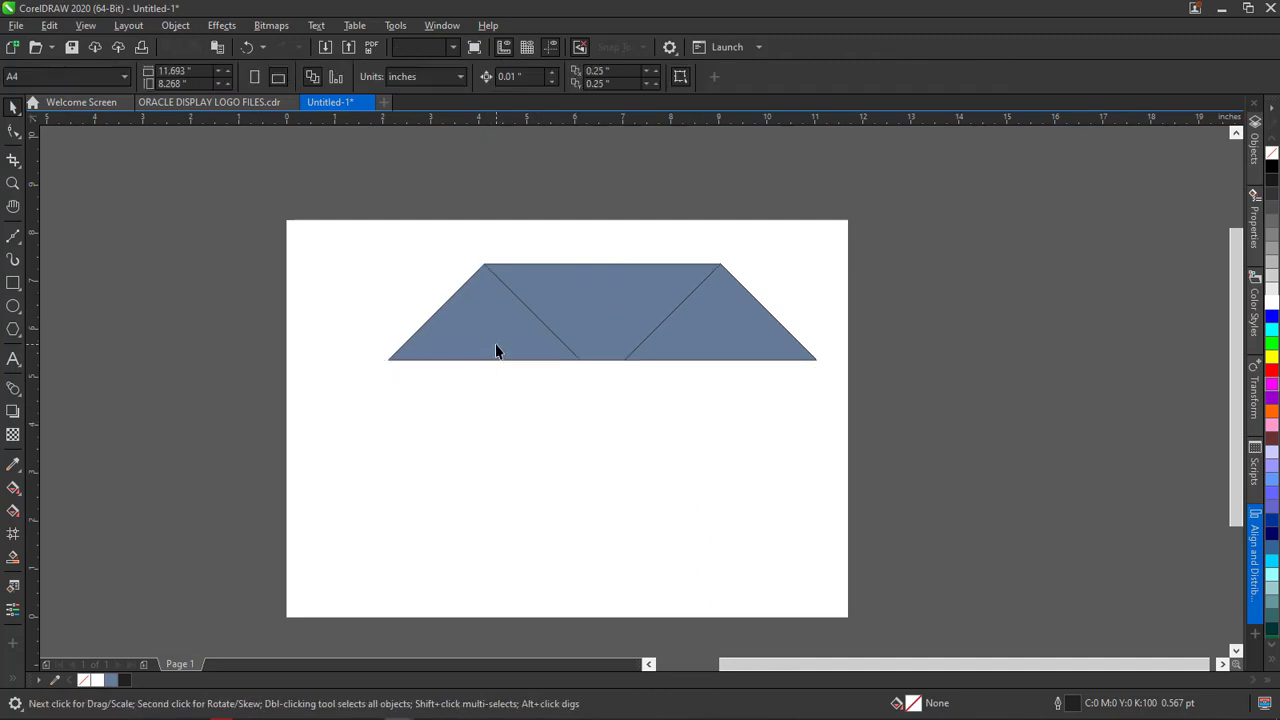
Weld the three filled shapes into a single trapezoid
left_click(499, 351)
left_click(851, 408)
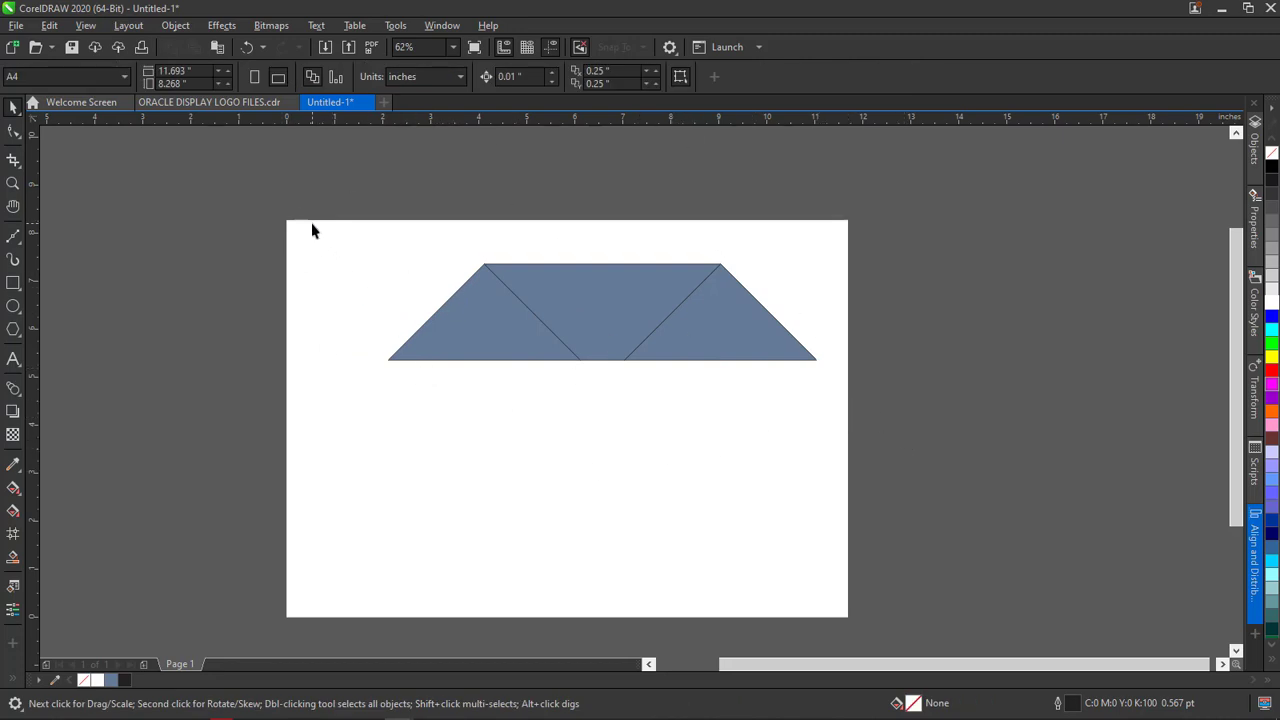
left_click_drag(313, 223, 996, 484)
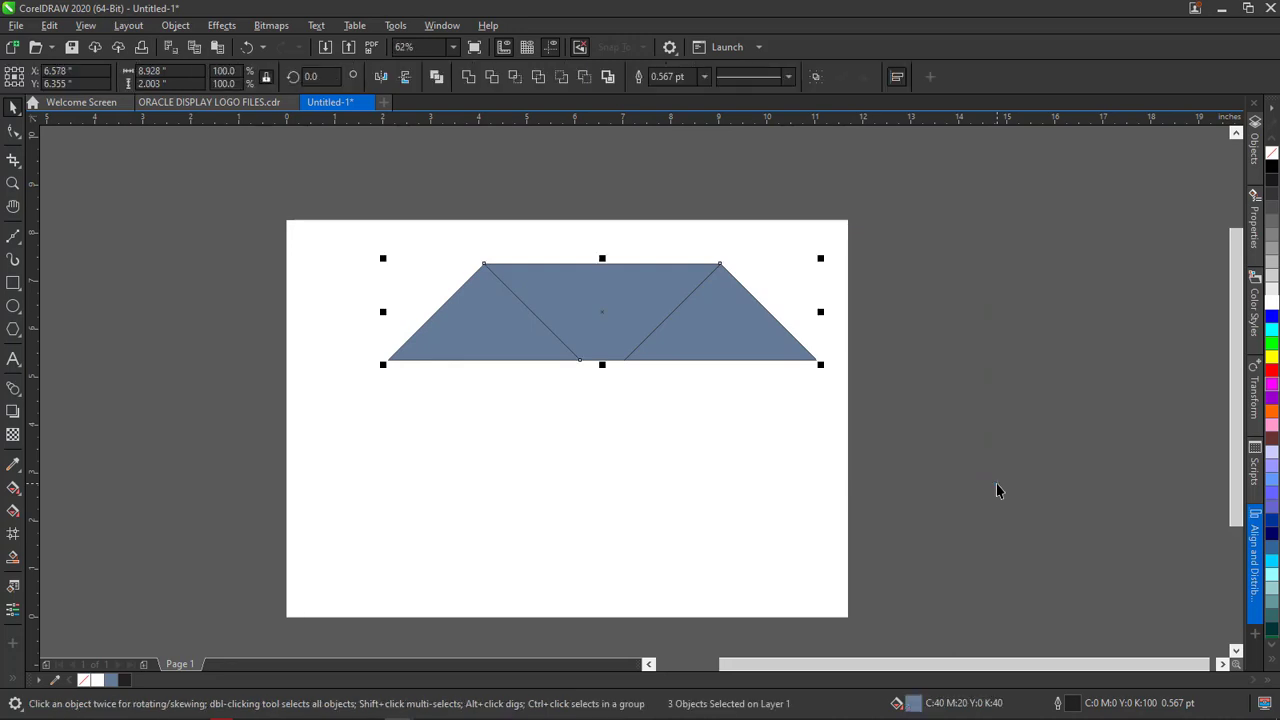
left_click(467, 79)
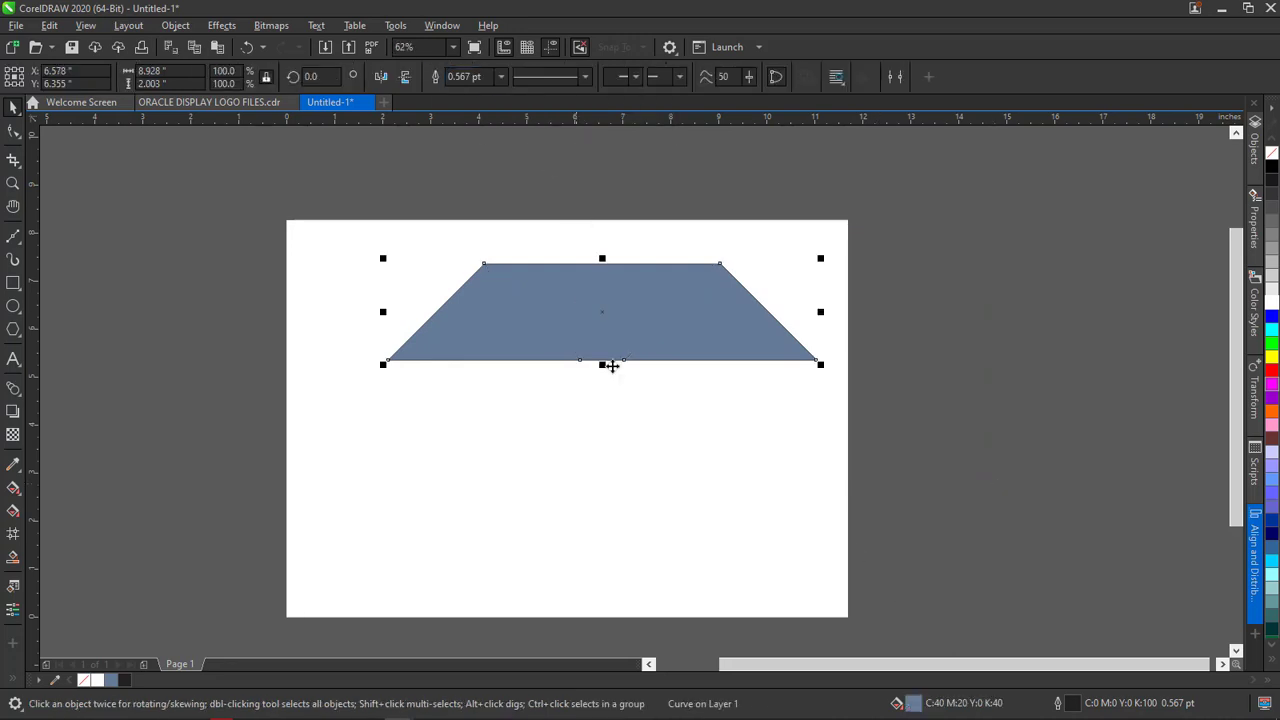
Scale the trapezoid down proportionally to about 4.75 inches wide and reposition it in the upper part of the page
left_click(620, 489)
left_click(602, 358)
mouse_move(620, 311)
left_mouse_down()
mouse_move(594, 334)
mouse_move(609, 309)
left_mouse_up()
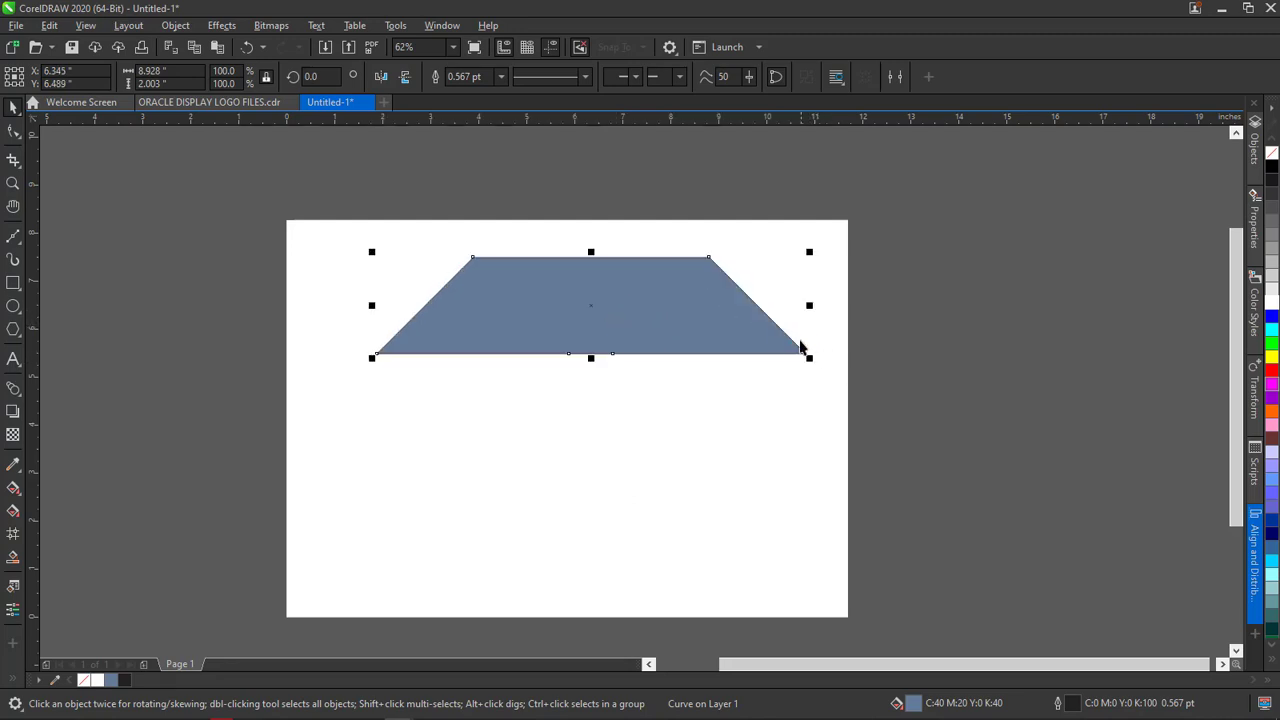
left_click_drag(810, 358, 710, 342)
left_click_drag(651, 306, 614, 316)
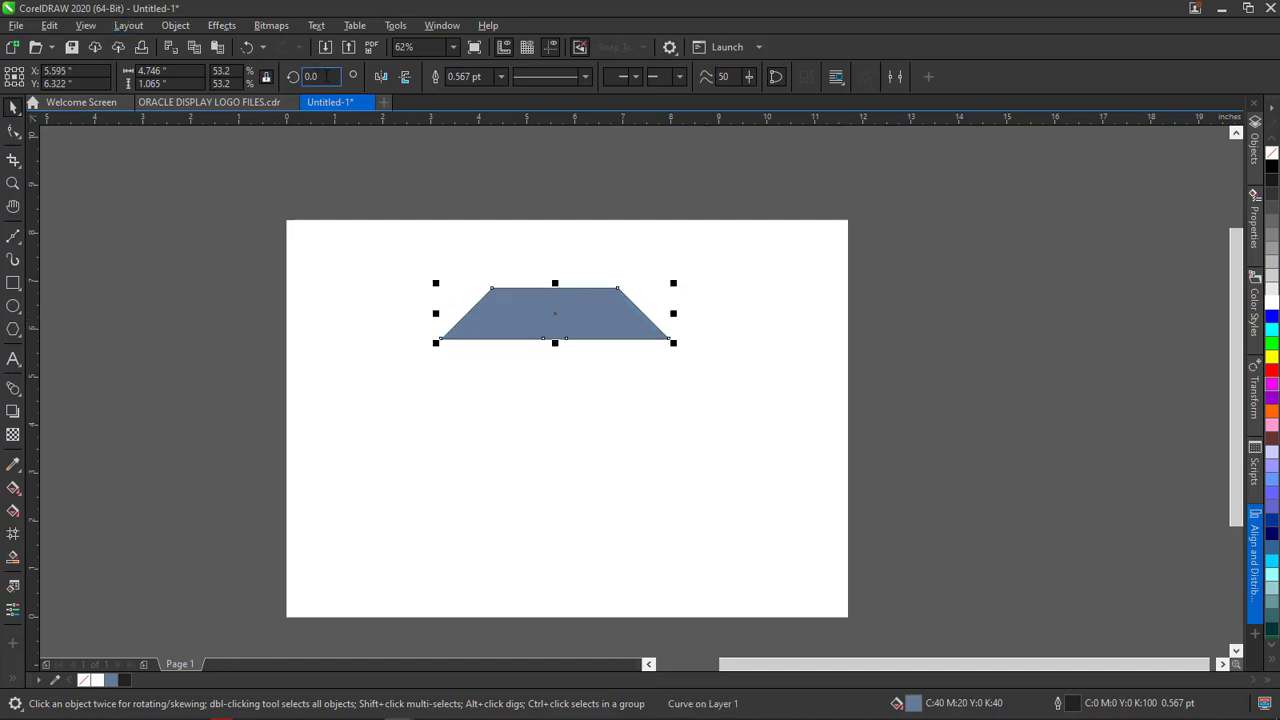
Rotate the trapezoid by 45 degrees, and shrink it to about 2.88 inches wide in the left half of the page
left_click(330, 76)
type("45")
key("Return")
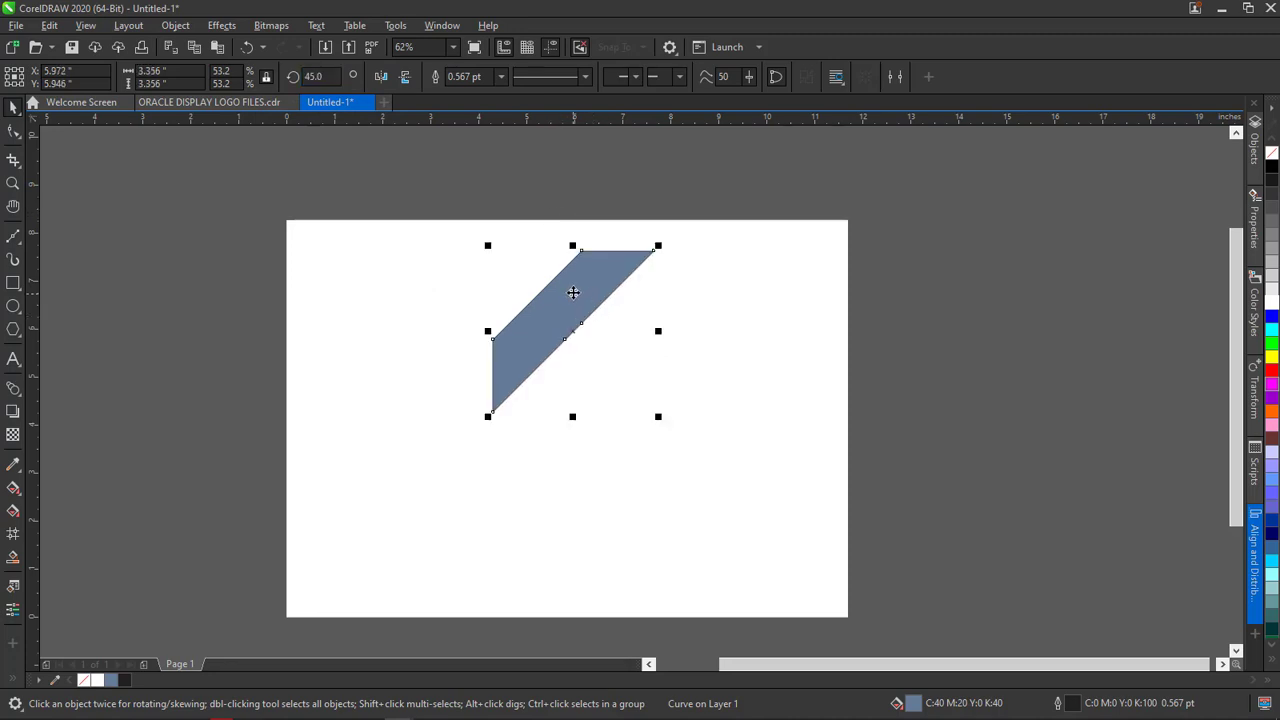
left_click(550, 333)
left_click(566, 297)
left_click_drag(658, 245, 634, 270)
left_click_drag(523, 337, 443, 366)
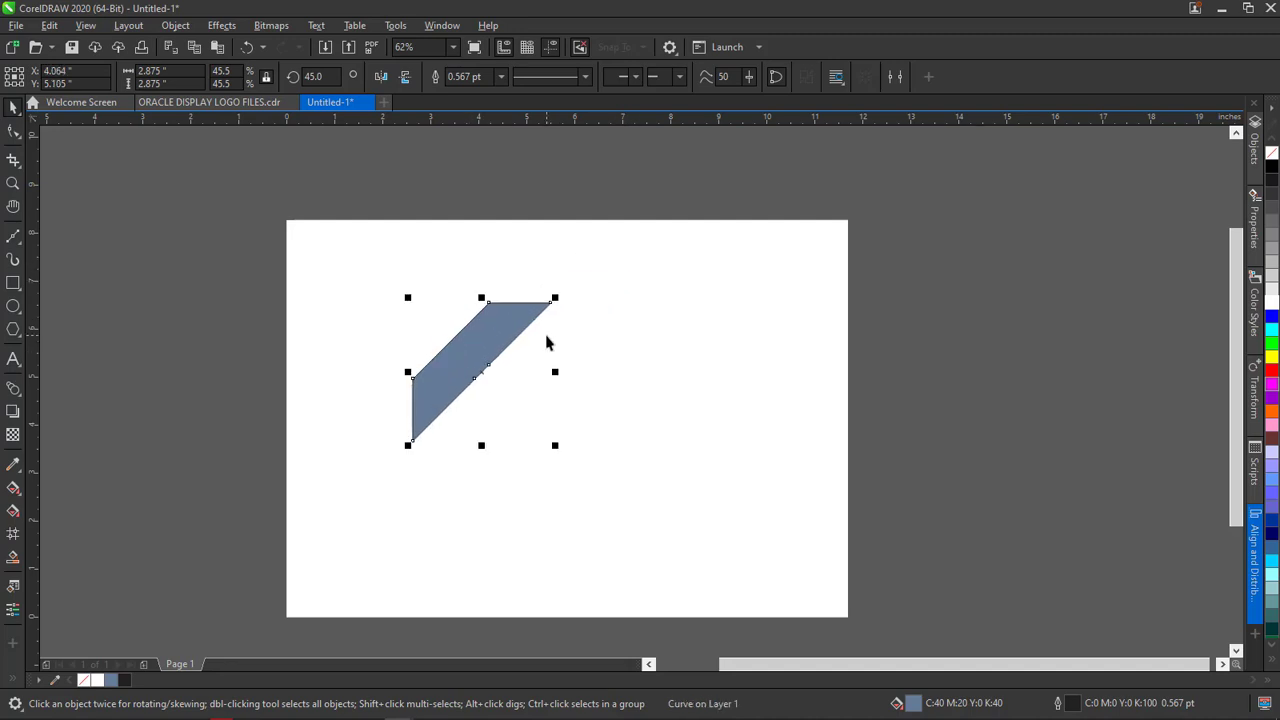
Make a horizontally mirrored duplicate of the slanted band and move it sideways so the two bands meet in a roof shape
left_click(380, 79)
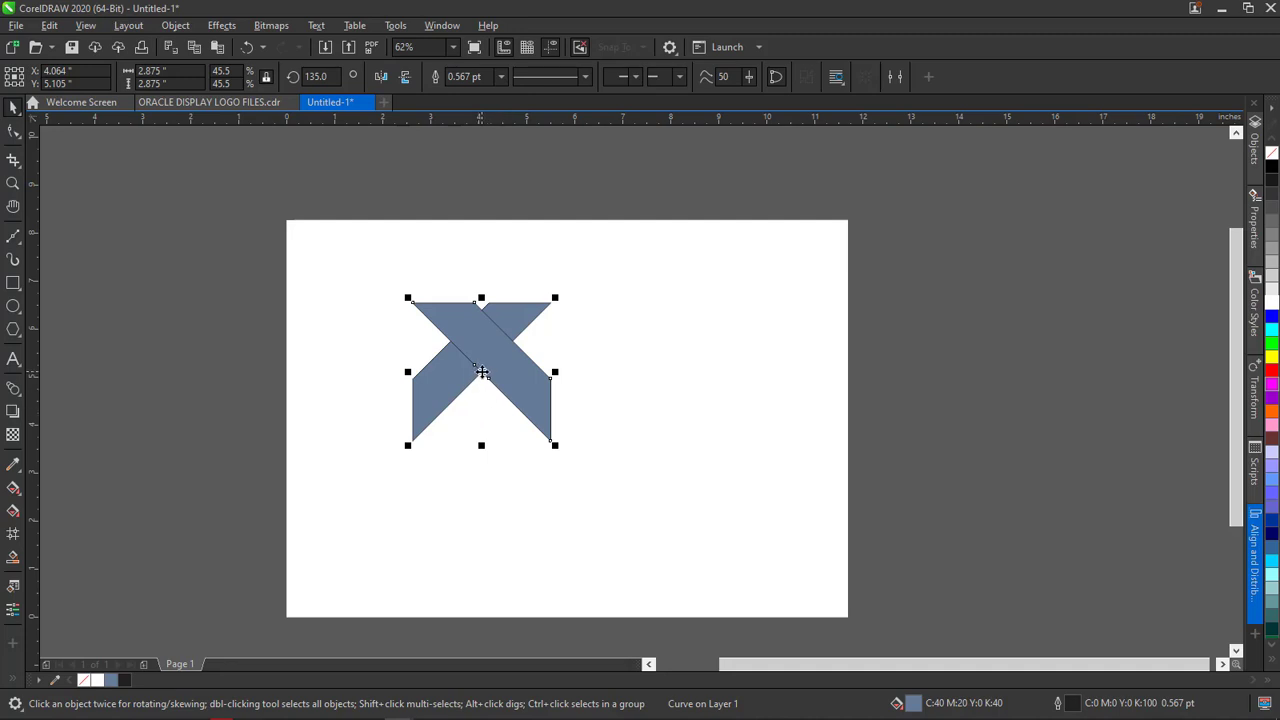
left_click_drag(482, 372, 482, 372)
left_click_drag(482, 372, 560, 393)
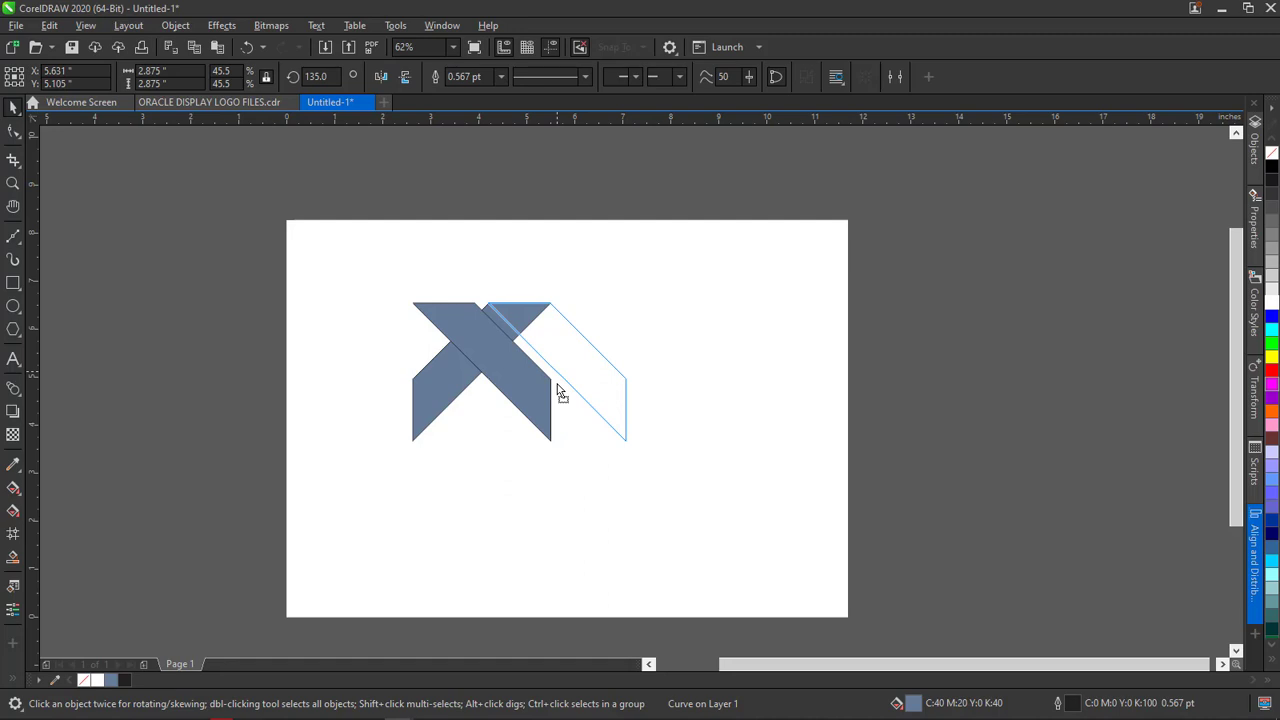
left_click_drag(558, 390, 558, 390)
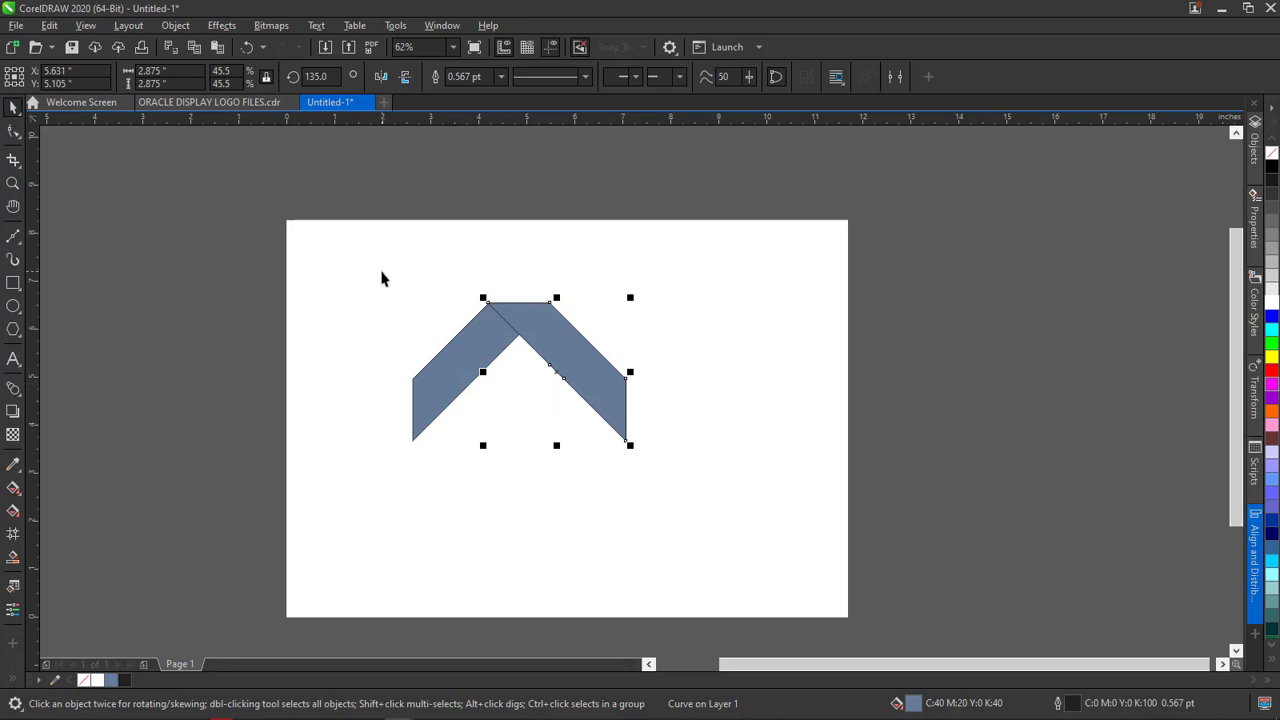
Disable Snap Off and enable Alignment Guides and Dynamic Guides
left_click(86, 30)
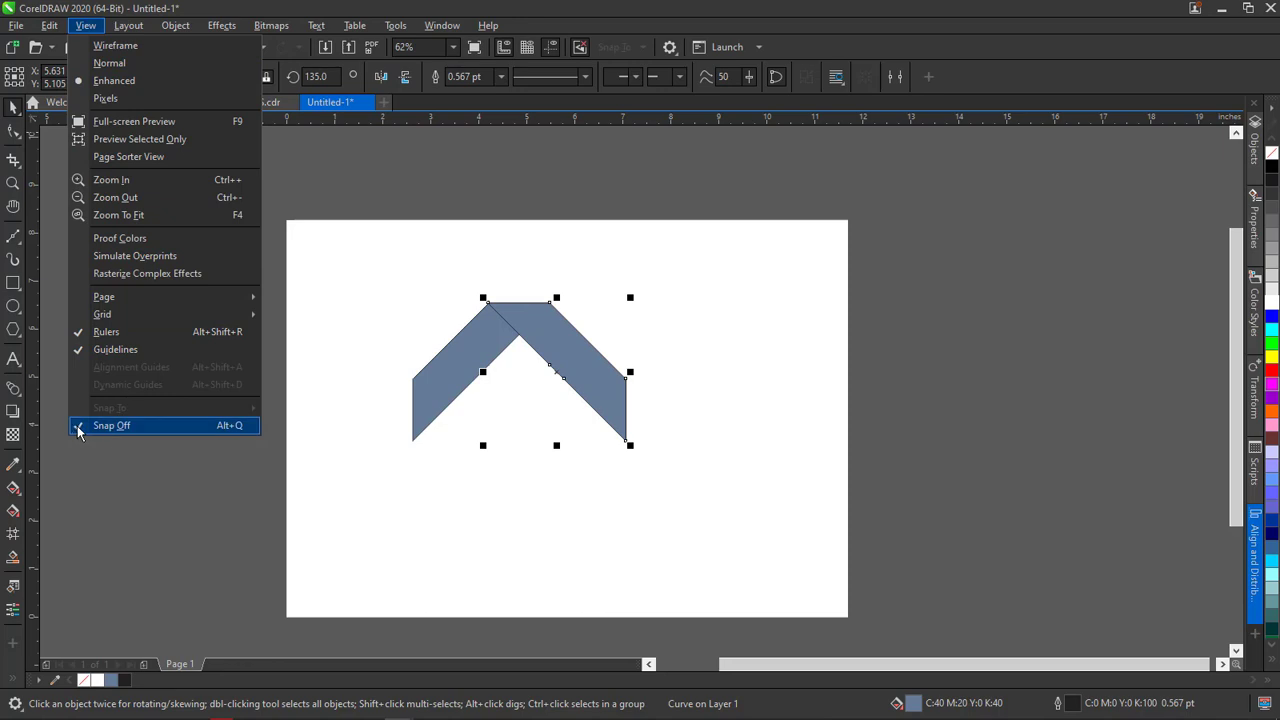
left_click(111, 425)
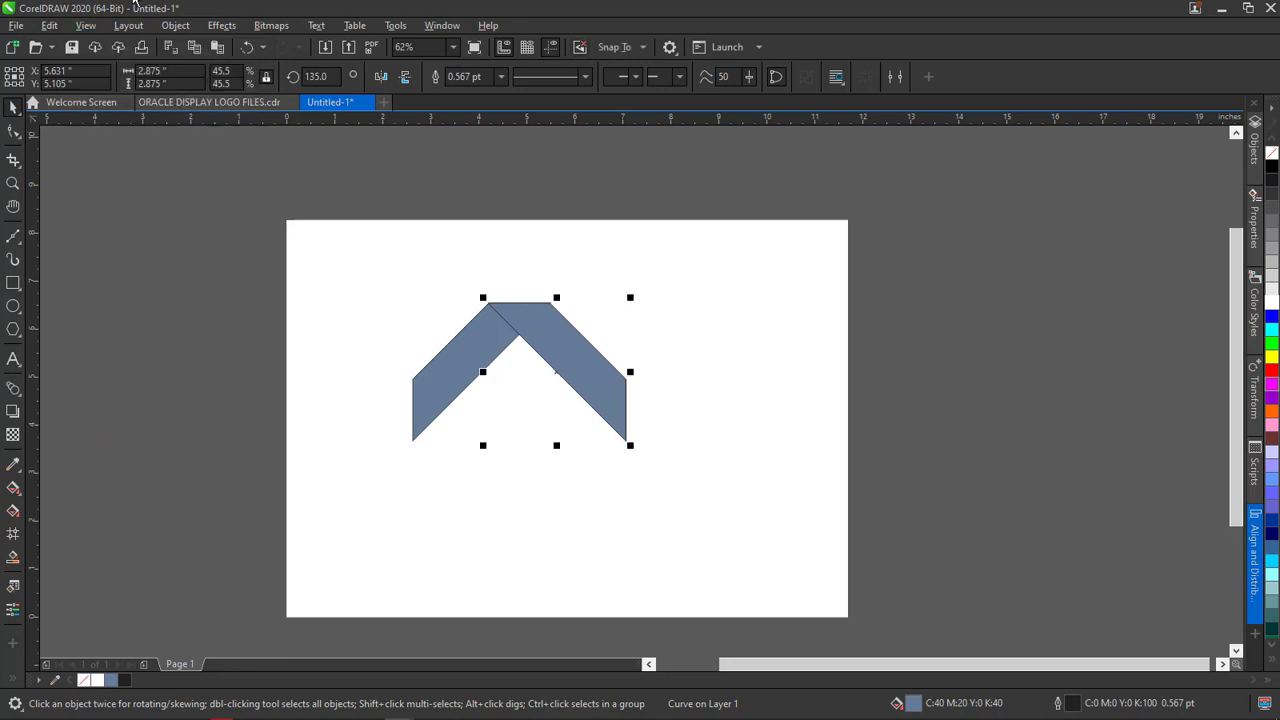
left_click(172, 25)
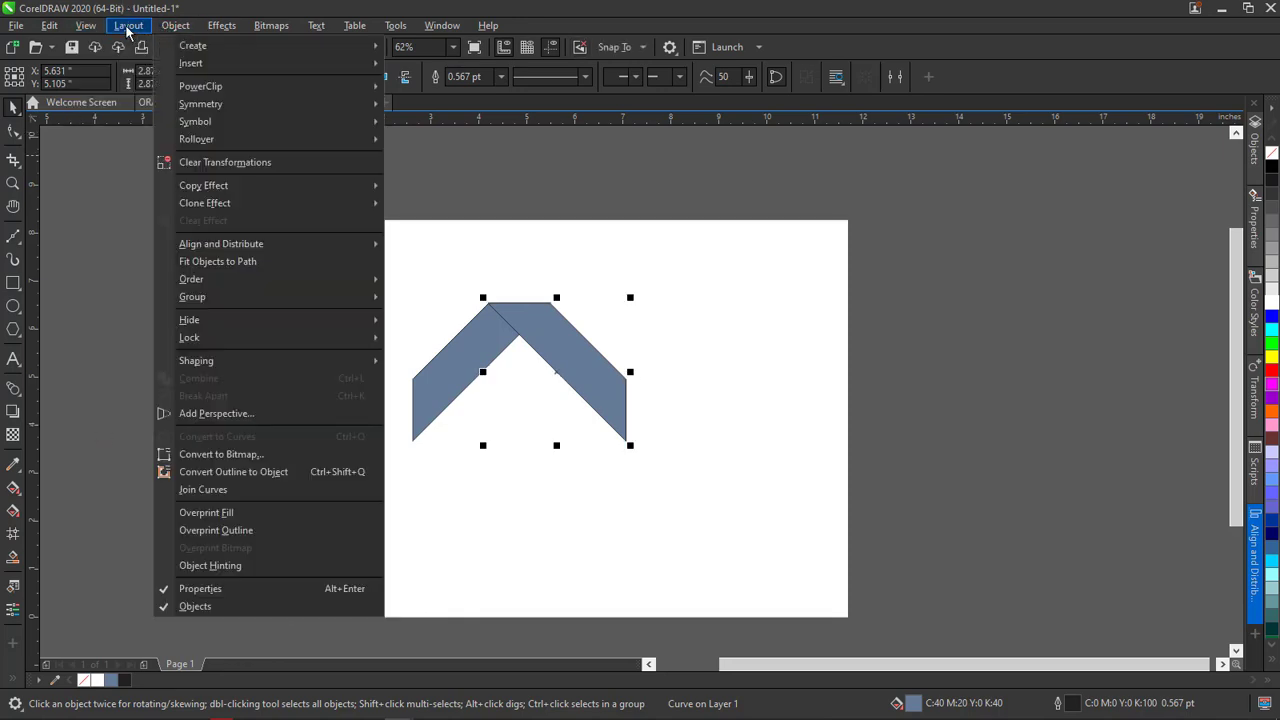
left_click(86, 25)
left_click(86, 25)
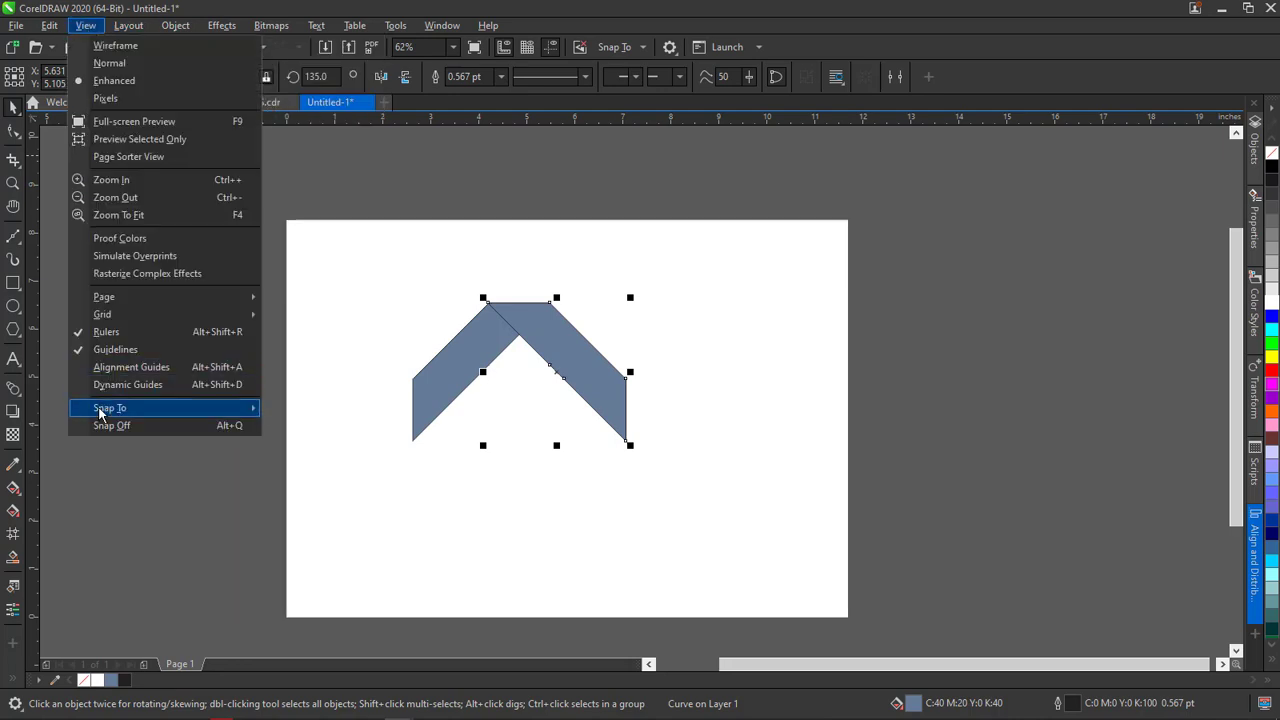
mouse_move(100, 412)
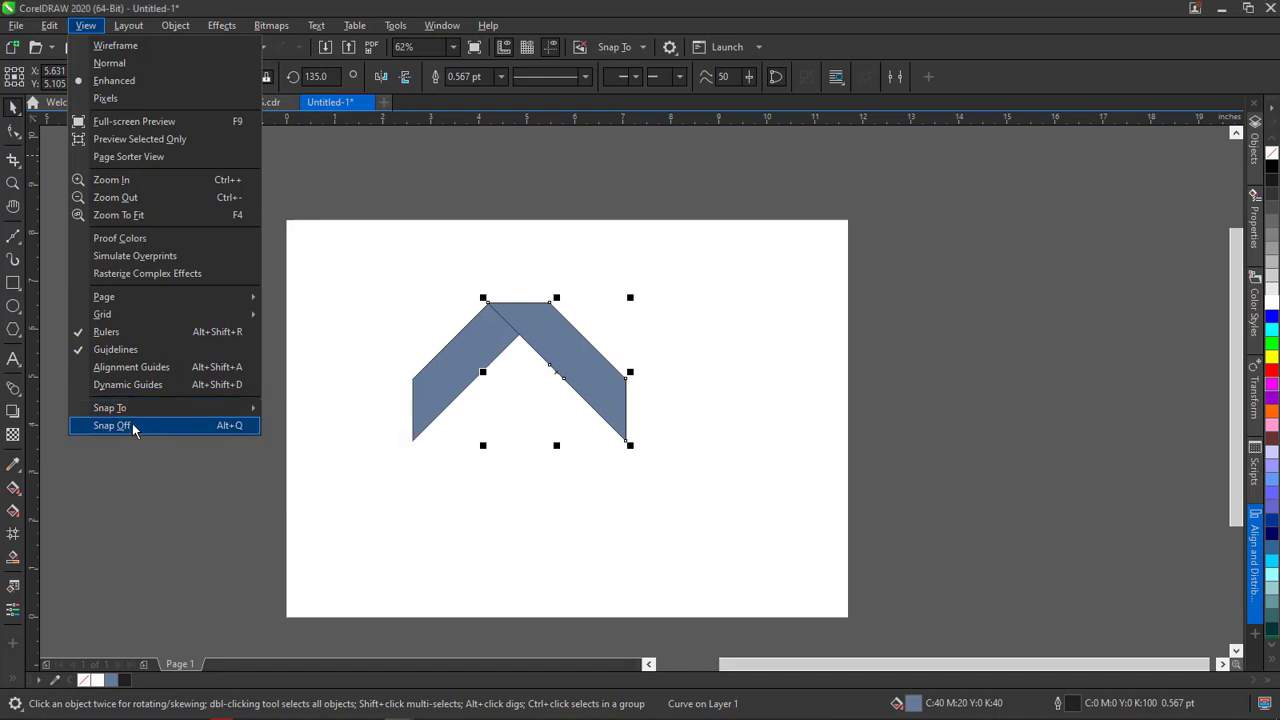
left_click(113, 368)
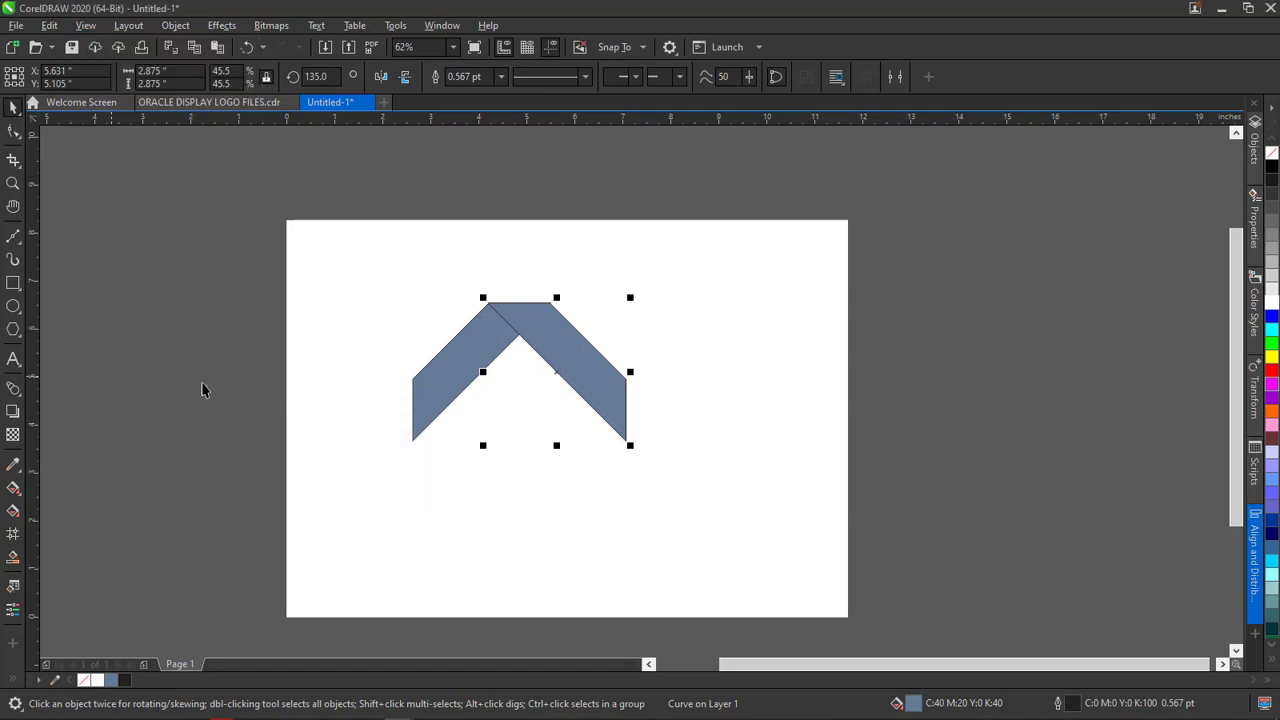
left_click(88, 26)
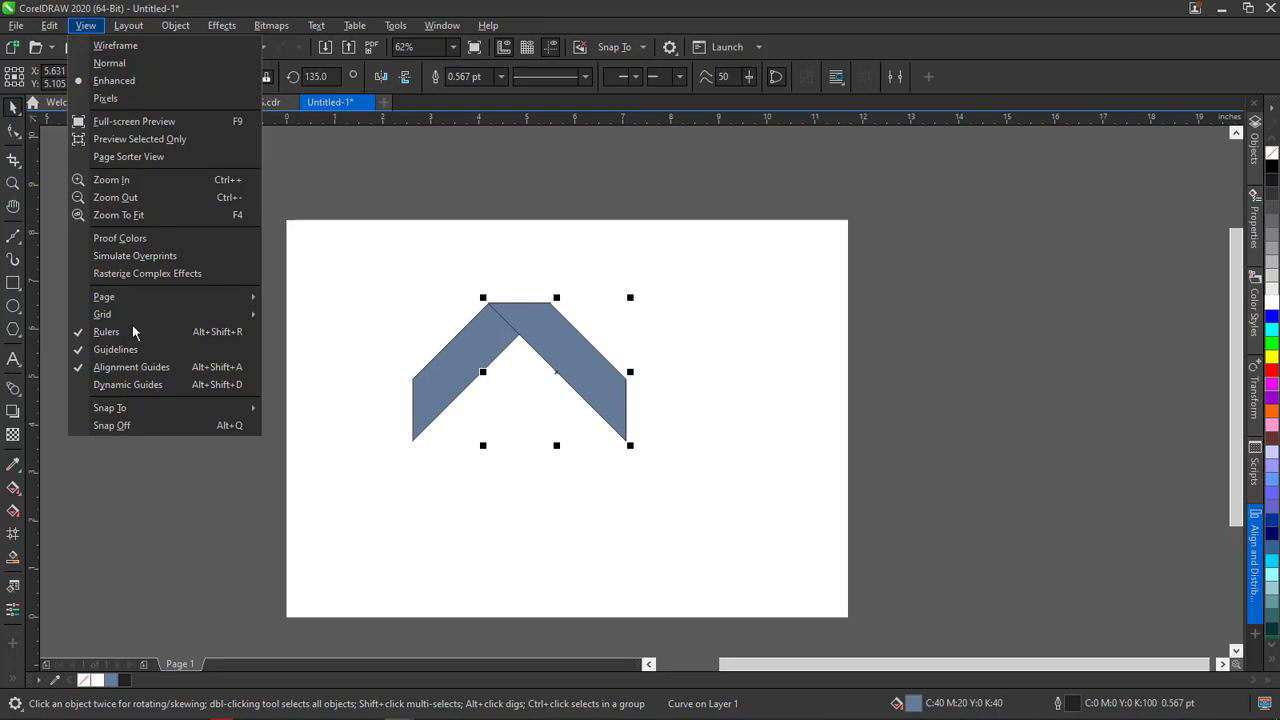
left_click(117, 388)
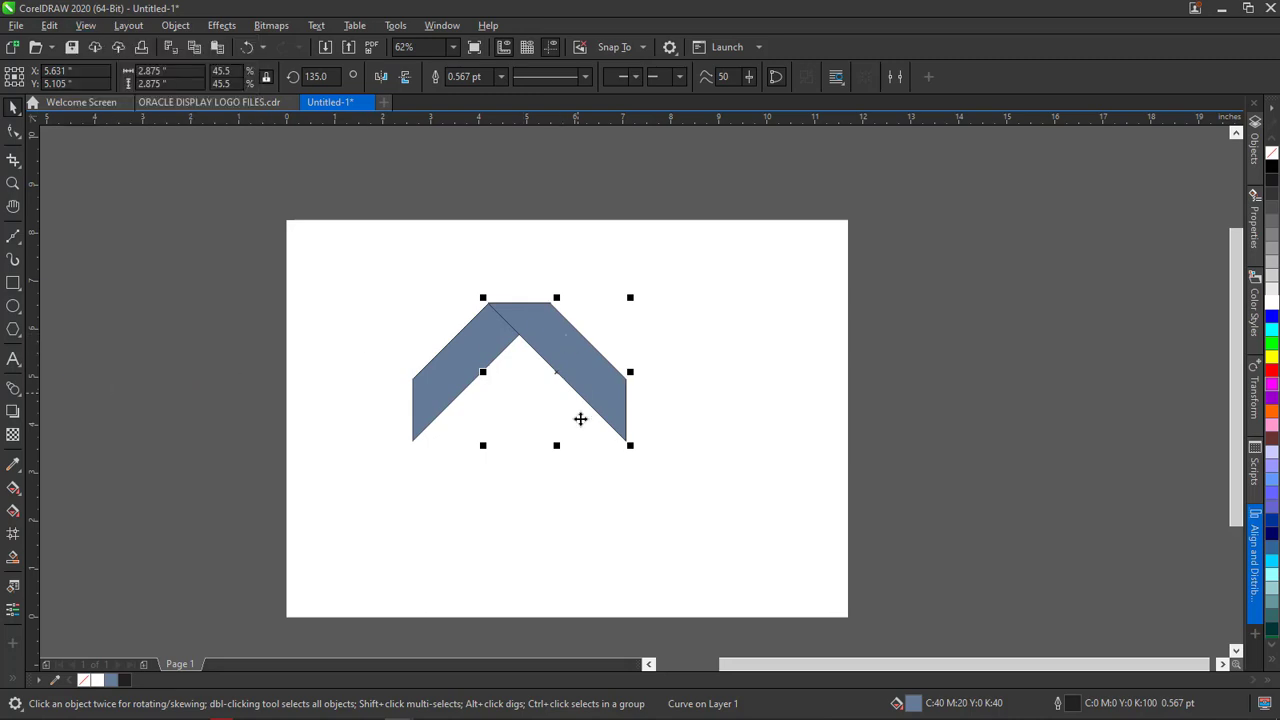
Undo the mirrored band's move and move it sideways again with snapping so its top edge meets the first band's top edge
left_click(557, 378)
left_click(583, 370)
key("ctrl+z")
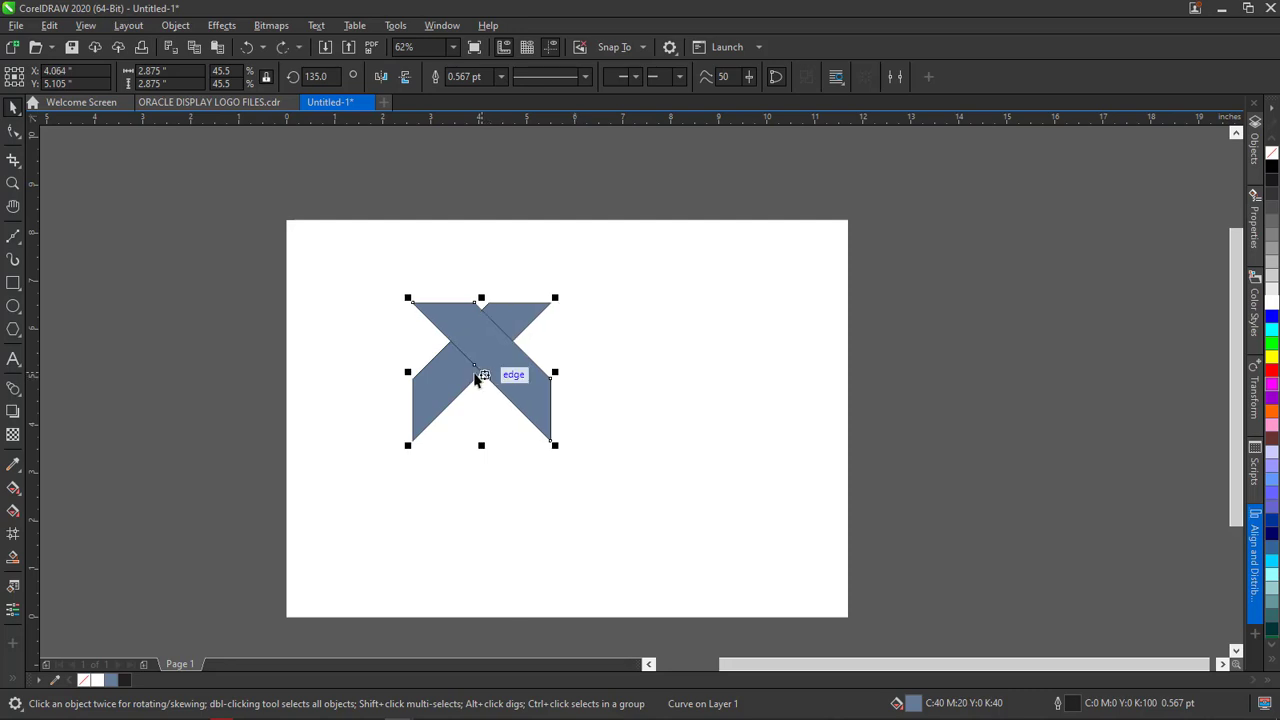
left_click_drag(480, 372, 558, 382)
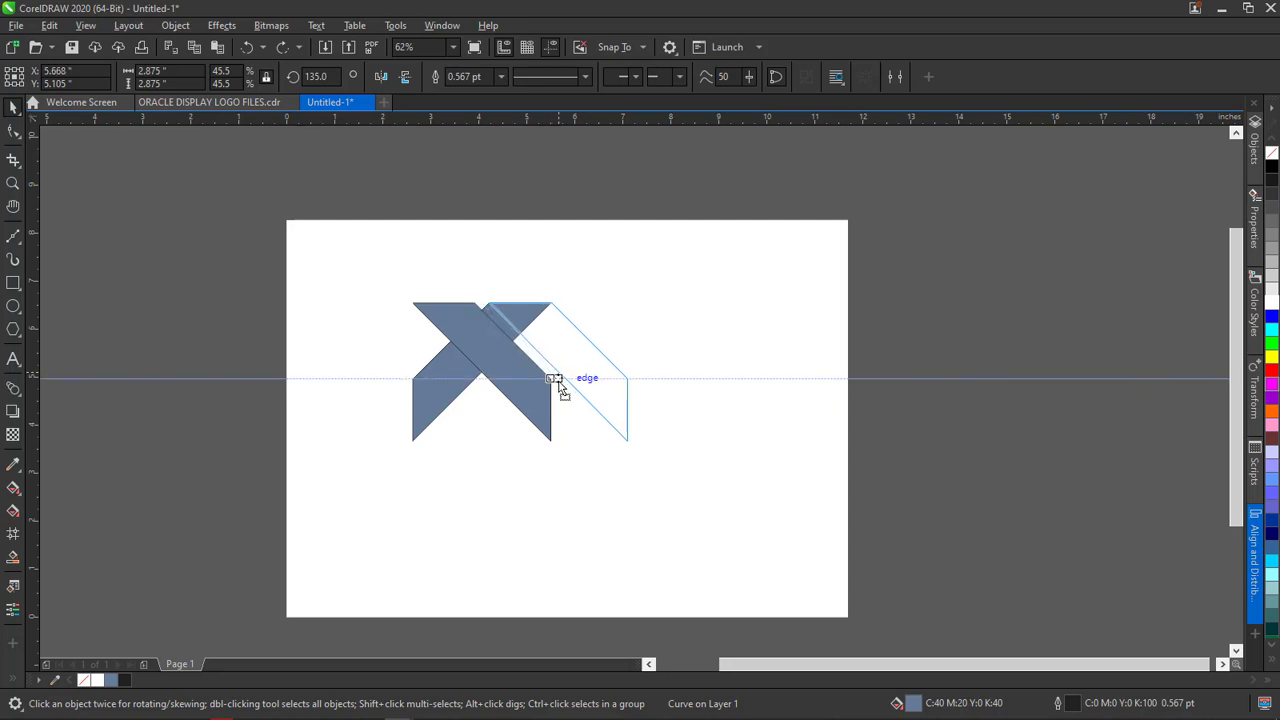
left_click_drag(558, 382, 562, 386)
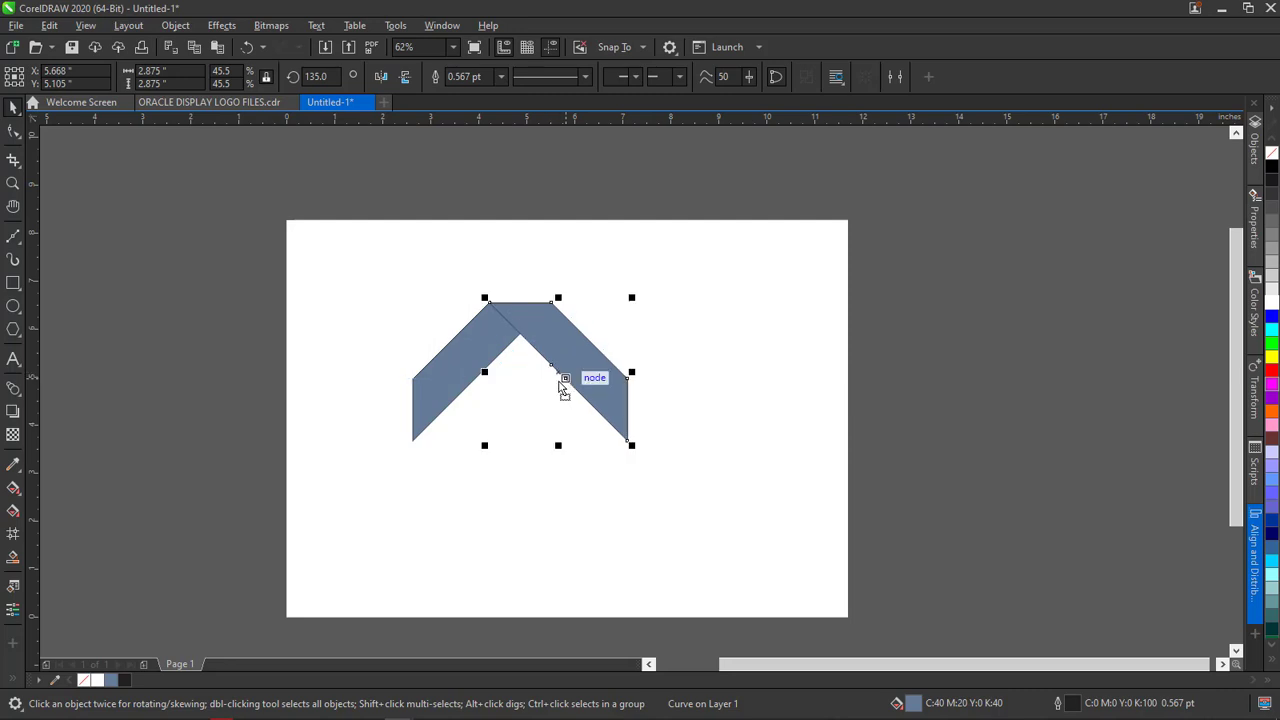
left_click(526, 423)
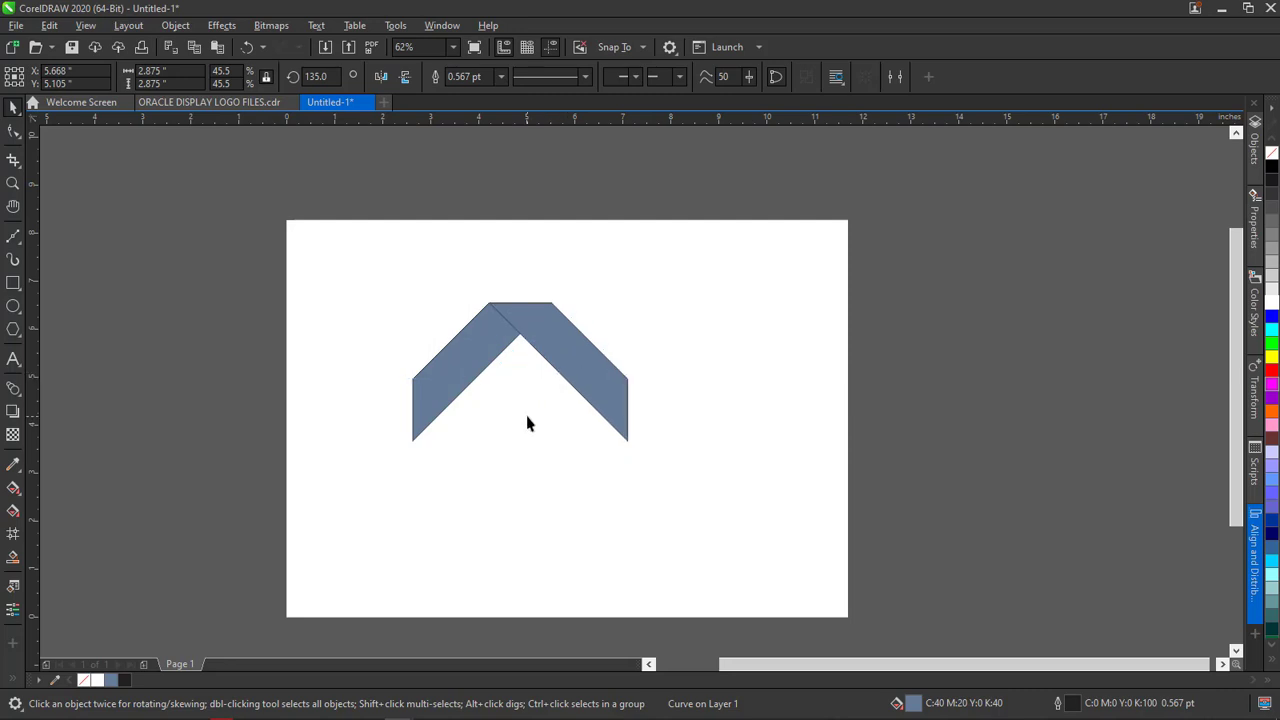
Select both bands of the roof shape and make a vertically mirrored duplicate of them
left_click(562, 360)
left_click(304, 288)
left_click_drag(316, 252, 712, 505)
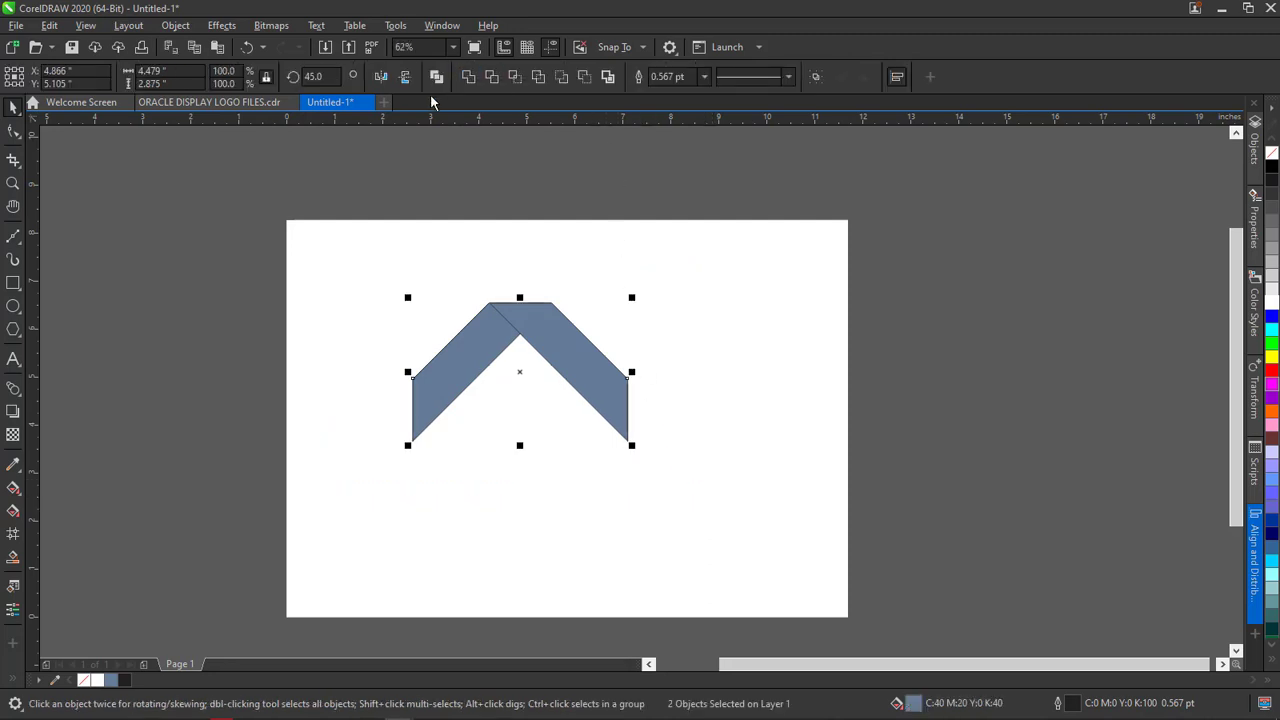
left_click(404, 84)
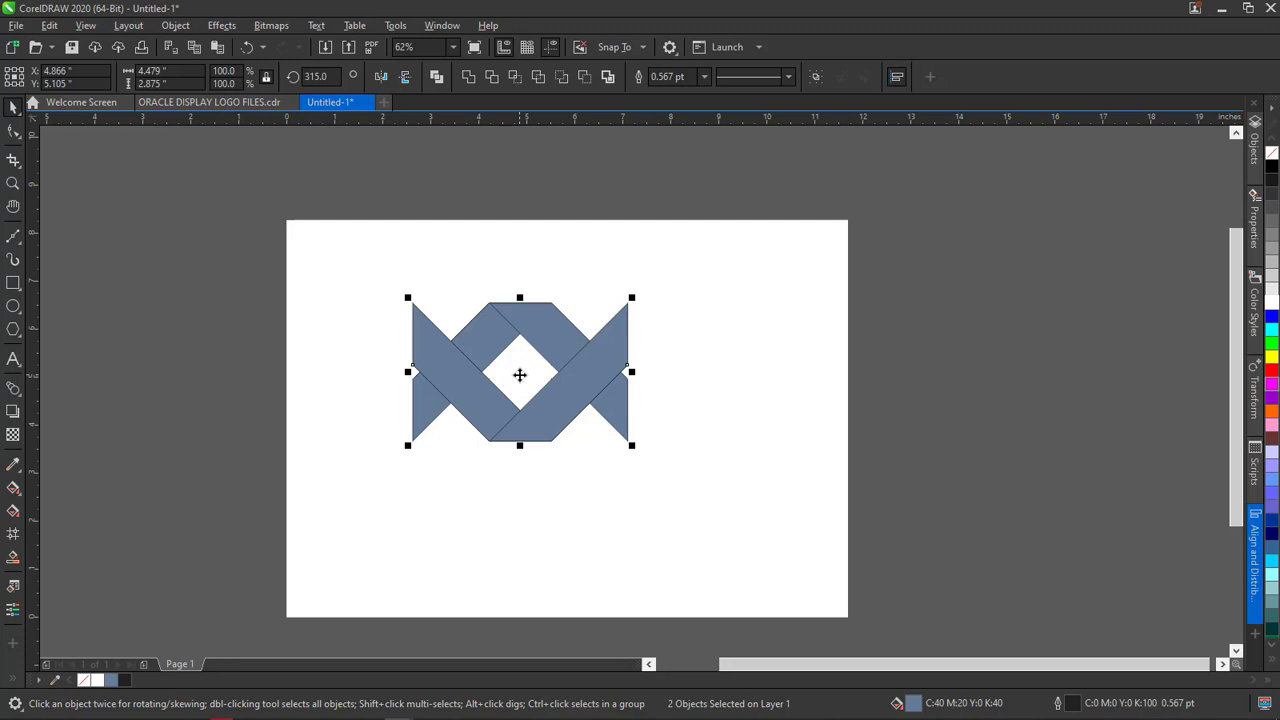
Move the mirrored pair straight down until its ends meet the upper bands, closing the octagonal ring
left_click_drag(520, 374, 542, 463)
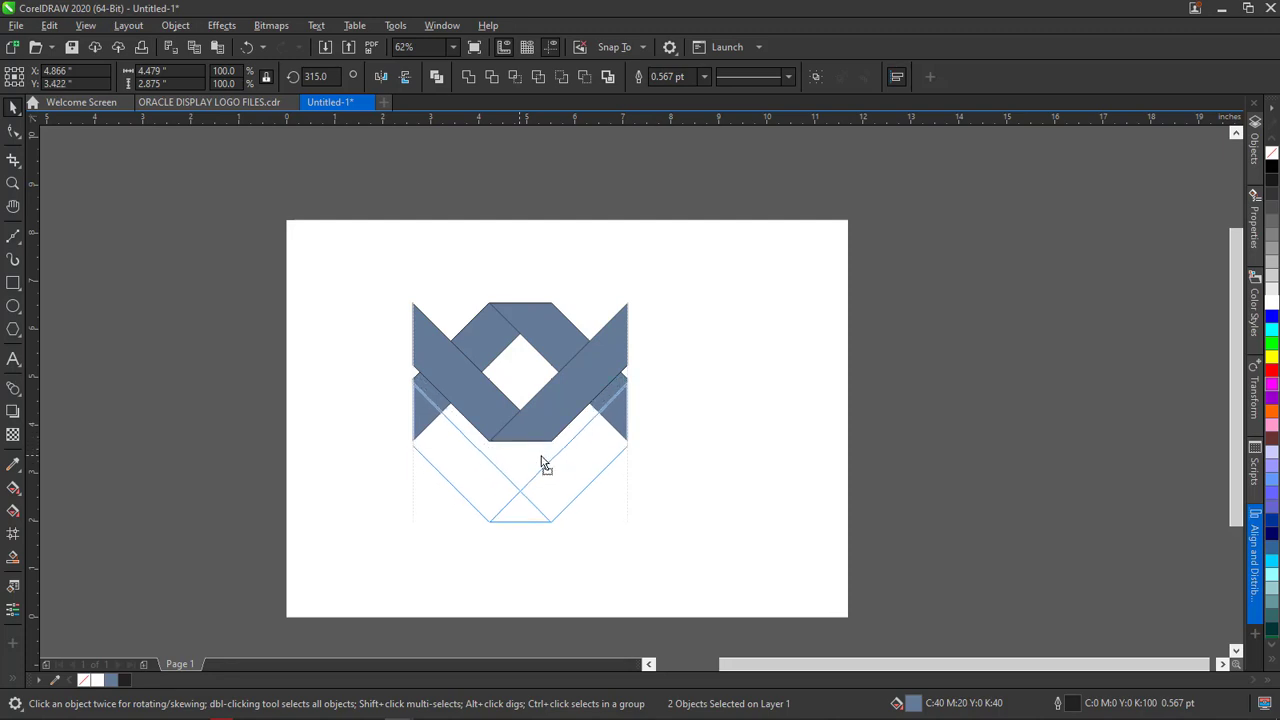
left_click_drag(542, 464, 541, 458)
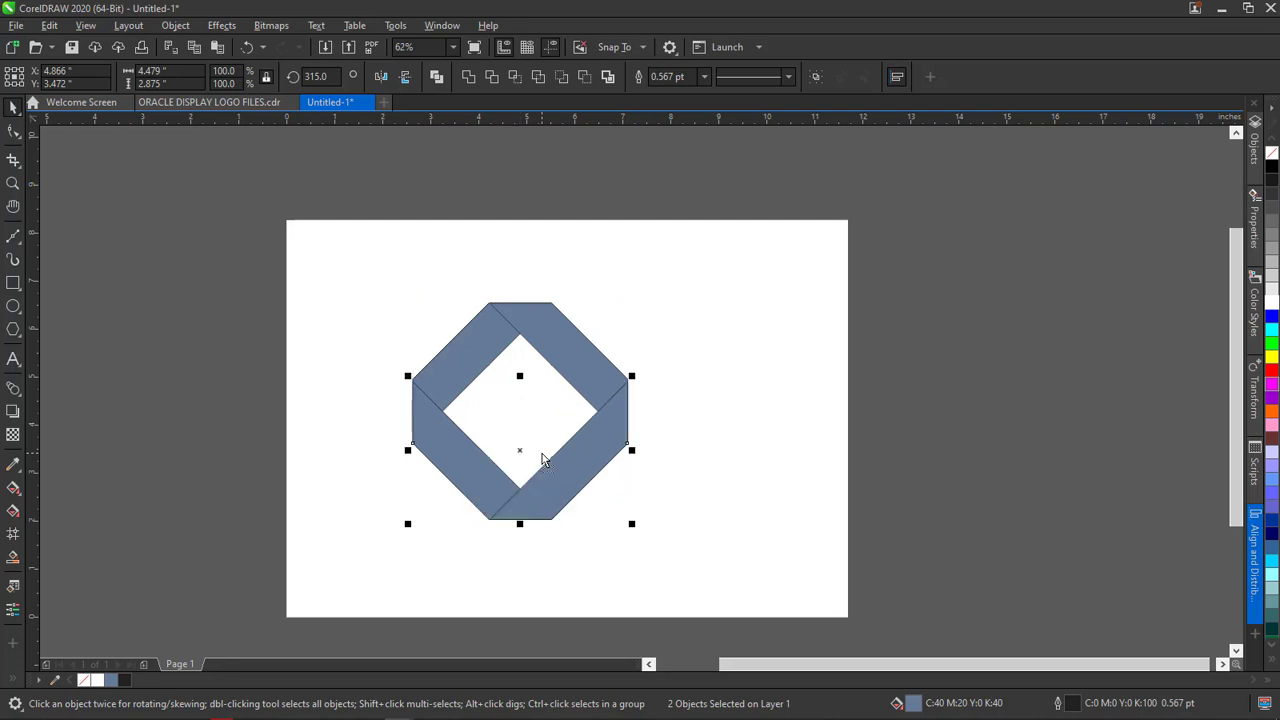
left_click(528, 449)
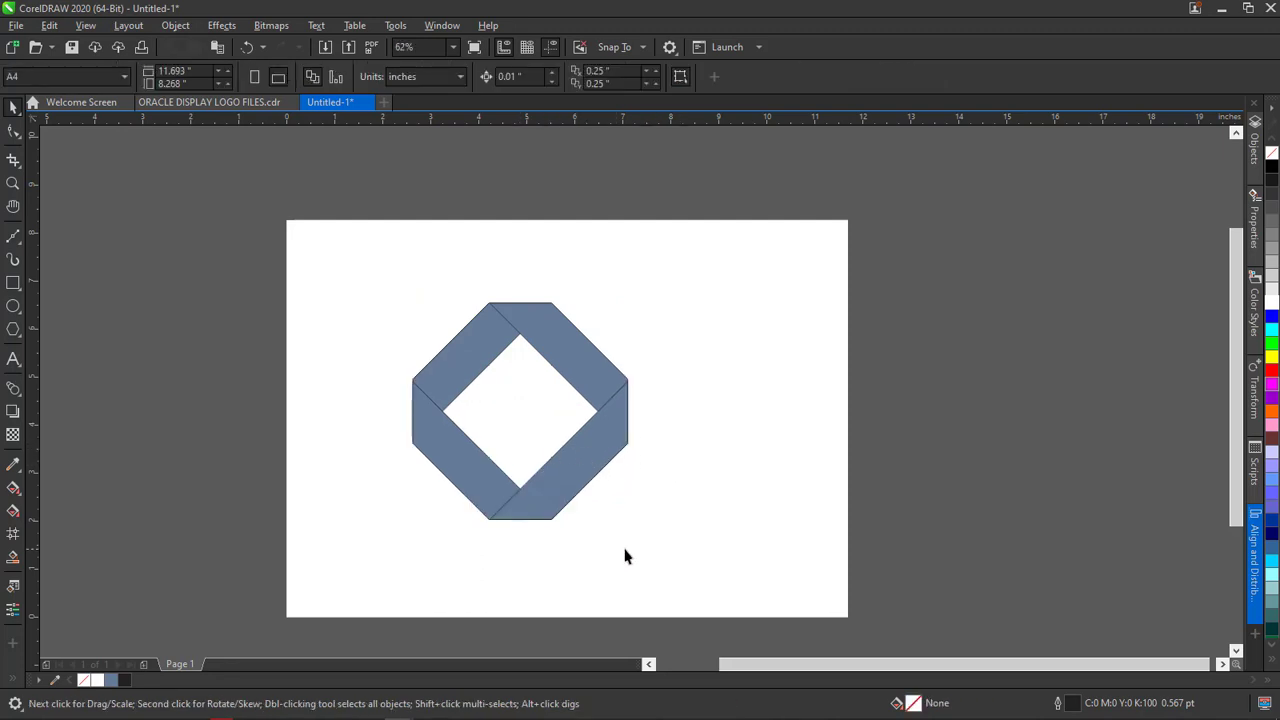
Compare the ring with the reference logo and apply a one-step outside contour with a 0.1-inch offset to the upper-left band
left_click(185, 102)
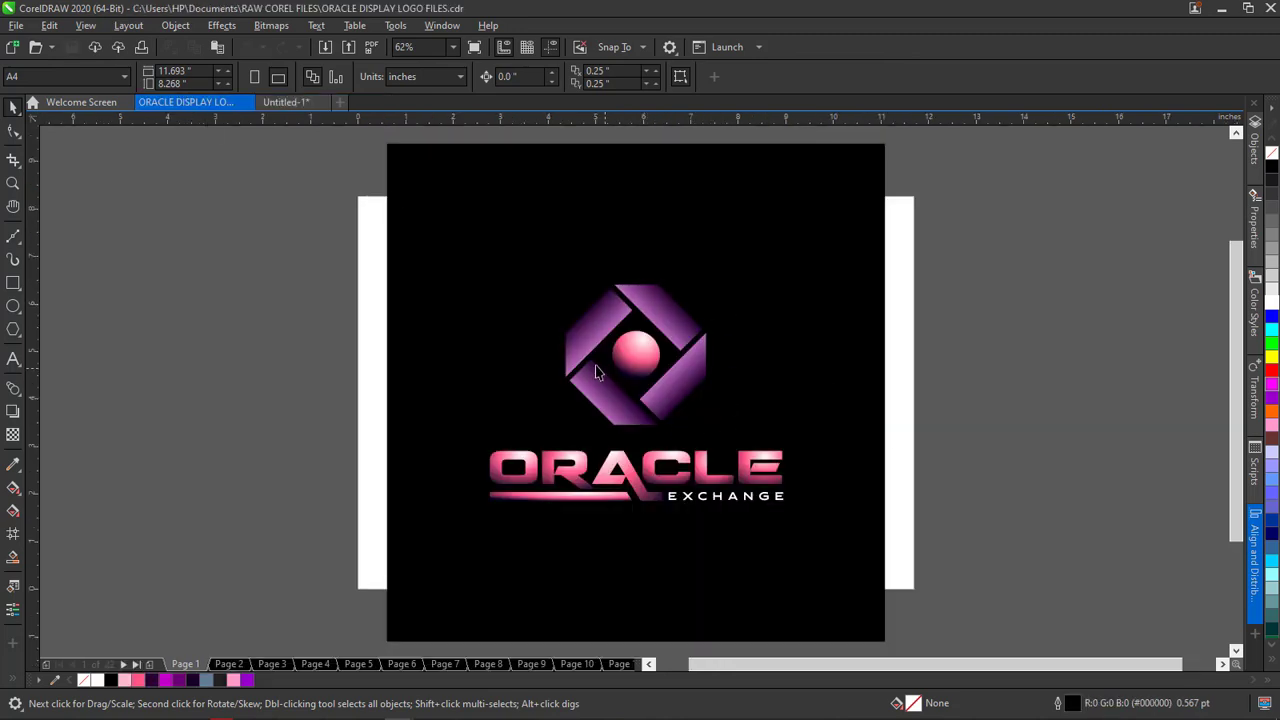
left_click(288, 102)
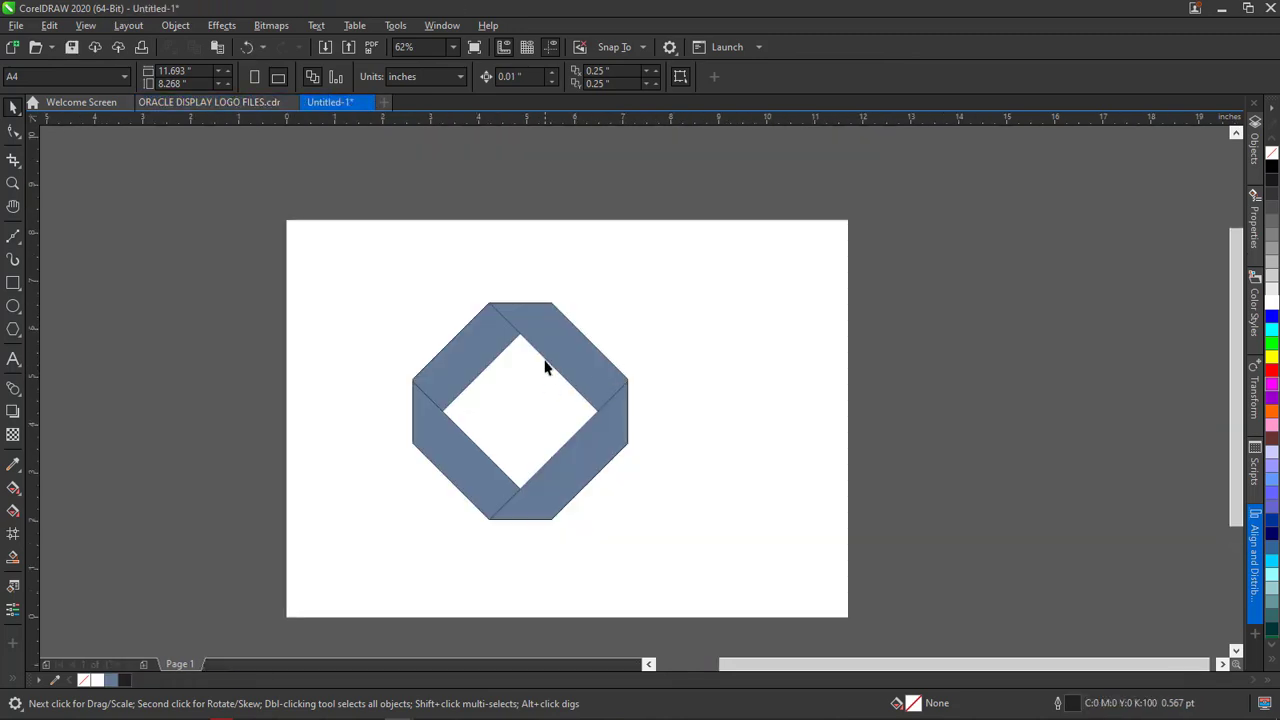
left_click(588, 381)
left_click(460, 342)
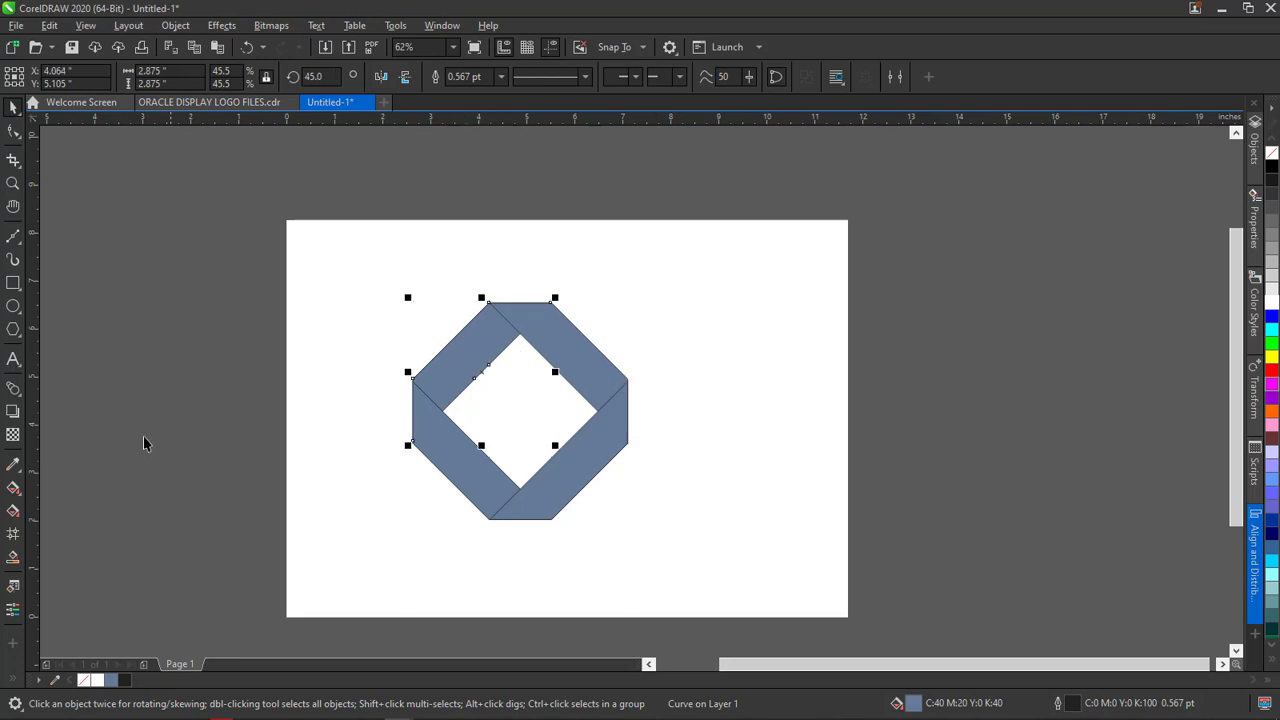
left_click(22, 399)
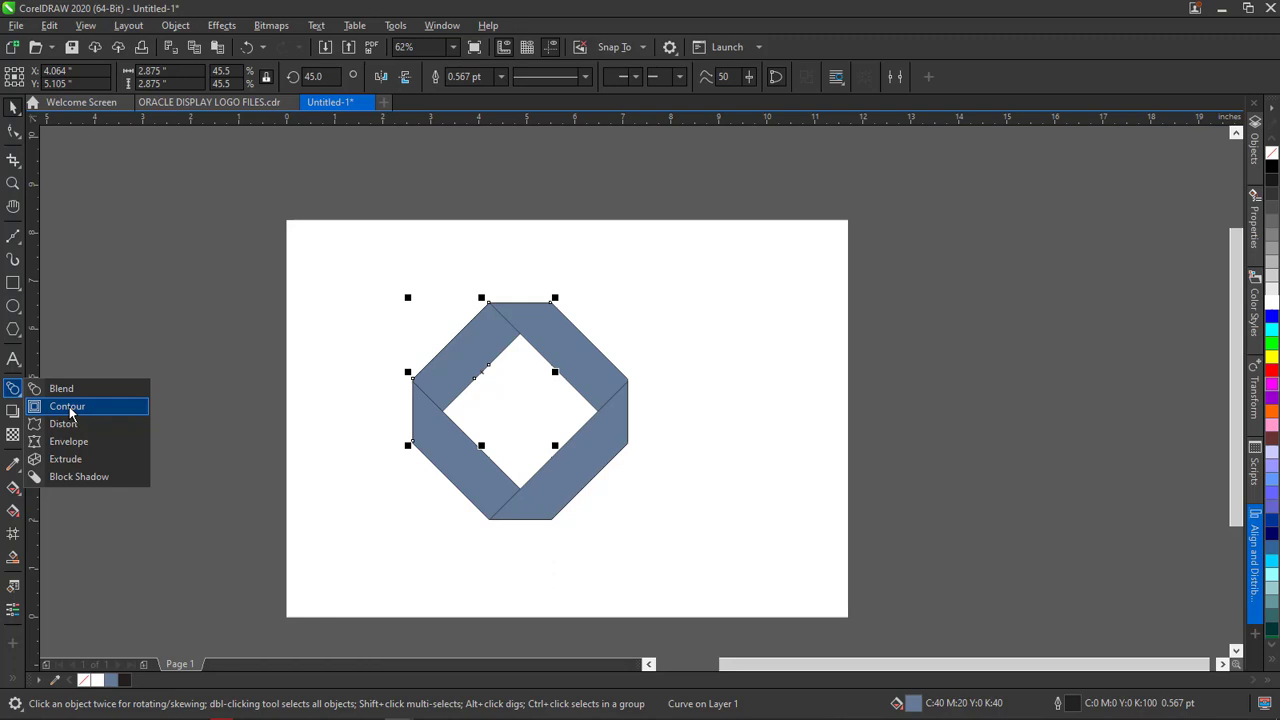
left_click(68, 407)
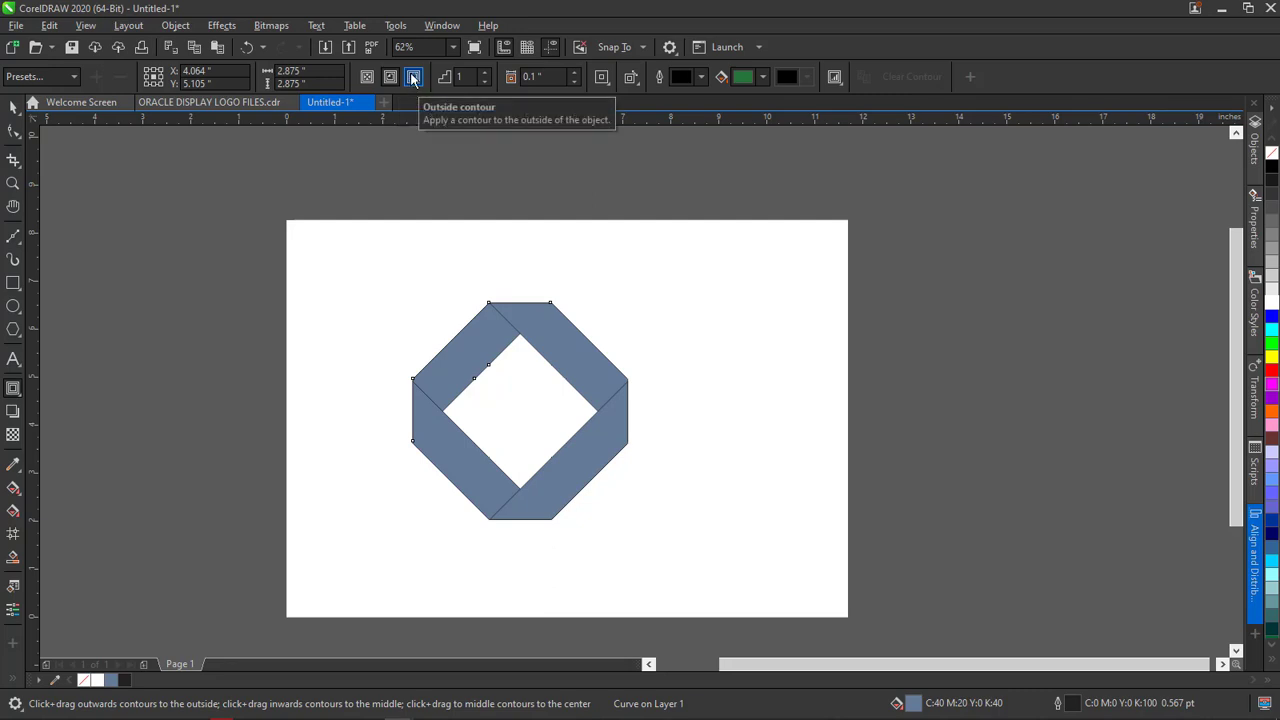
left_click_drag(417, 369, 410, 372)
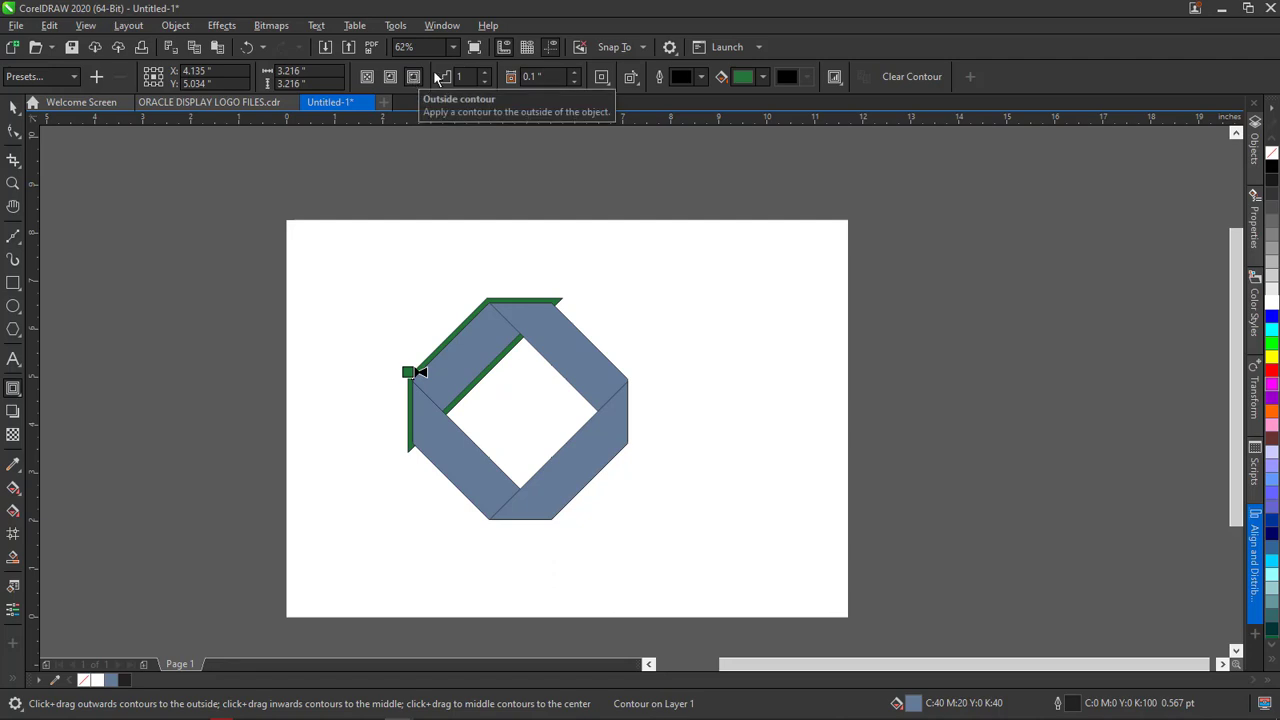
Adjust the upper-left band's contour offset to 0.13 inch, checking the gap width against the reference logo
scroll(537, 346, "up", 2)
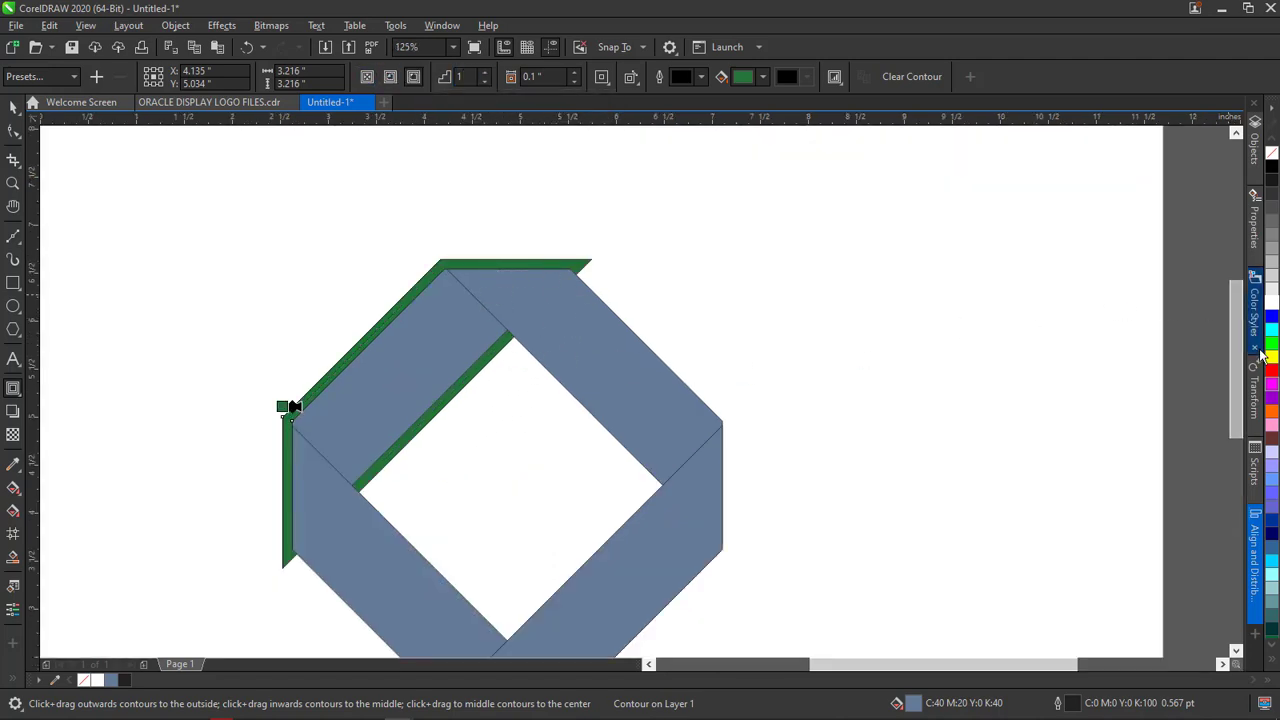
left_click_drag(1237, 354, 1237, 396)
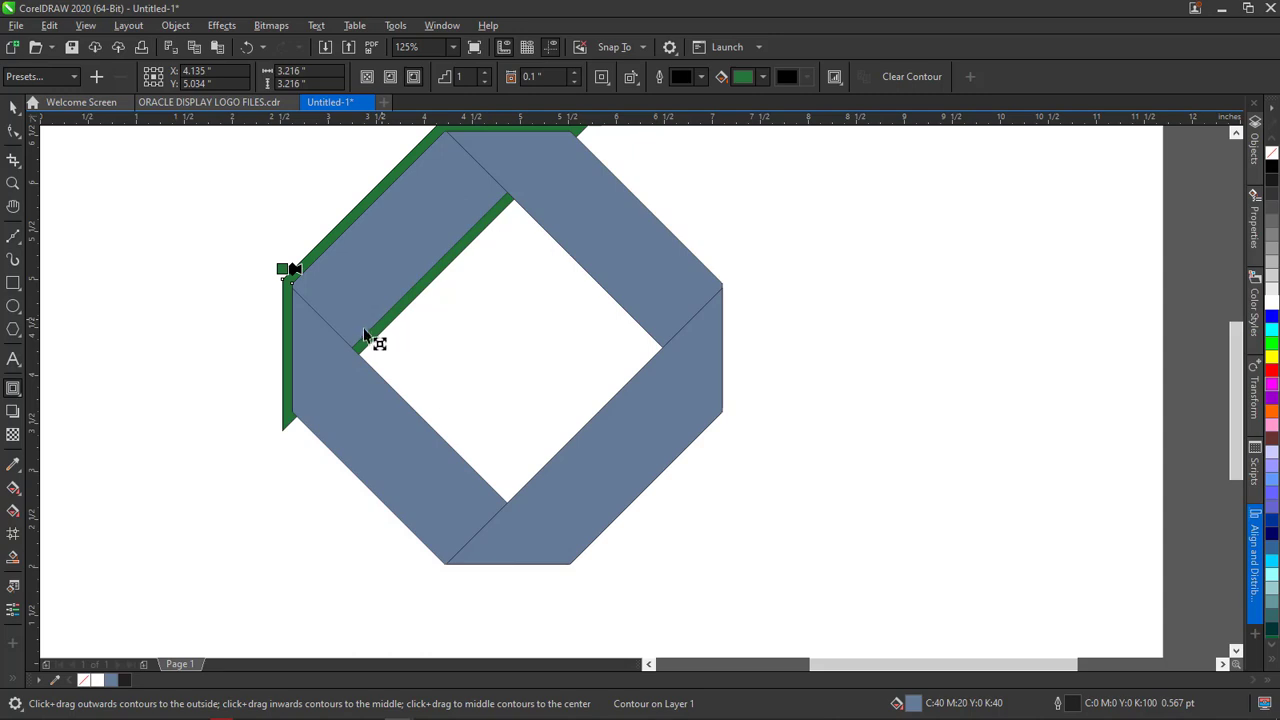
left_click(1236, 133)
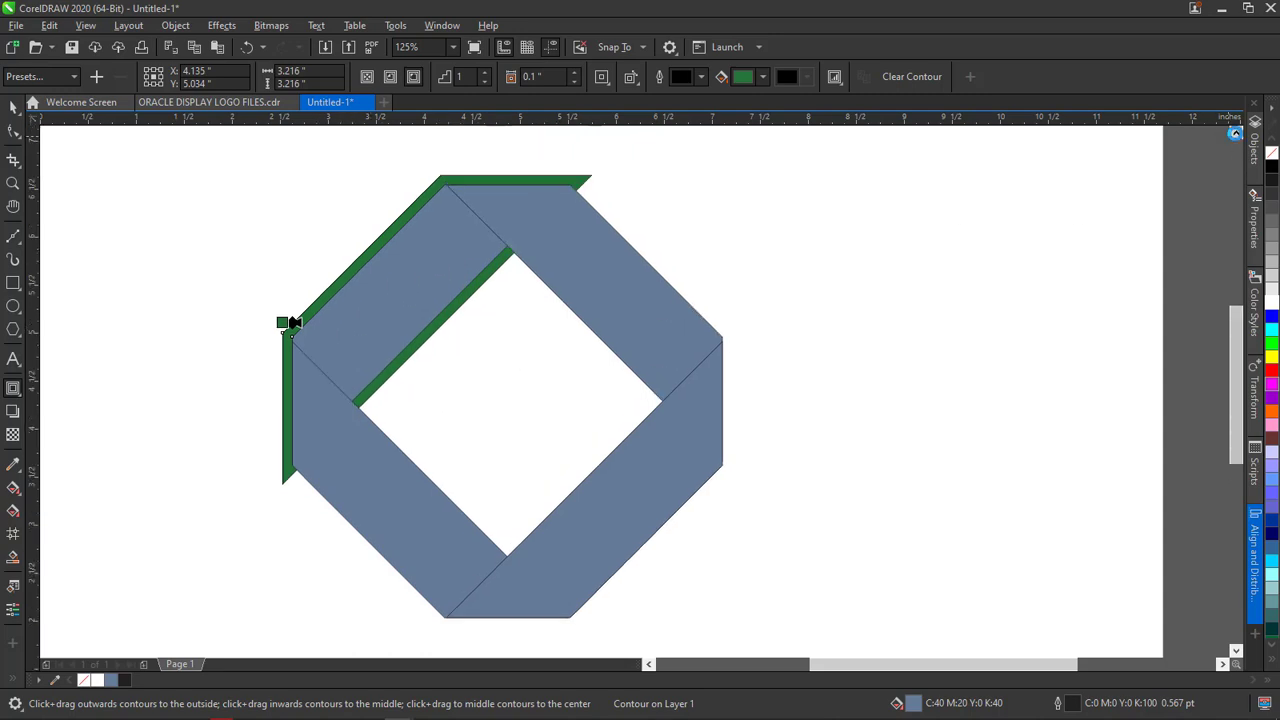
left_click(1236, 133)
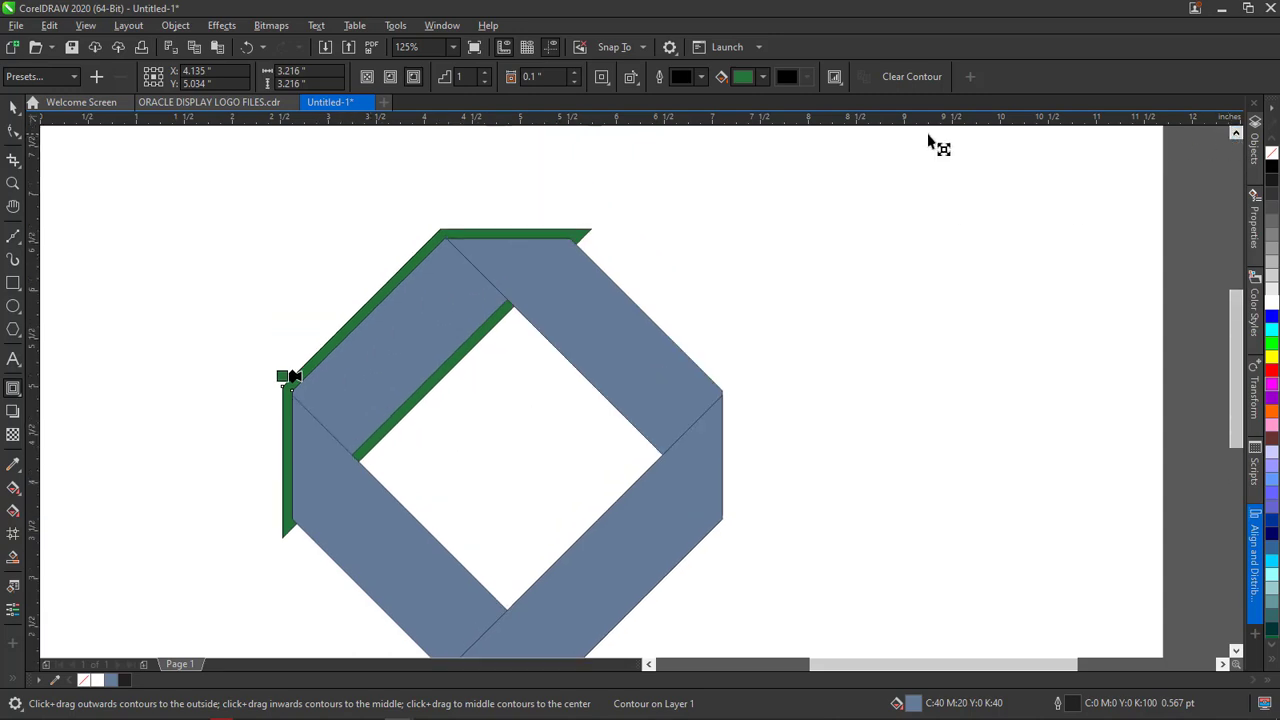
left_click(576, 72)
left_click(576, 72)
left_click(576, 72)
left_click(576, 72)
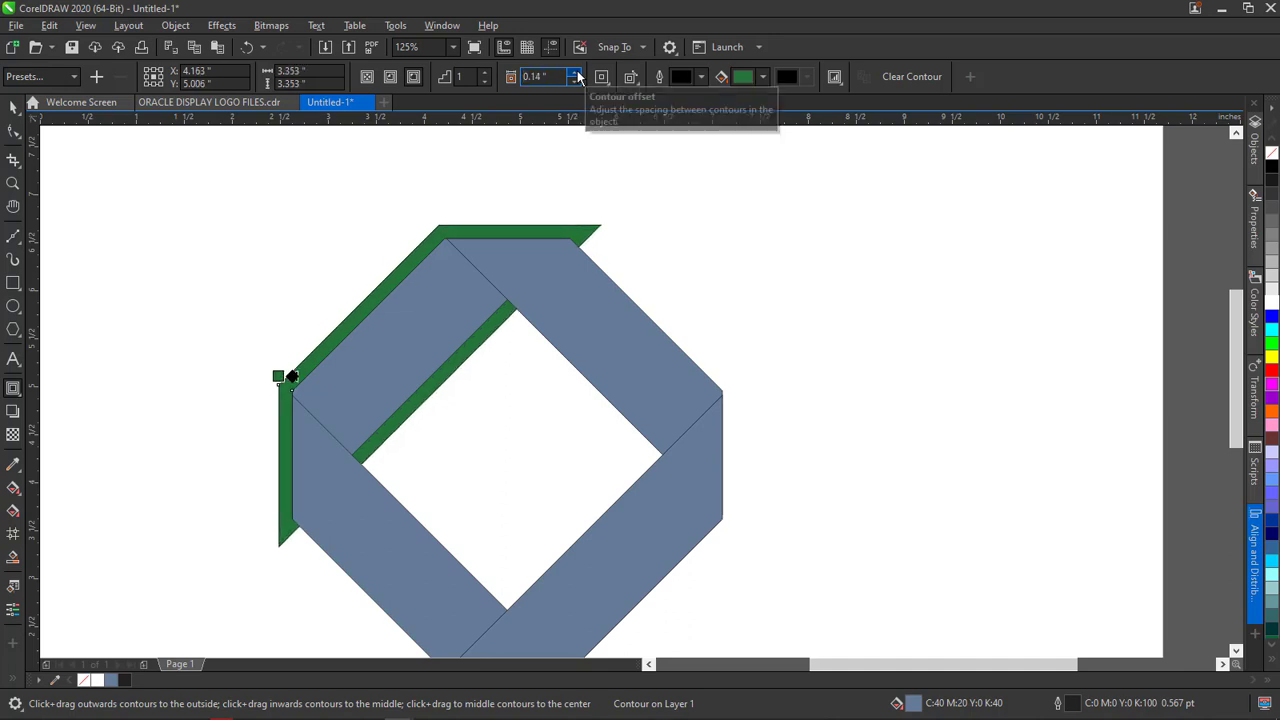
left_click(210, 104)
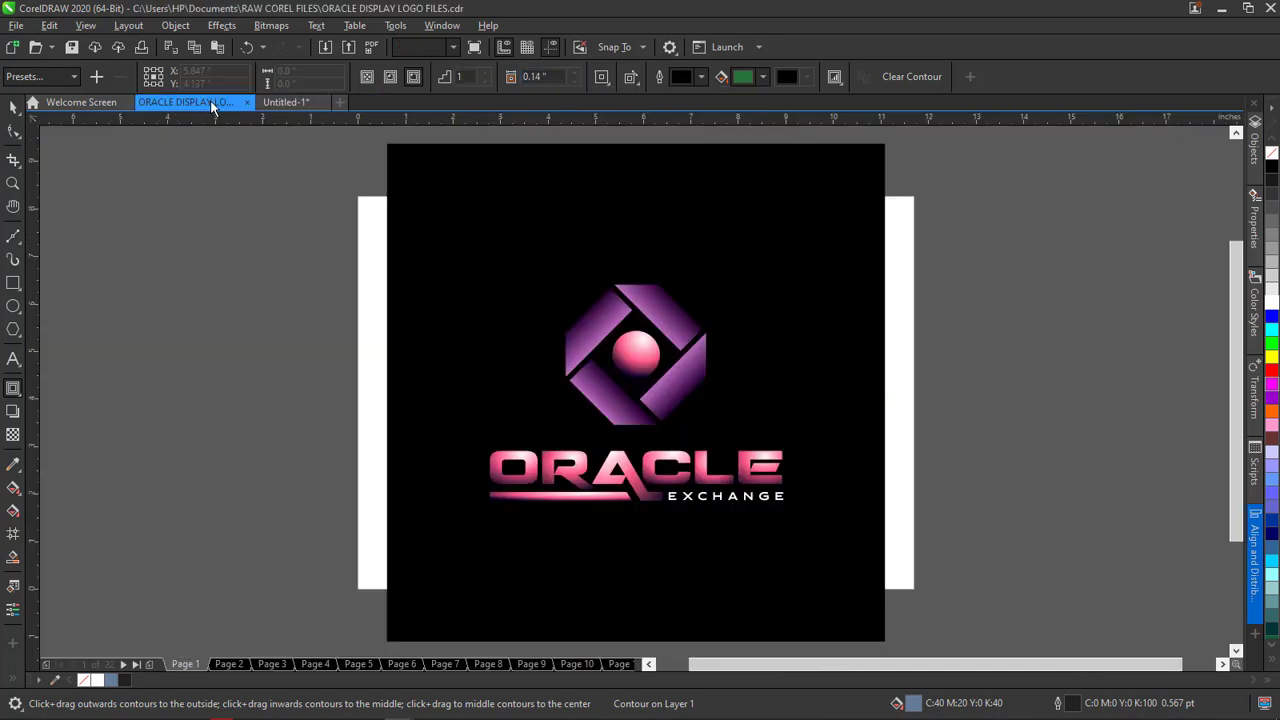
left_click(285, 103)
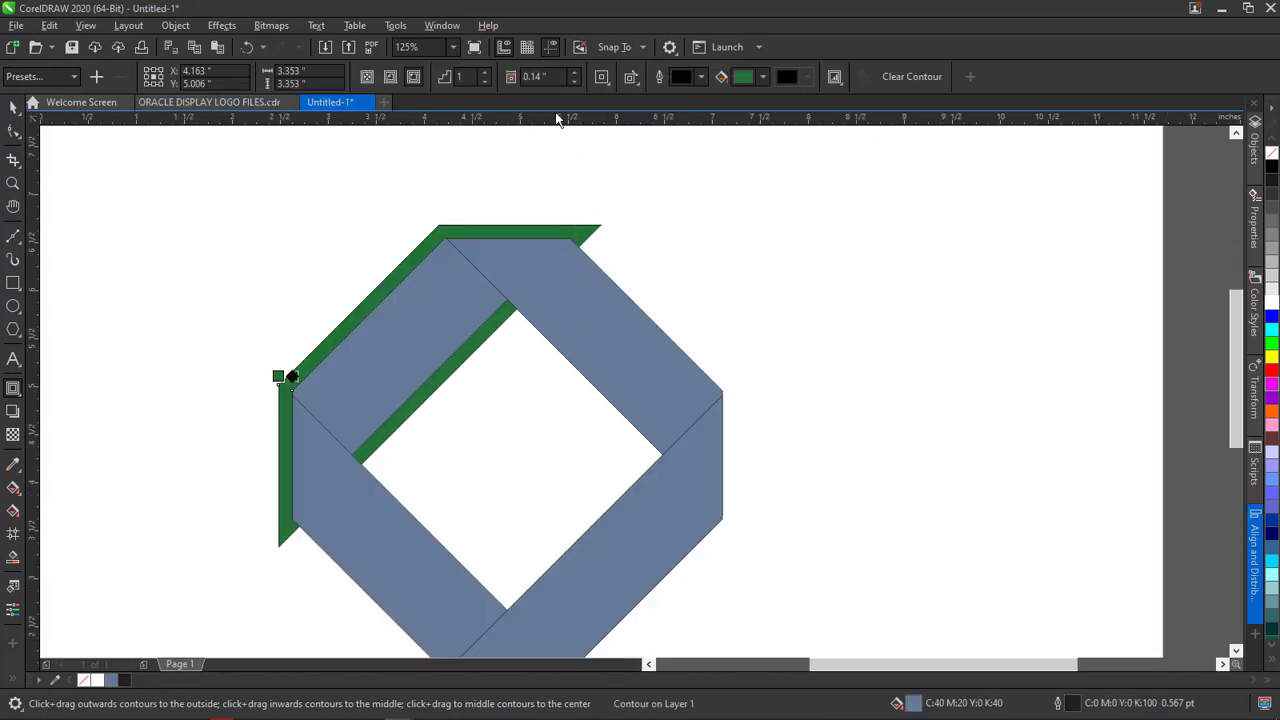
left_click(574, 82)
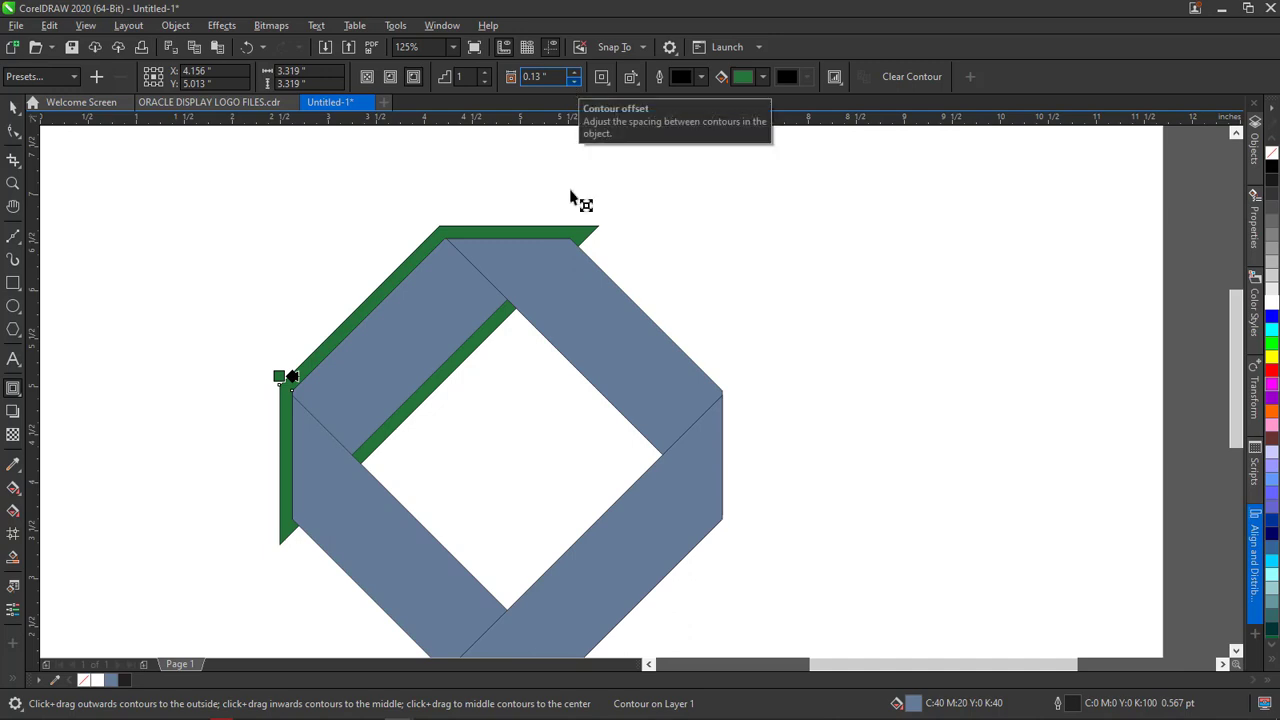
Apply a one-step outside contour with a 0.13-inch offset to the upper-right band
left_click(13, 107)
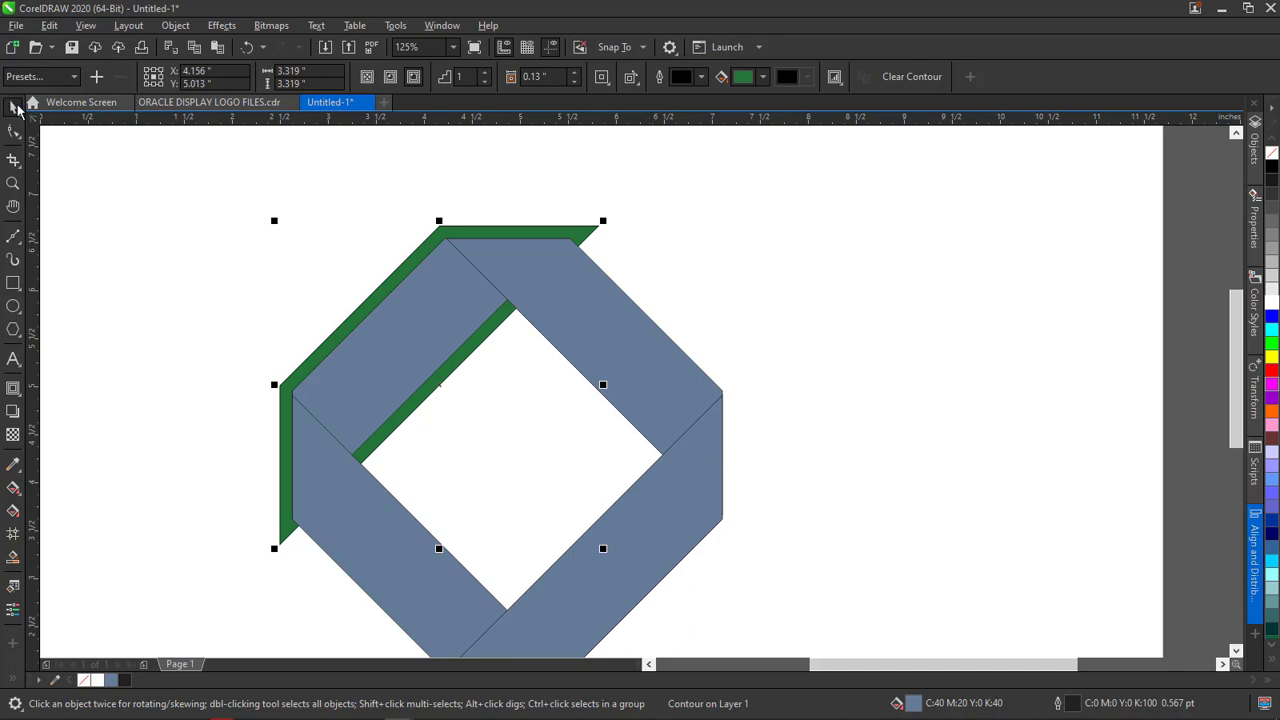
left_click(656, 372)
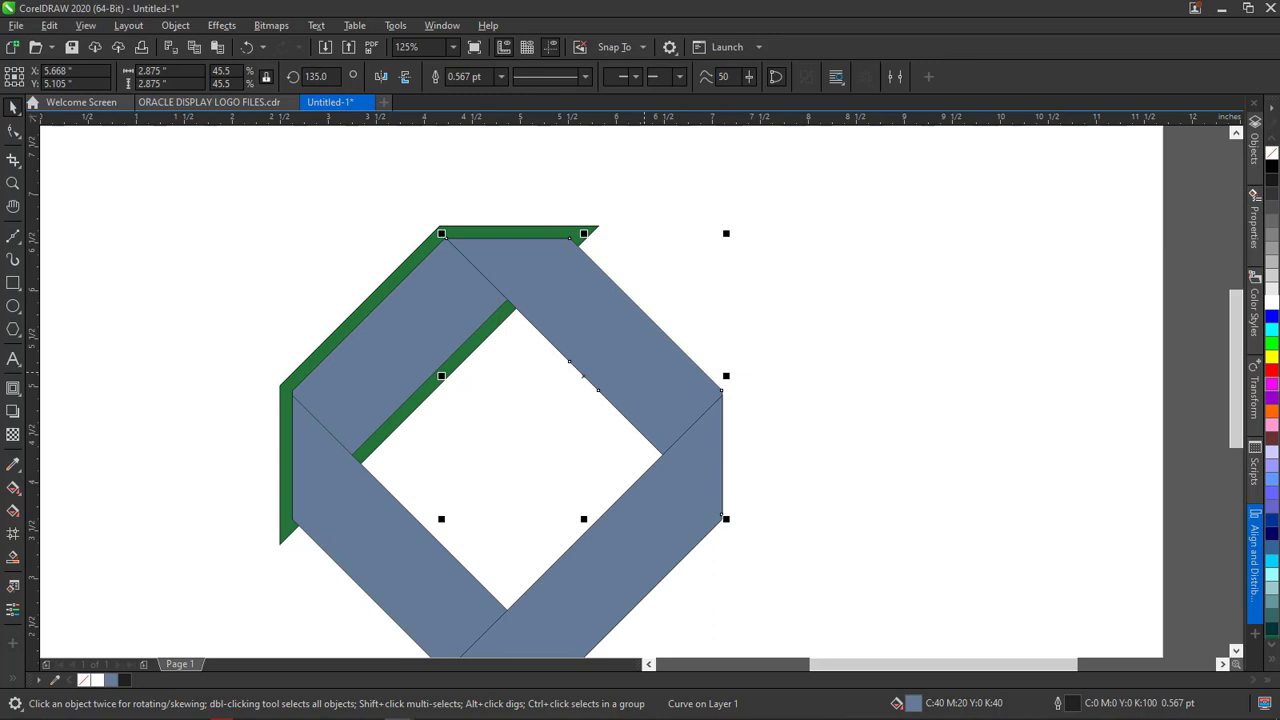
left_click(13, 388)
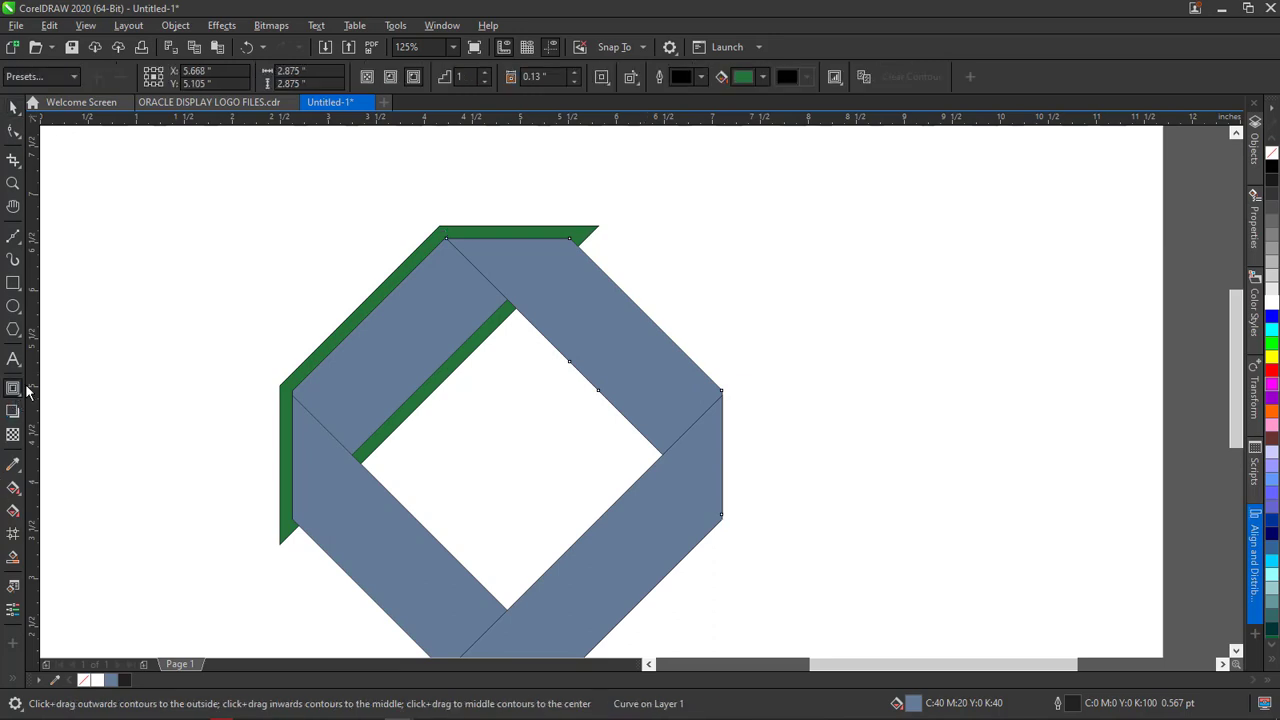
left_click(417, 80)
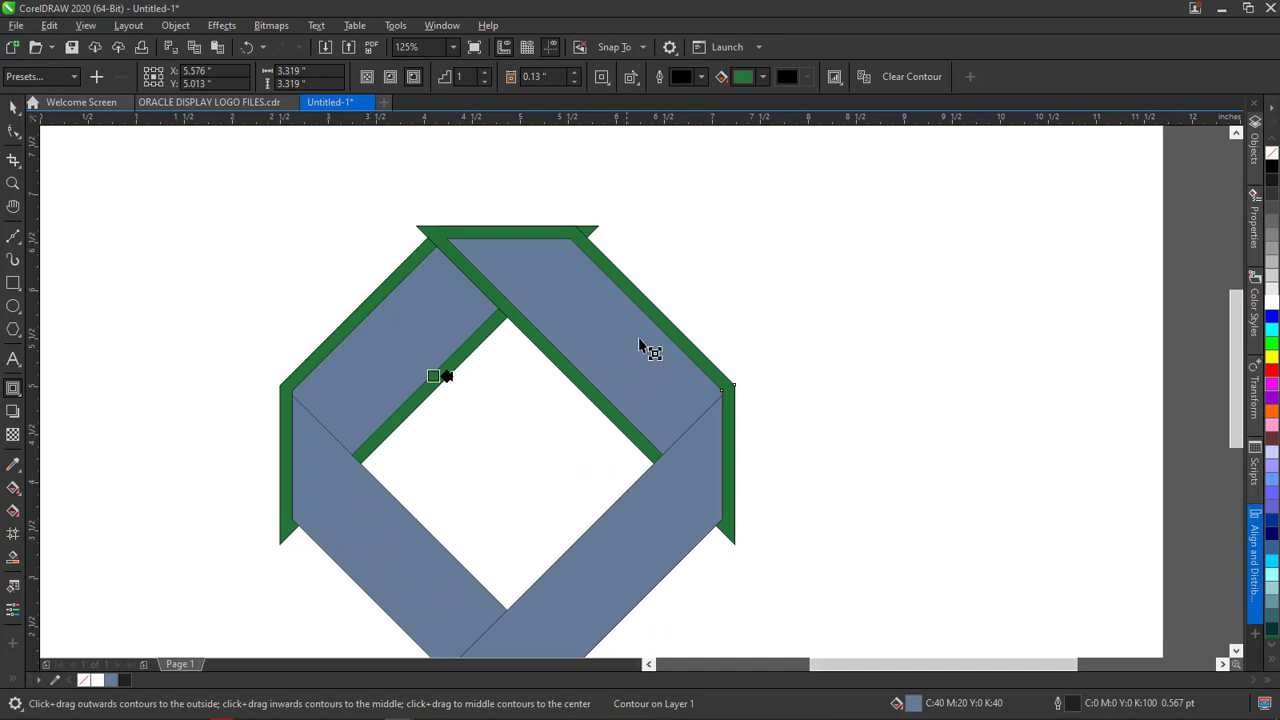
Add the same 0.13-inch outside contour to the lower-left and lower-right bands
left_click(342, 529)
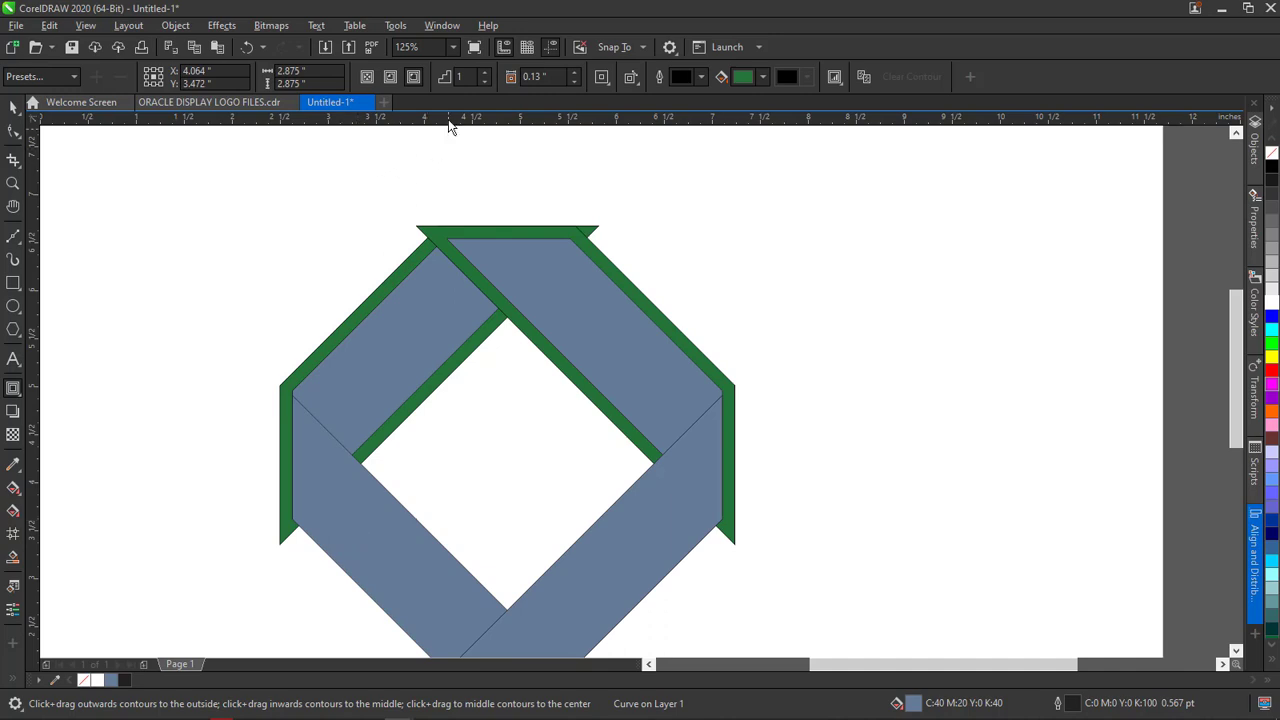
left_click(412, 77)
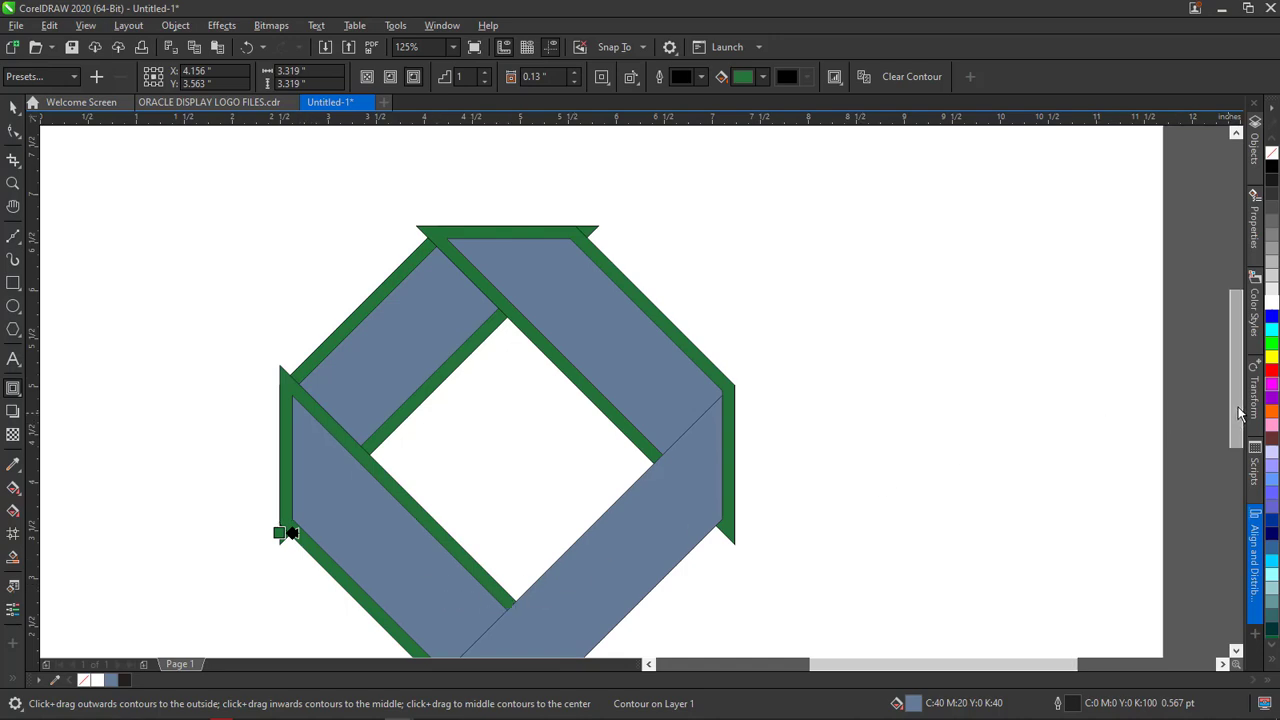
left_click_drag(1238, 413, 1238, 451)
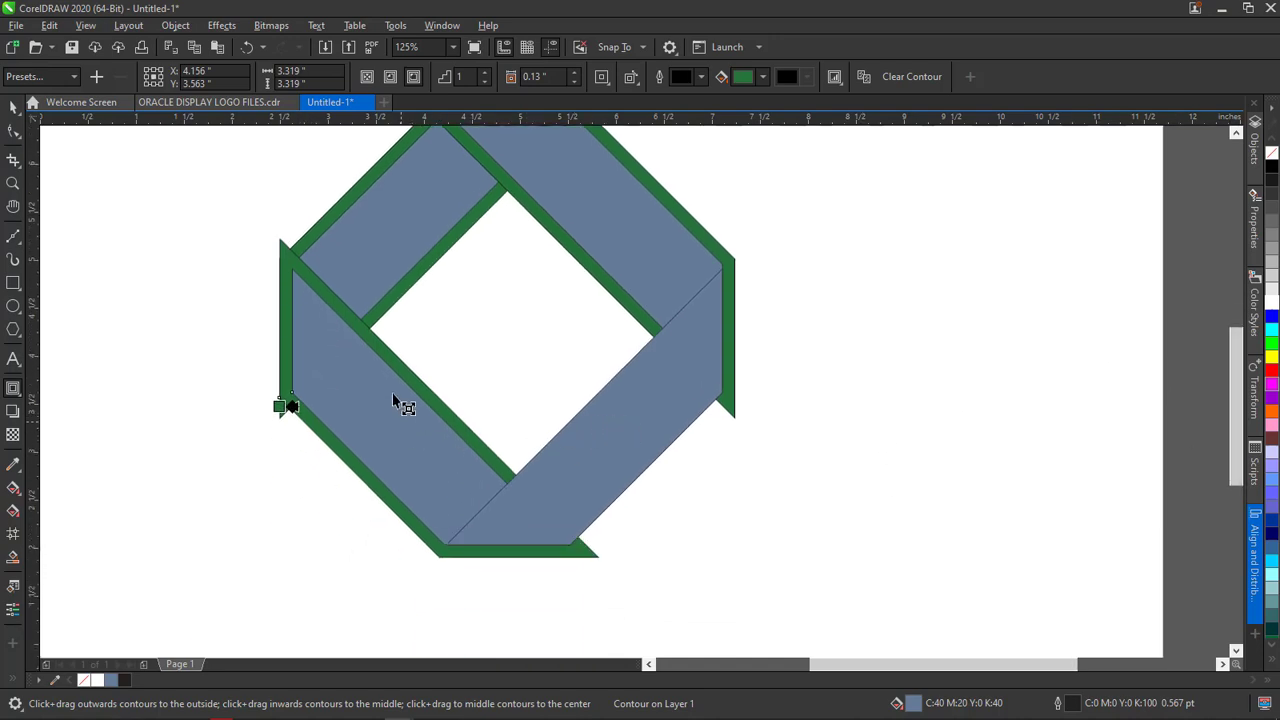
left_click(652, 424)
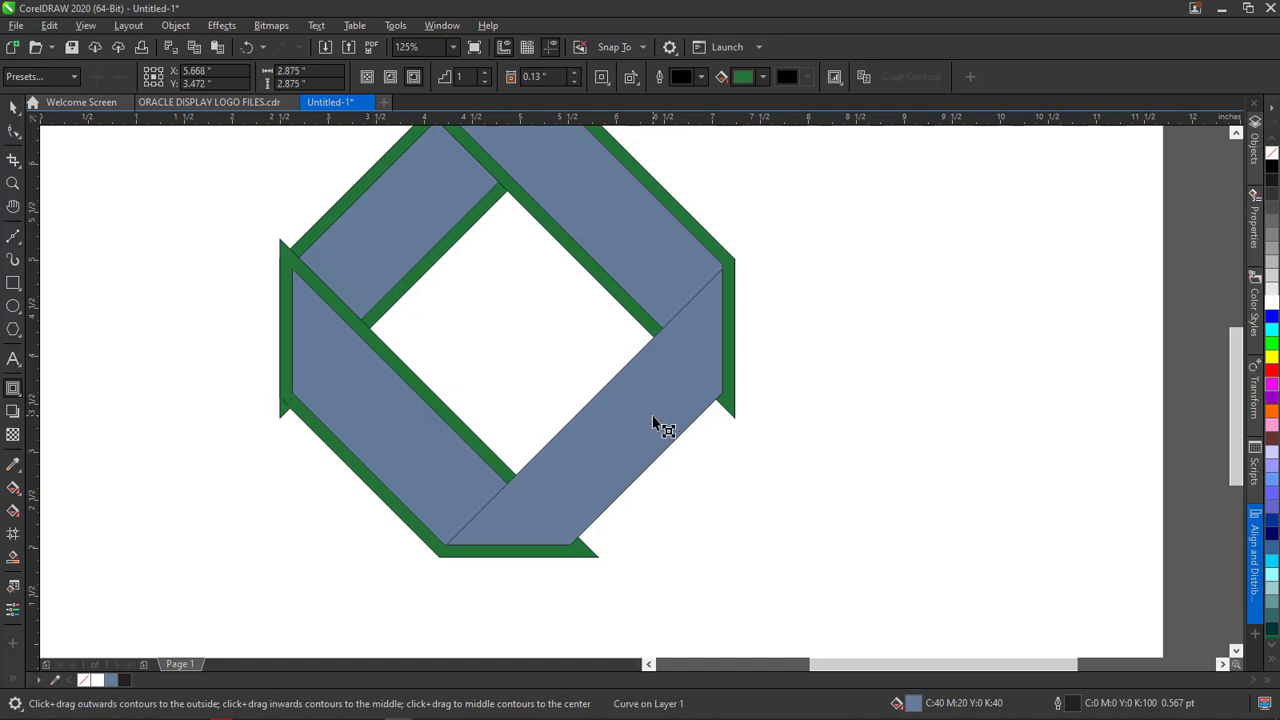
left_click(412, 79)
left_click(412, 79)
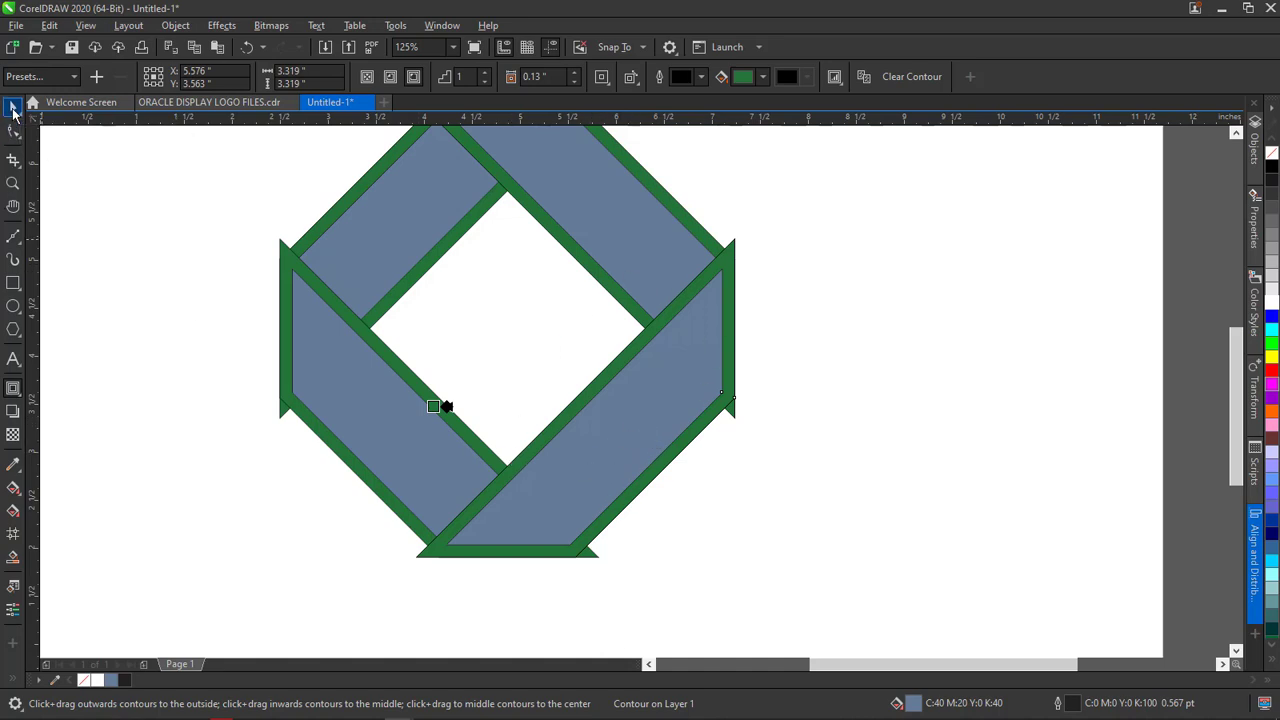
Try to break the lower-right band's contour apart from the band
left_click(13, 109)
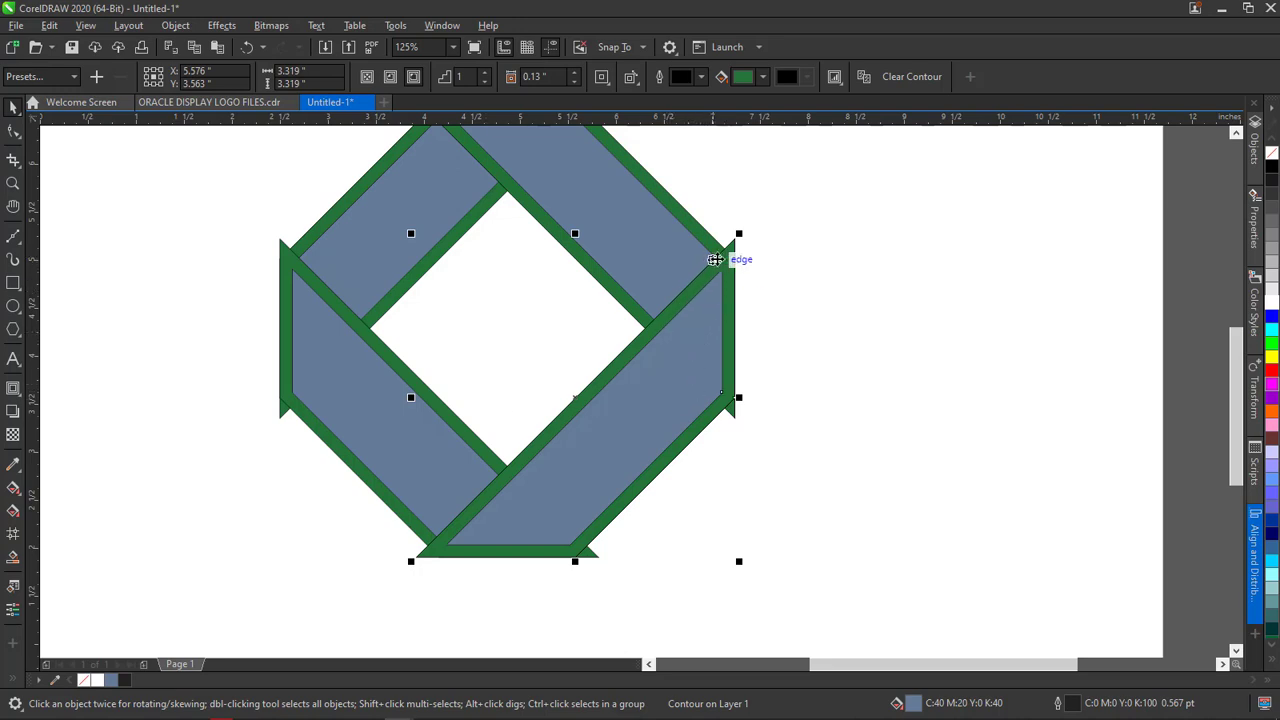
right_click(724, 257)
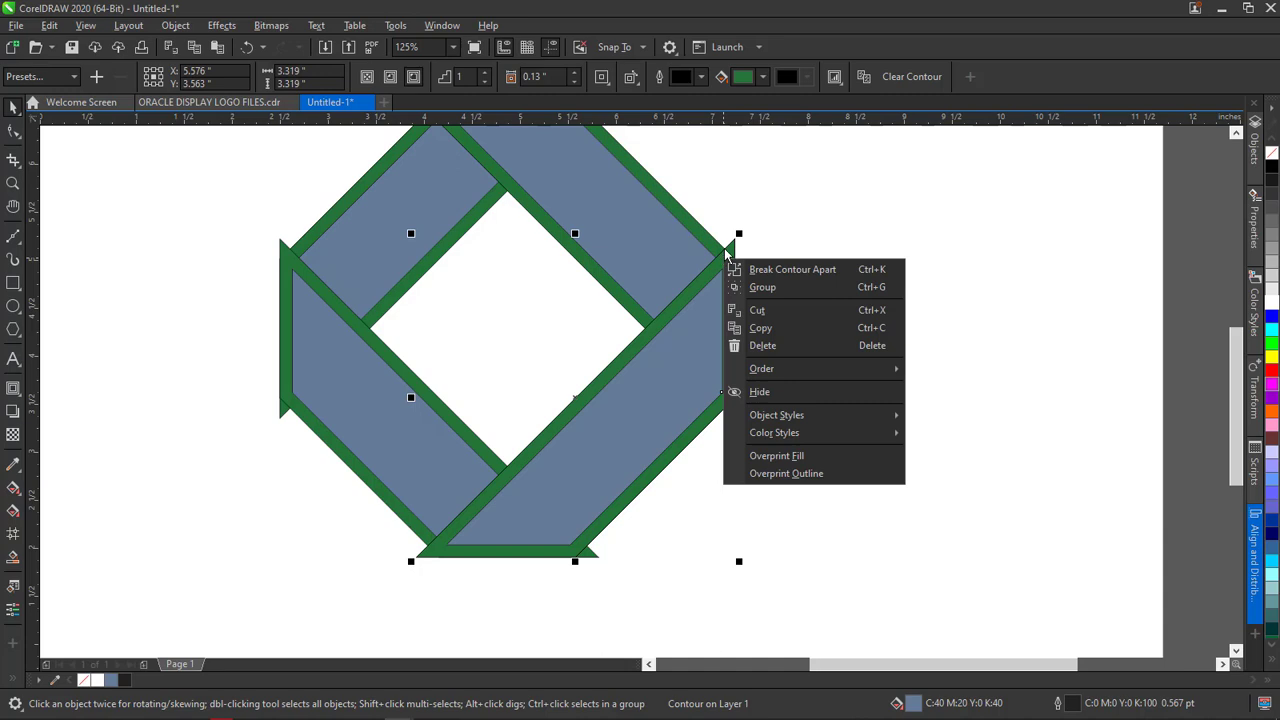
left_click(788, 270)
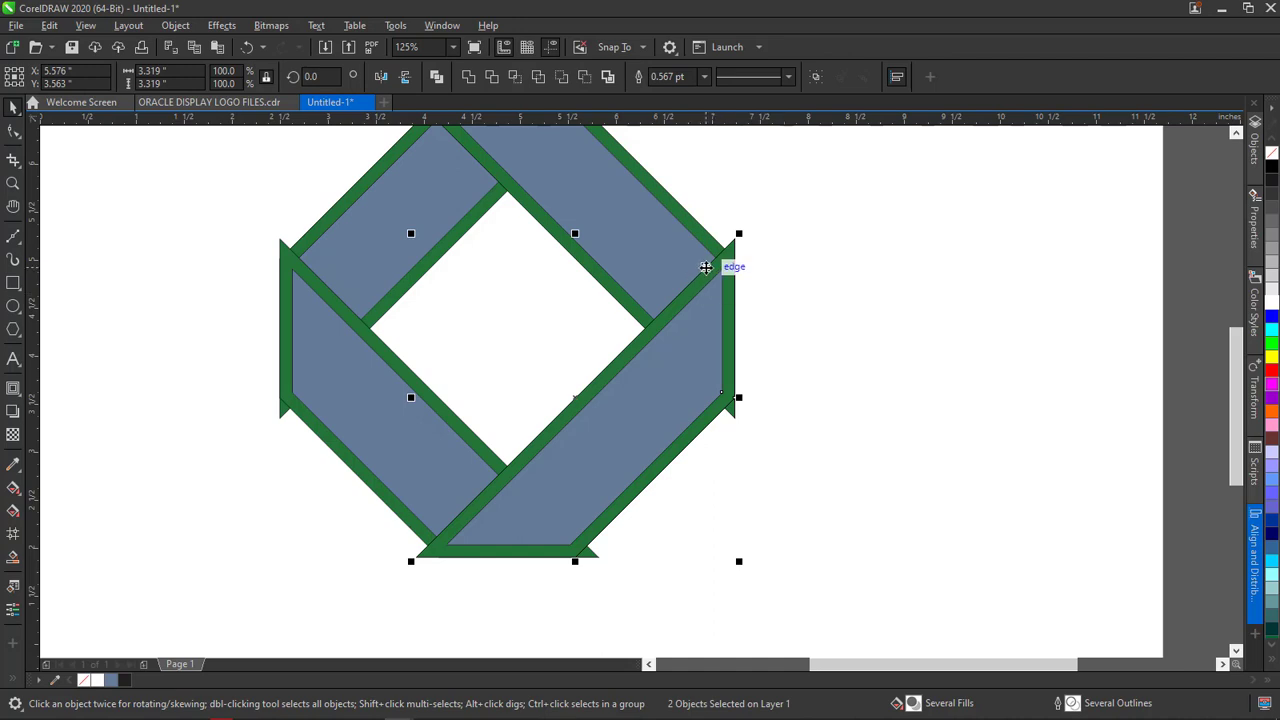
left_click(712, 264)
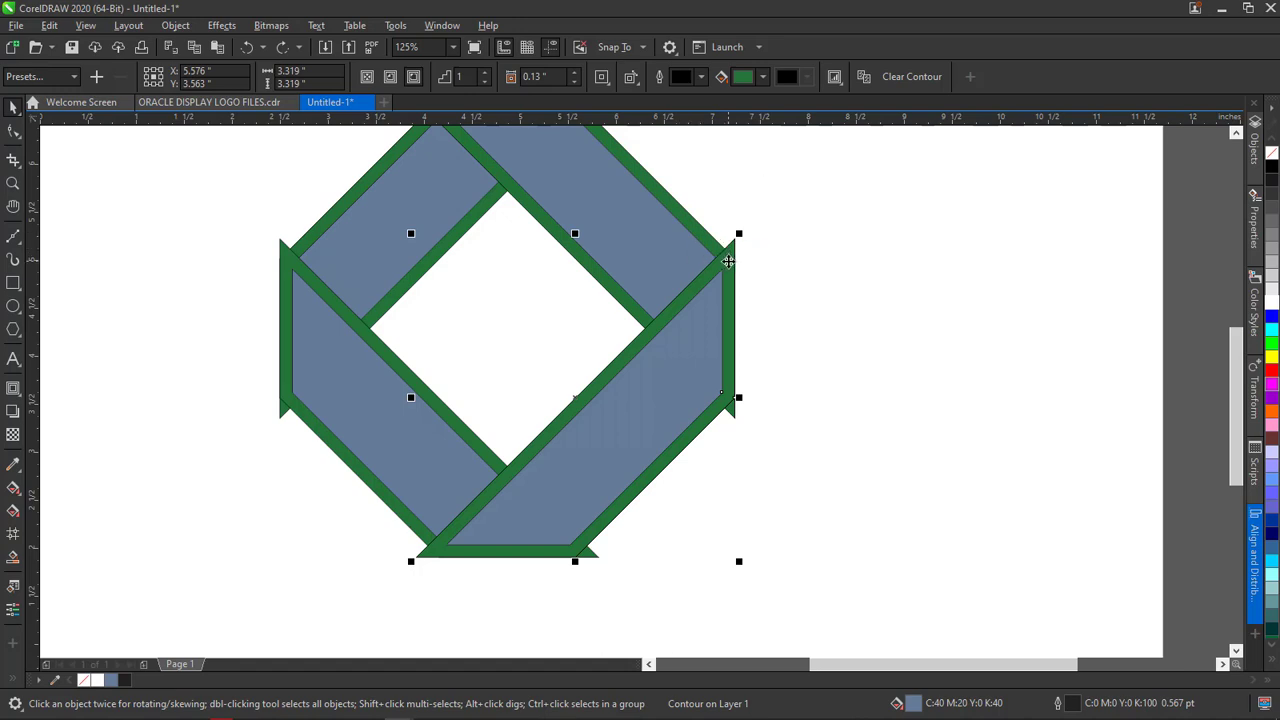
scroll(728, 261, "up", 3)
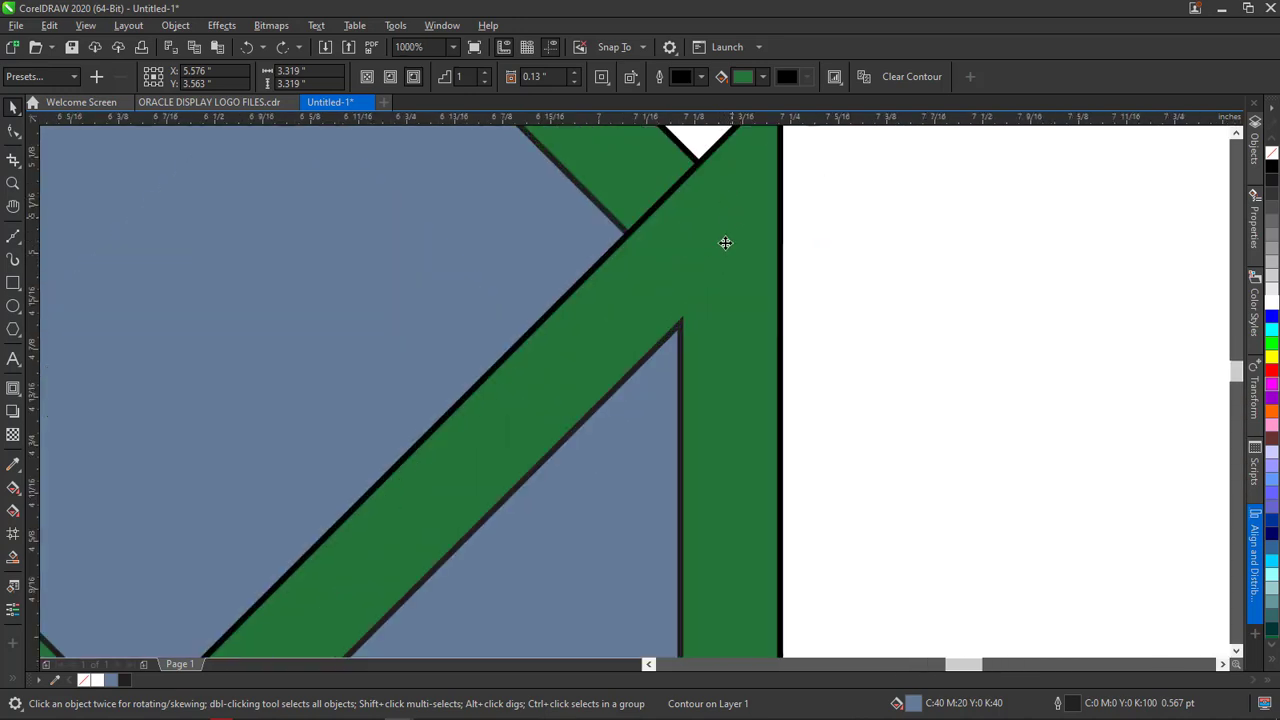
scroll(728, 237, "down", 3)
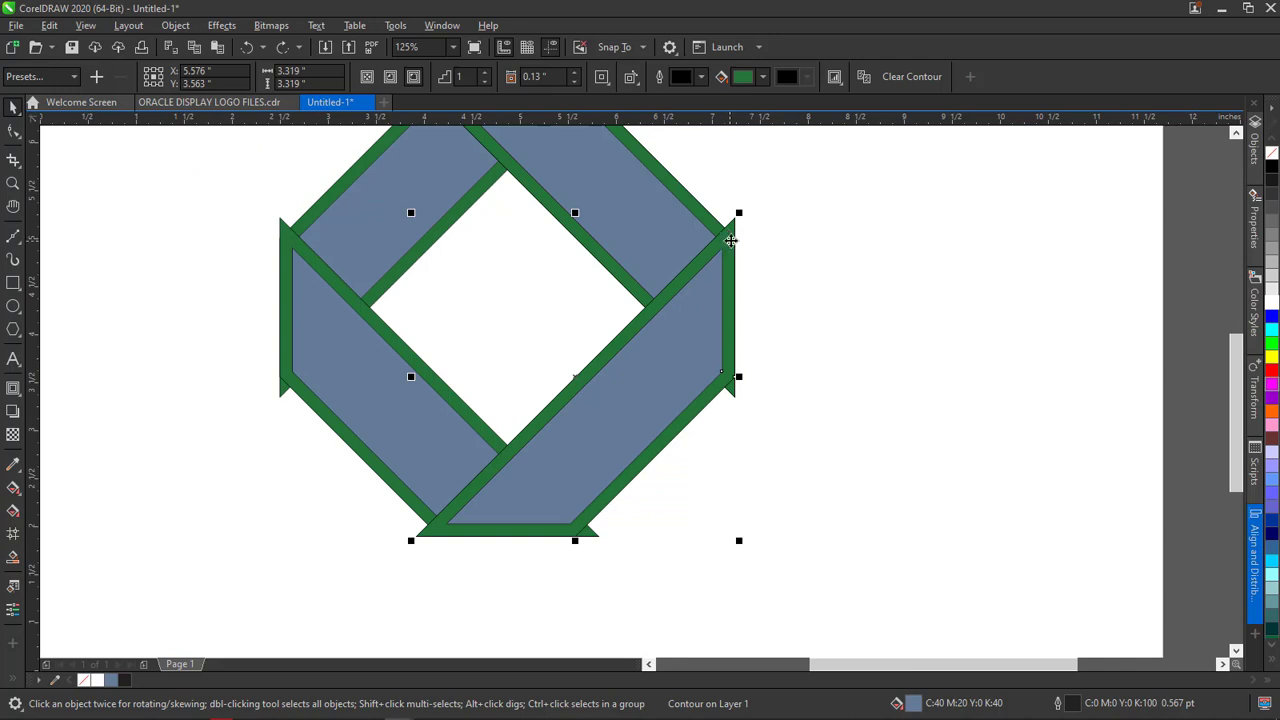
scroll(731, 240, "up", 1)
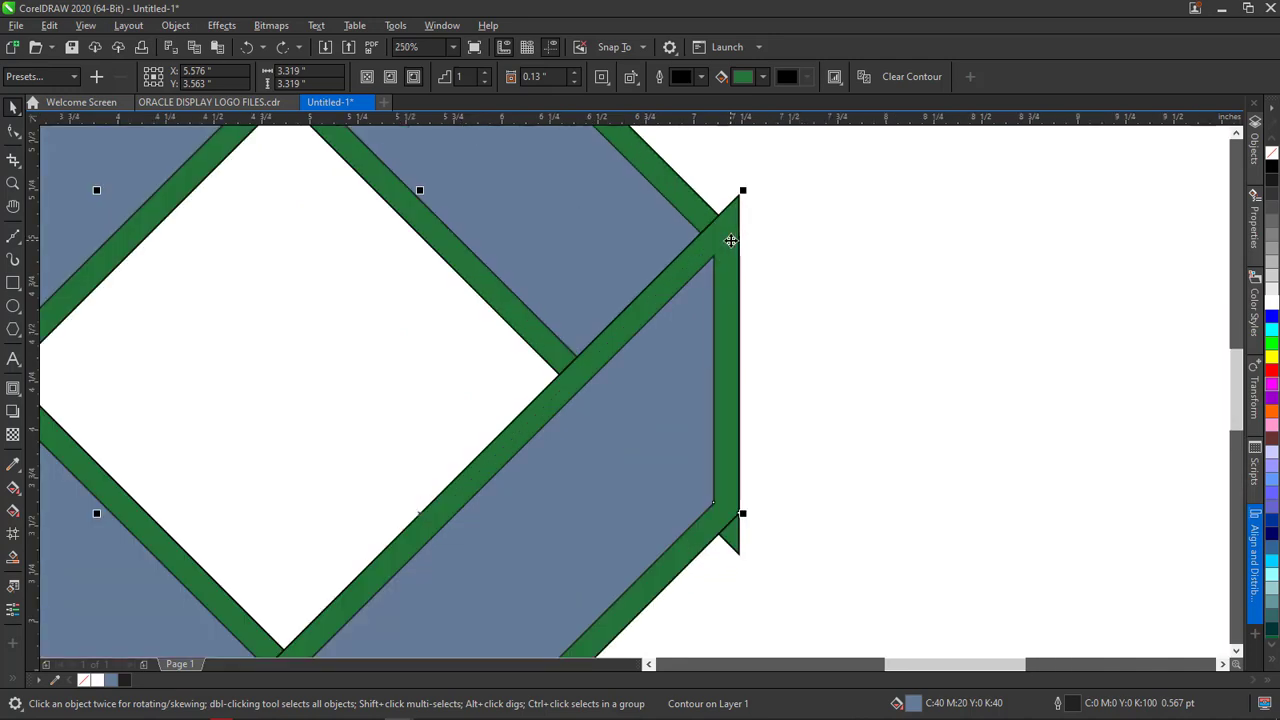
Break the outside contours of the lower-right and lower-left bands apart from their bands
right_click(731, 240)
left_click(808, 252)
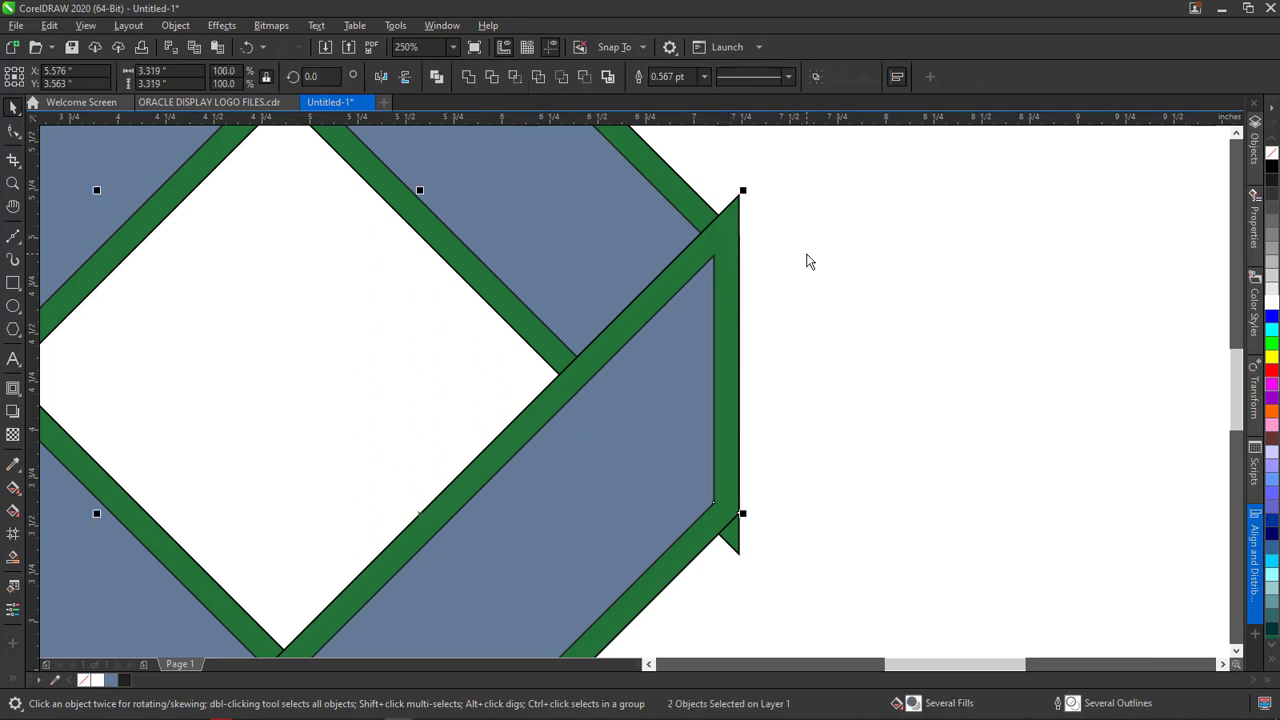
scroll(786, 271, "down", 3)
scroll(566, 283, "up", 3)
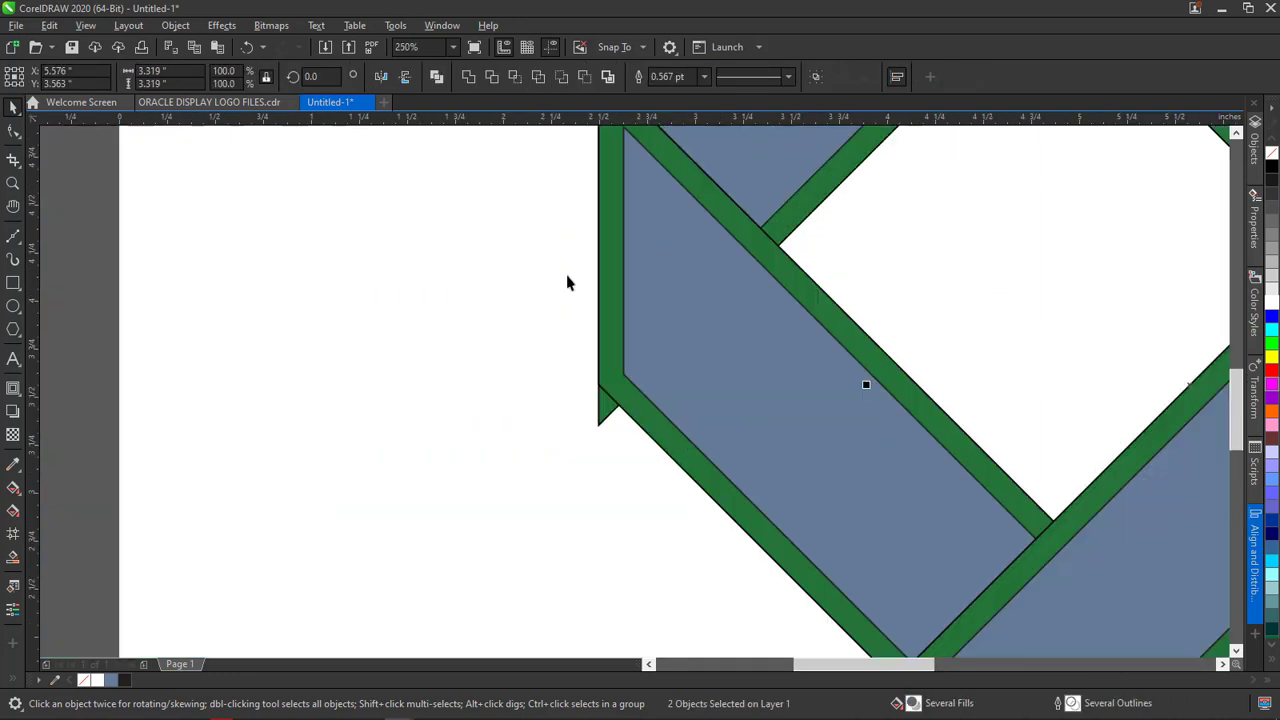
left_click(616, 251)
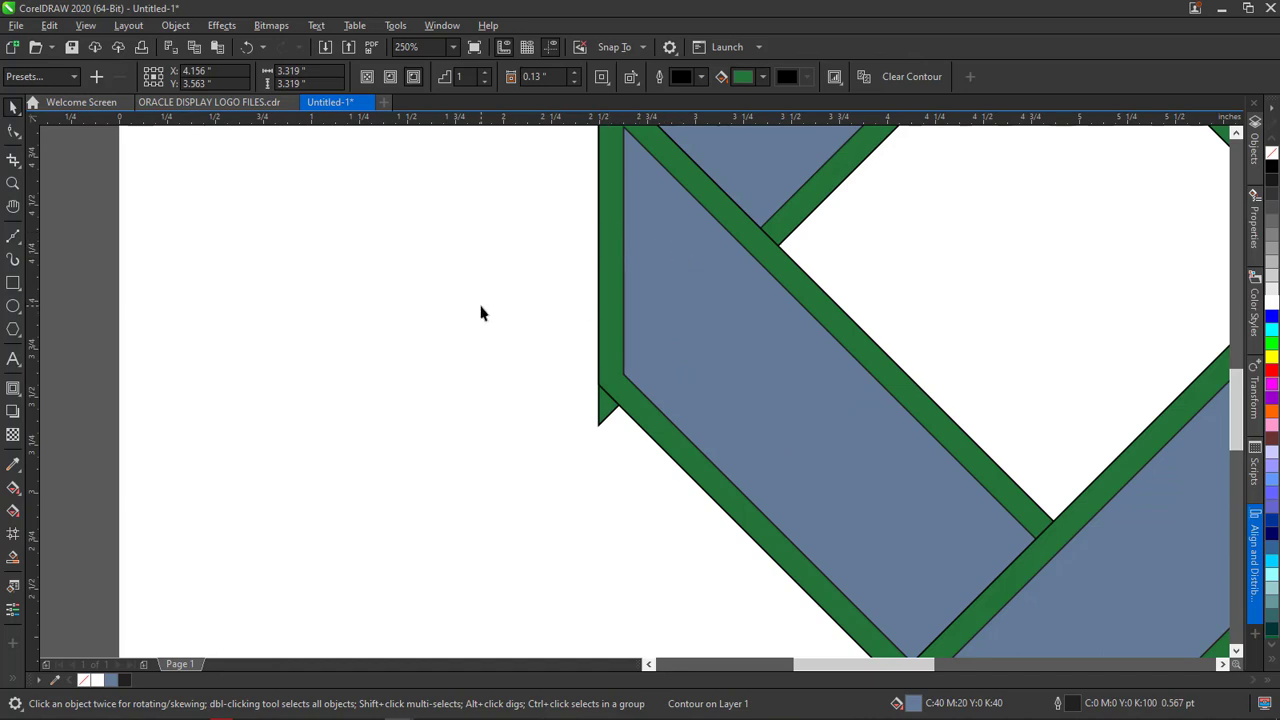
left_click(677, 344)
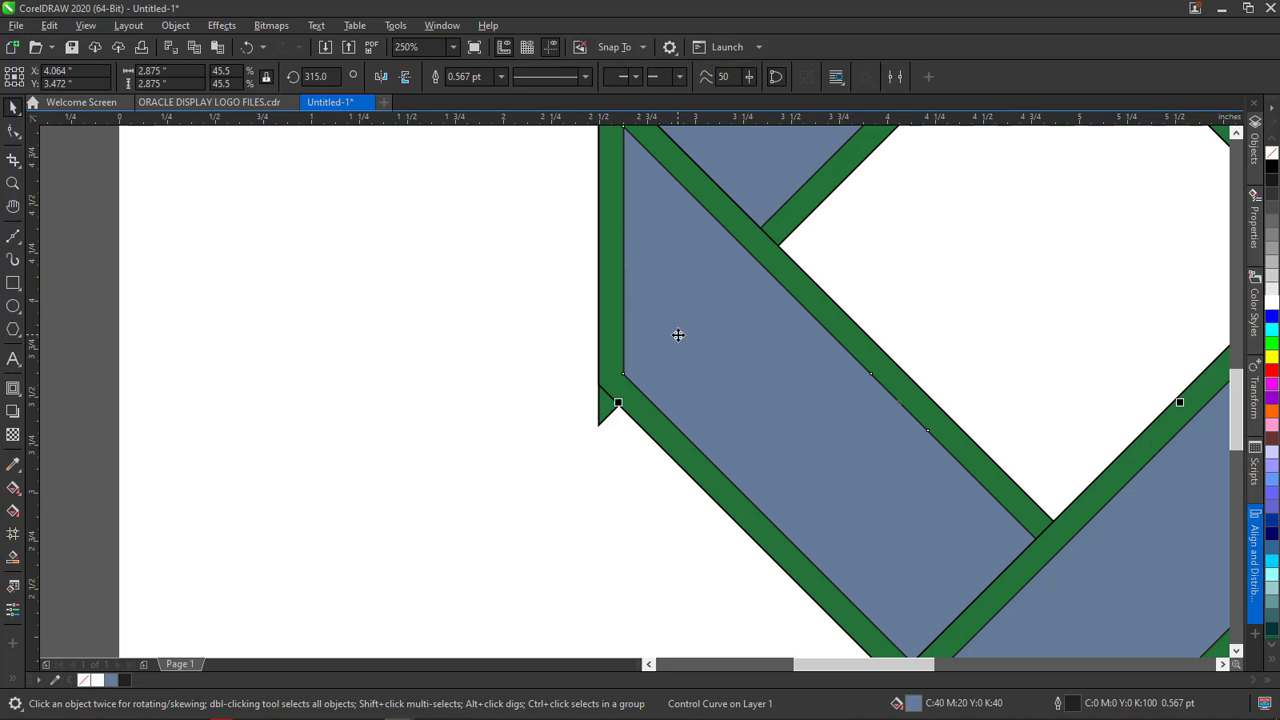
left_click(604, 298)
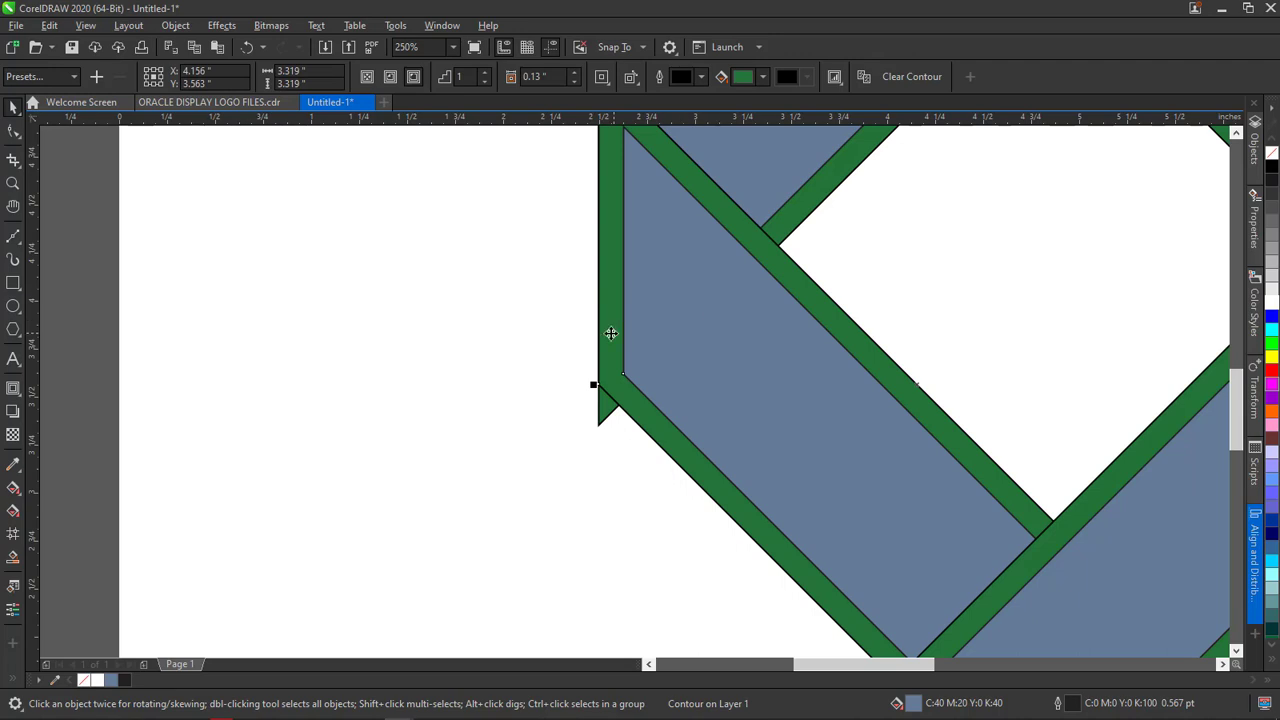
right_click(602, 332)
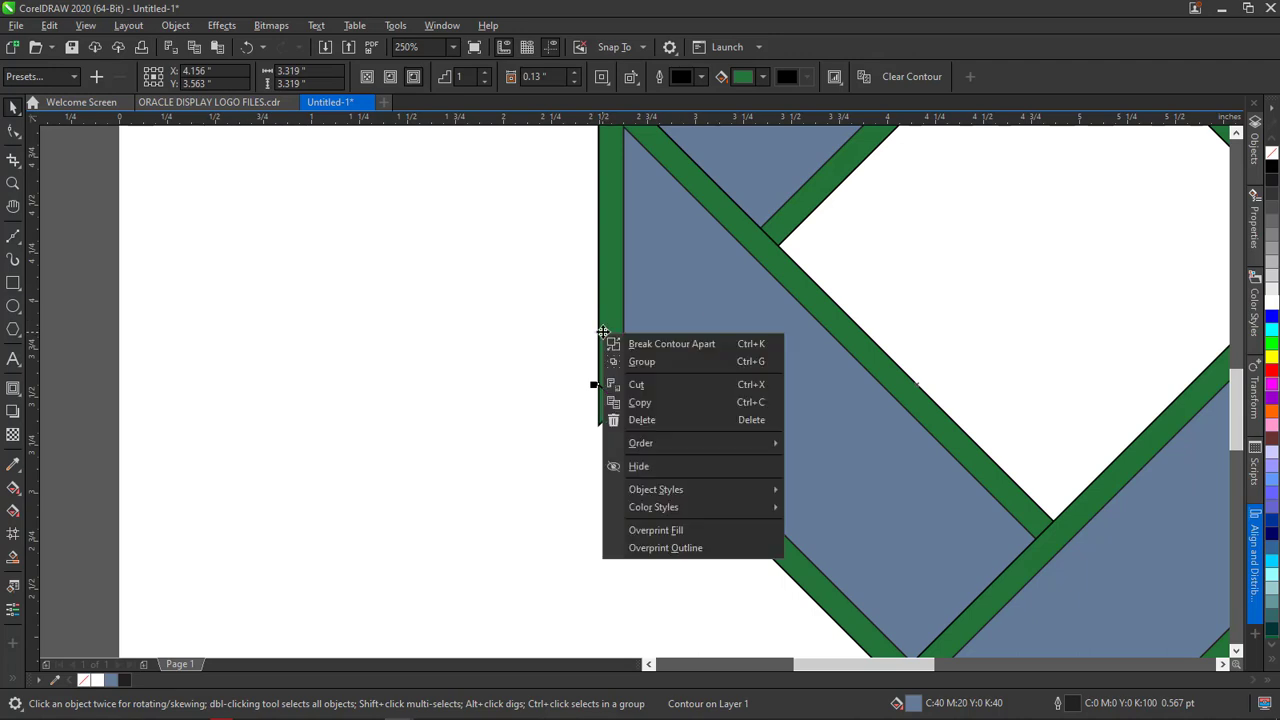
left_click(651, 343)
scroll(694, 369, "down", 3)
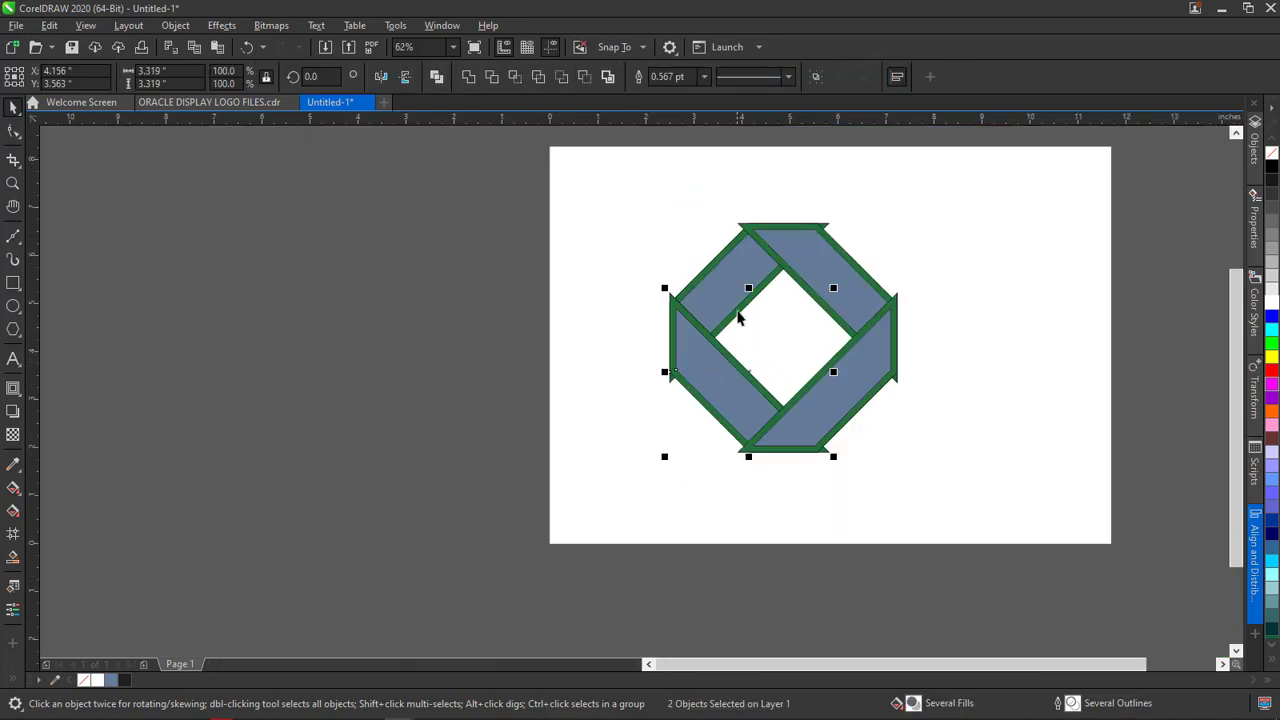
scroll(742, 310, "up", 2)
key("Escape")
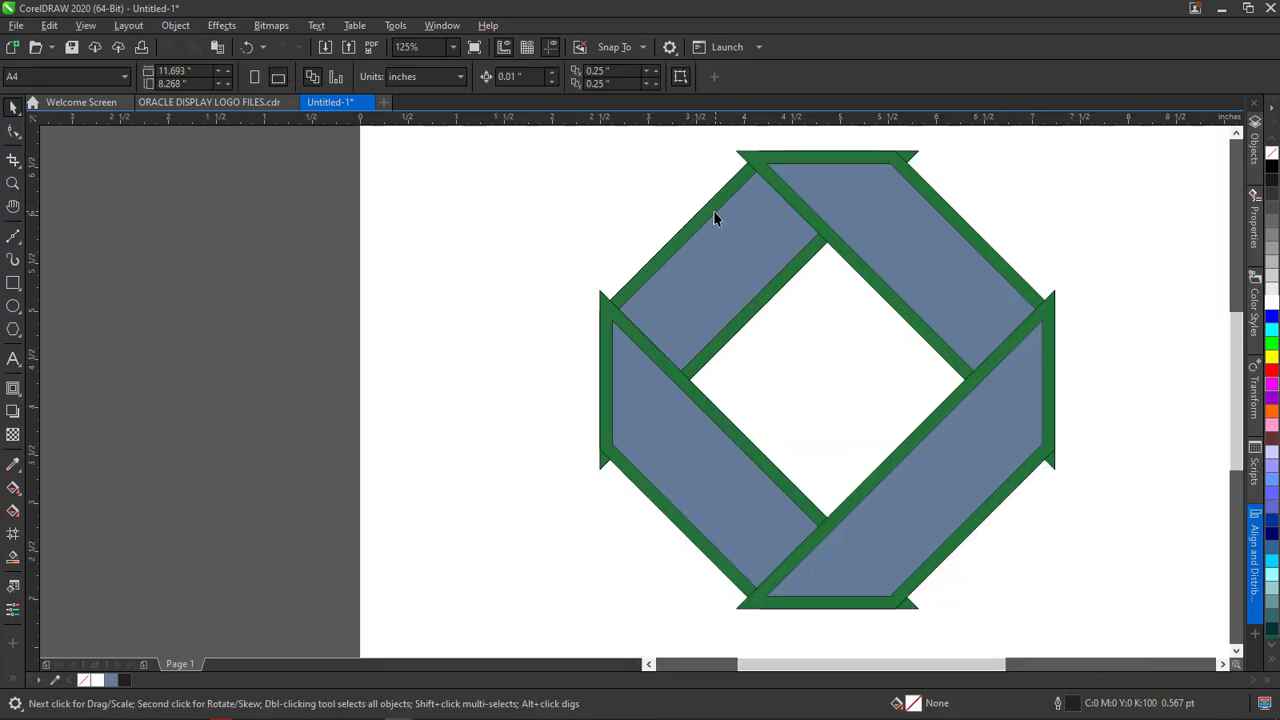
Break the outside contours of the upper-left and upper-right bands apart from their bands
left_click(709, 203)
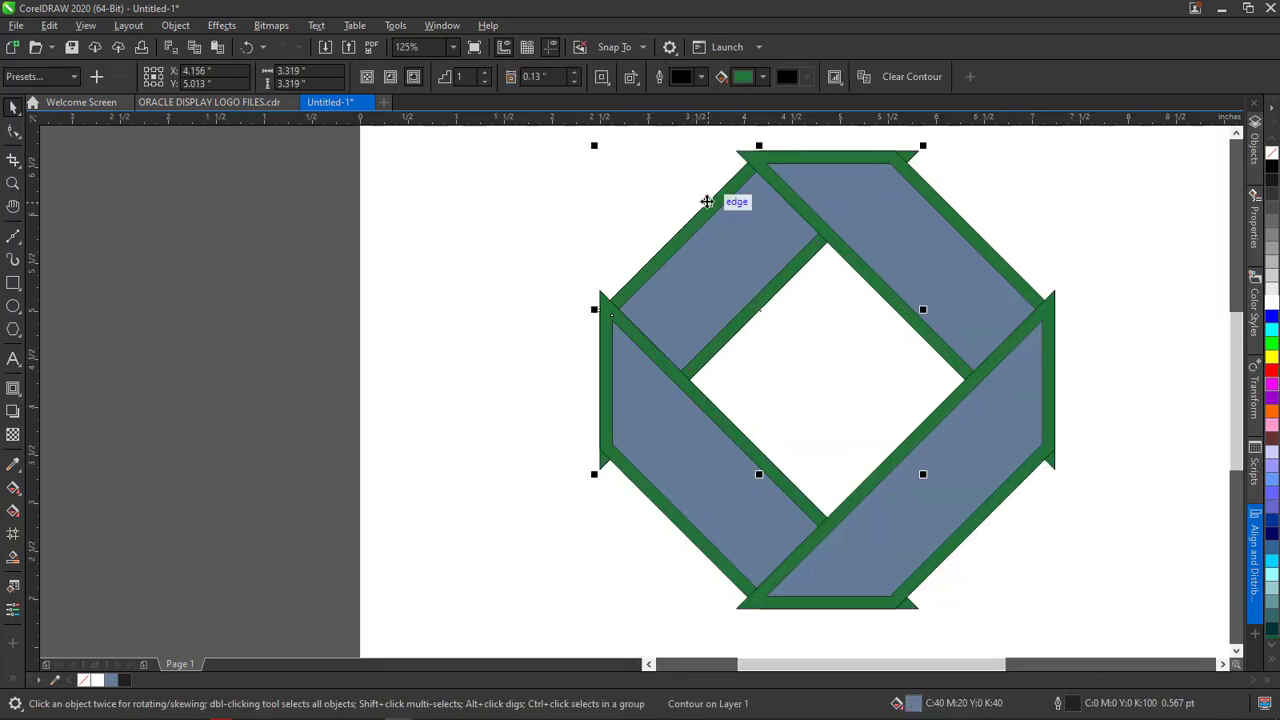
key("ctrl+k")
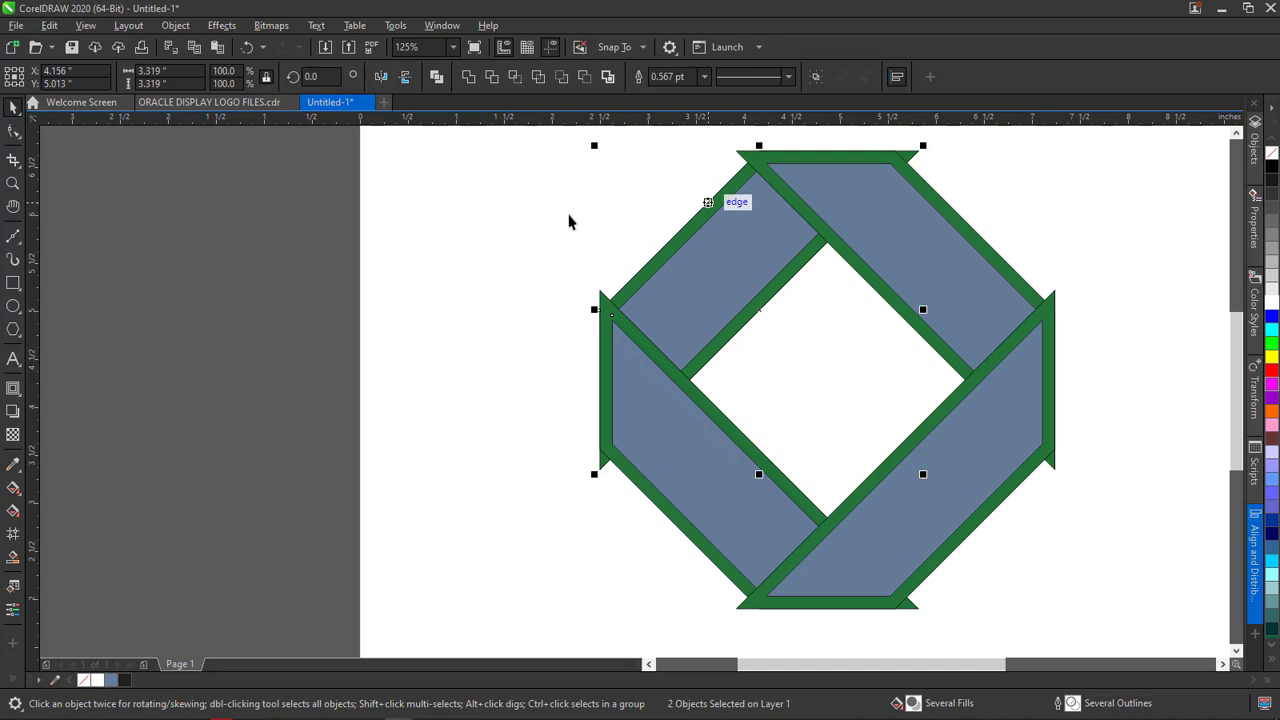
left_click(1004, 269)
left_click(1004, 272)
key("ctrl+k")
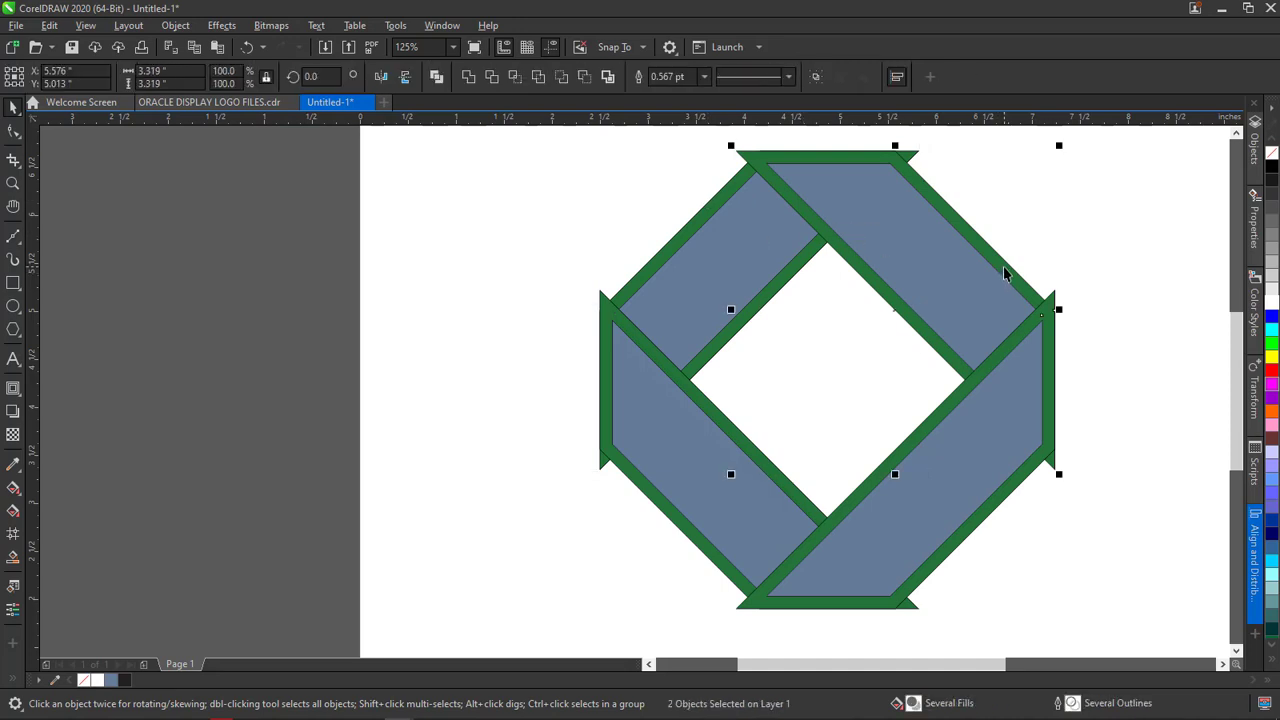
left_click(1082, 266)
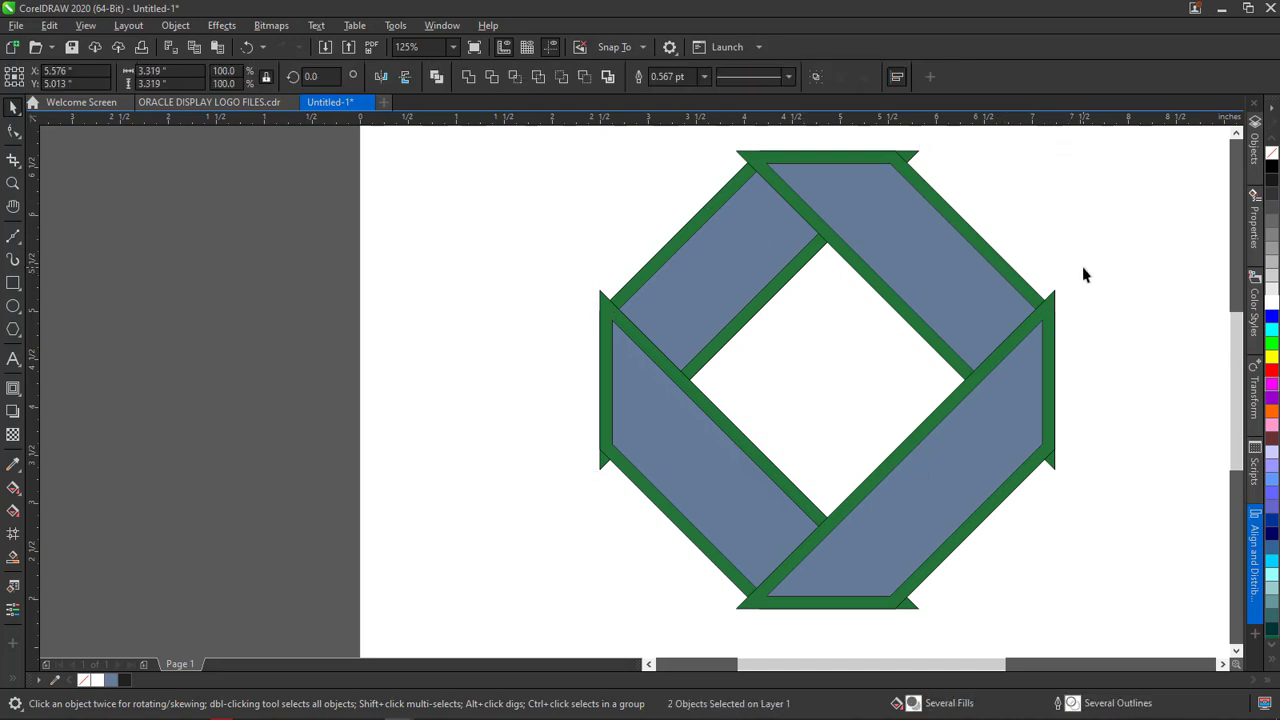
Inspect the separated upper-left and upper-right contours and compare the gaps between the upper bands with the reference logo
left_click(675, 248)
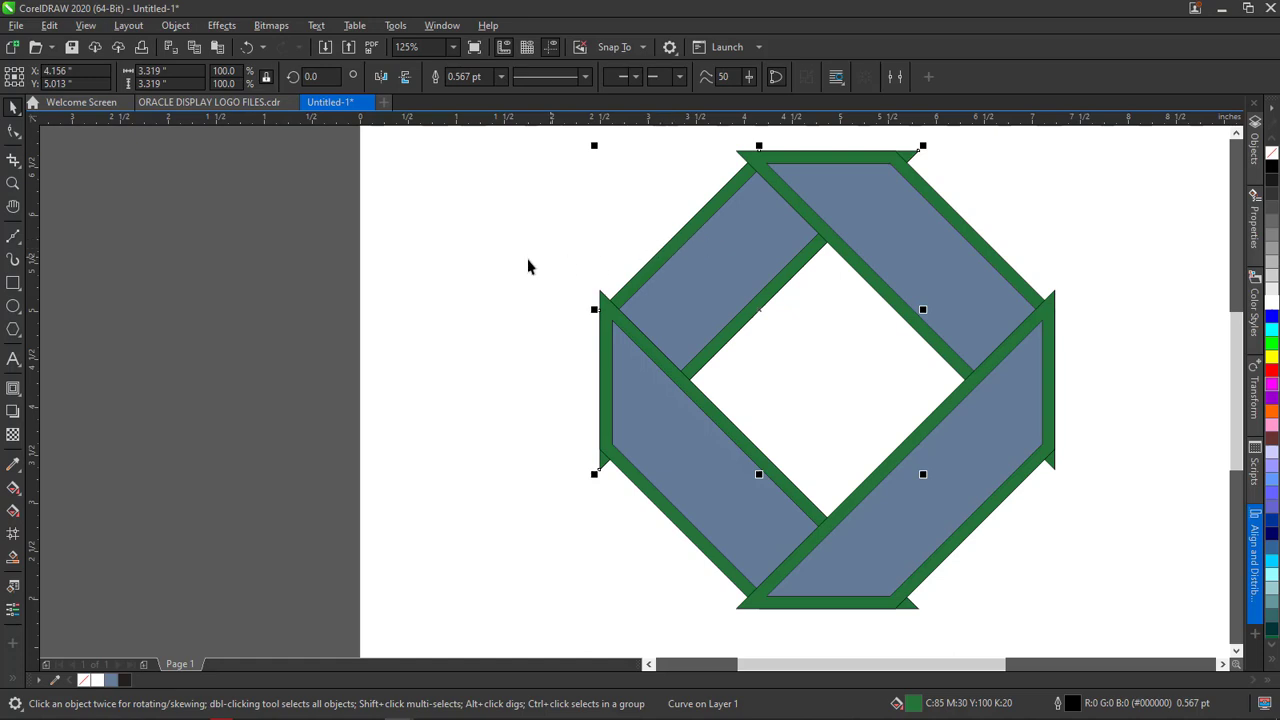
left_click(1080, 245)
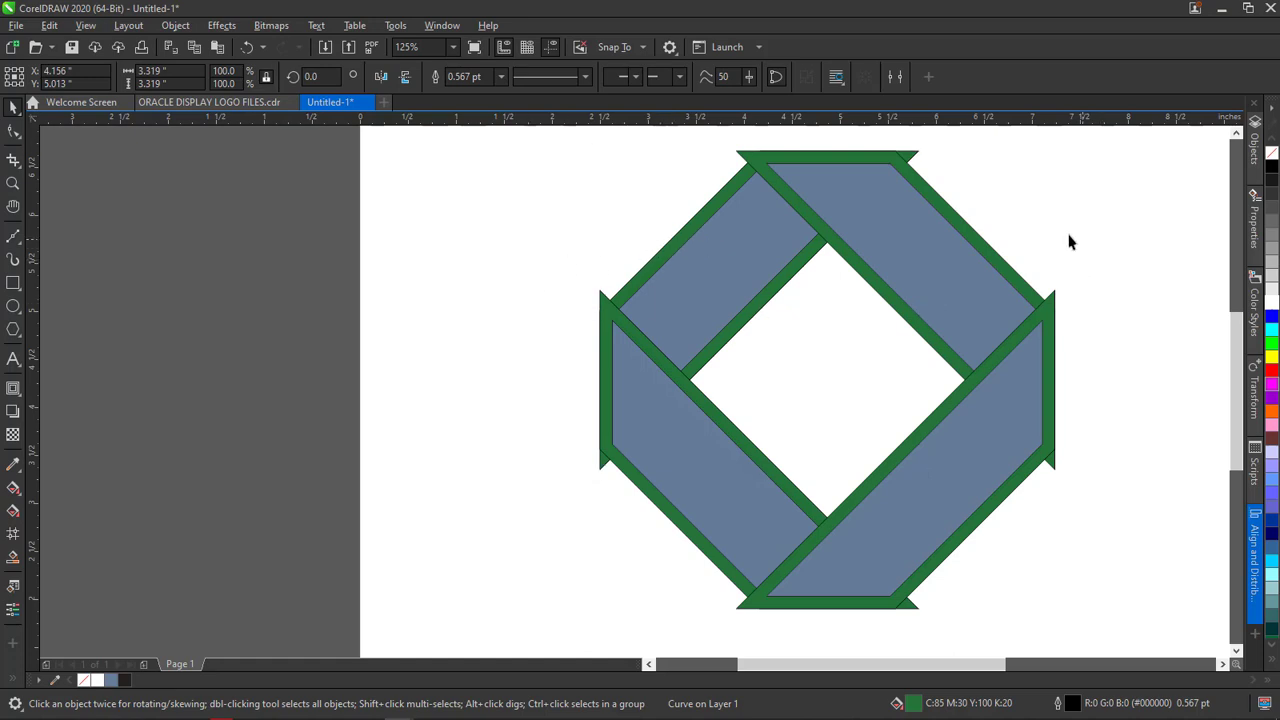
left_click(755, 163)
scroll(757, 158, "up", 2)
scroll(757, 158, "up", 1)
scroll(789, 177, "down", 4)
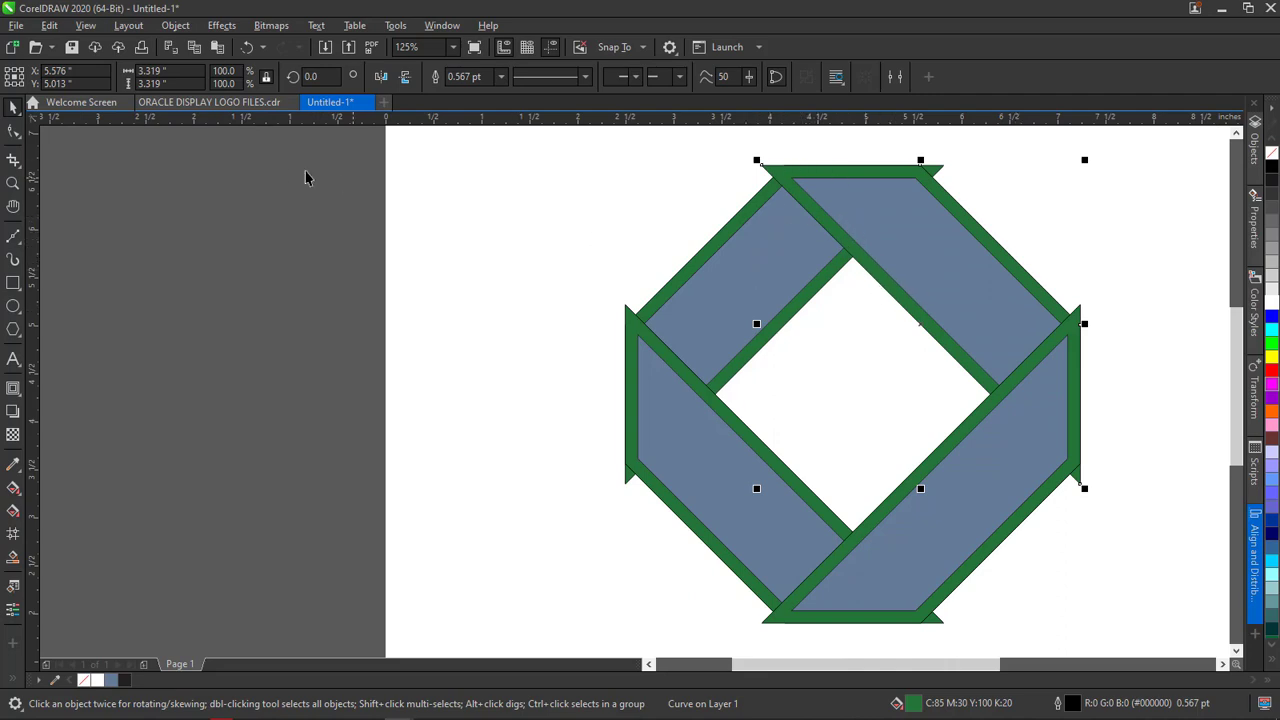
left_click(232, 105)
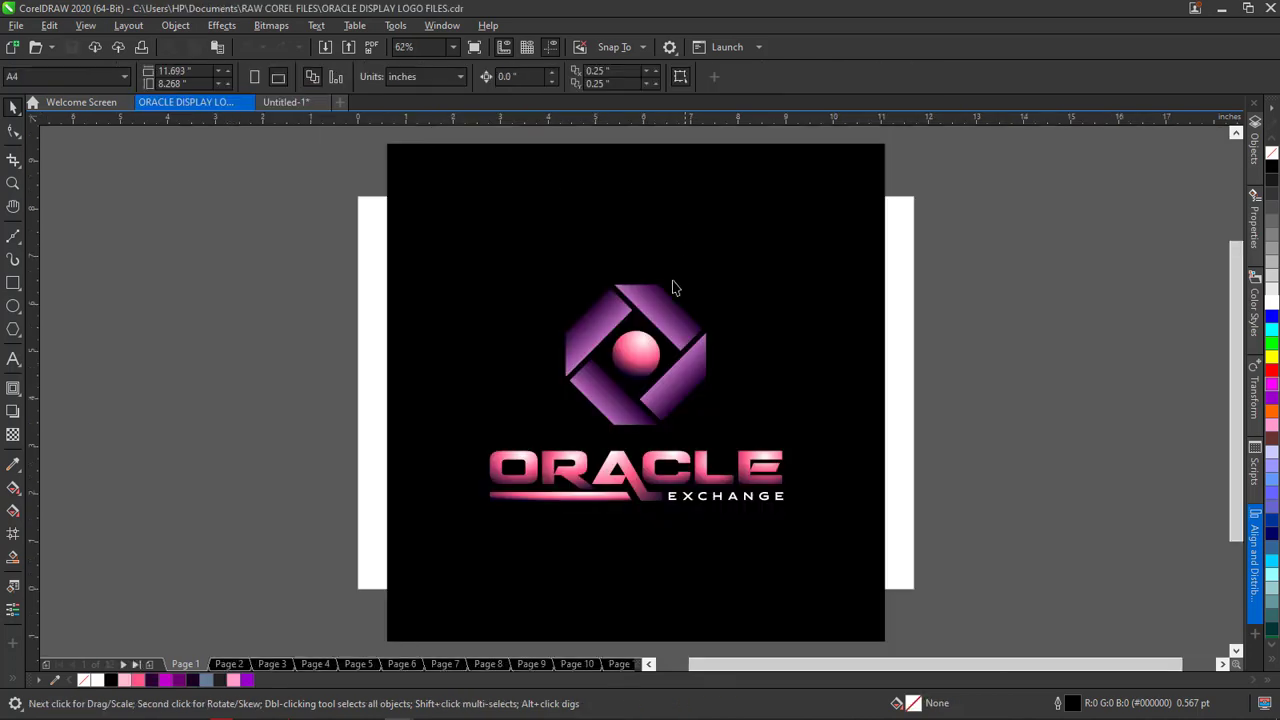
scroll(643, 313, "up", 3)
scroll(626, 334, "up", 2)
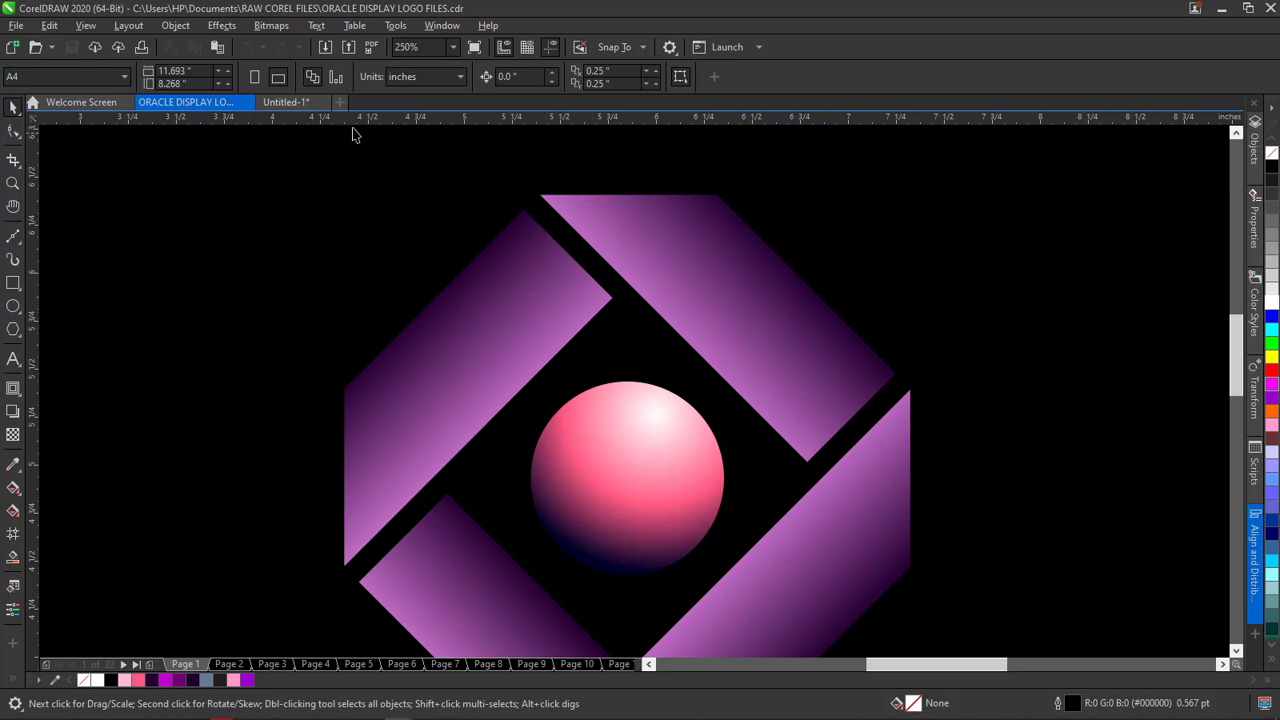
left_click(291, 103)
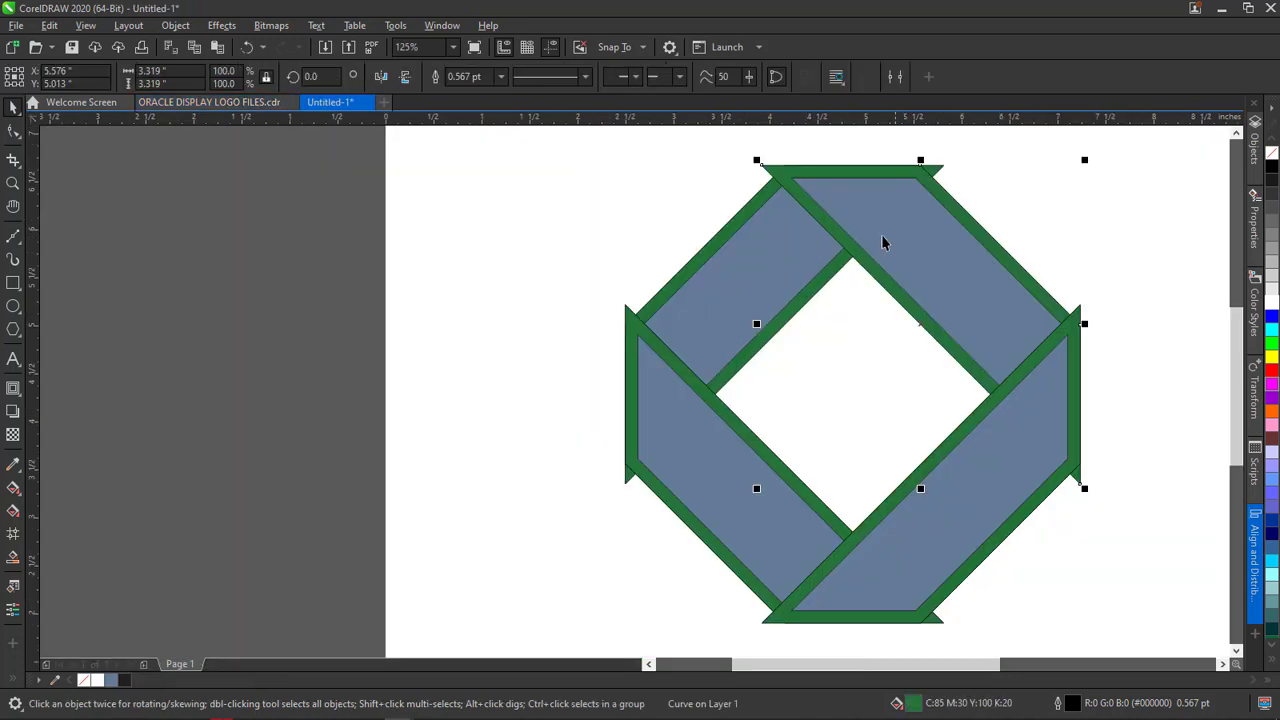
Try to trim the upper-left band with the upper-right band's separated contour, and undo the trim
scroll(843, 234, "up", 3)
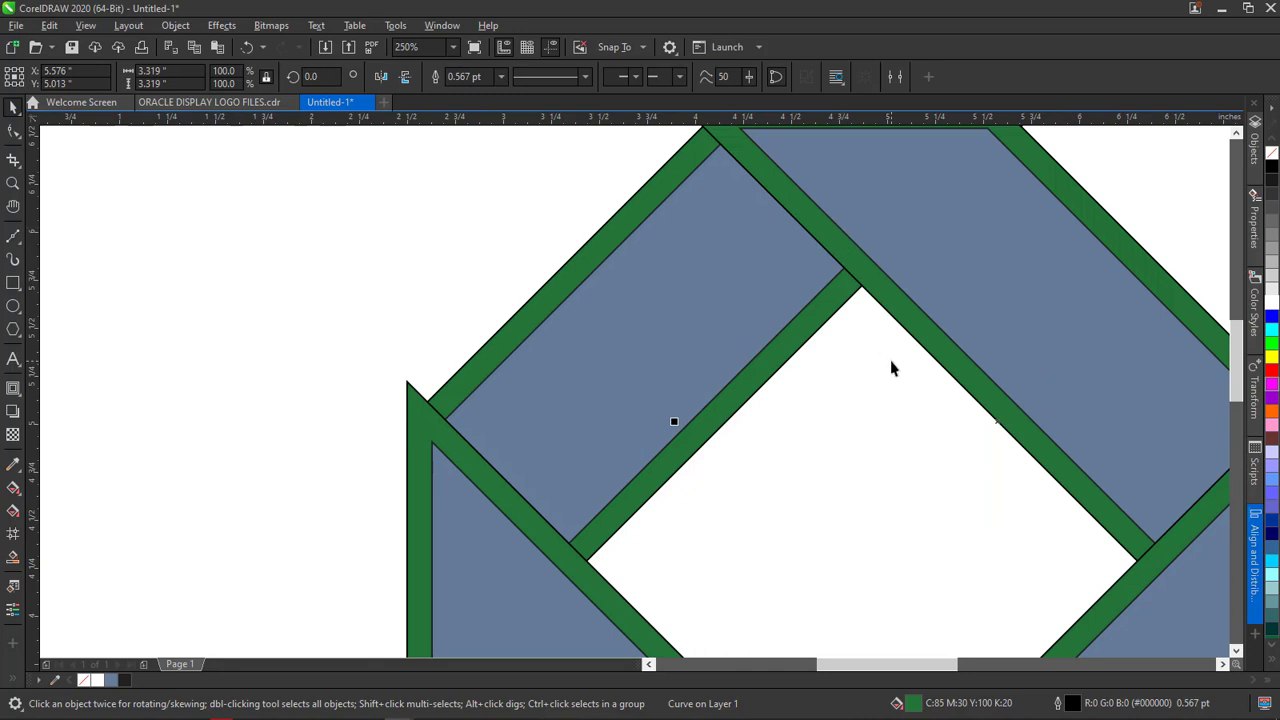
scroll(891, 366, "down", 3)
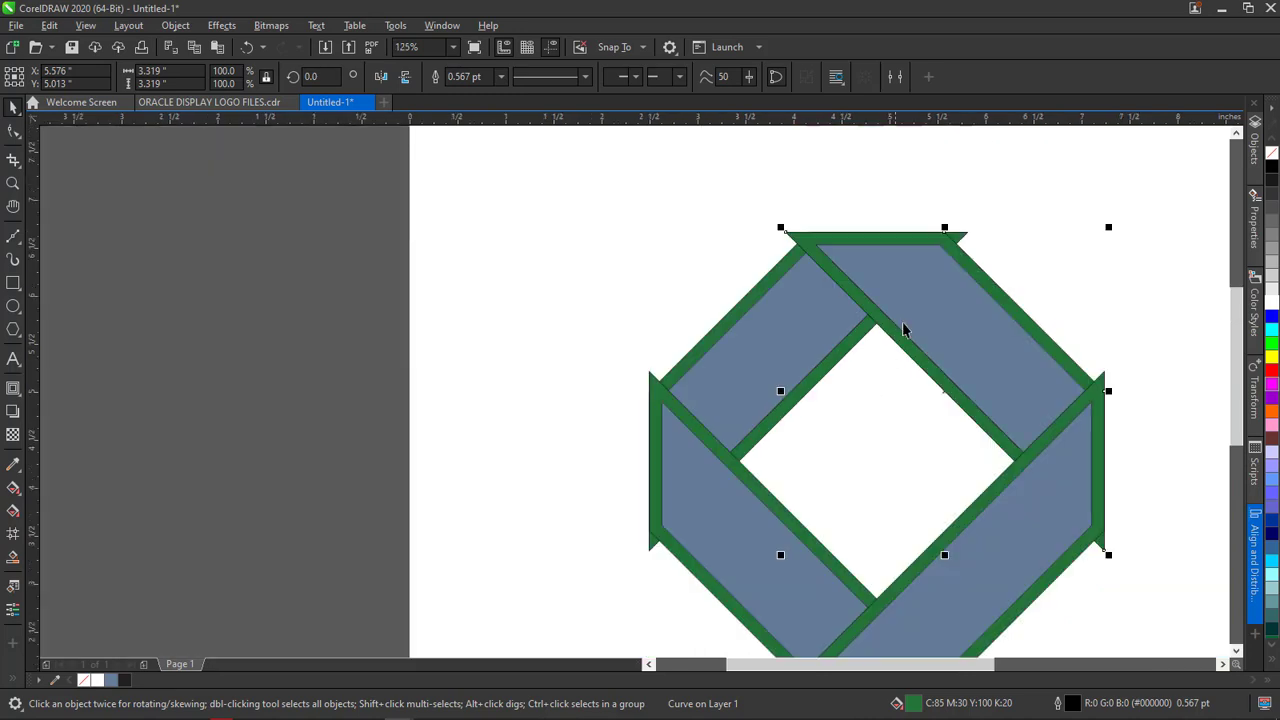
left_click(755, 341, "shift")
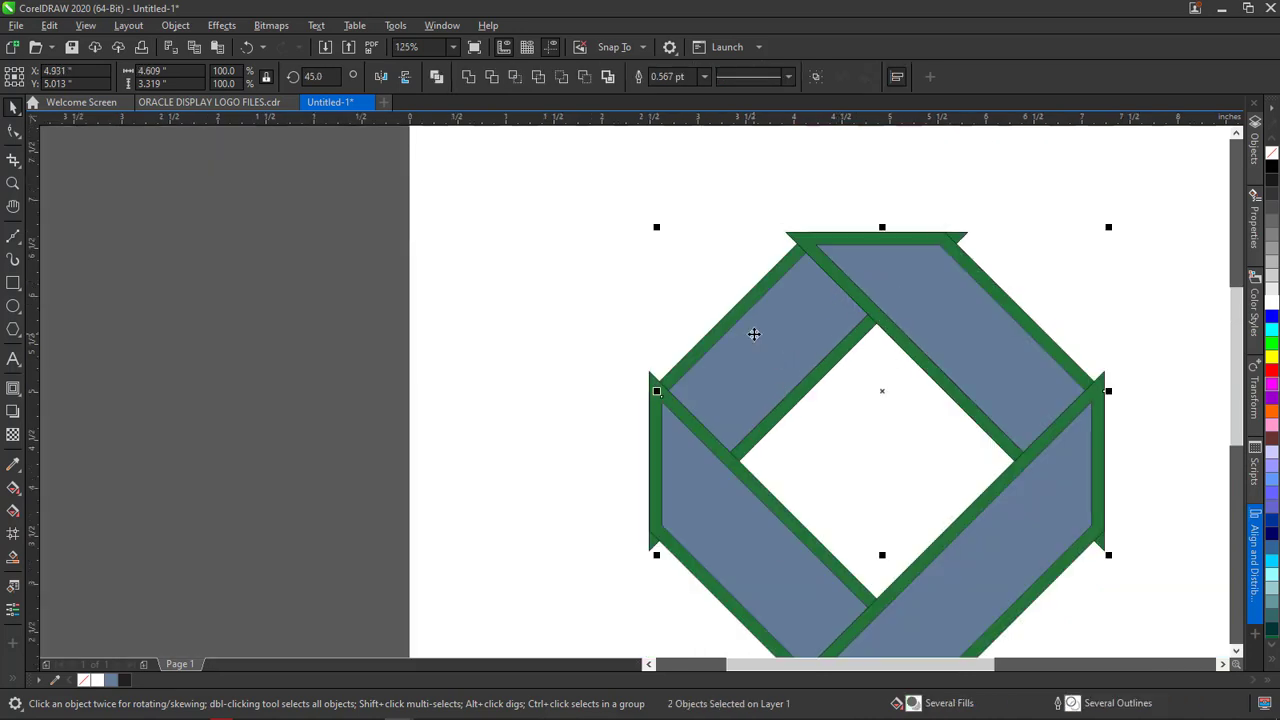
left_click(491, 80)
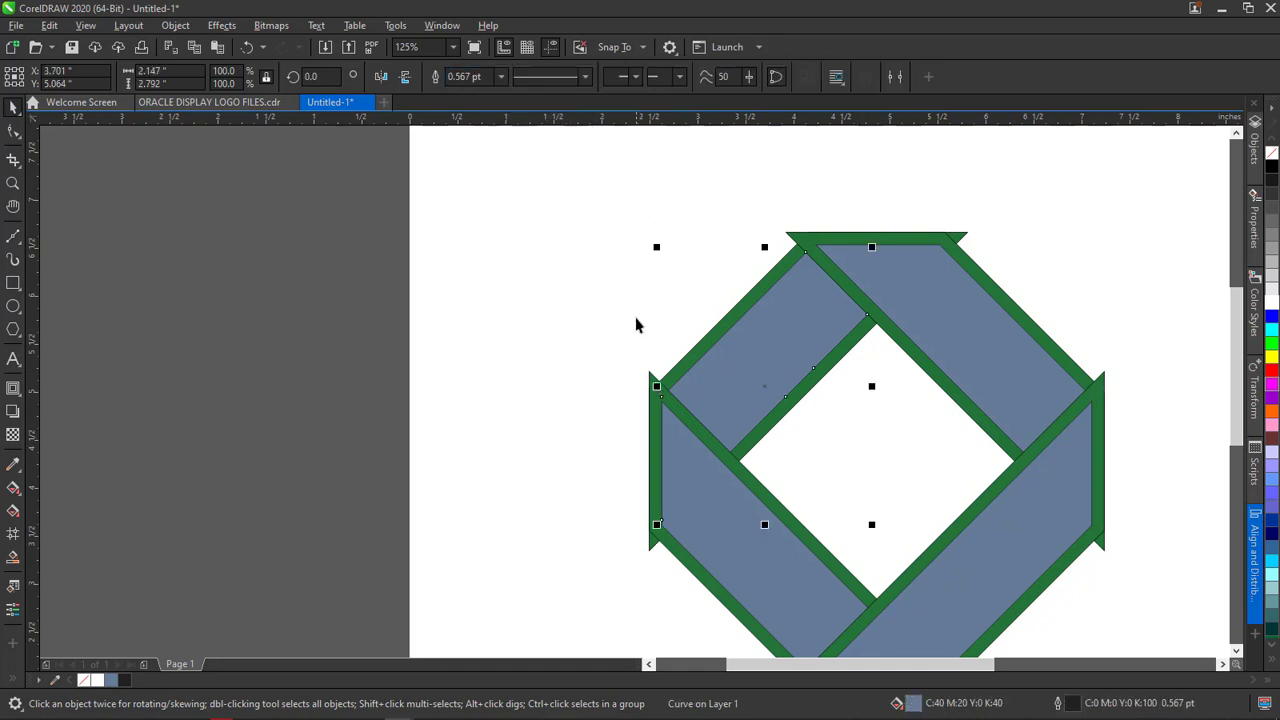
key("ctrl+z")
left_click(480, 406)
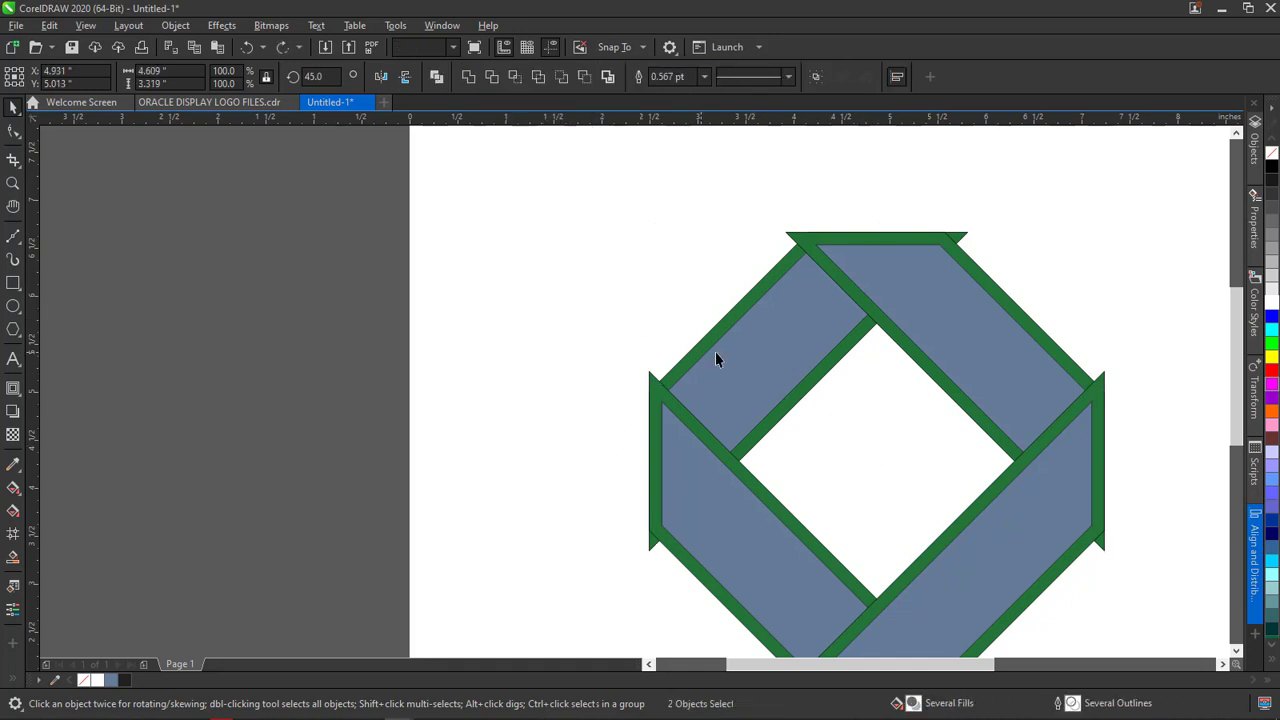
Trim the upper-left band using the upper-right band's separated contour as the cutting shape
left_click(799, 242)
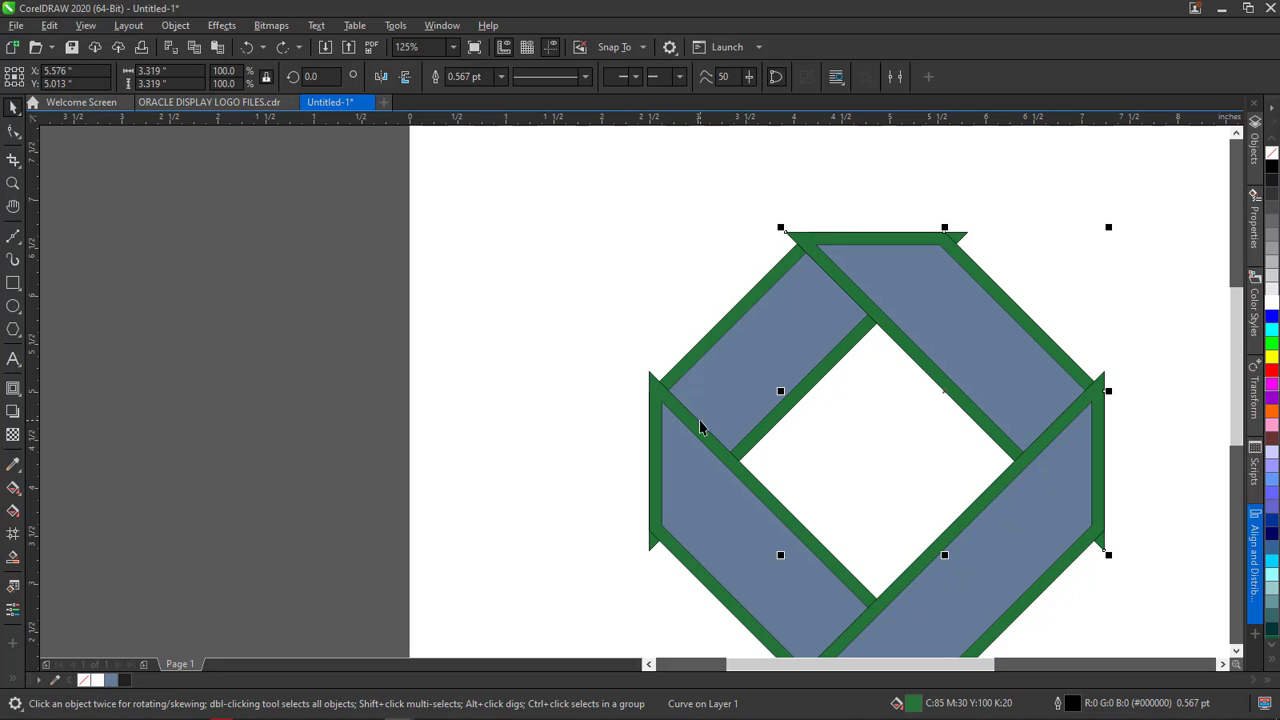
left_click(717, 375, "shift")
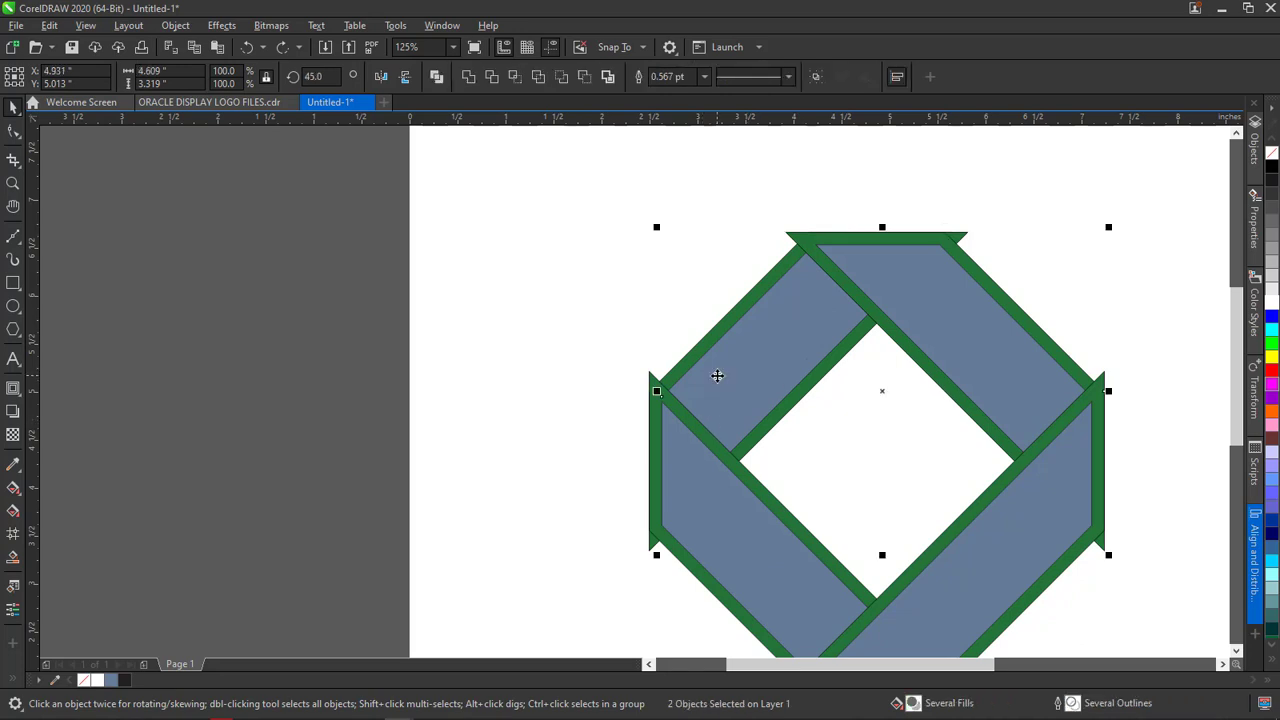
left_click(493, 78)
left_click(480, 303)
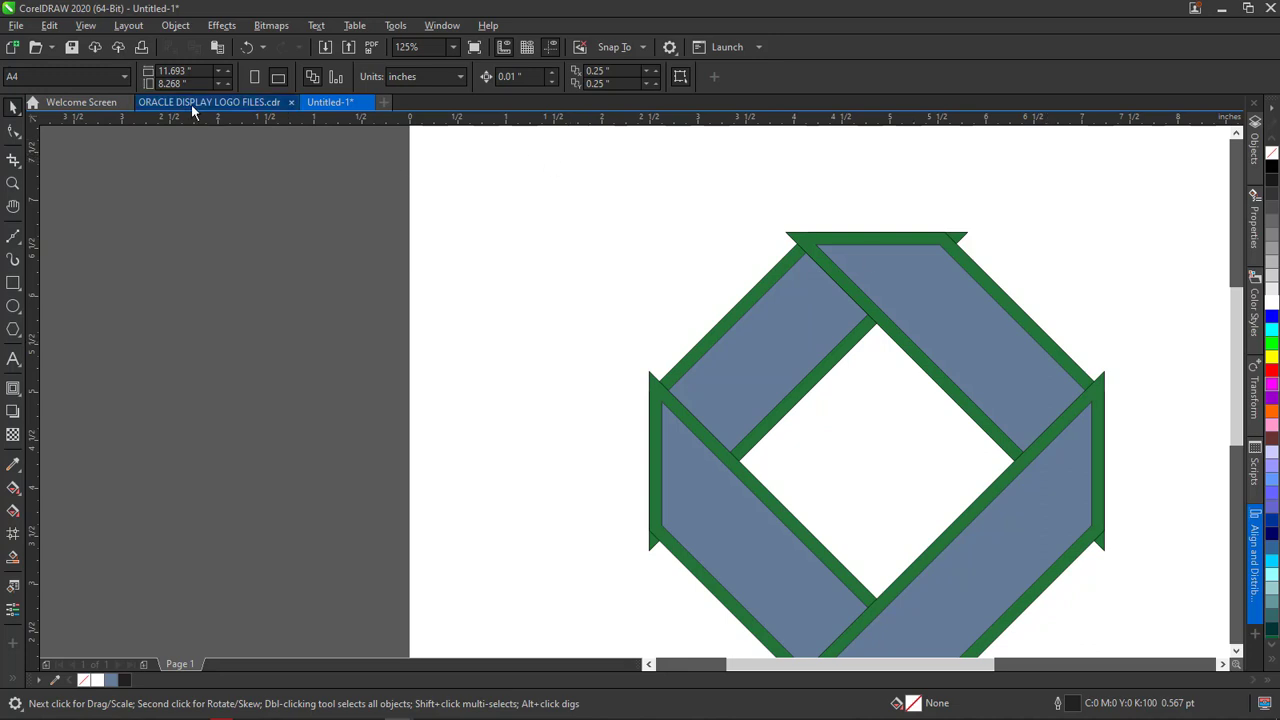
Trim the upper-right band with the lower-right band's separated contour, following the gap direction in the reference logo
left_click(228, 103)
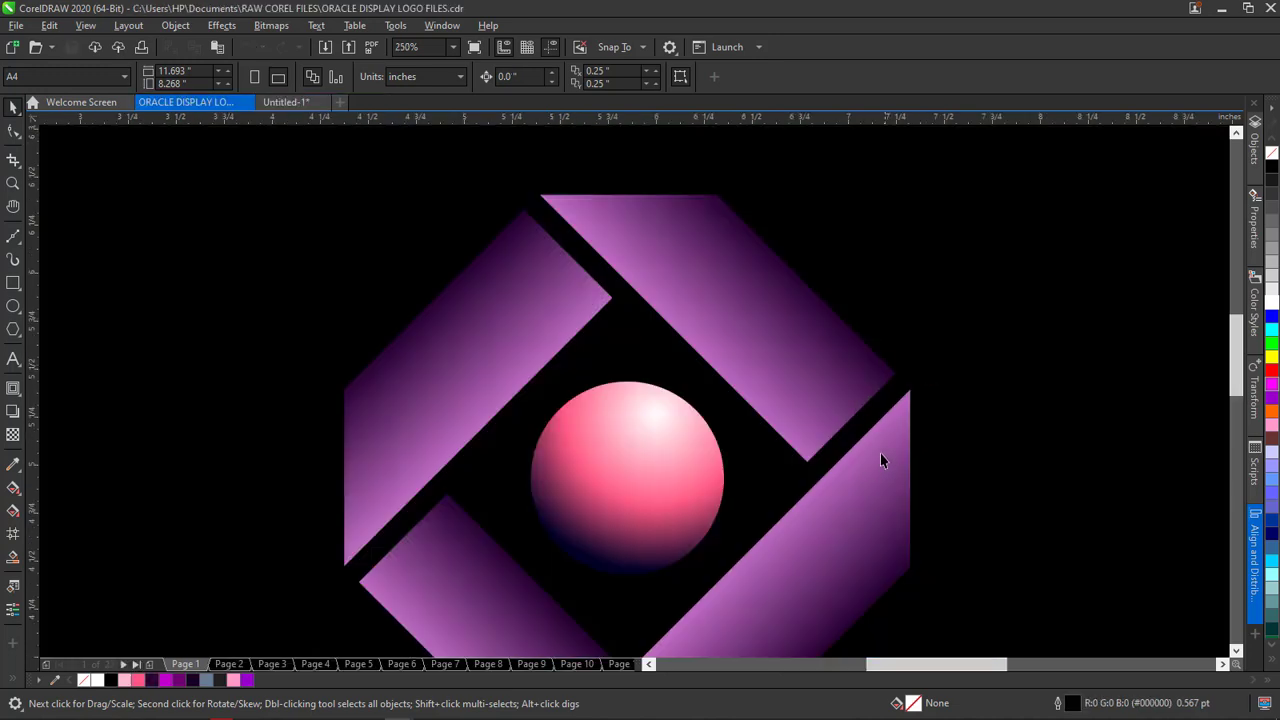
left_click(303, 102)
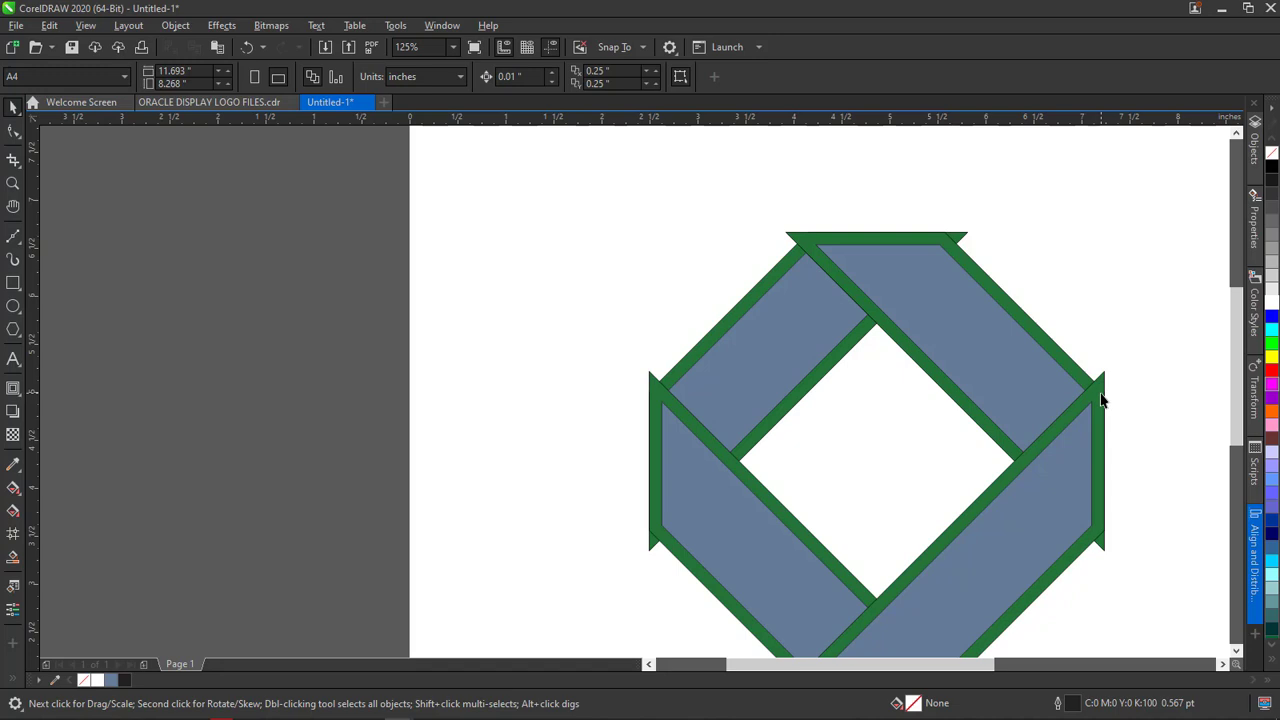
left_click(1101, 390)
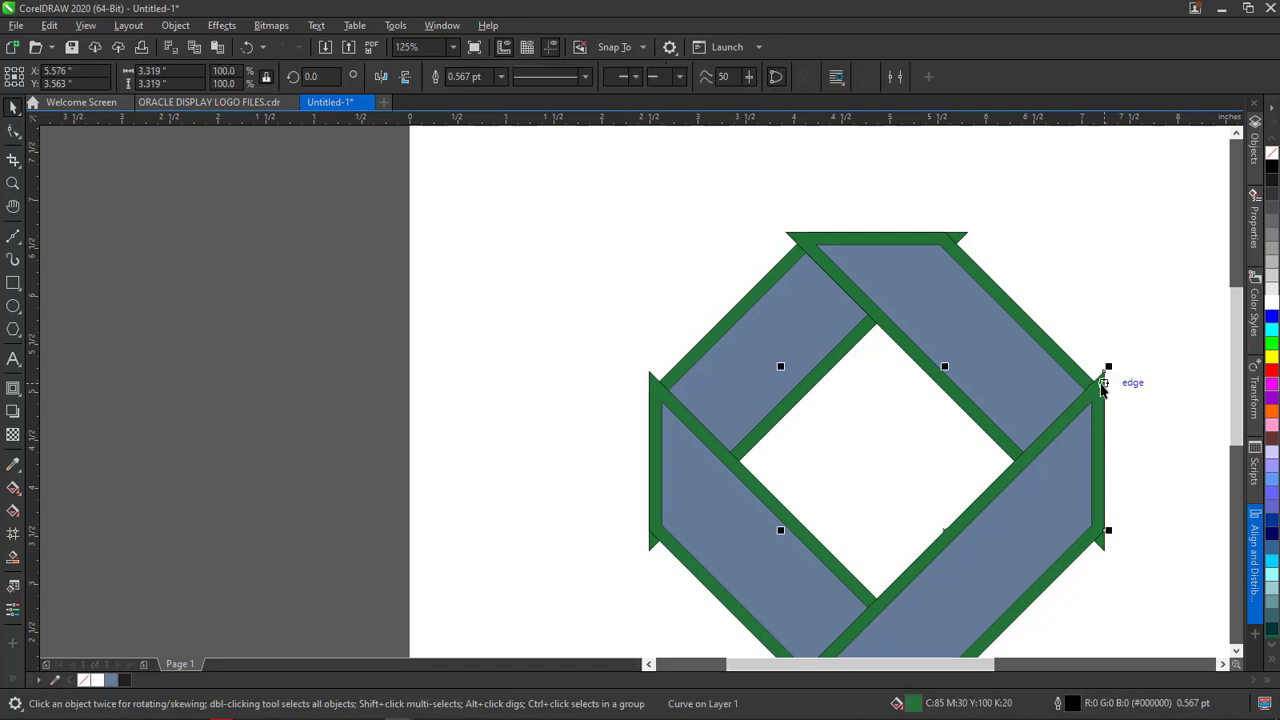
left_click(941, 282, "shift")
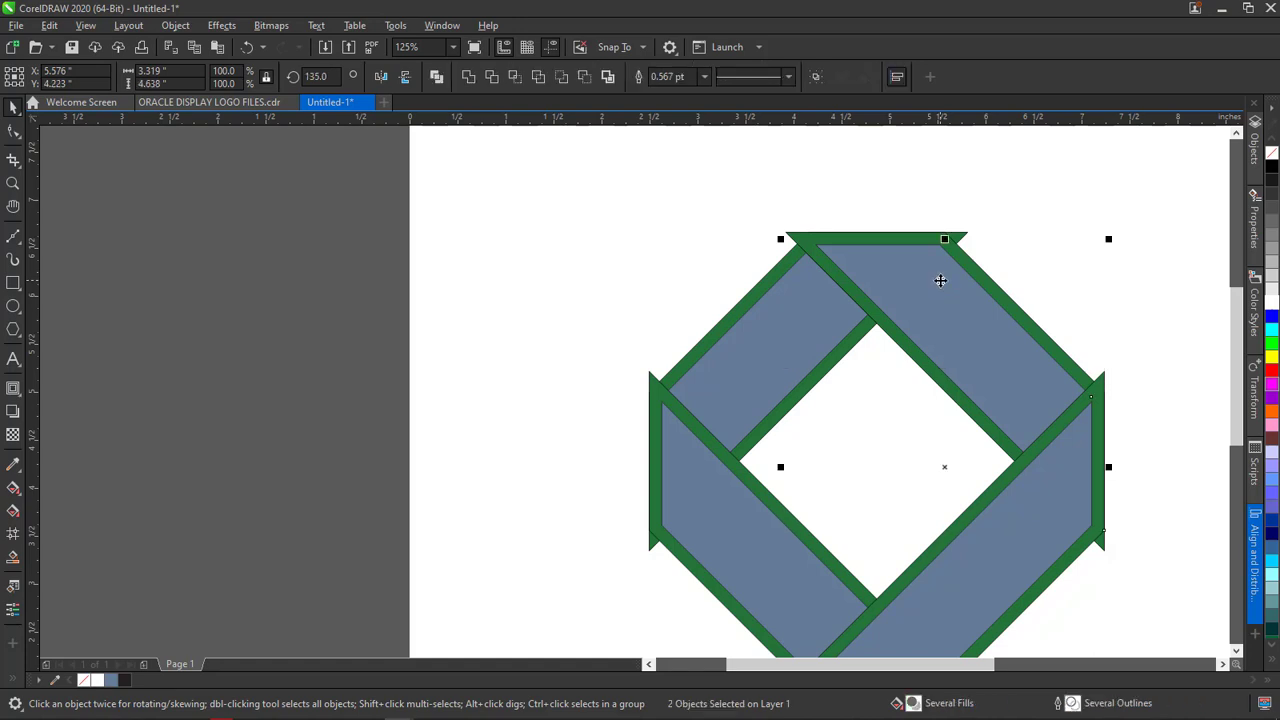
left_click(492, 80)
left_click(1148, 350)
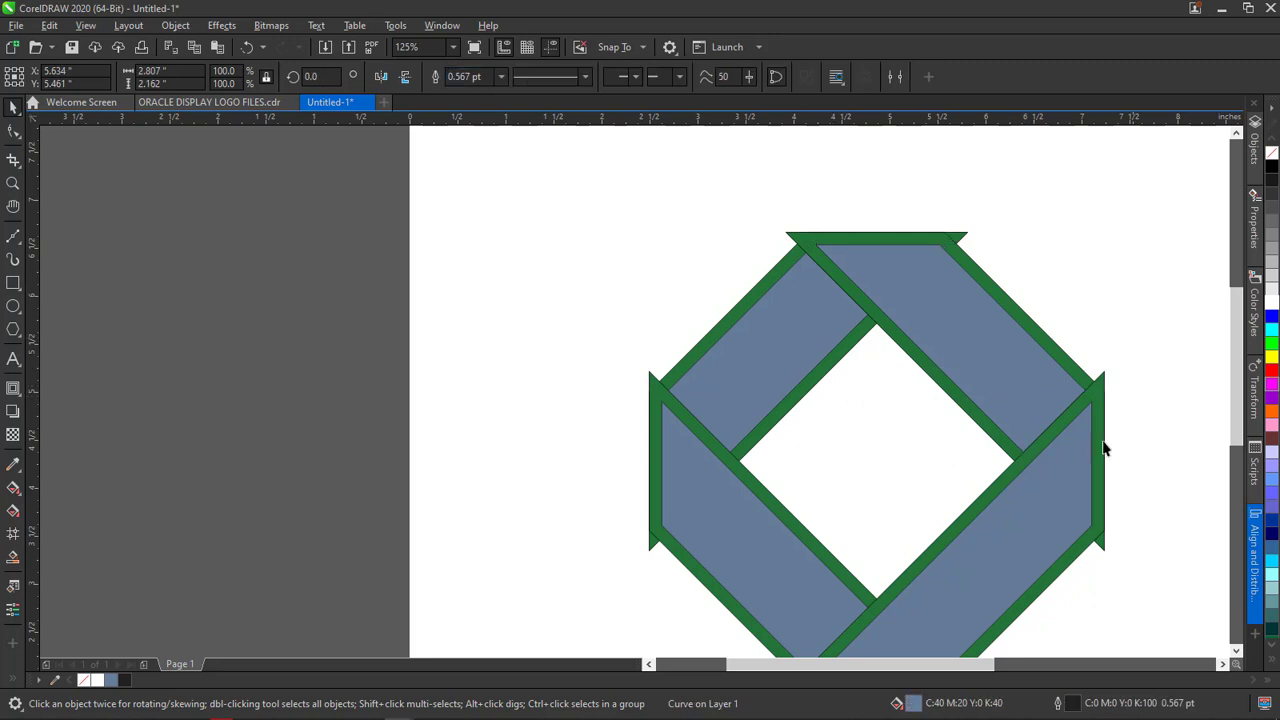
Compare the overlap of the two lower bands with the lower half of the reference logo
left_click_drag(1237, 387, 1243, 423)
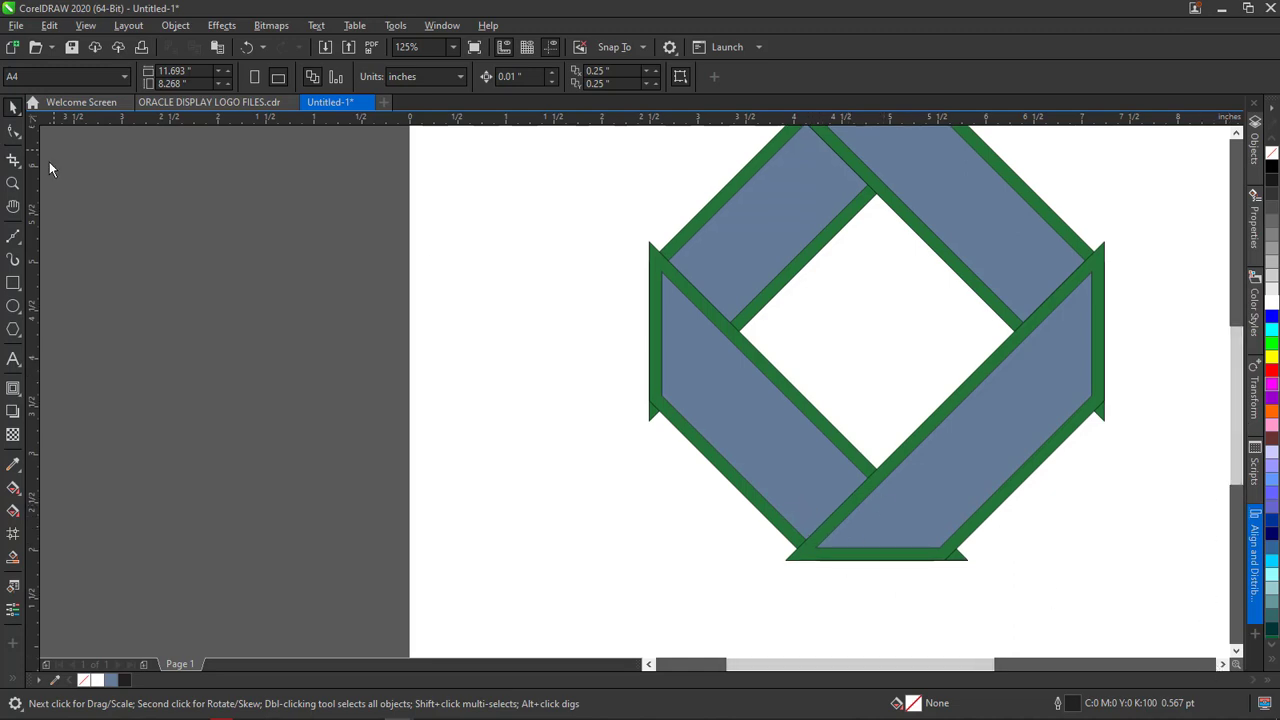
left_click(215, 103)
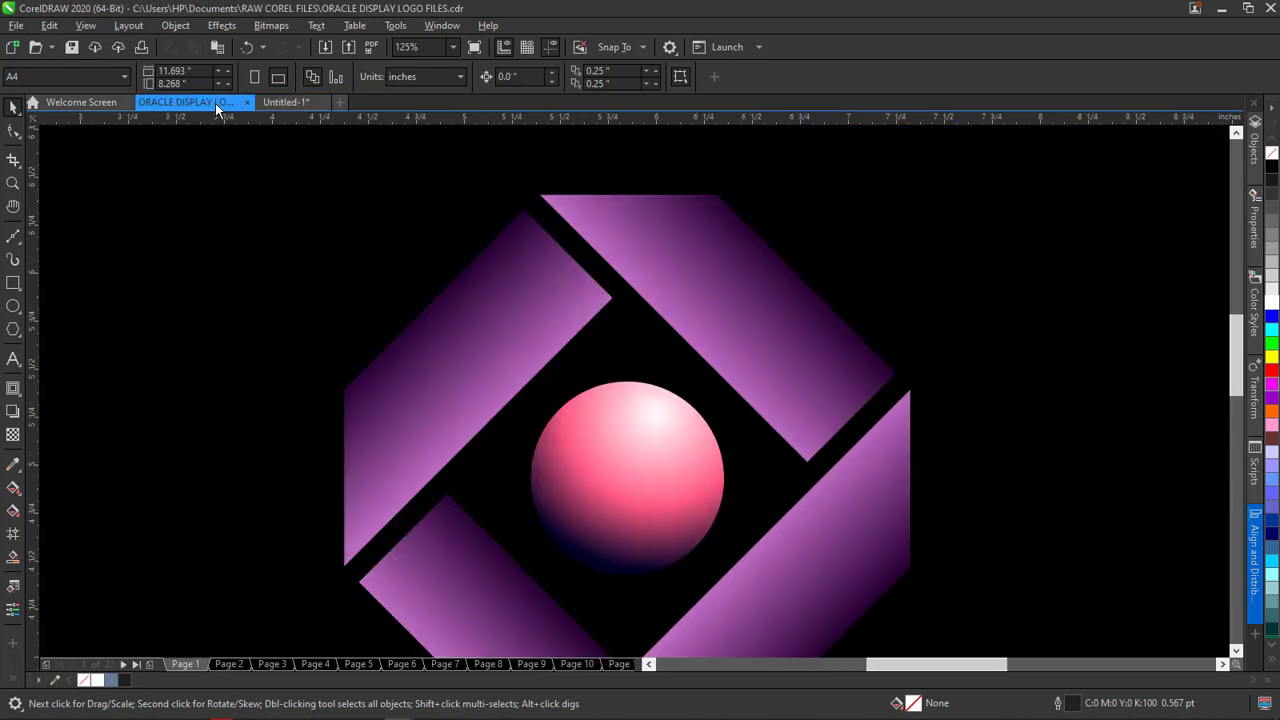
left_click_drag(1237, 347, 1233, 393)
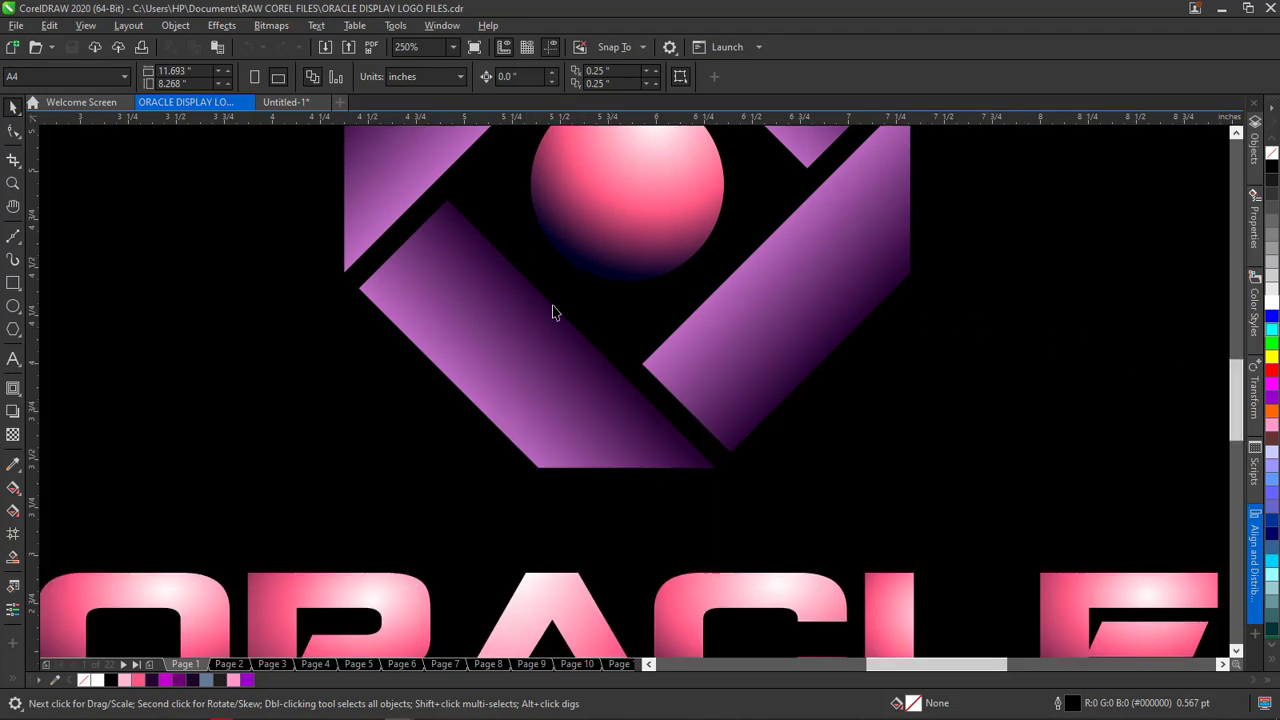
left_click(287, 102)
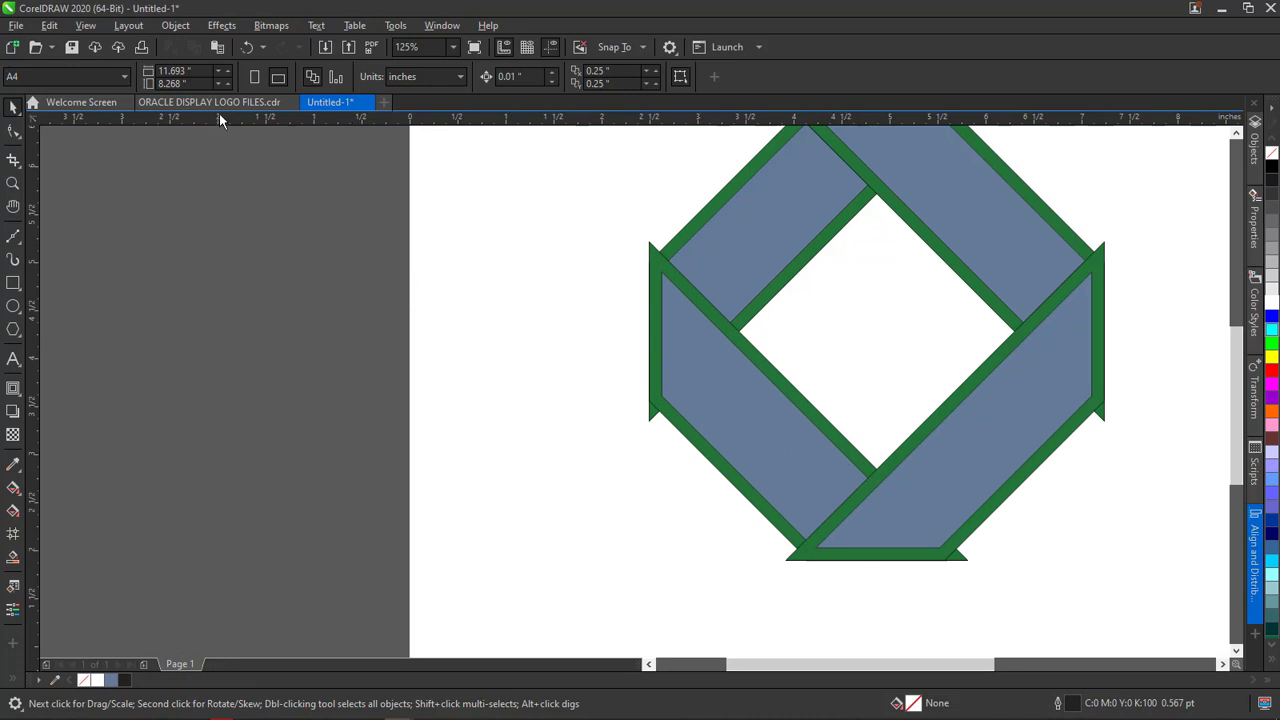
Bring the lower-left band and its green contour to the front of the layer, matching the overlap in the reference logo
left_click(250, 102)
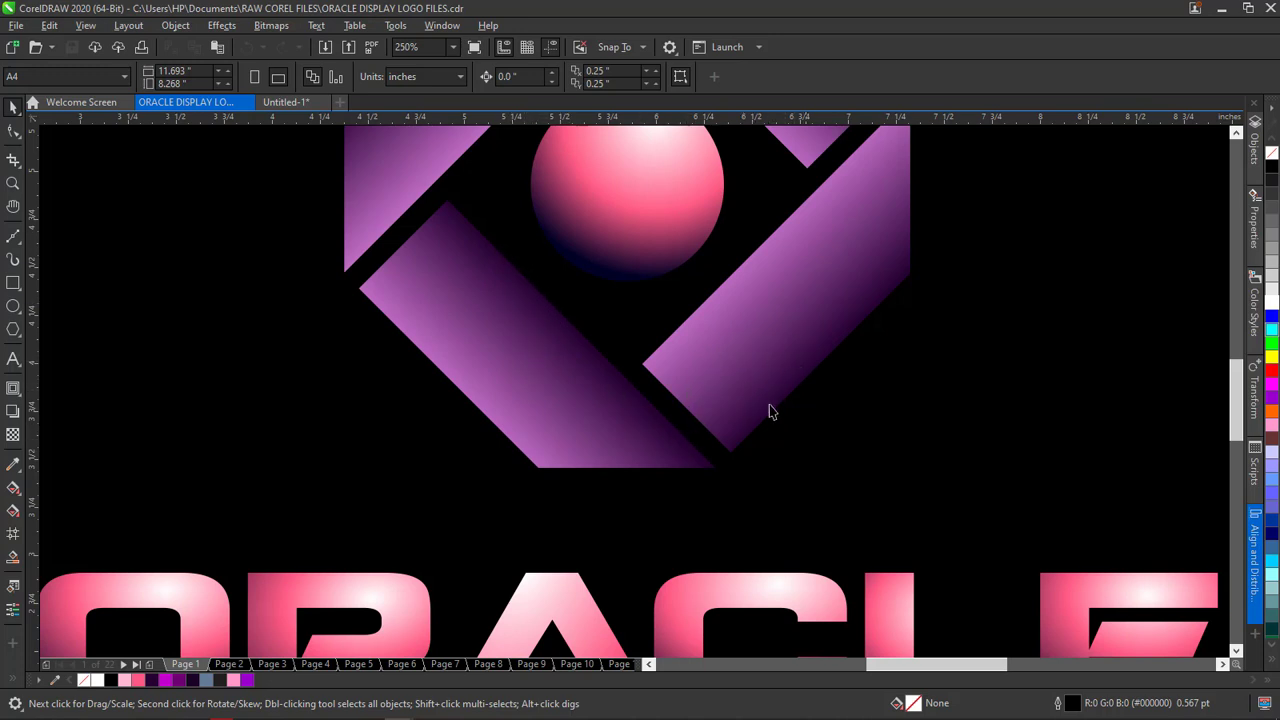
left_click(287, 104)
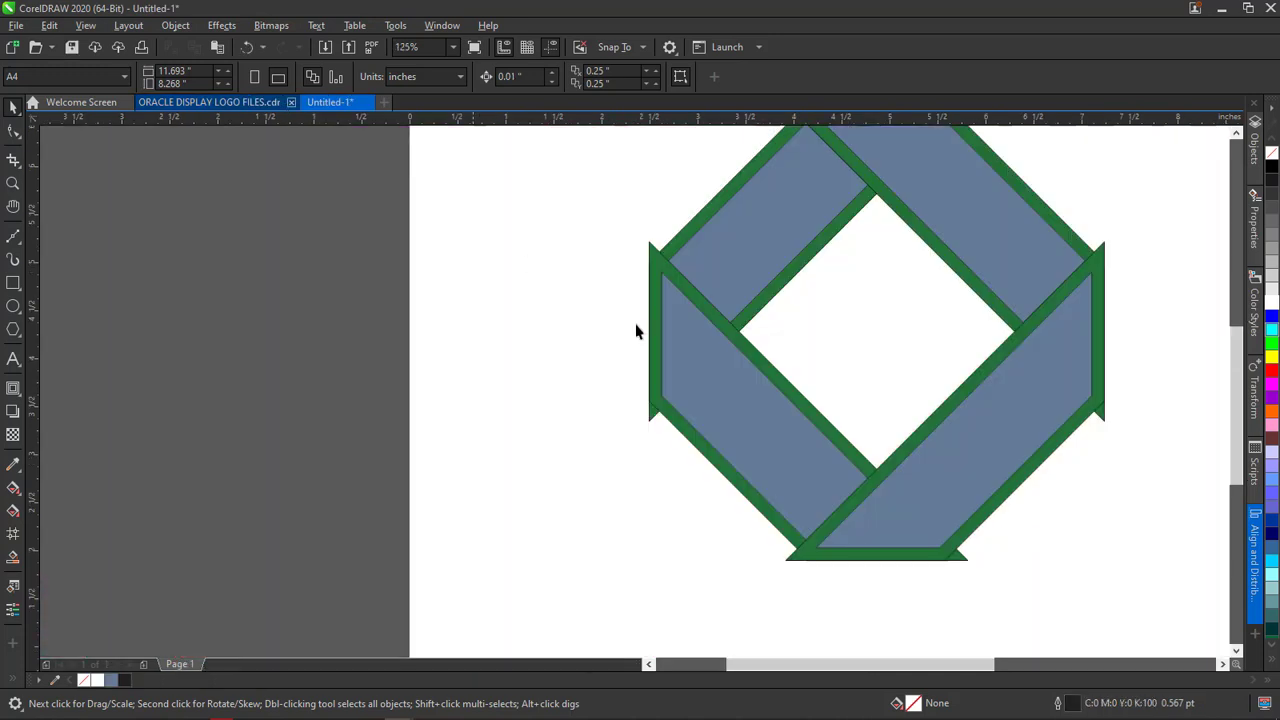
left_click(776, 387)
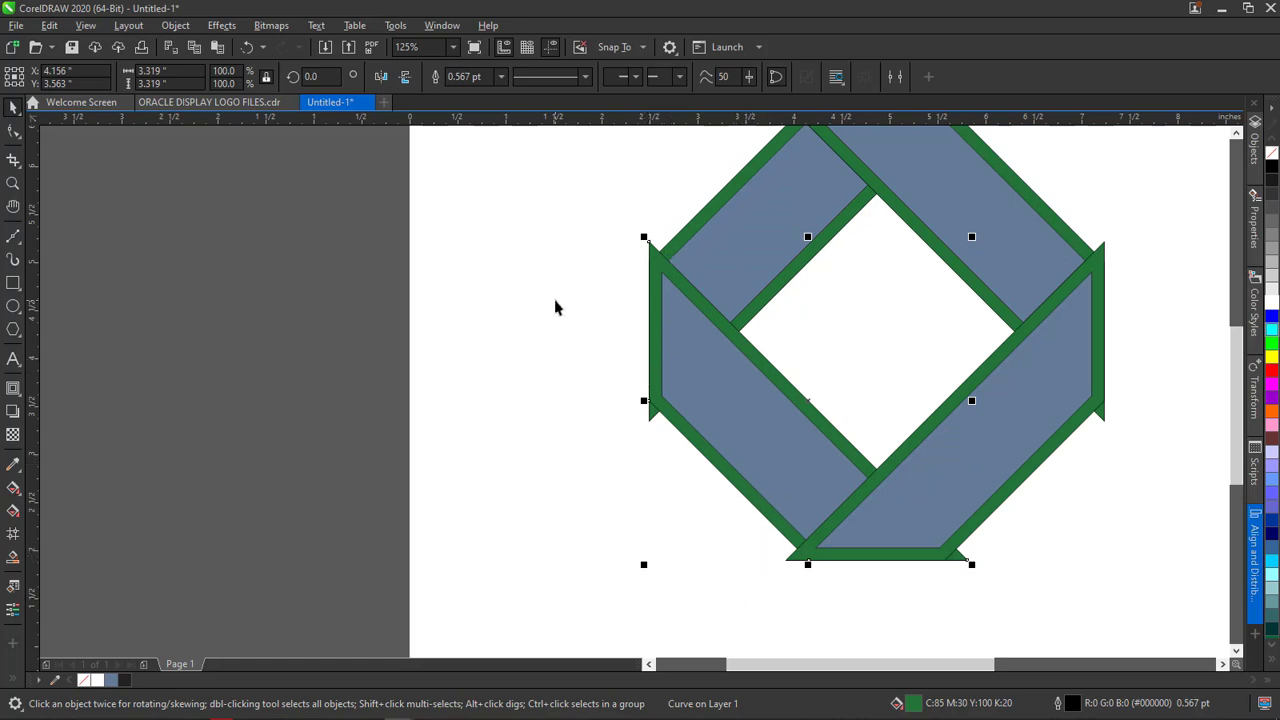
left_click(714, 385, "shift")
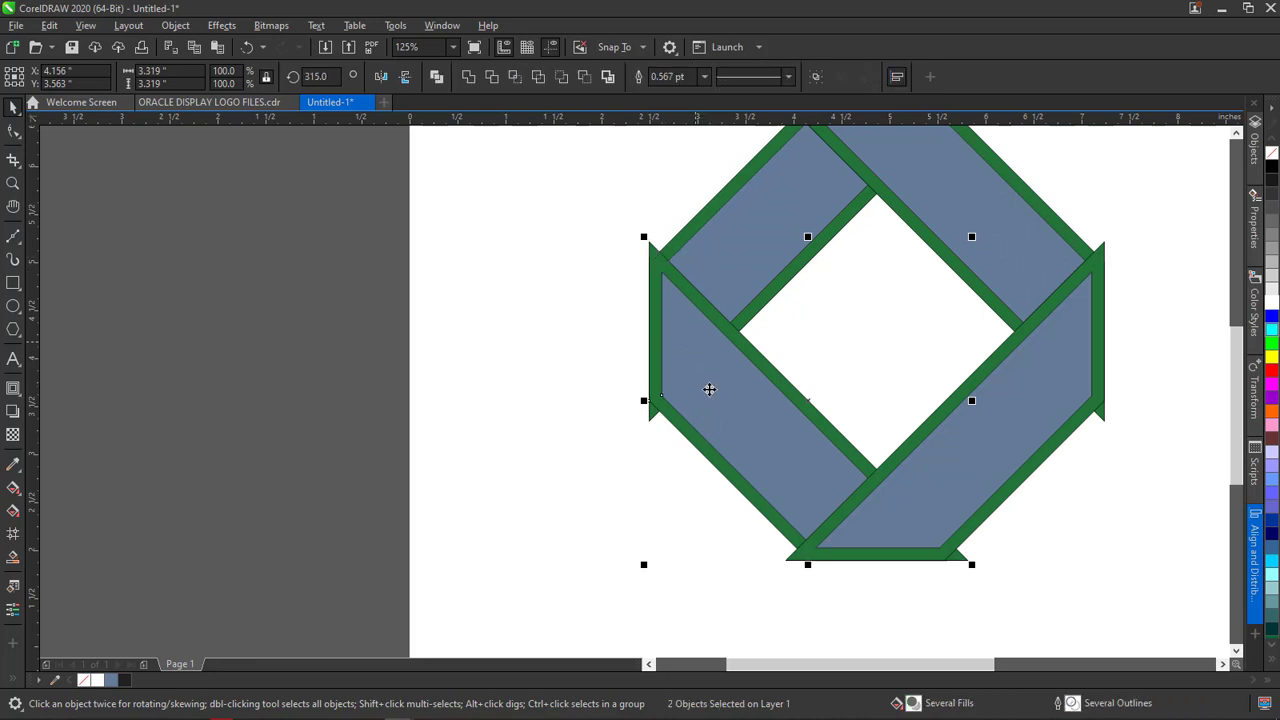
right_click(708, 331)
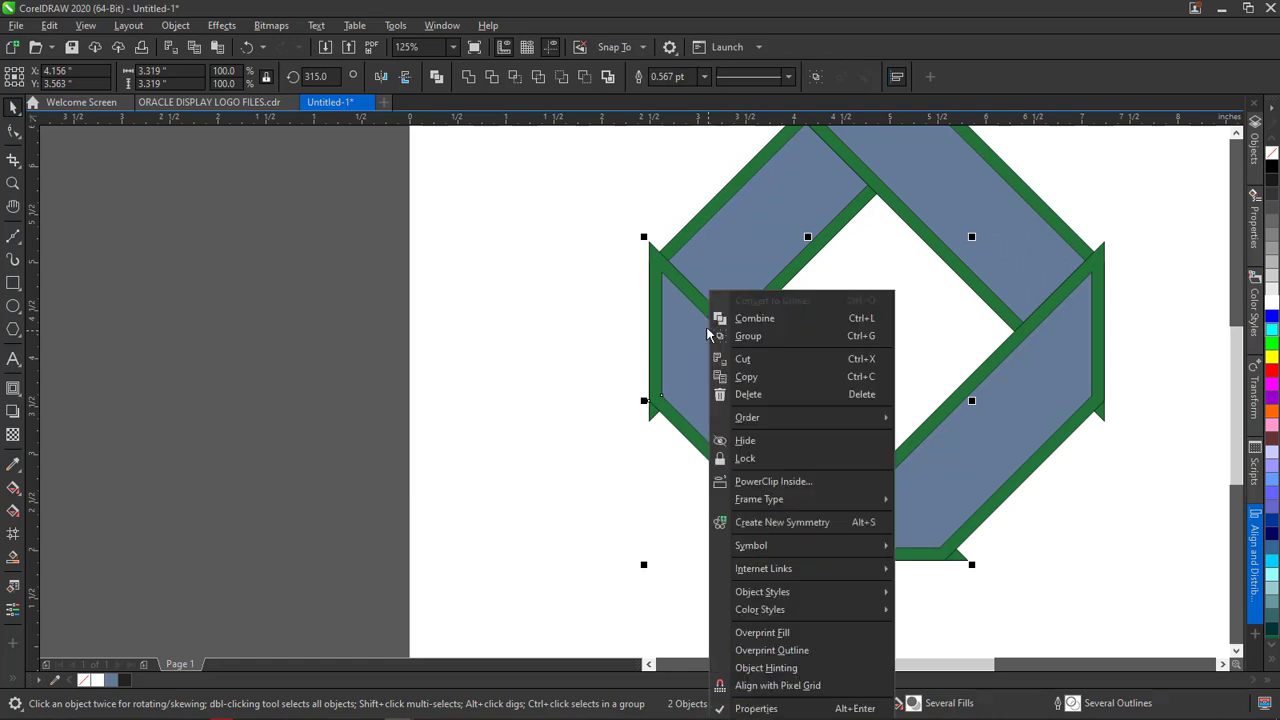
mouse_move(771, 418)
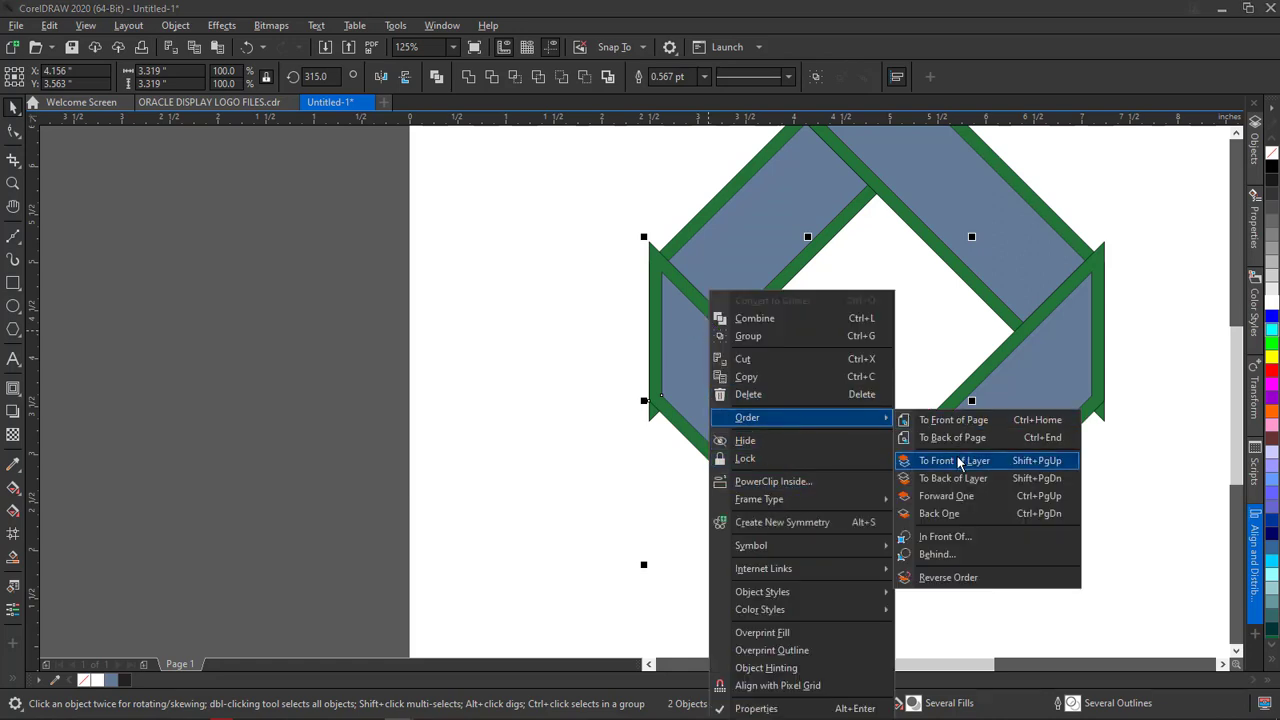
left_click(957, 461)
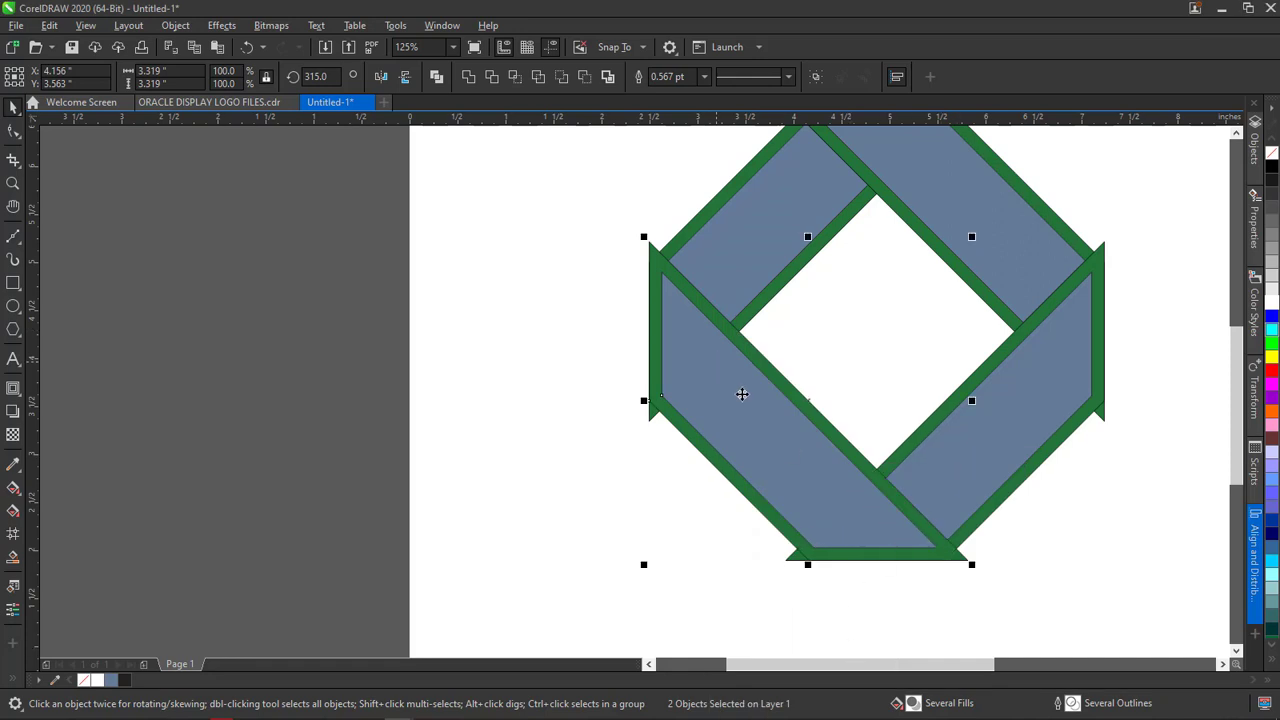
left_click(803, 570)
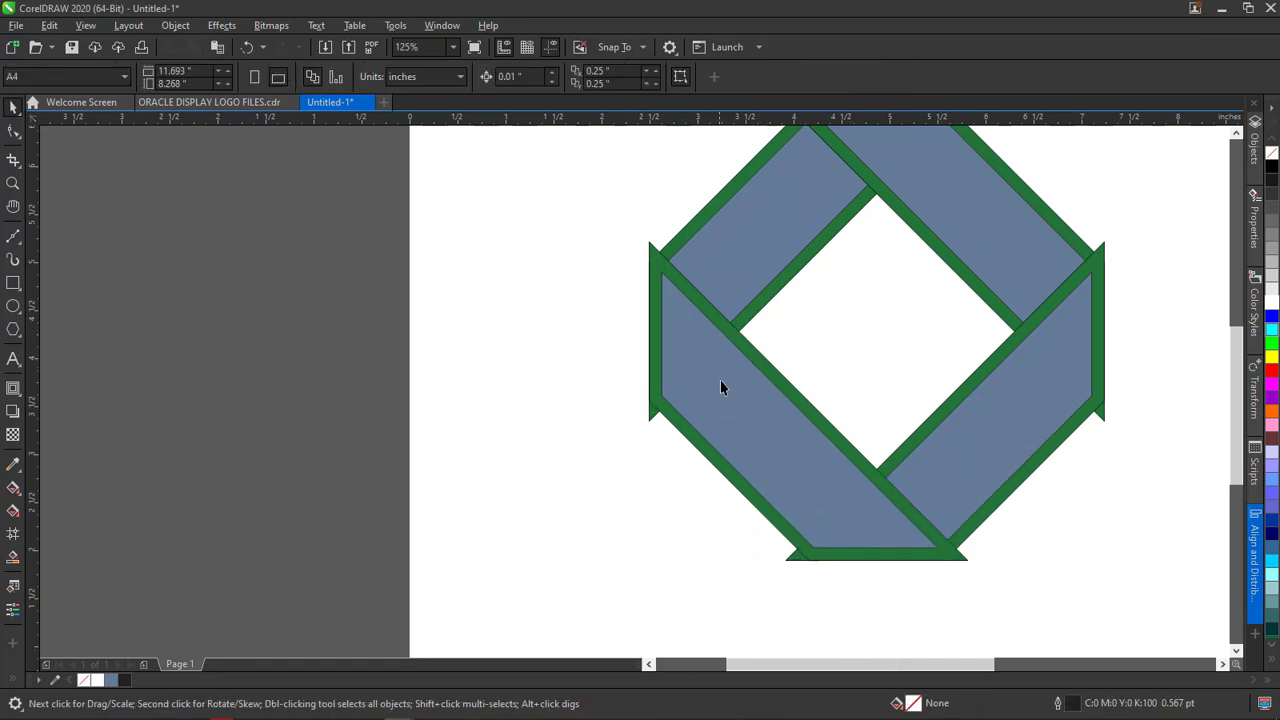
Trim the lower-right band using the lower-left band's separated contour as the cutting shape, after checking the gap in the reference logo
left_click(228, 104)
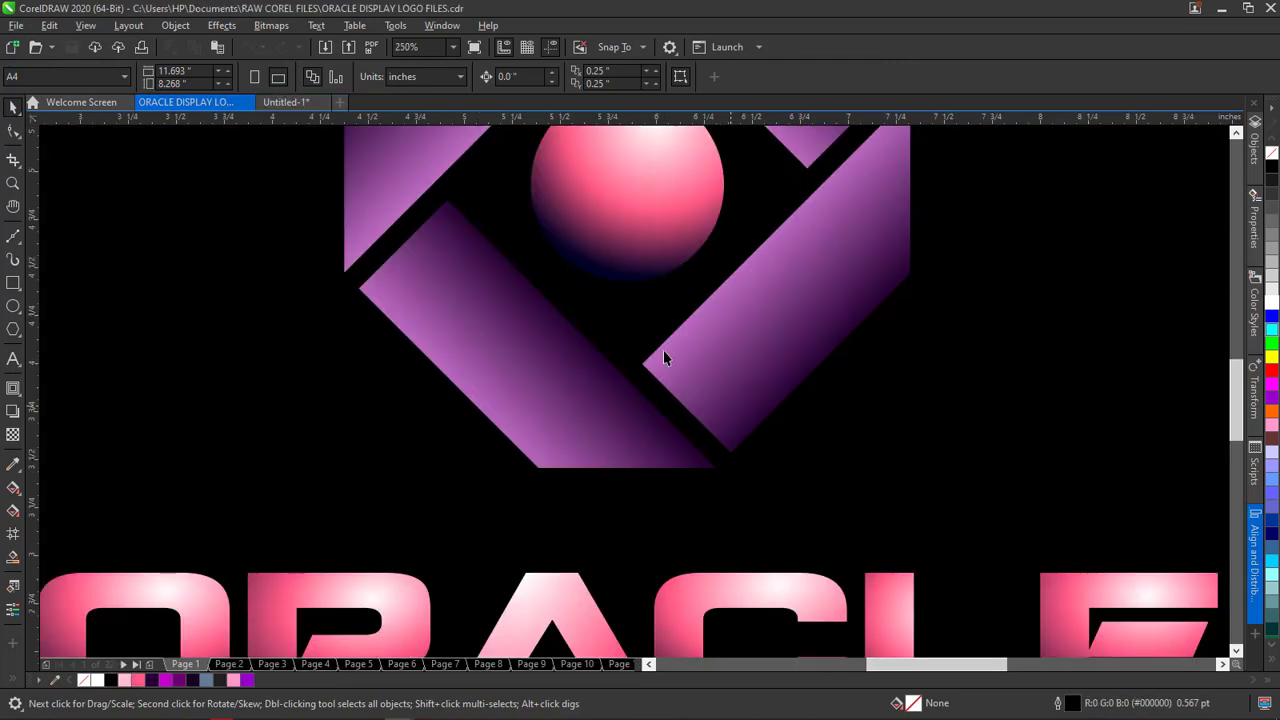
left_click(287, 102)
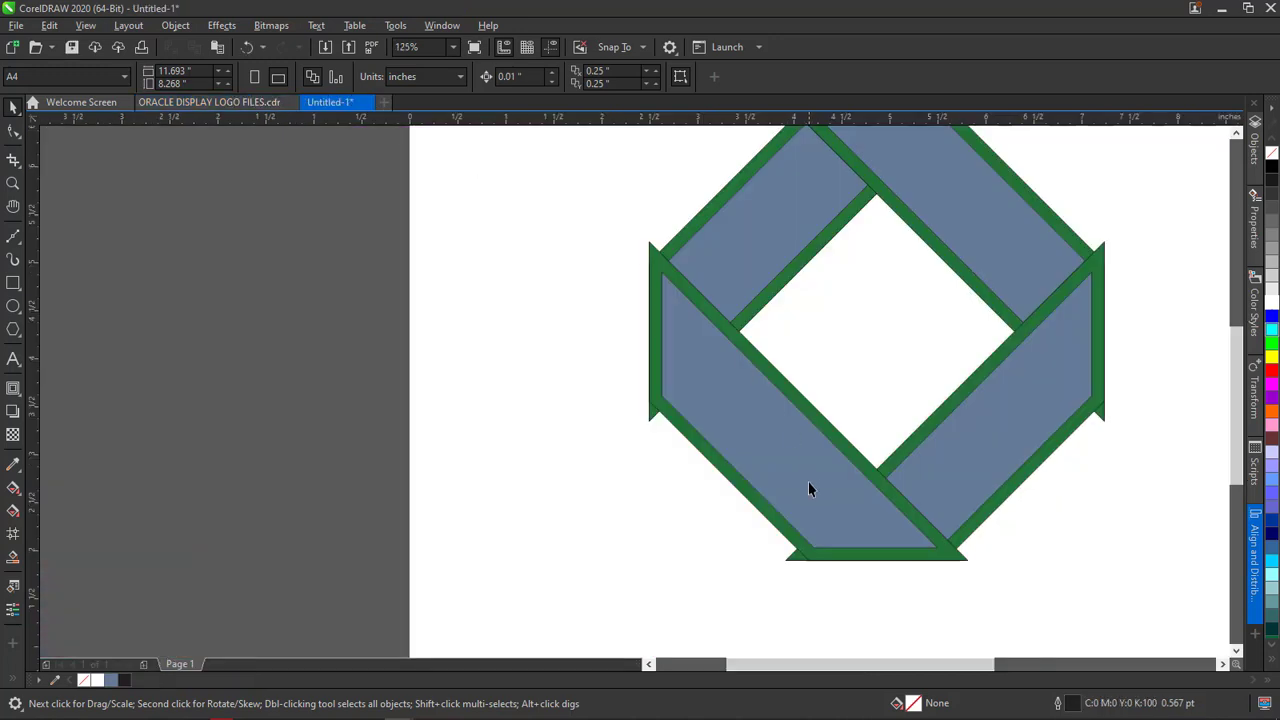
left_click(850, 454)
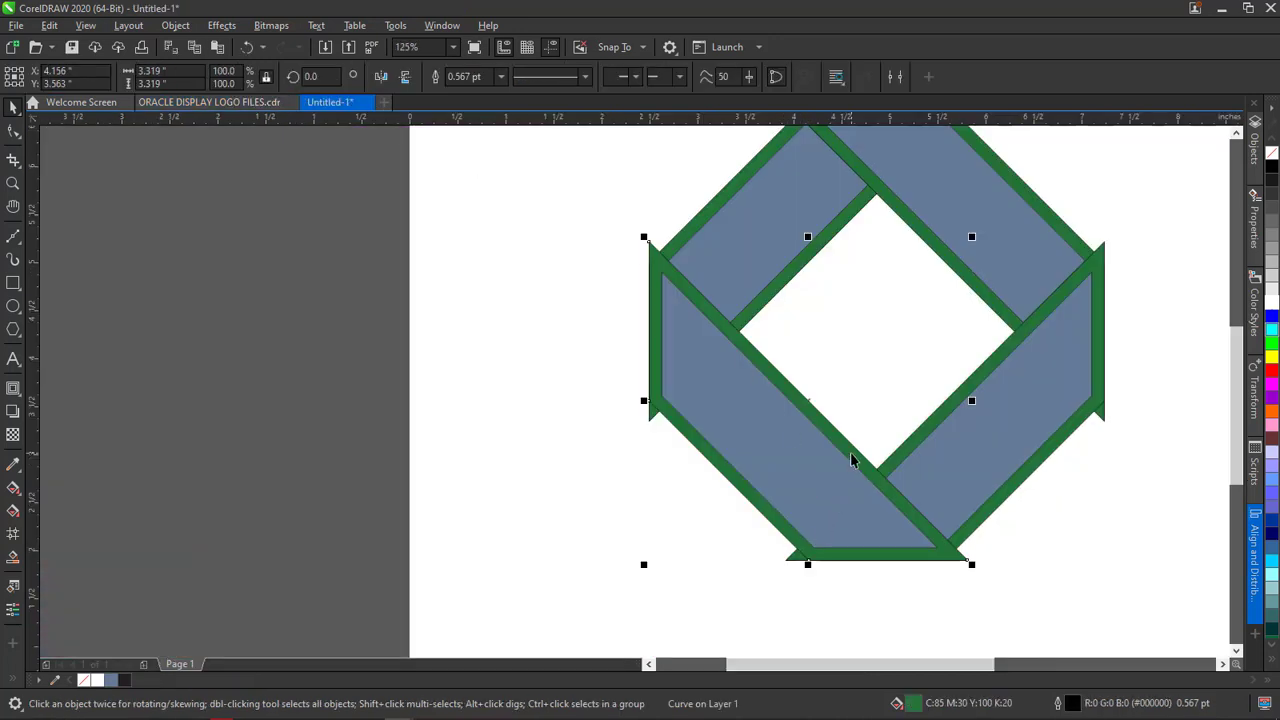
left_click(1066, 382, "shift")
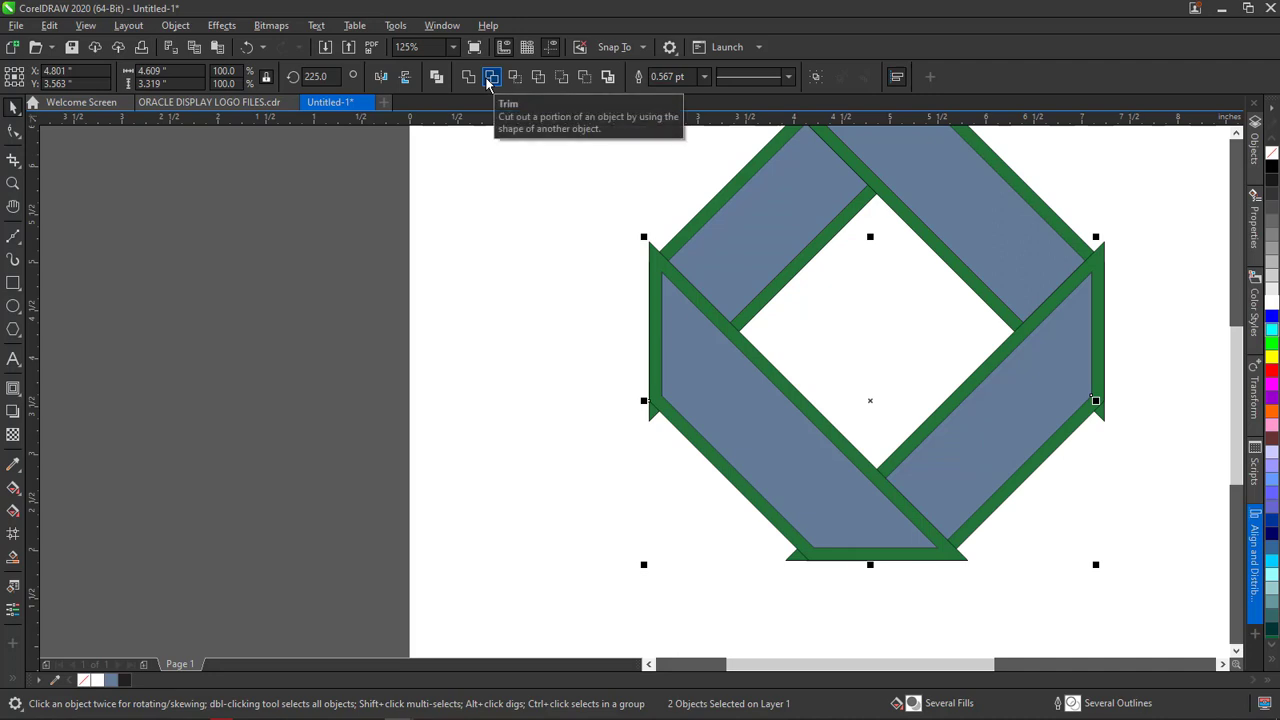
left_click(489, 80)
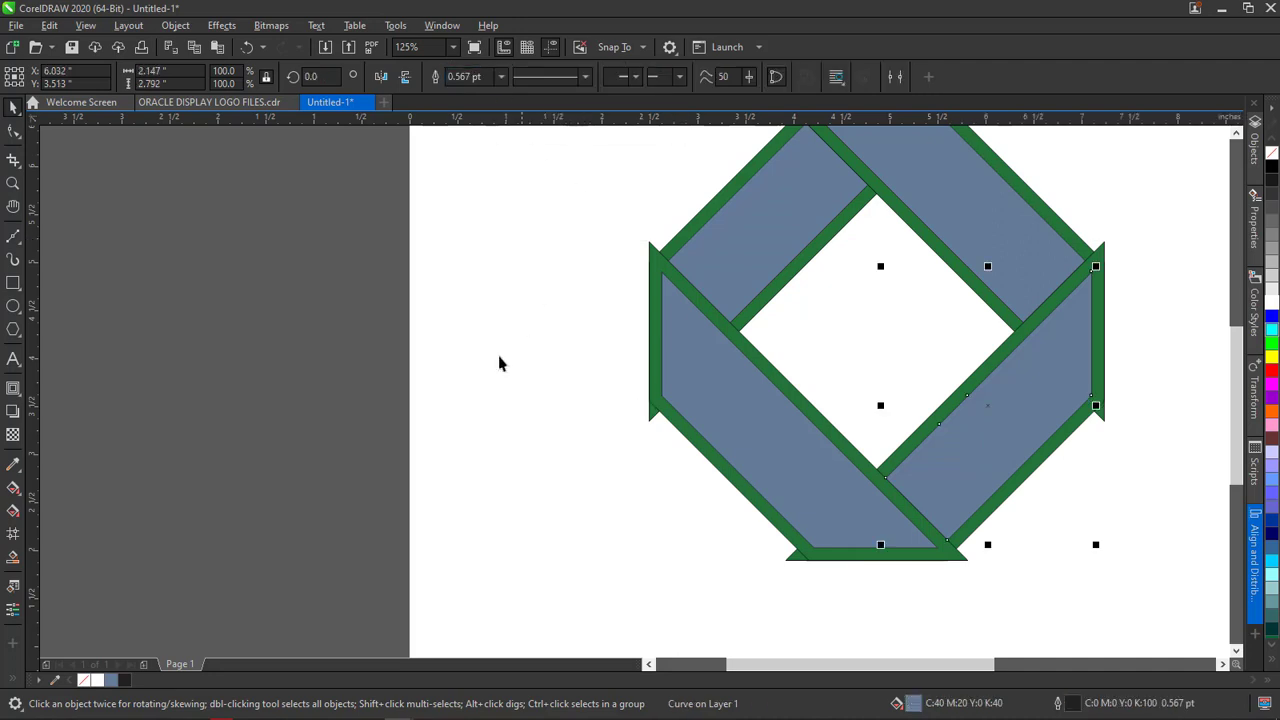
left_click(614, 418)
left_click(962, 485)
Bring the upper-left band and its green contour to the front of the layer, following the overlap in the reference logo
left_click(1238, 136)
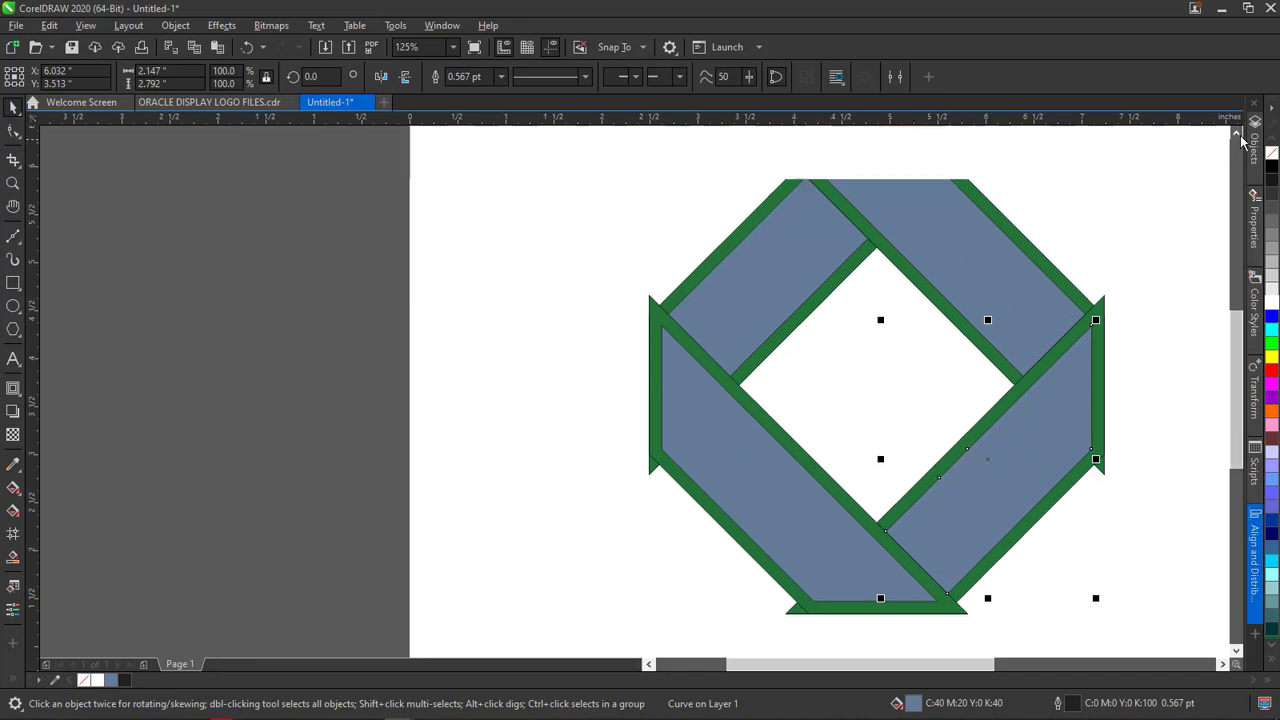
left_click(1238, 136)
left_click(1238, 136)
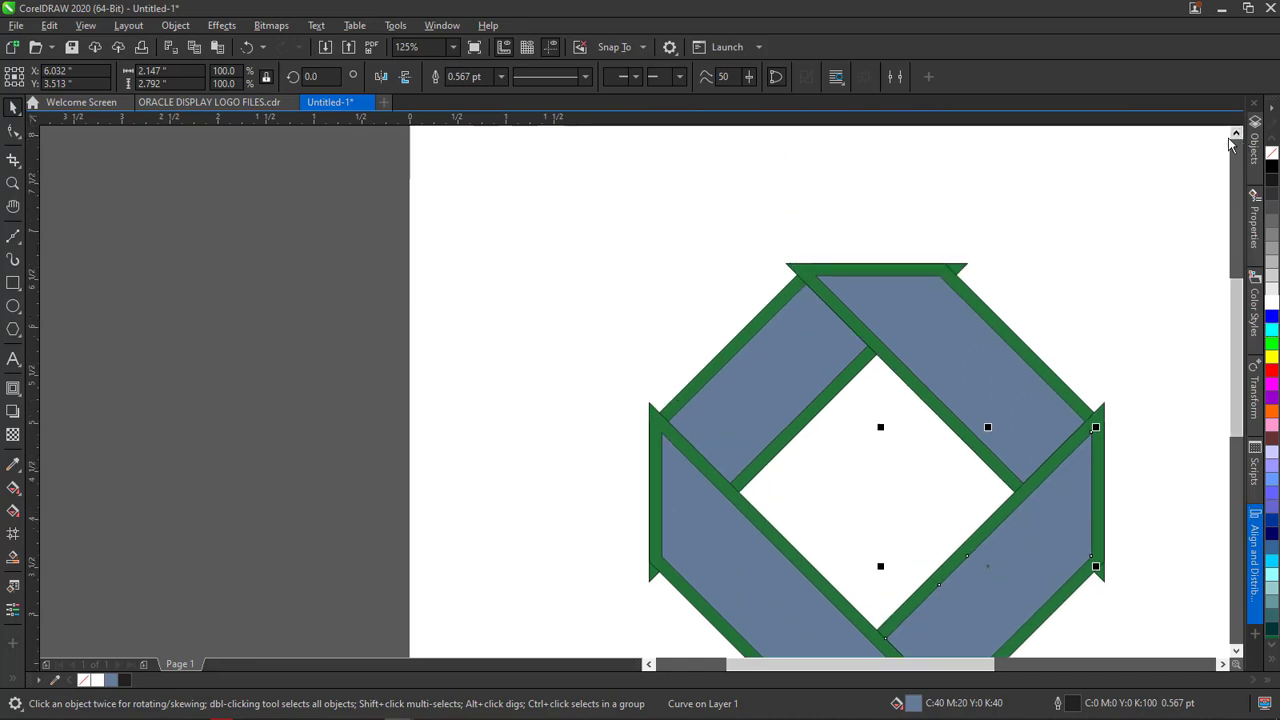
left_click(784, 292)
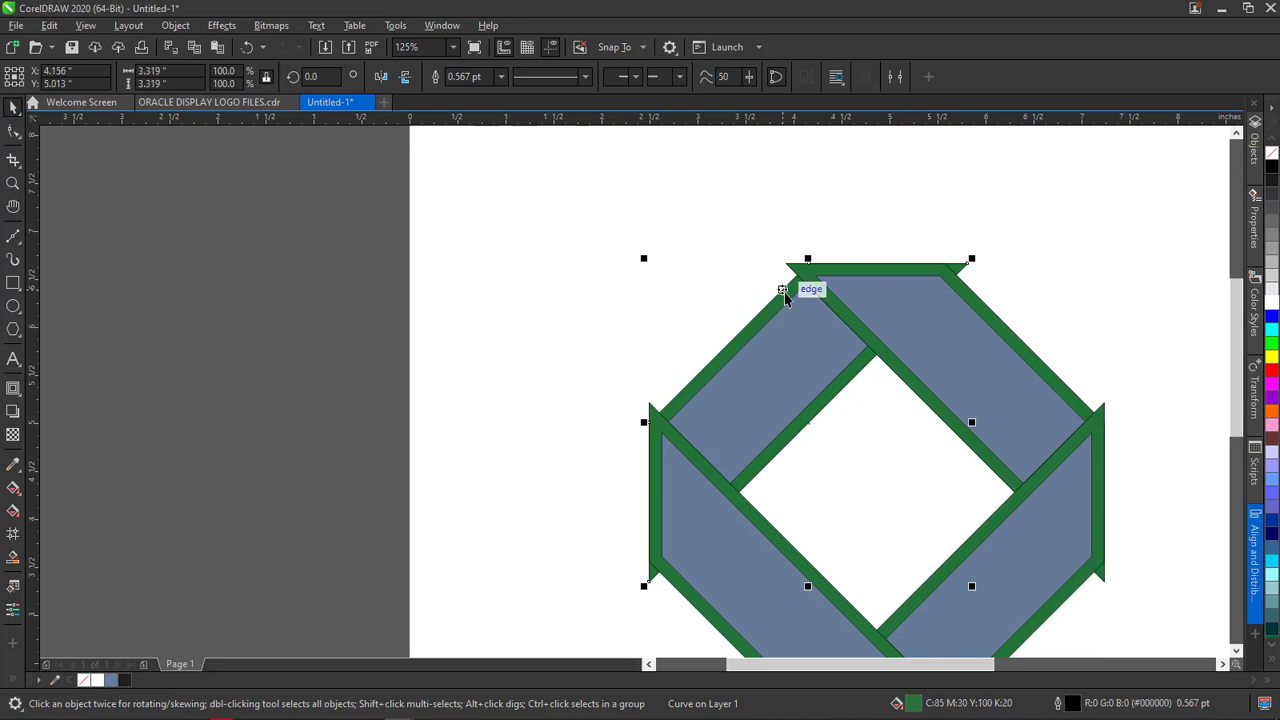
left_click(789, 360, "shift")
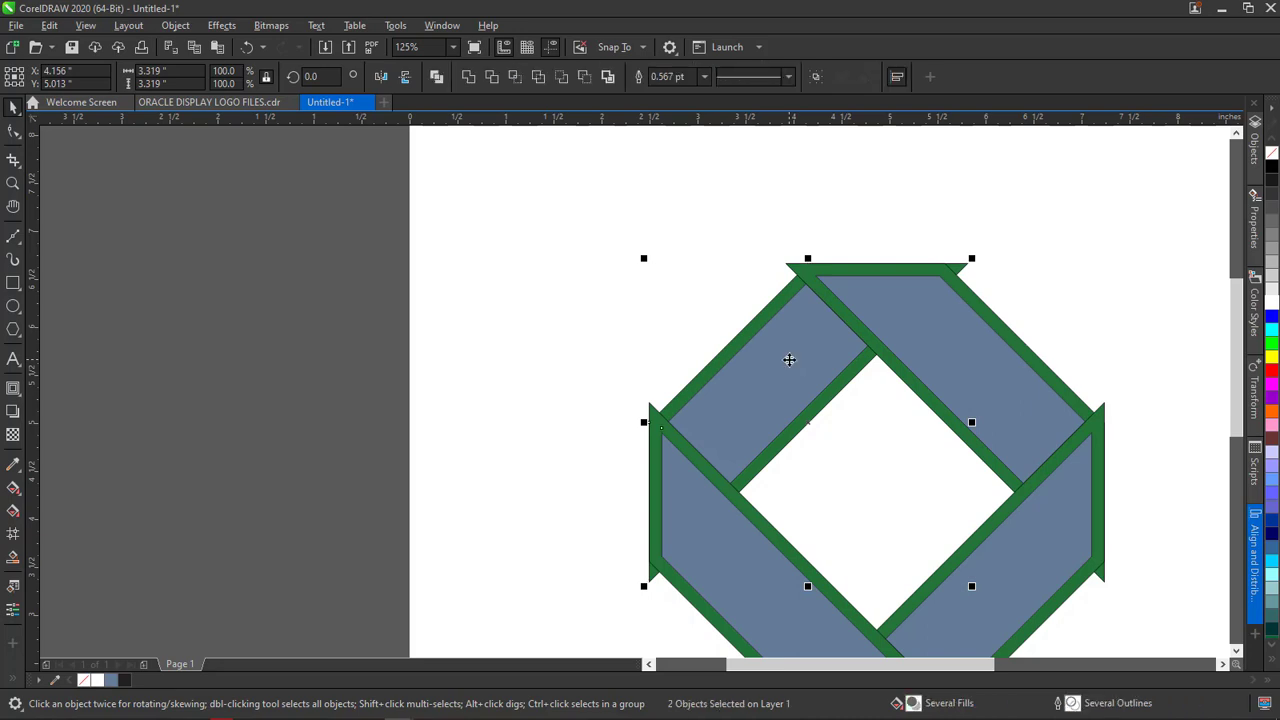
left_click(226, 104)
scroll(418, 217, "down", 4)
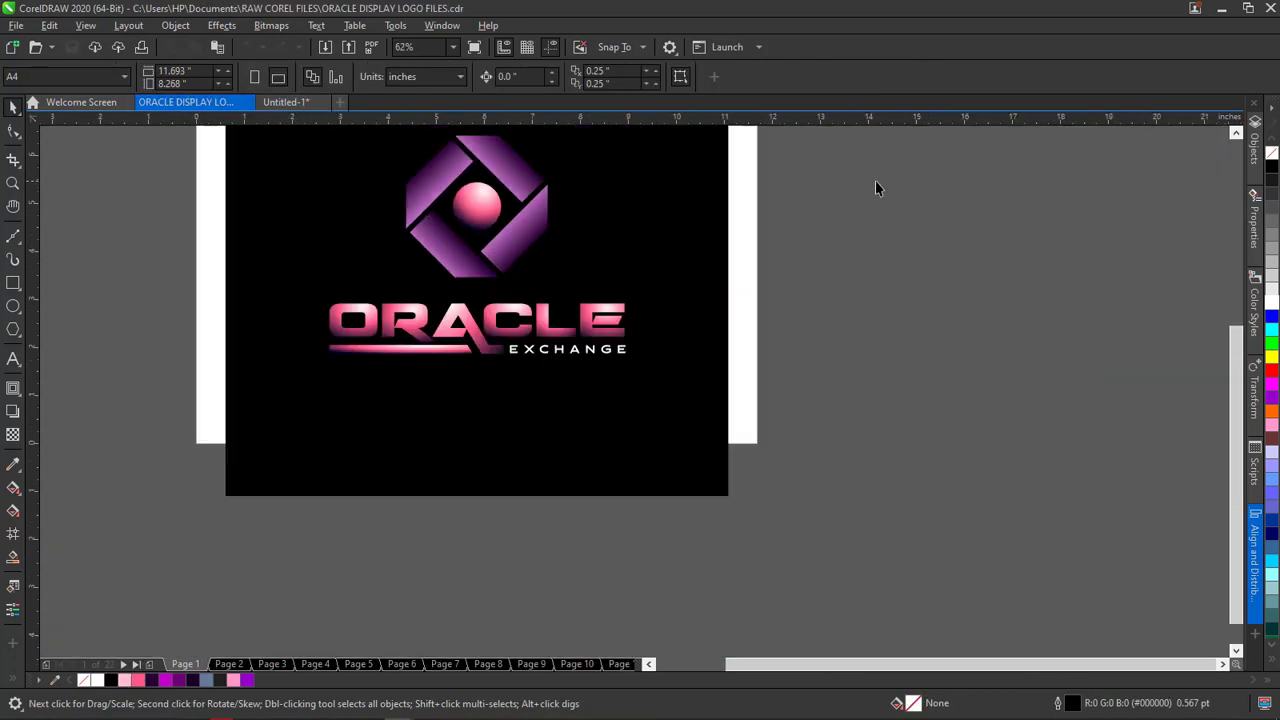
left_click(1236, 132)
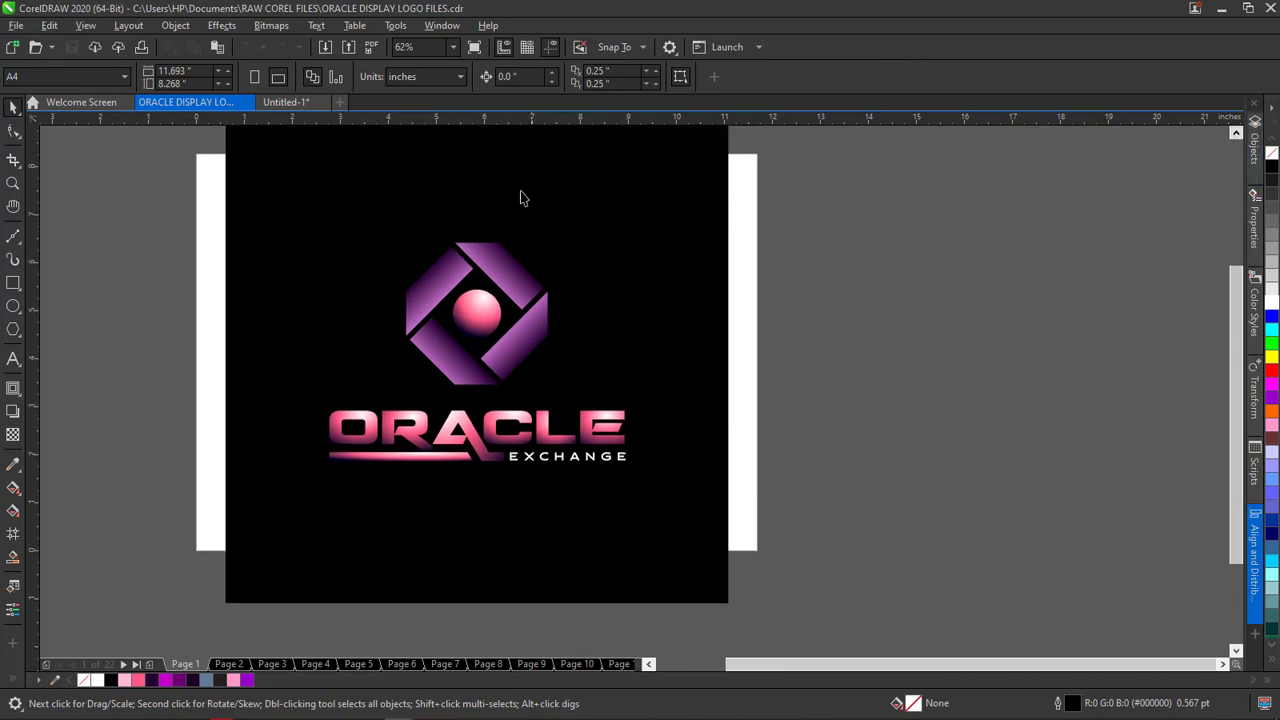
scroll(450, 268, "up", 2)
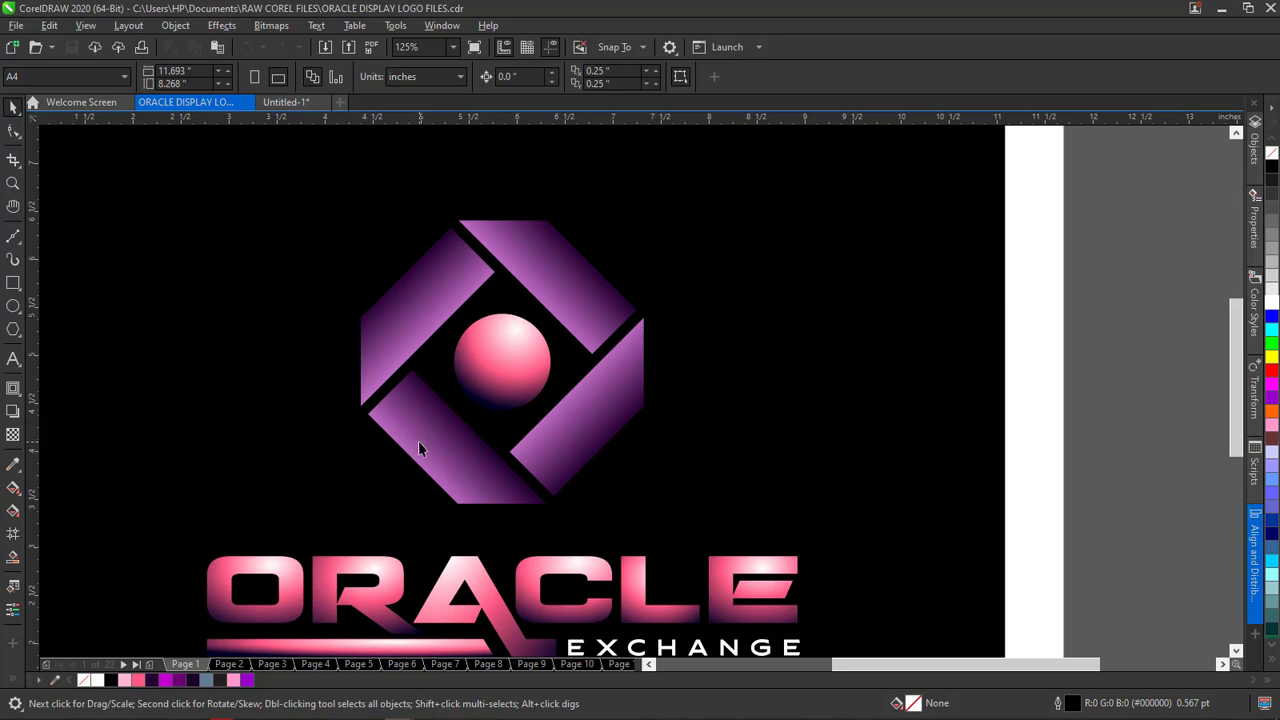
left_click(289, 104)
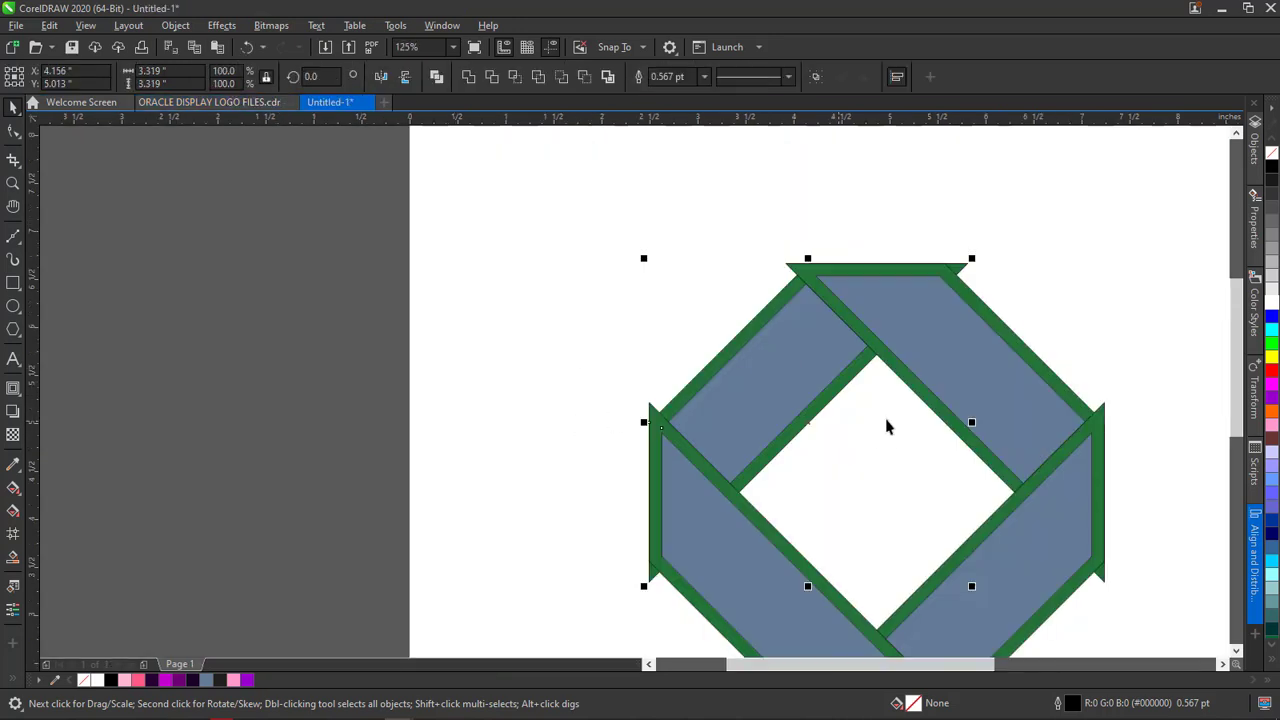
right_click(804, 394)
mouse_move(853, 427)
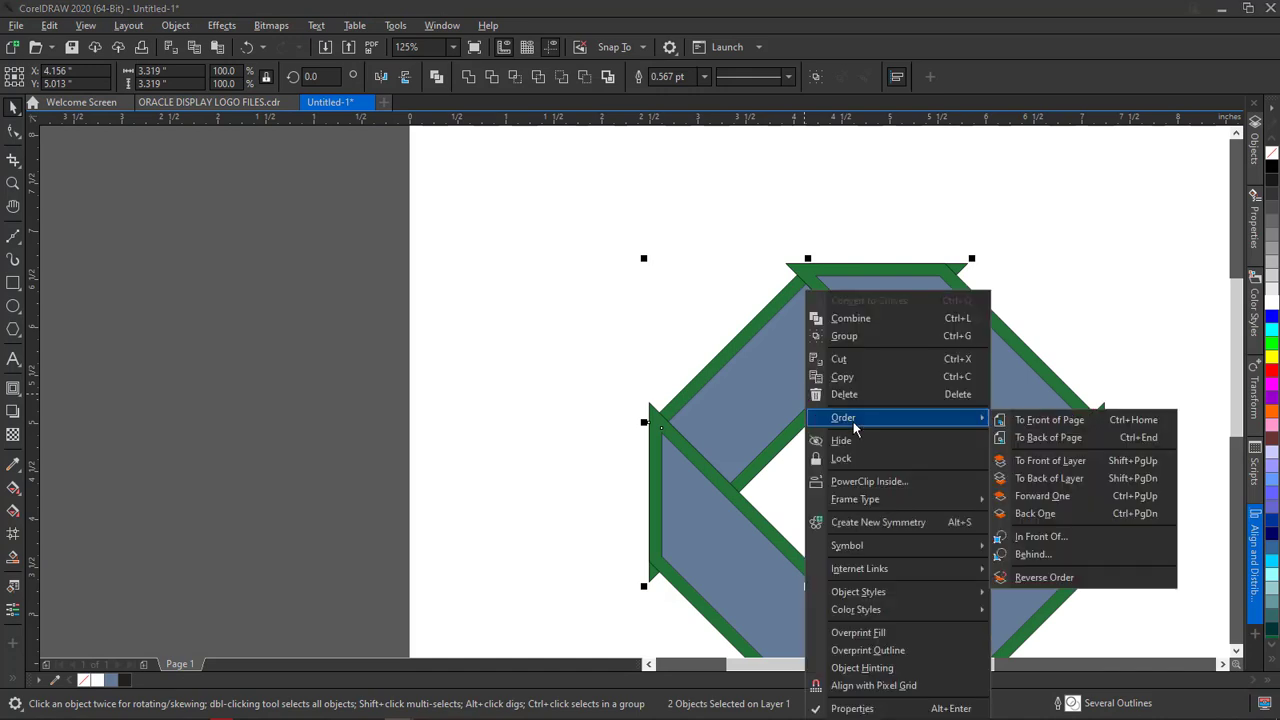
left_click(1060, 460)
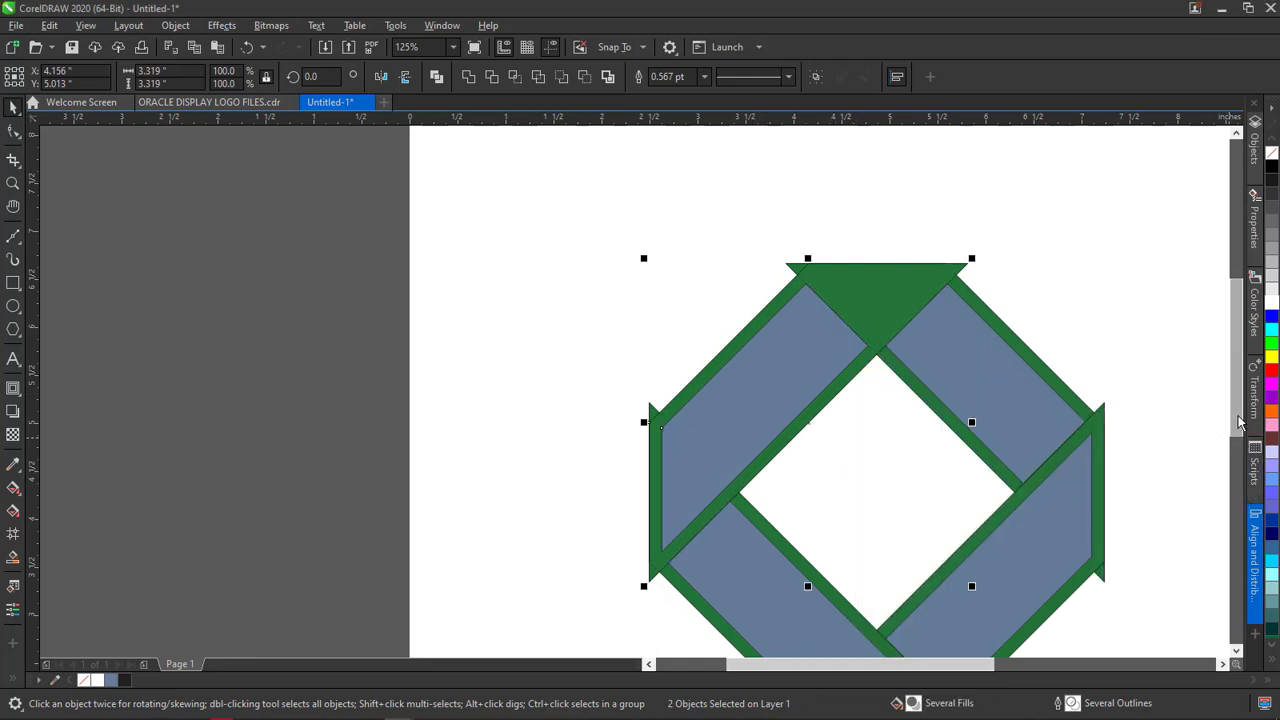
left_click_drag(1237, 390, 1237, 405)
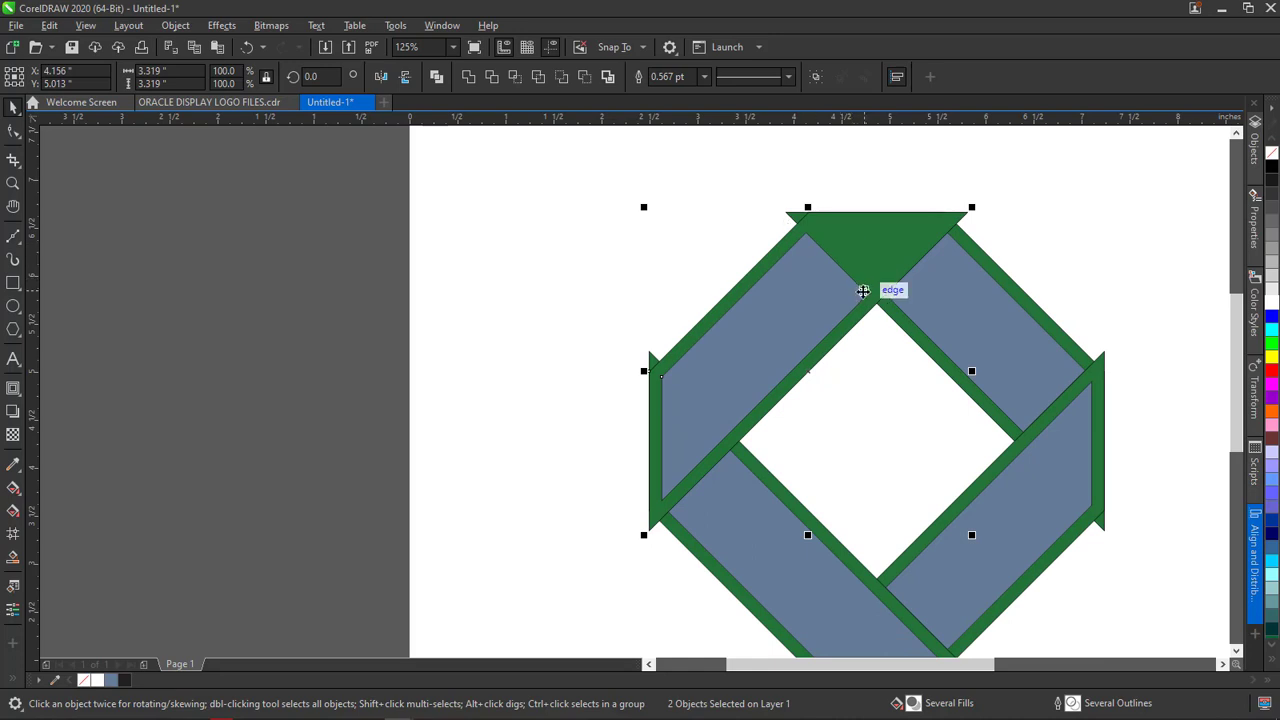
key("Escape")
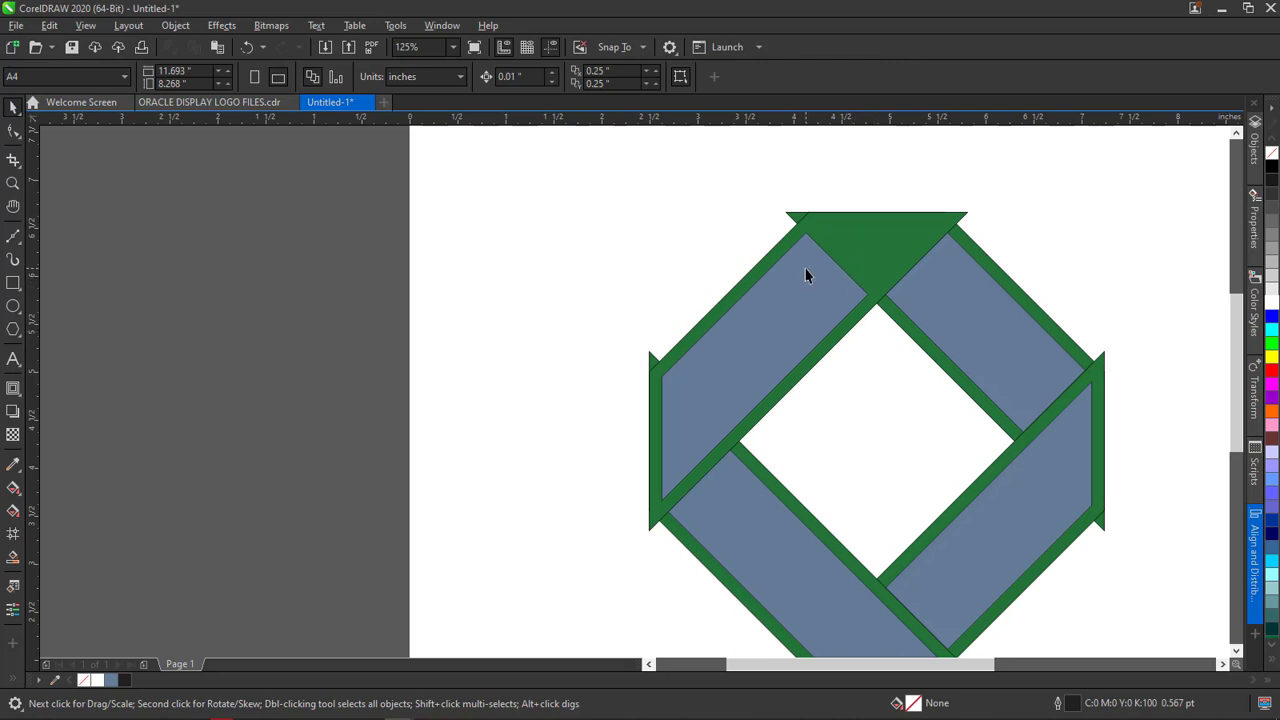
Trim the lower-left band using the upper-left band's separated contour as the cutting shape
left_click(820, 355)
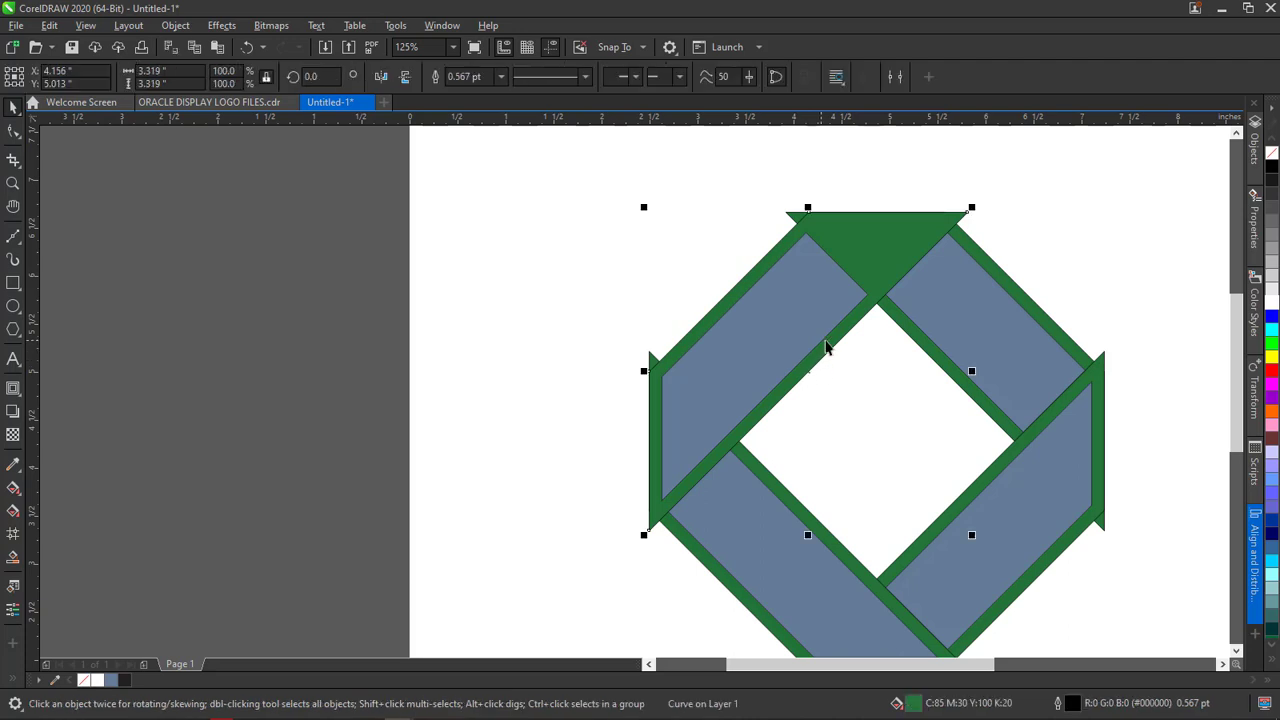
left_click(762, 543)
left_click(762, 543, "shift")
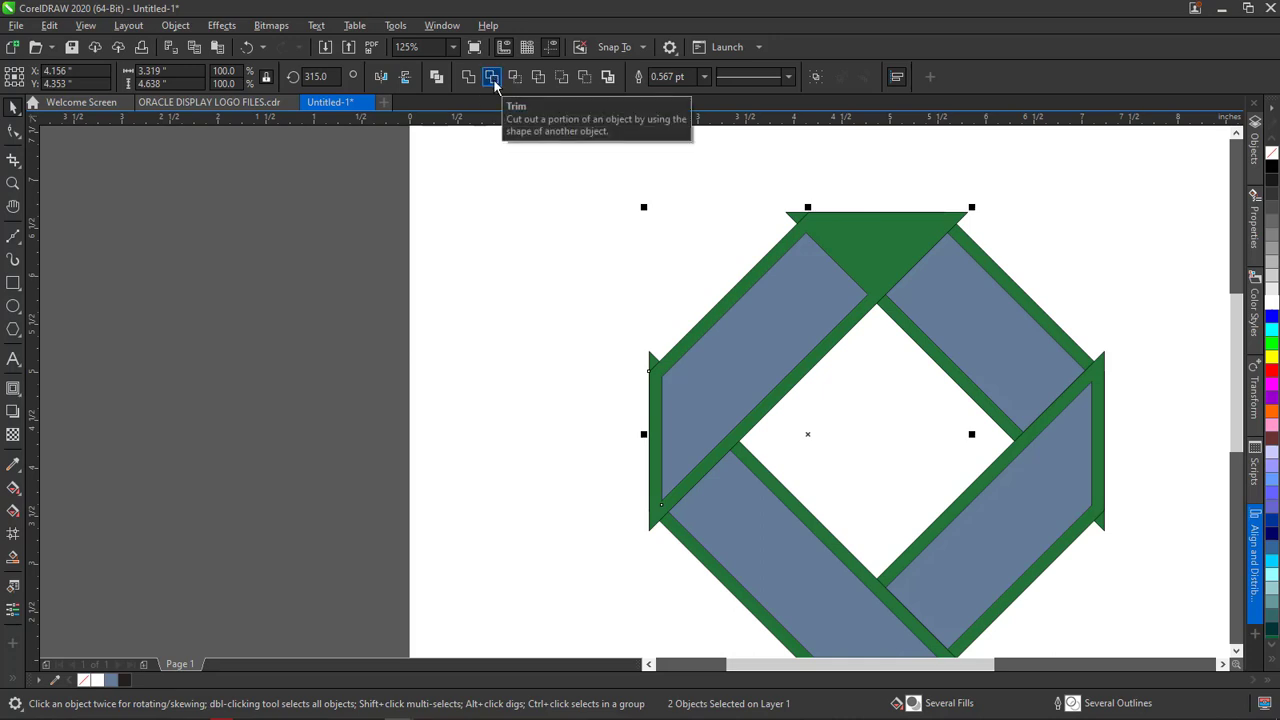
left_click(493, 79)
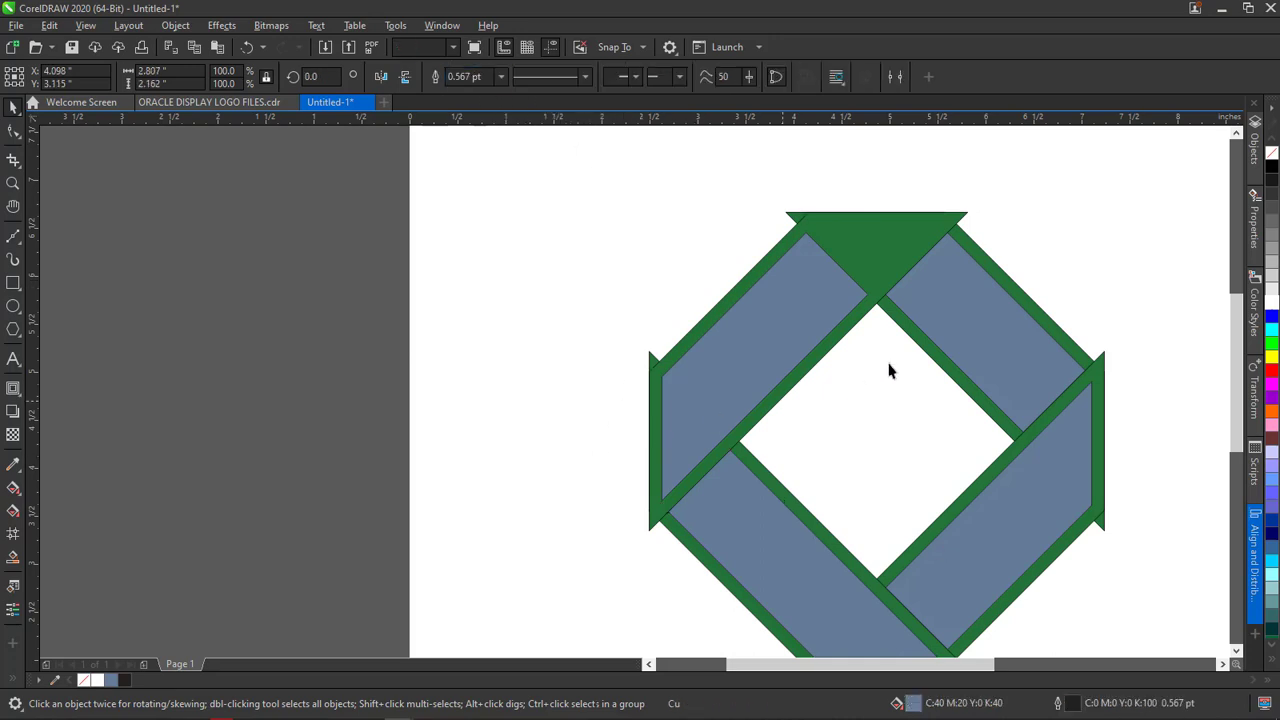
Delete the four green contour shapes, leaving only the trimmed blue-grey bands
left_click(870, 240)
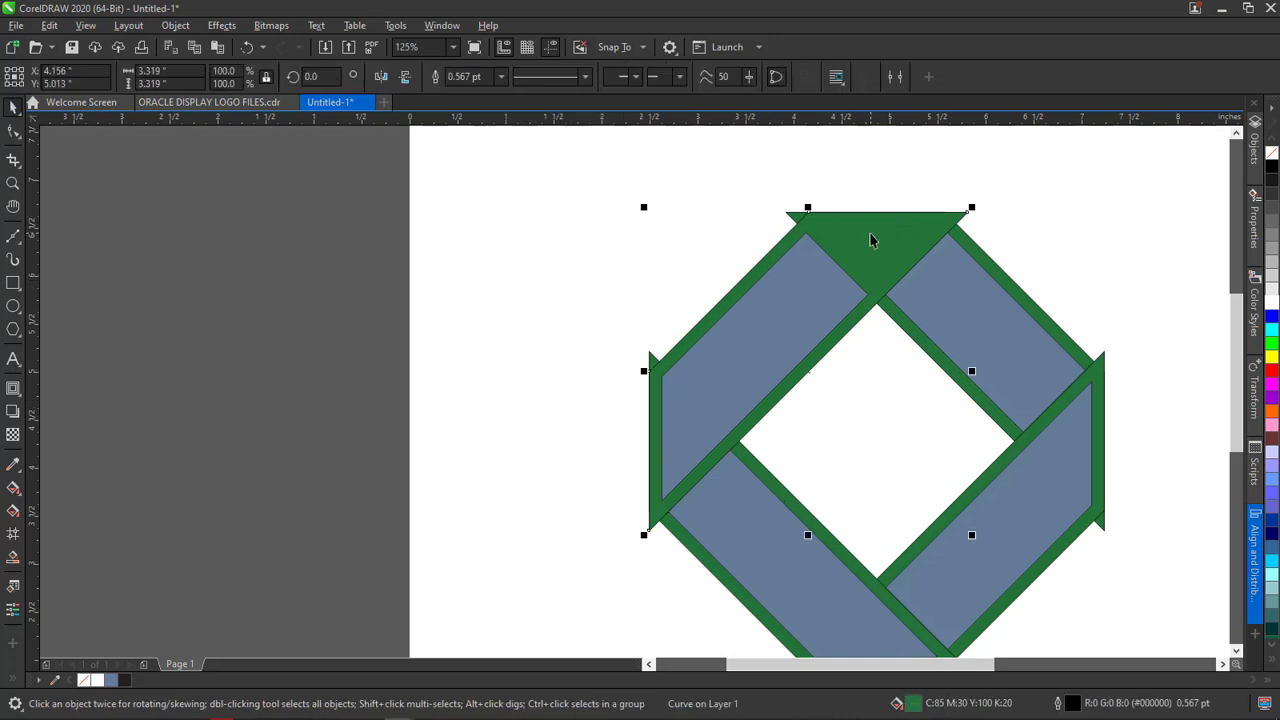
key("Delete")
left_click(793, 226)
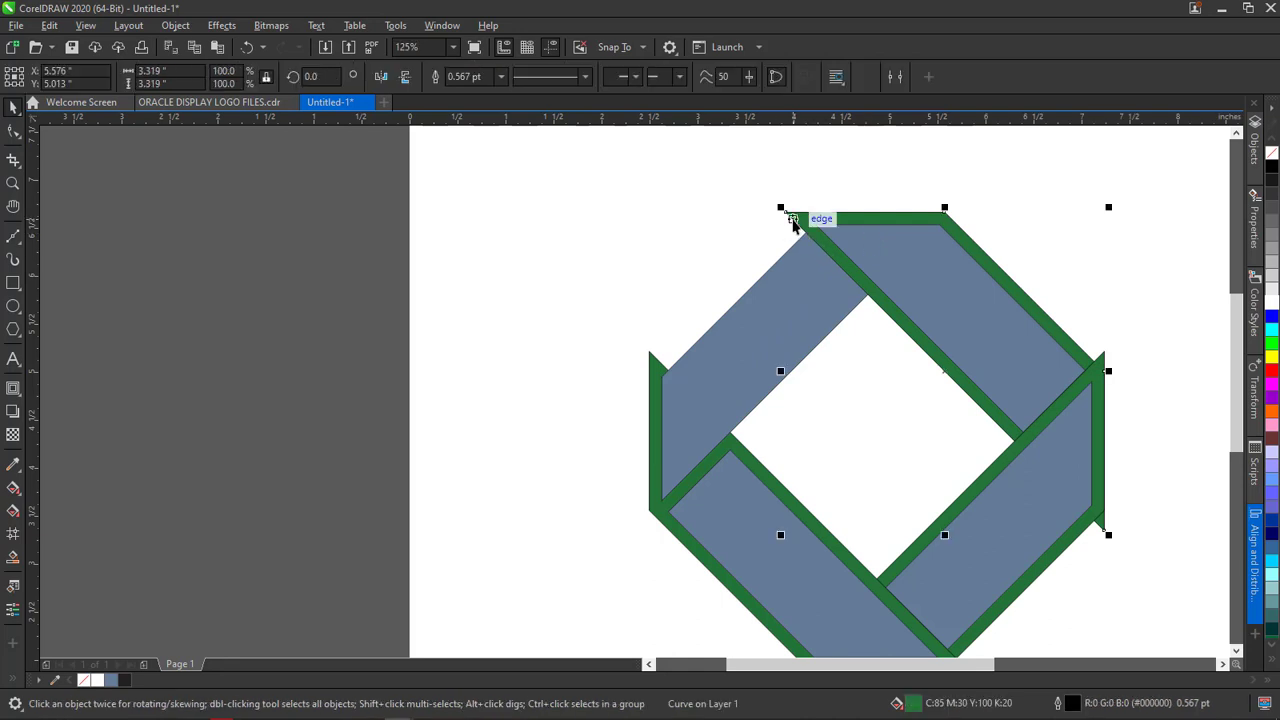
key("Delete")
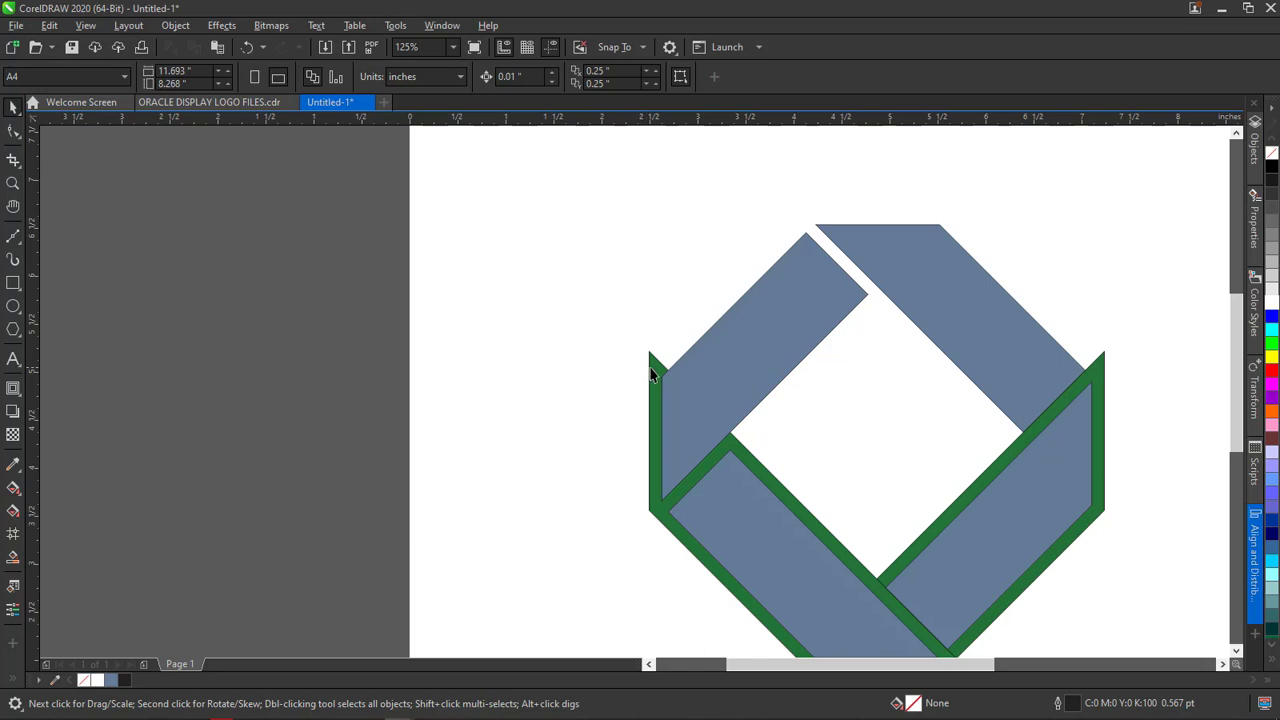
left_click(649, 369)
key("Delete")
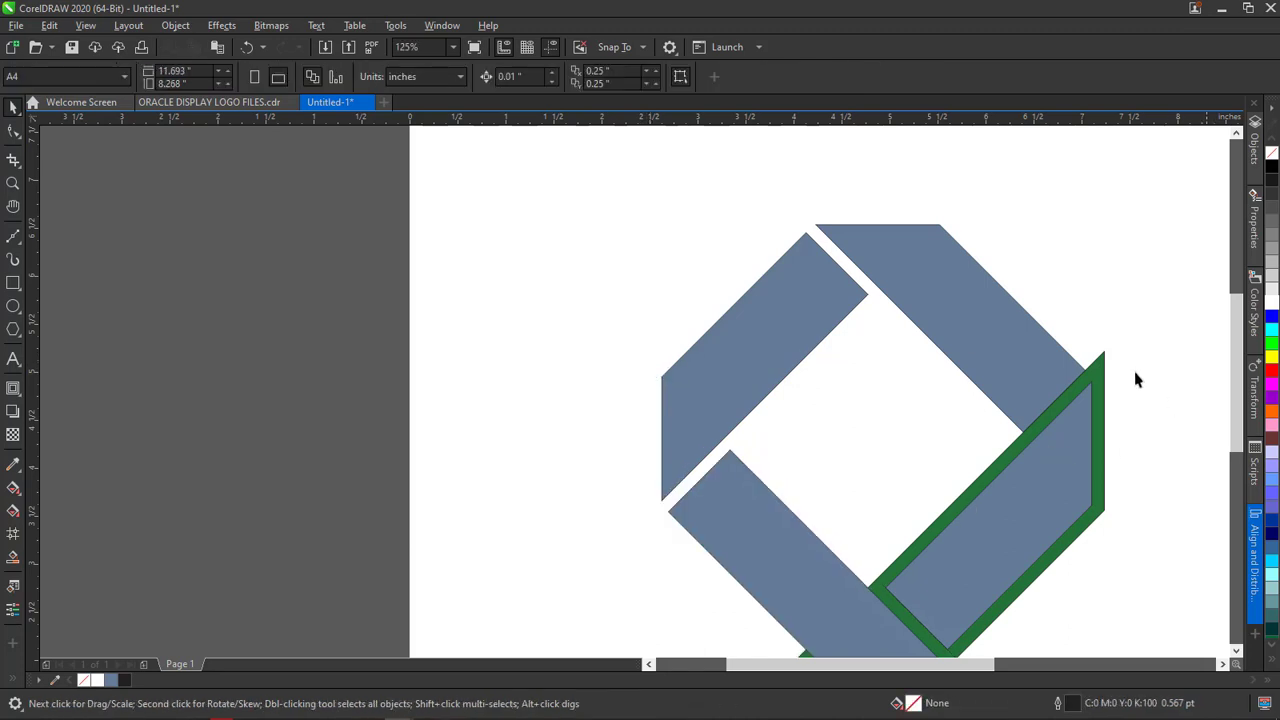
left_click(1082, 372)
key("Delete")
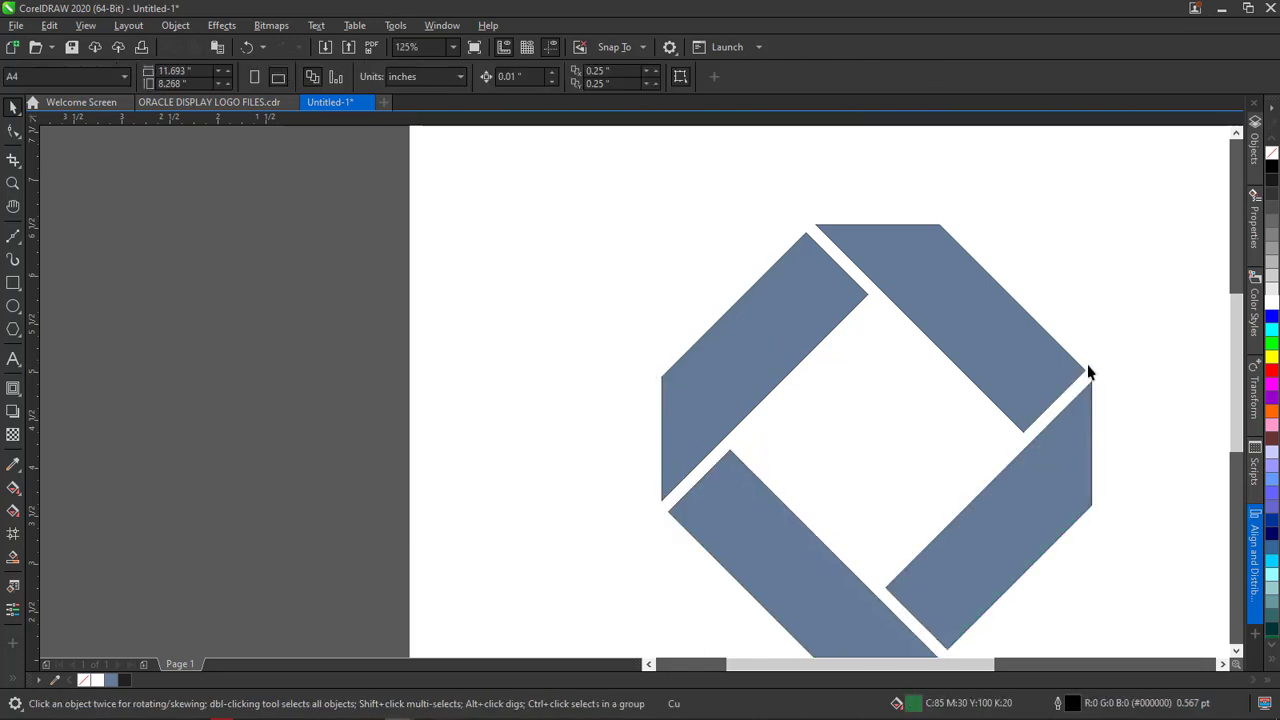
scroll(1238, 435, "down", 3)
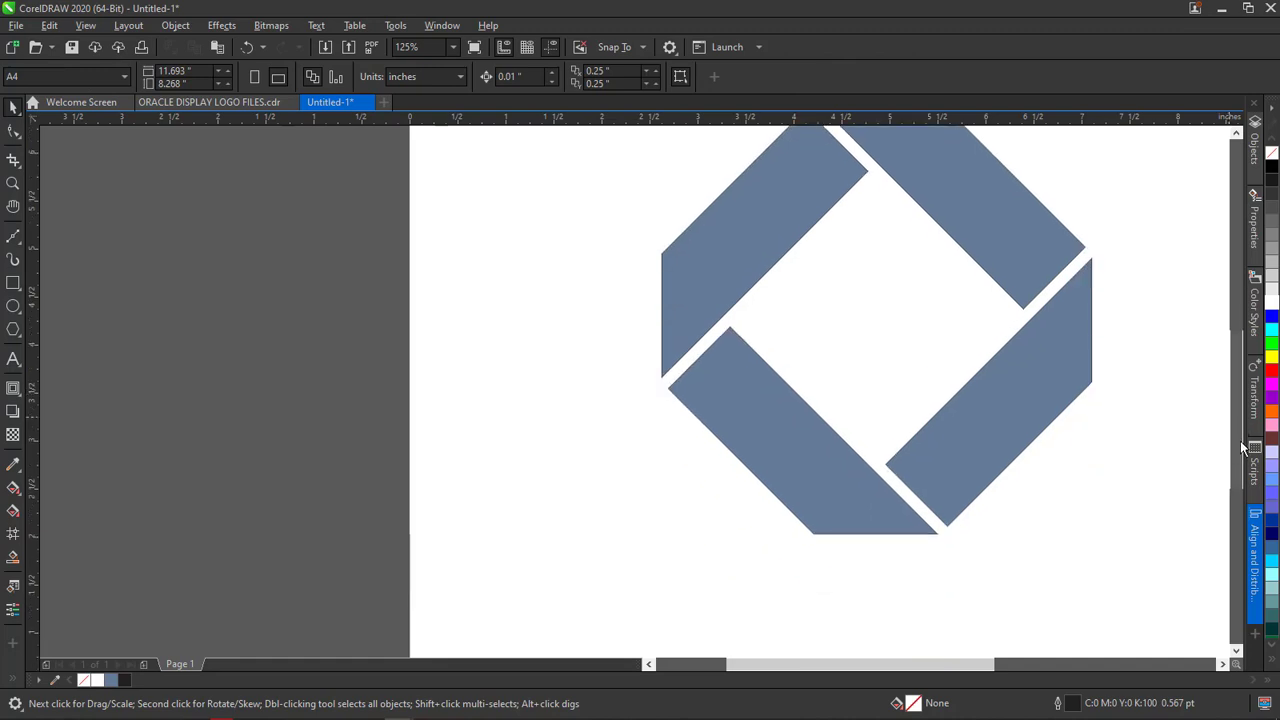
scroll(1222, 672, "right", 5)
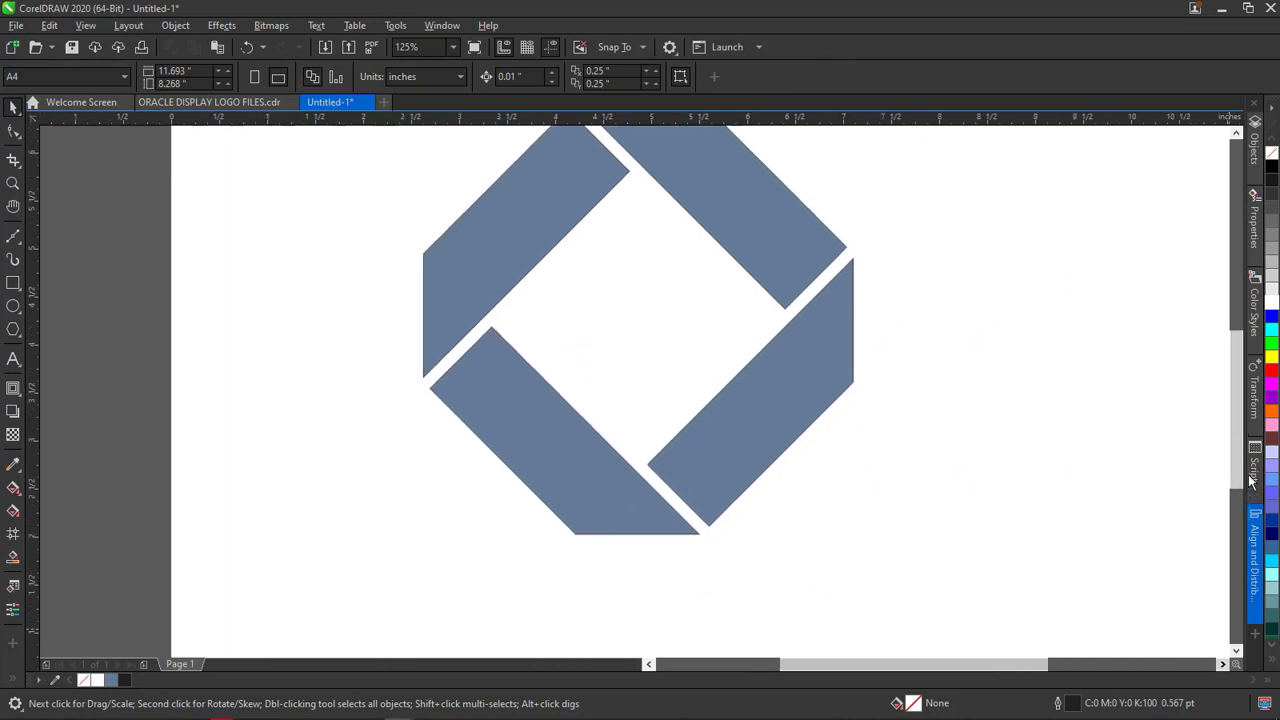
Draw a circle about 1.37 inches in diameter inside the ring of bands, after checking the sphere in the reference logo
scroll(1233, 433, "up", 3)
scroll(1232, 432, "down", 1)
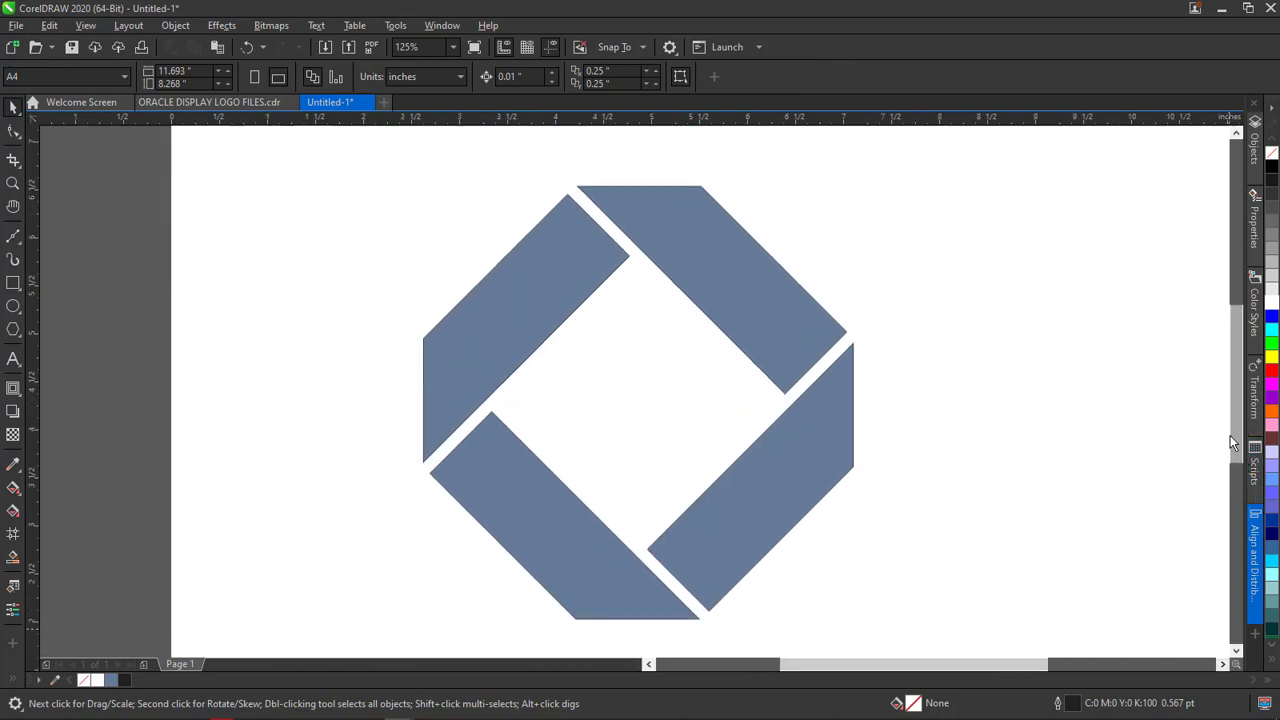
left_click(232, 102)
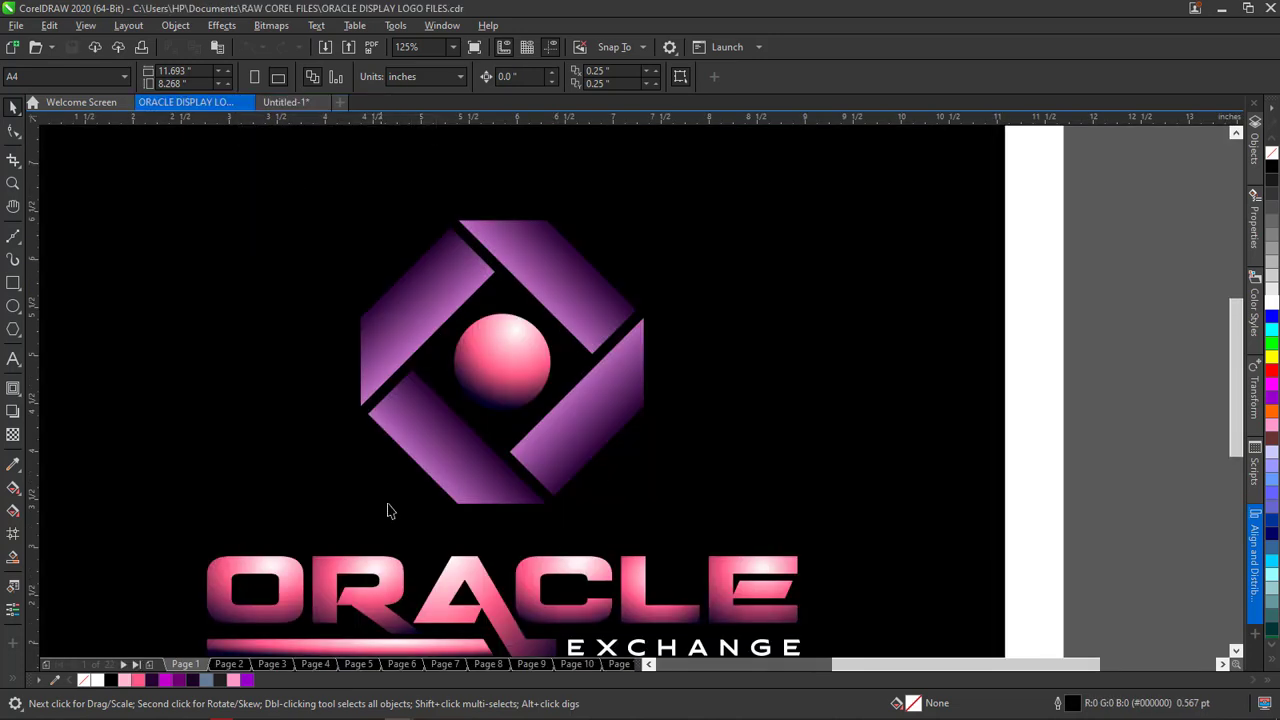
left_click(286, 102)
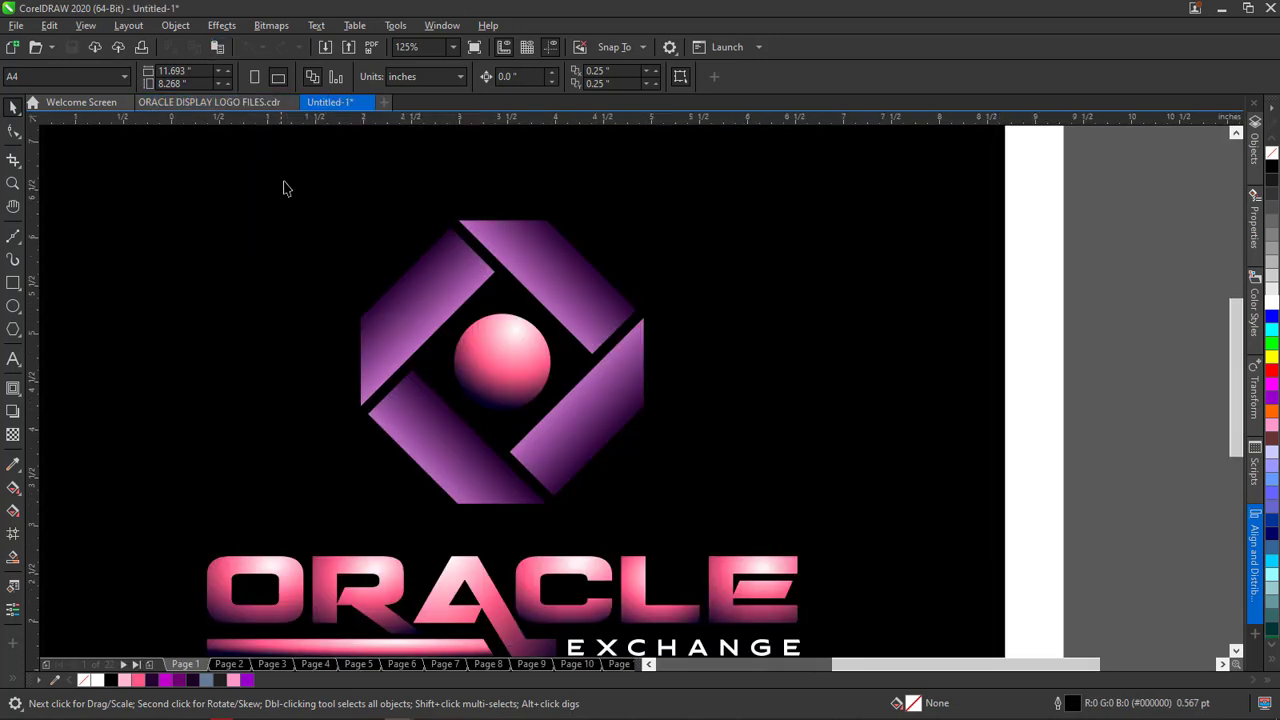
left_click(12, 307)
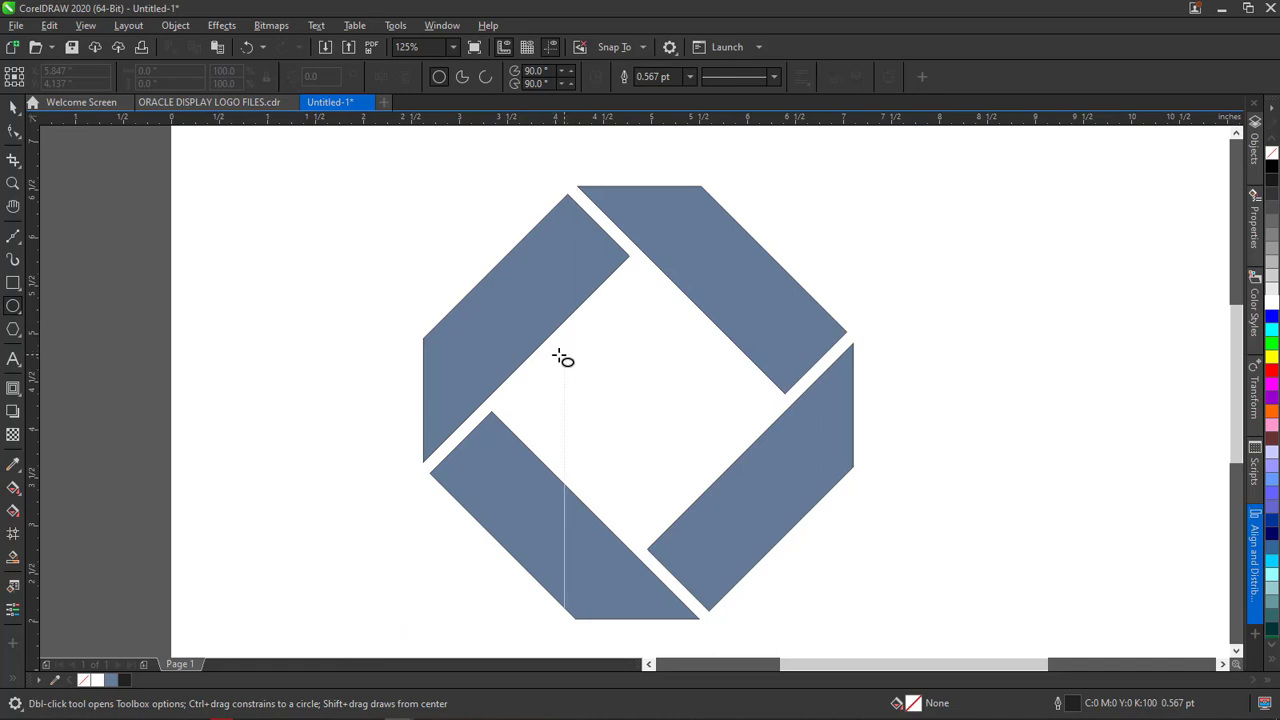
left_click_drag(563, 356, 698, 488)
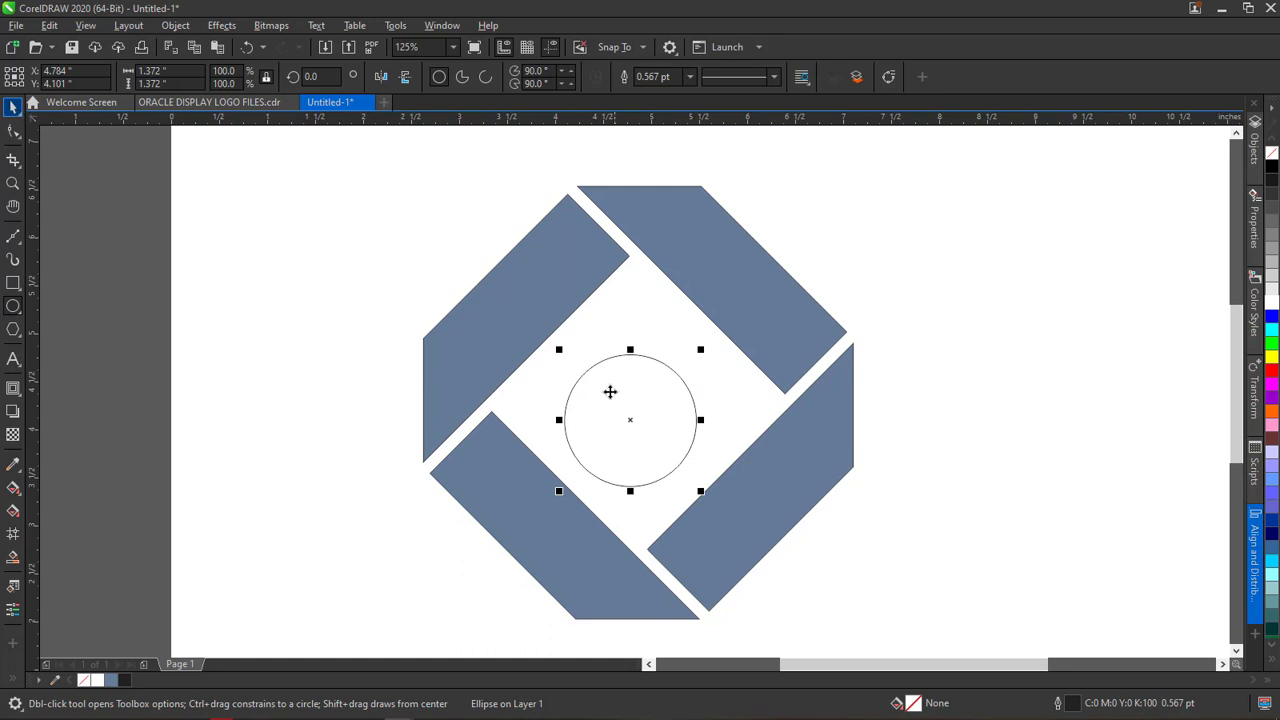
key("space")
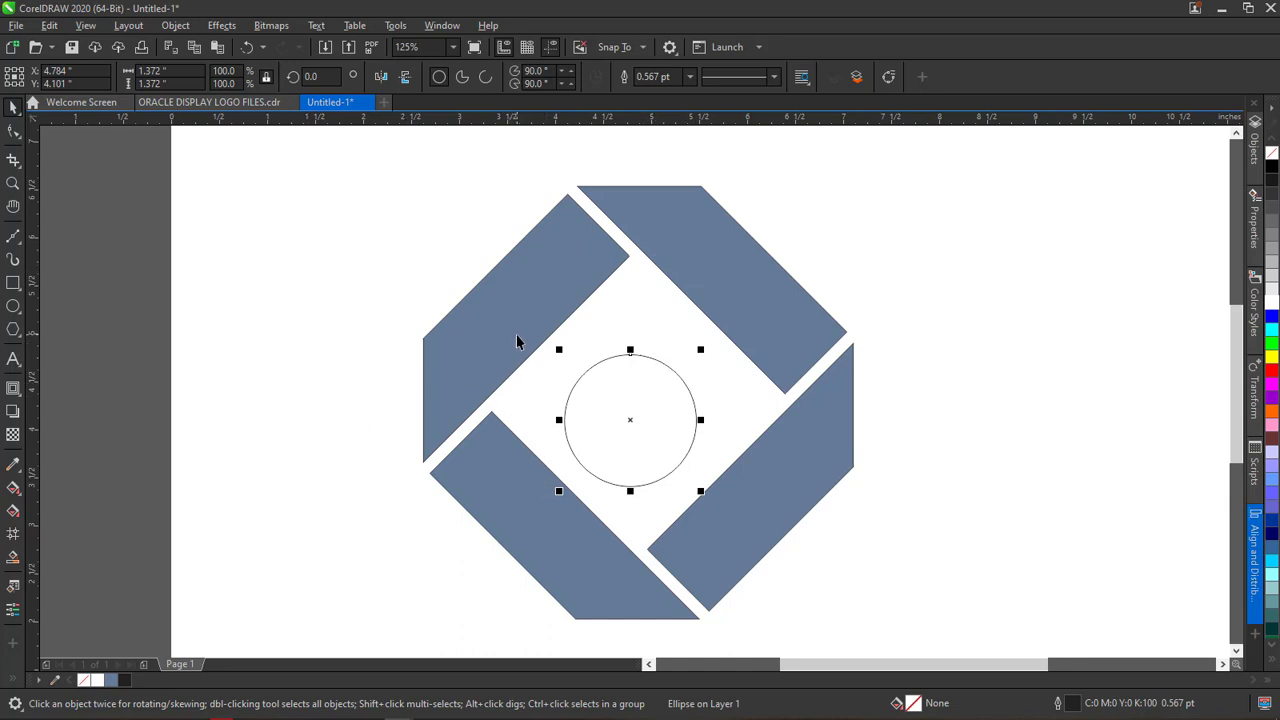
Group the four blue-grey bands, leaving the circle out of the group
left_click(280, 319)
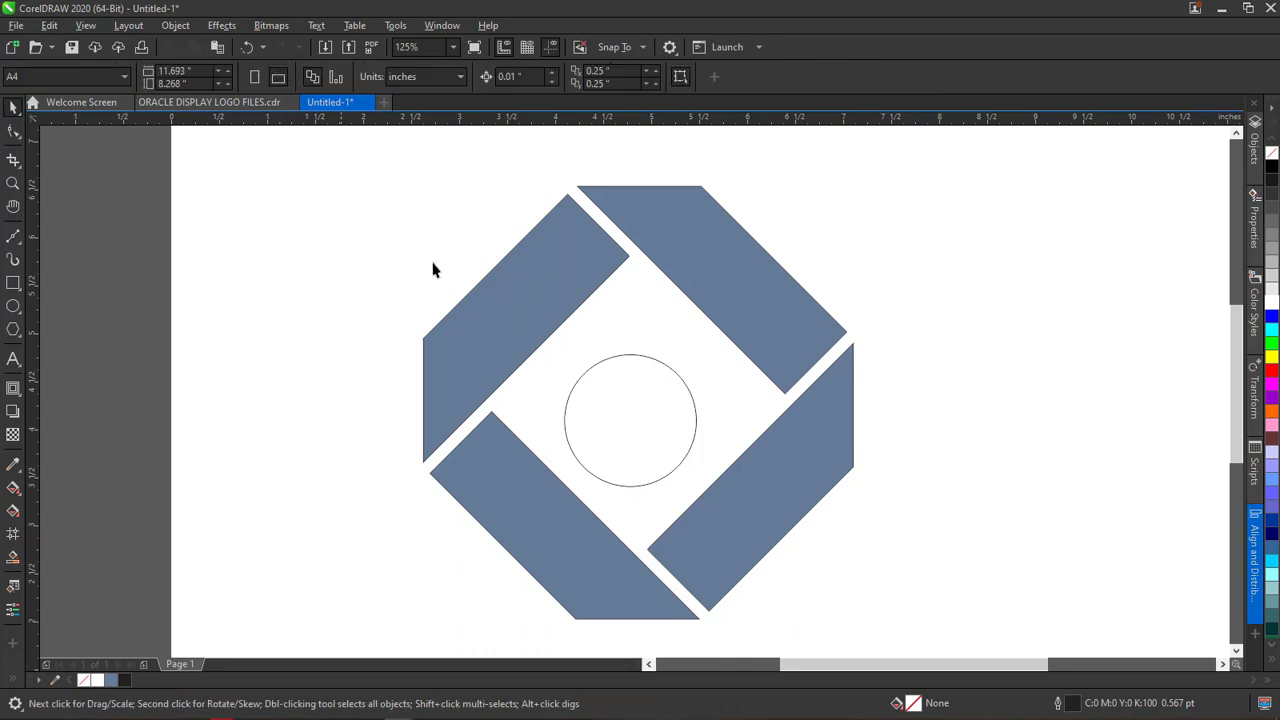
left_click(542, 278)
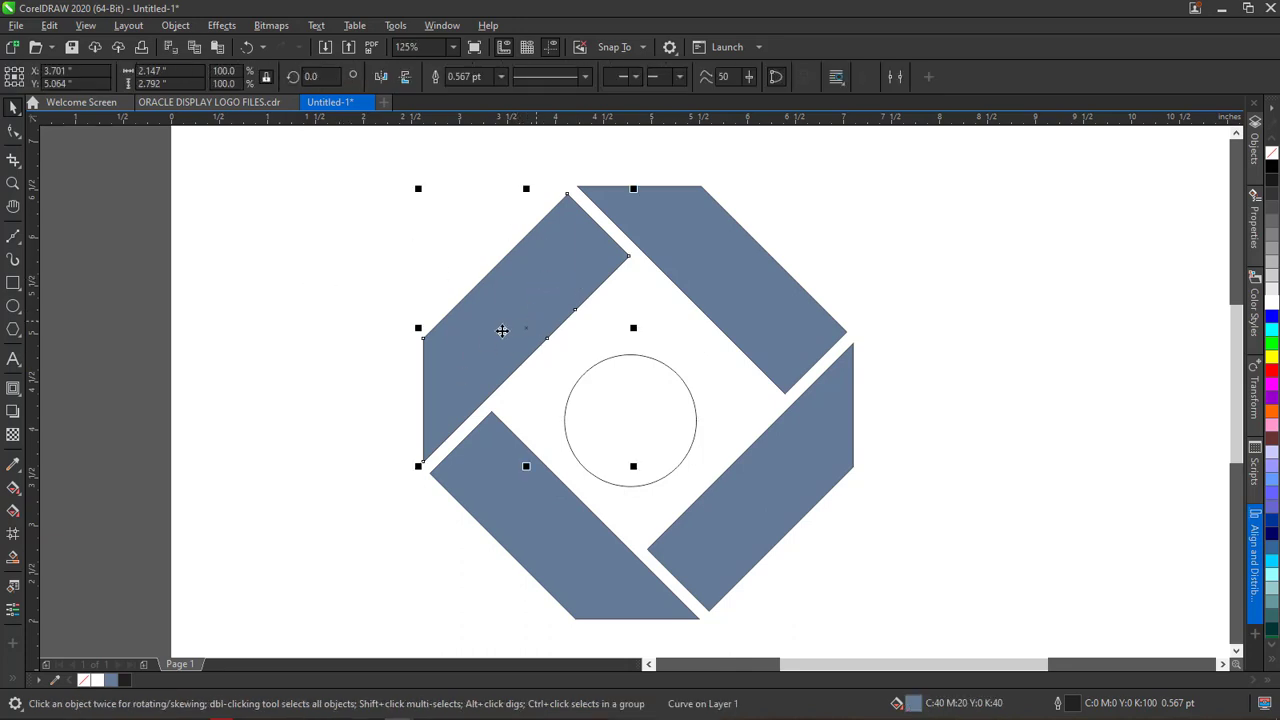
left_click(714, 288, "shift")
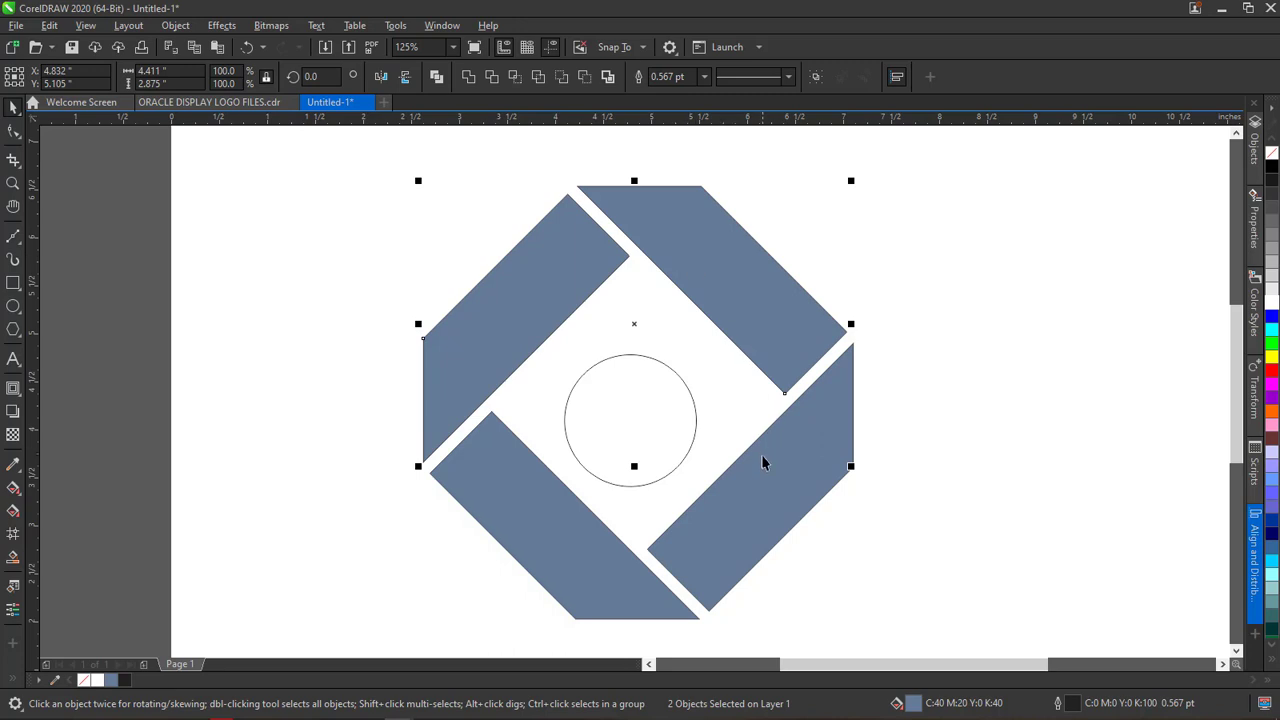
left_click(757, 484, "shift")
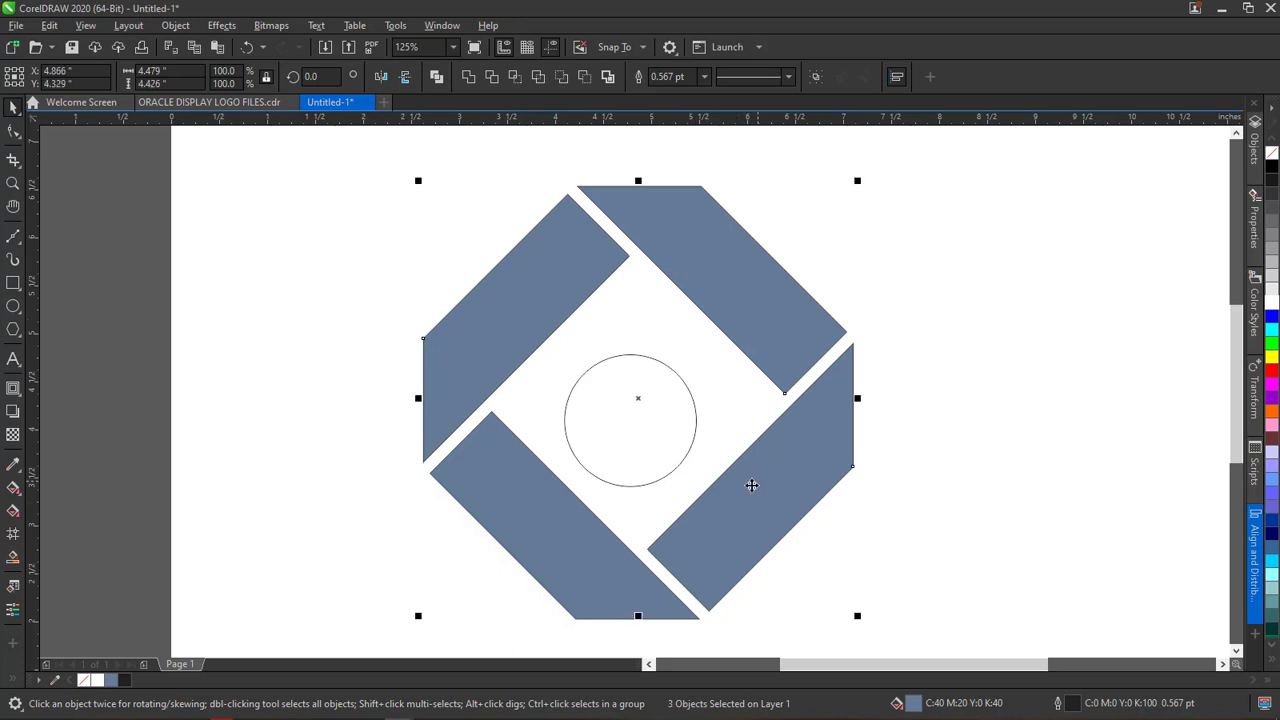
left_click(534, 570, "shift")
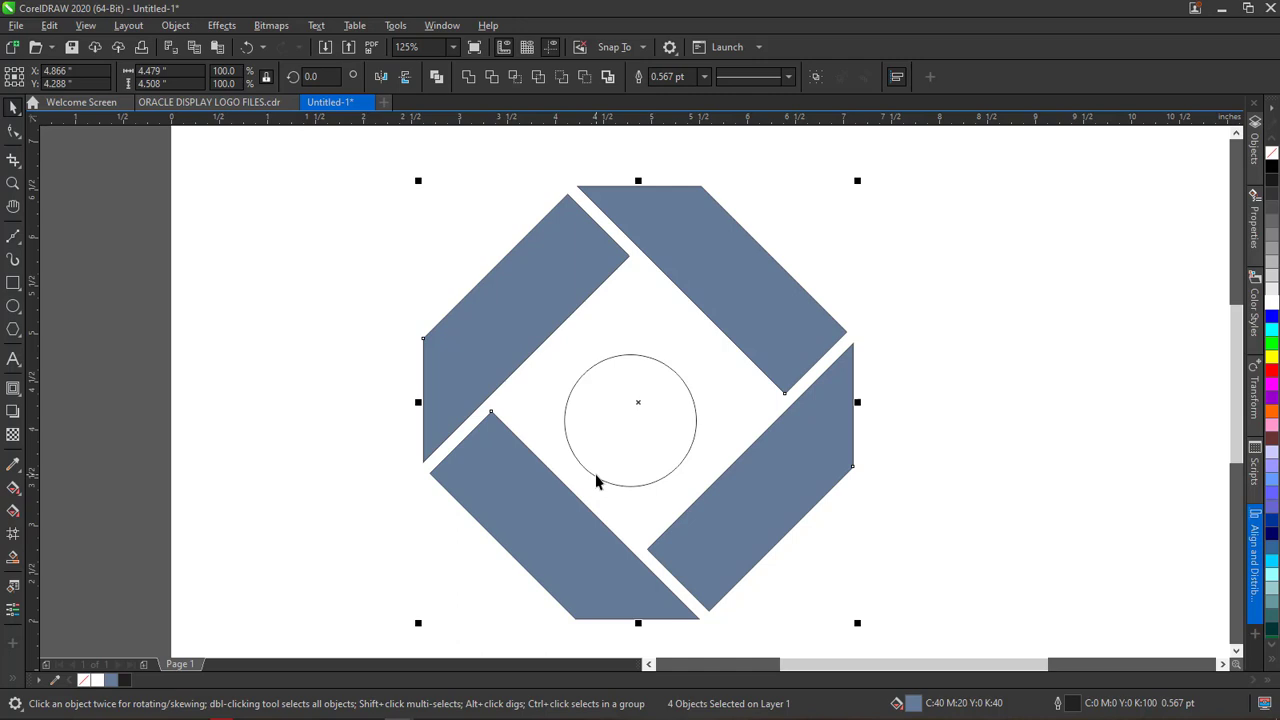
key("ctrl+g")
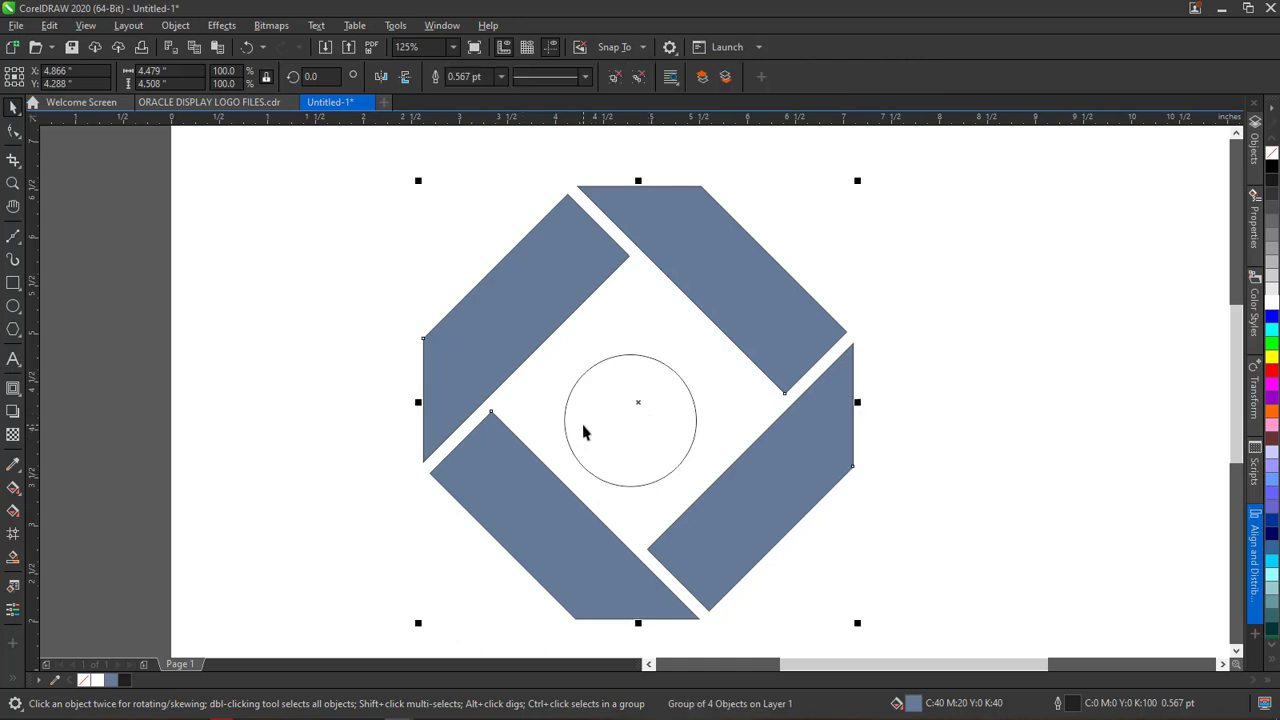
left_click_drag(690, 250, 768, 298)
key("ctrl+z")
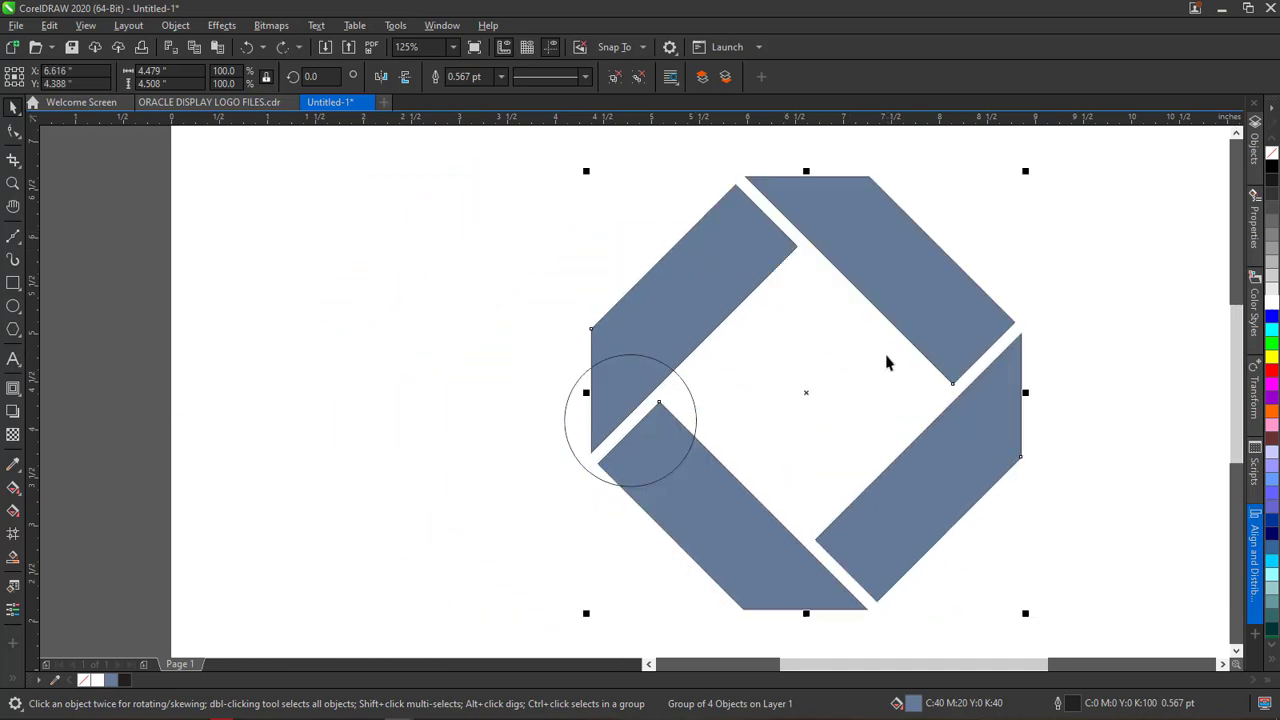
key("ctrl+z")
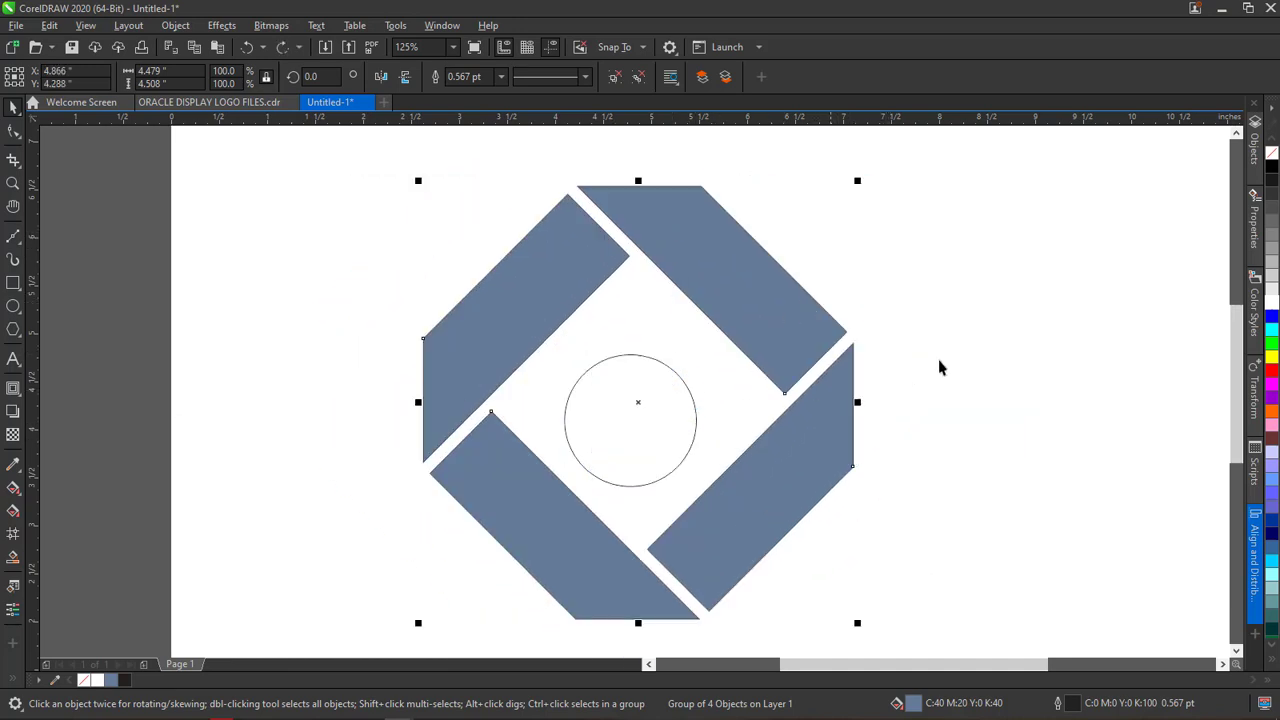
Move the circle out of the ring to the blank area beside the grouped bands
left_click(966, 331)
left_click(631, 424)
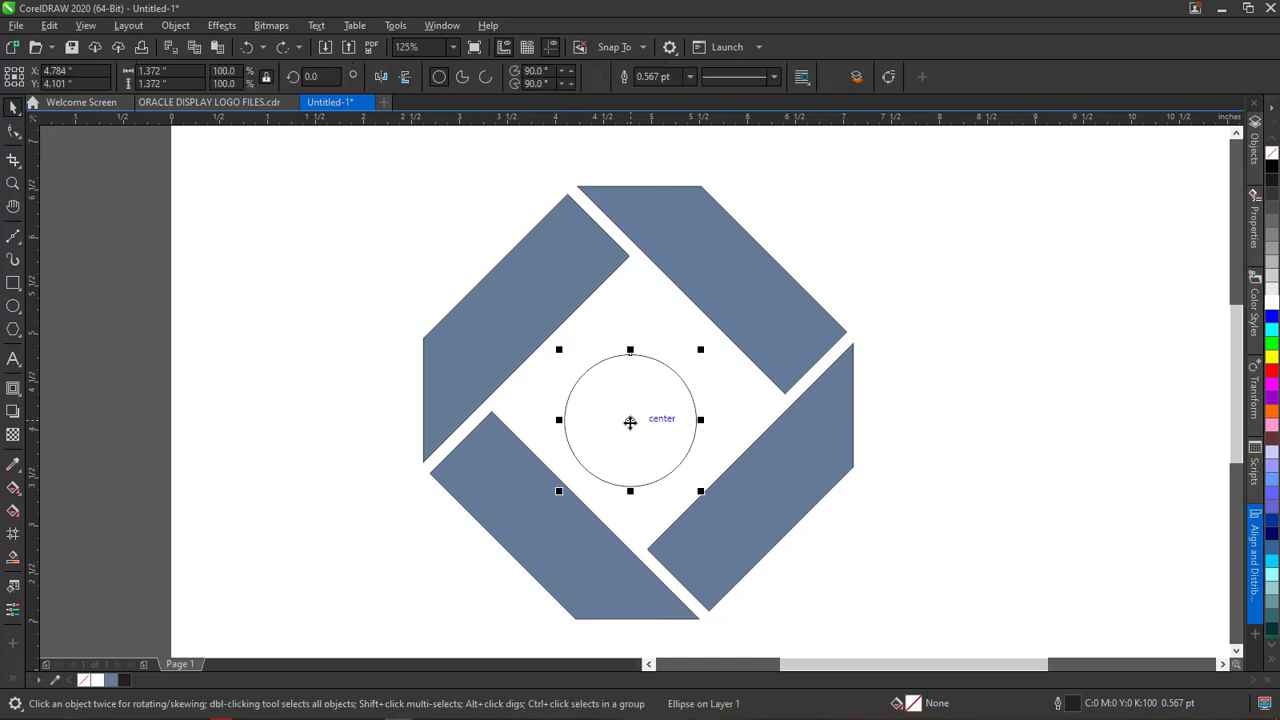
left_click_drag(663, 394, 978, 358)
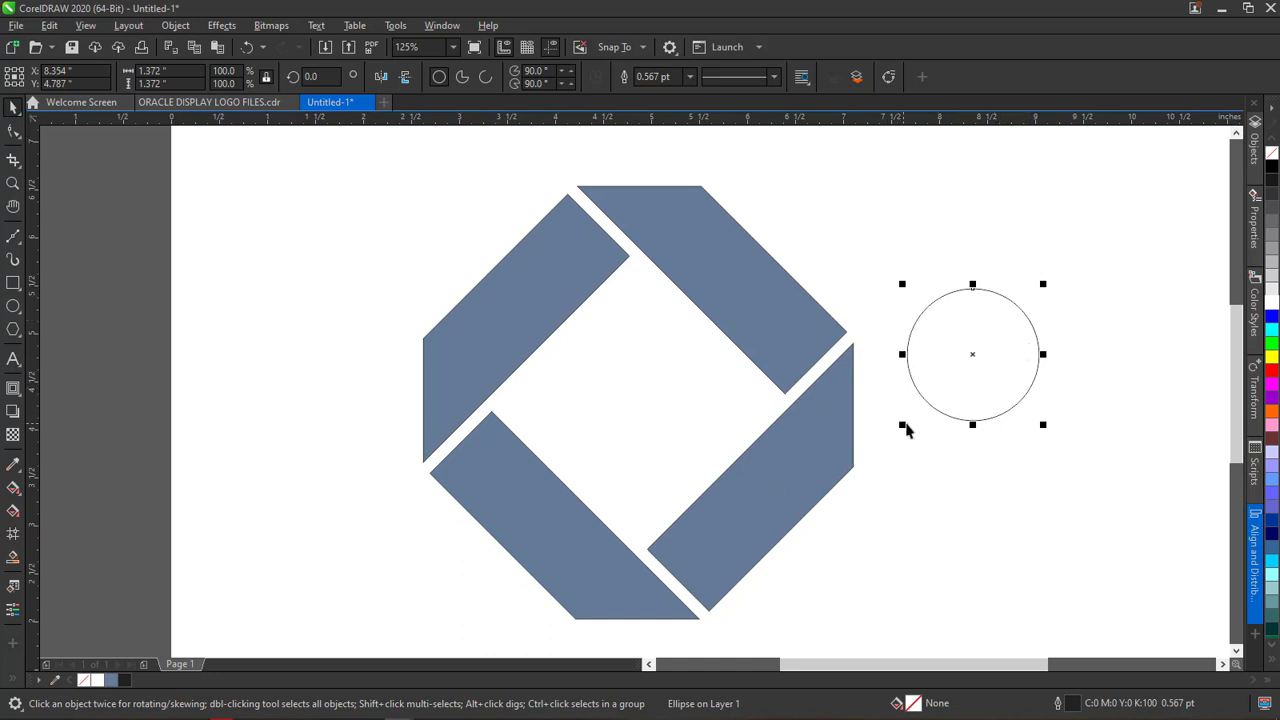
Align the circle with the grouped bands by their centers, both horizontally and vertically
left_click(687, 243, "shift")
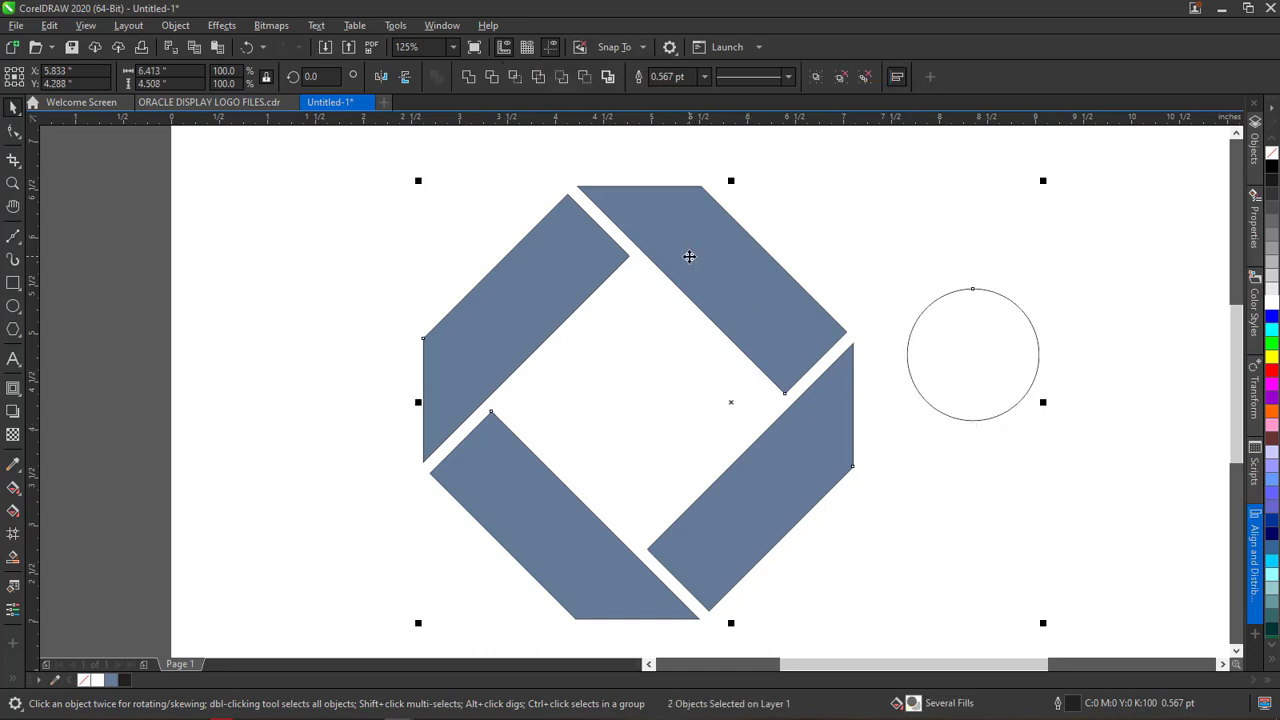
key("c")
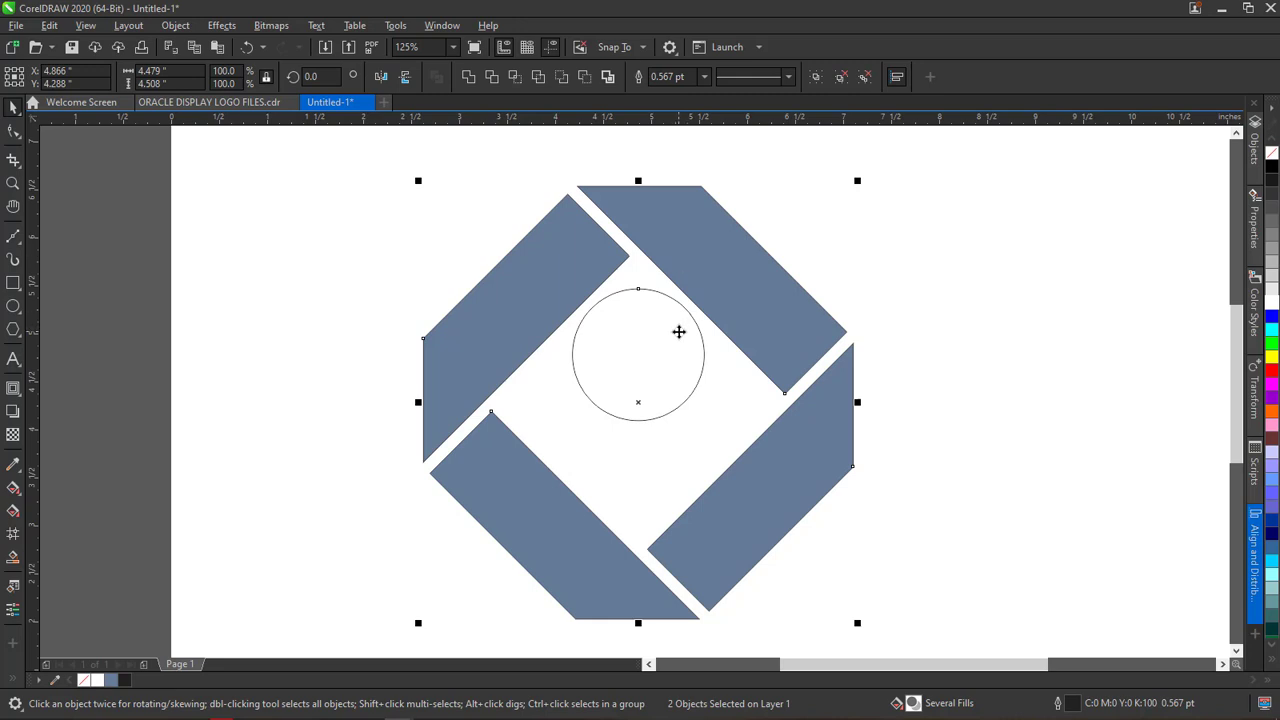
key("ctrl+z")
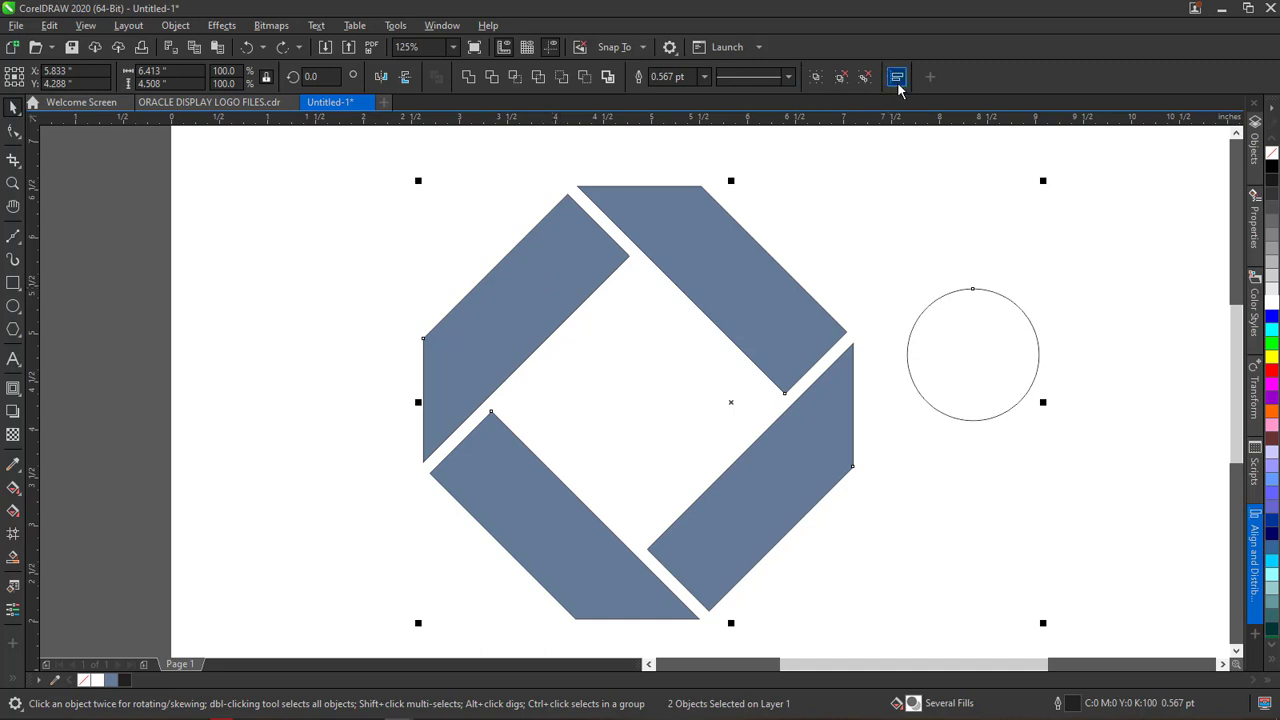
left_click(1256, 557)
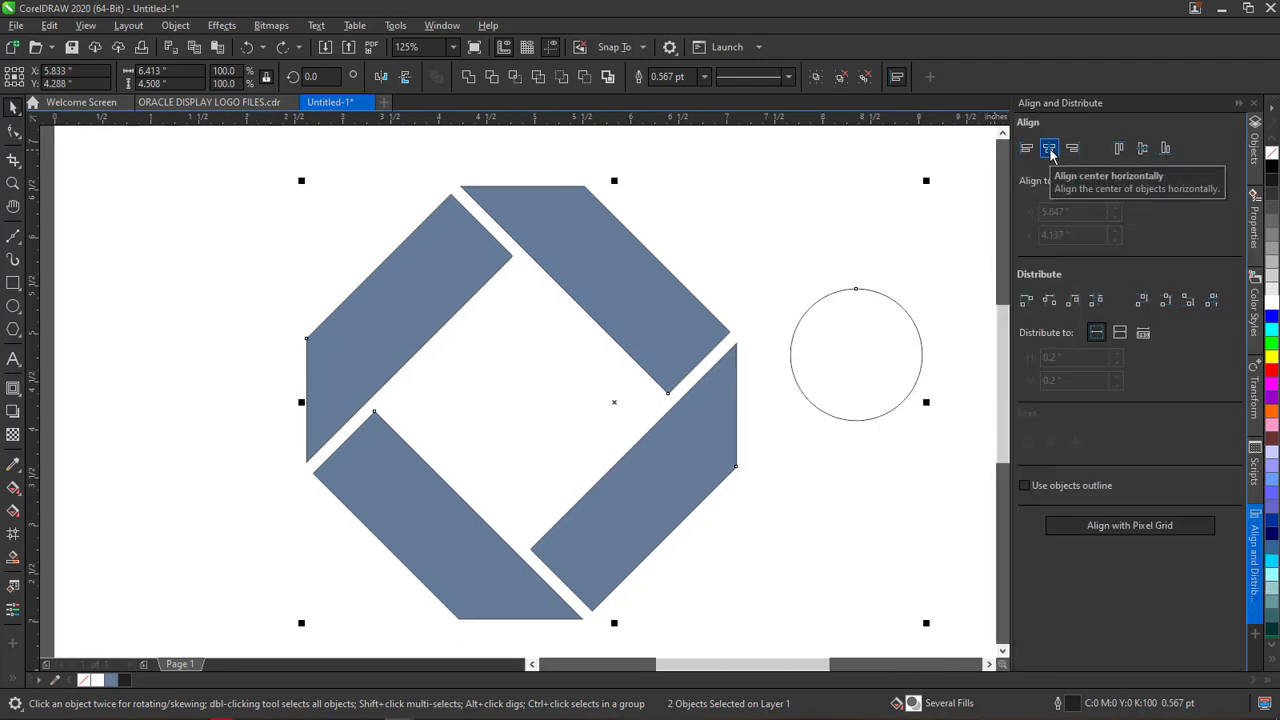
left_click(1049, 149)
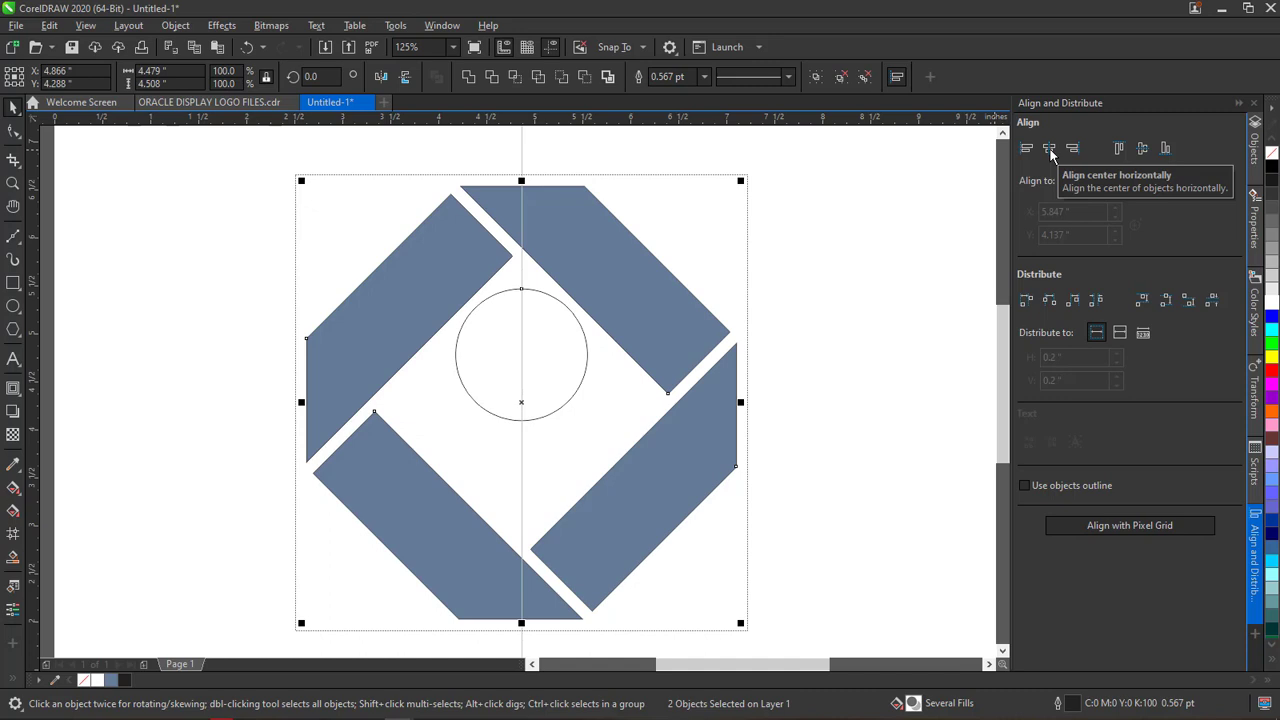
left_click(1142, 149)
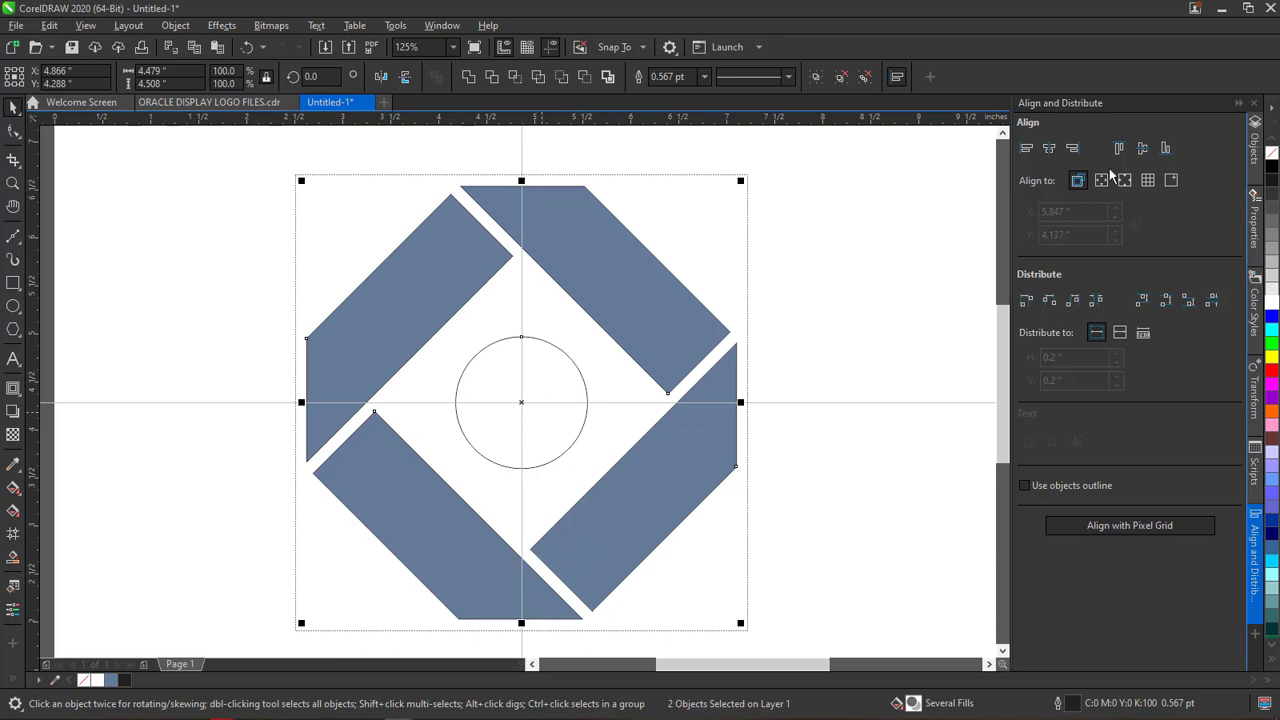
left_click(1239, 104)
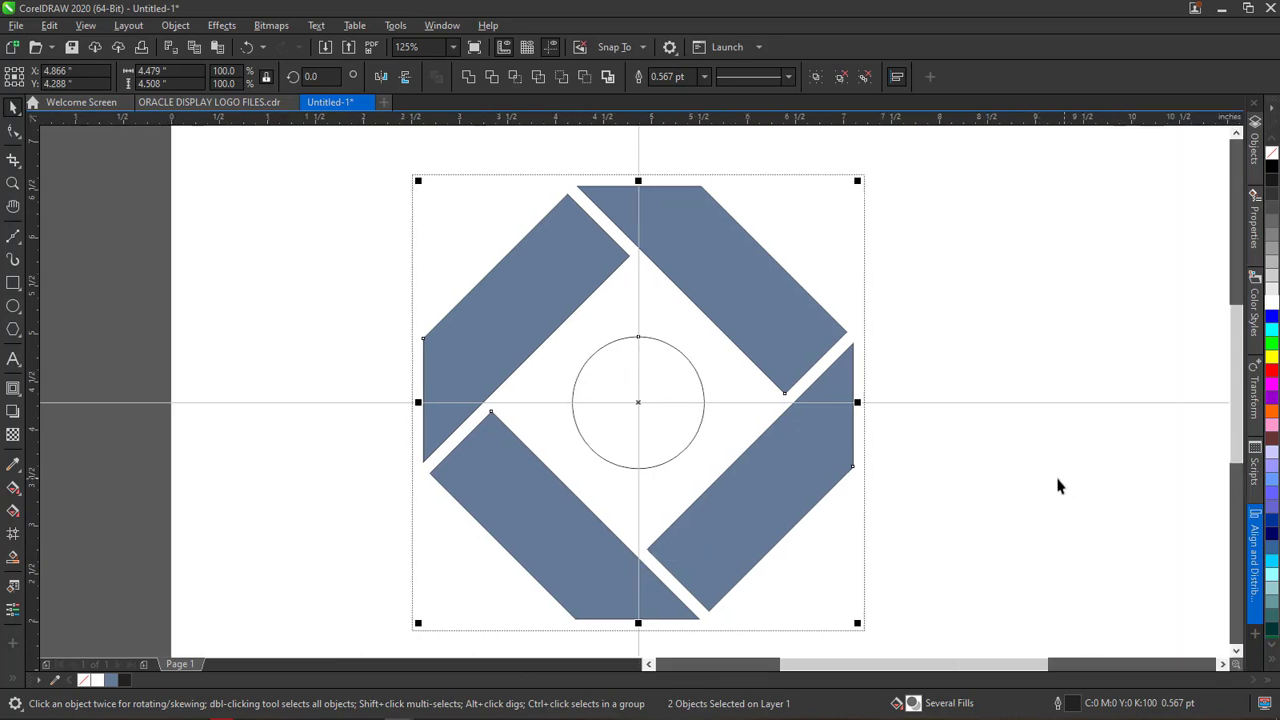
scroll(1238, 368, "down", 1)
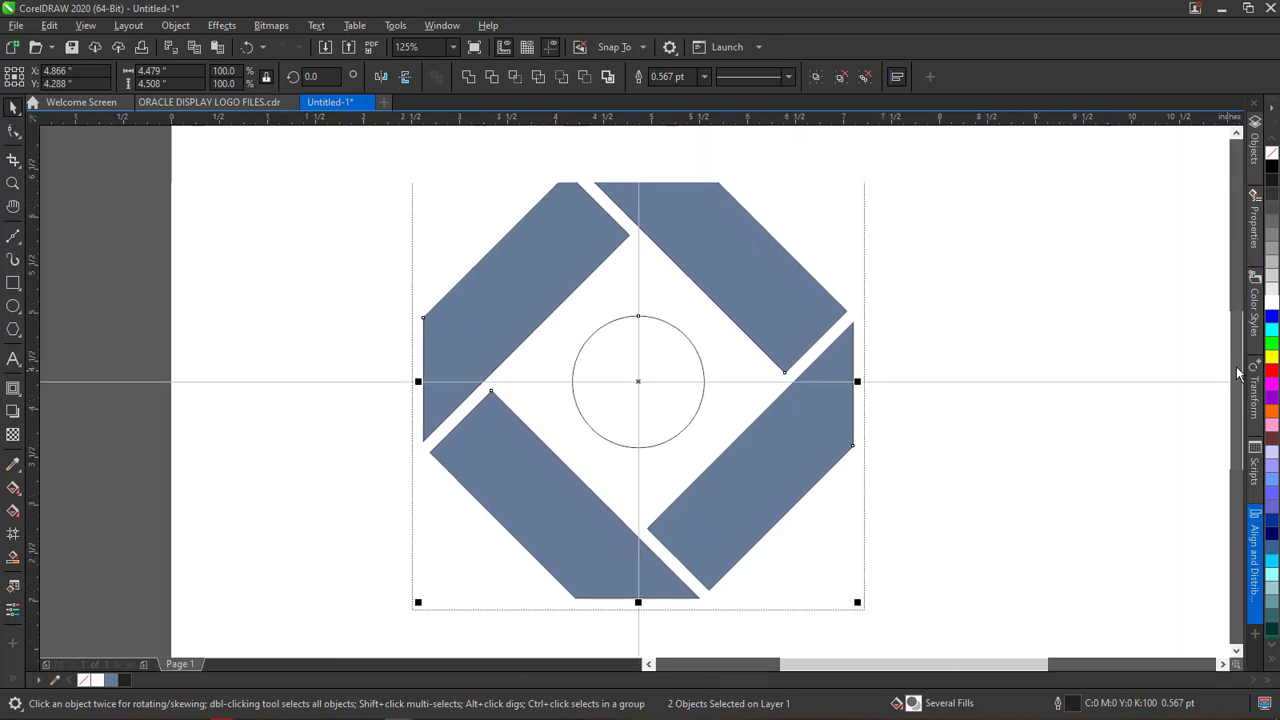
left_click(957, 457)
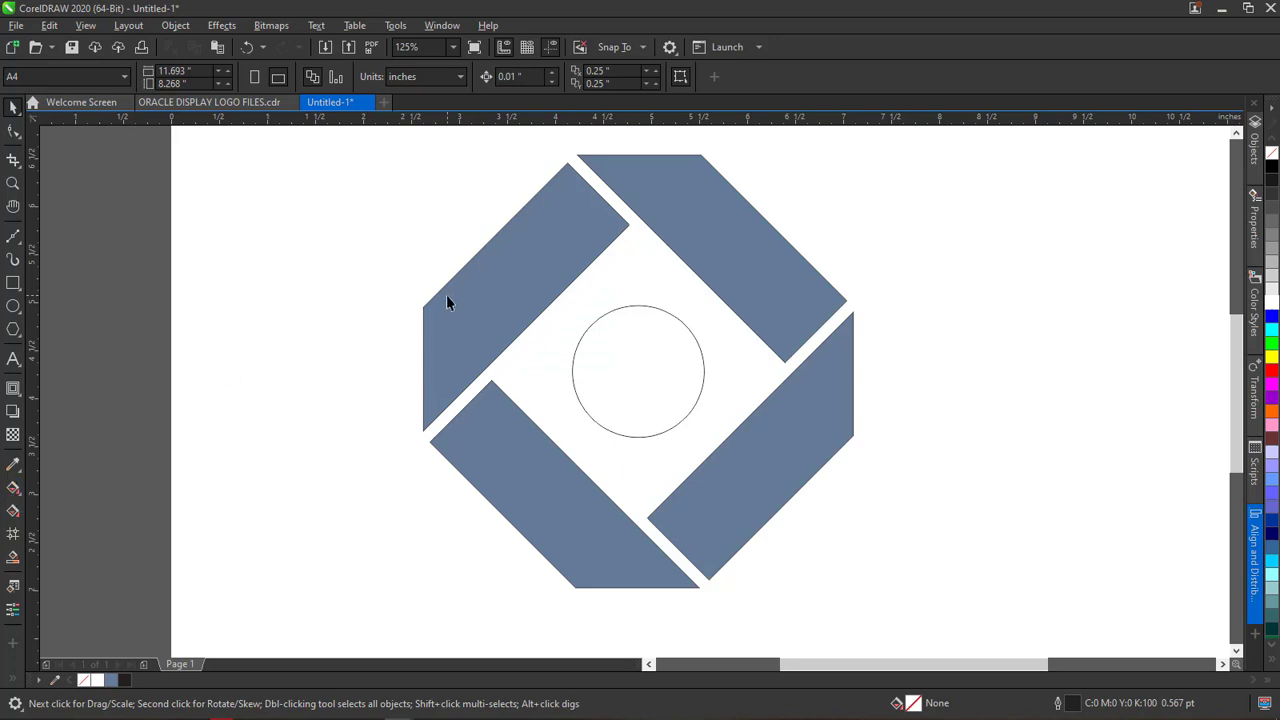
Try a fountain fill on the grouped bands, running from the upper-right band's outer edge towards the circle, after checking the reference logo's shading
left_click(12, 489)
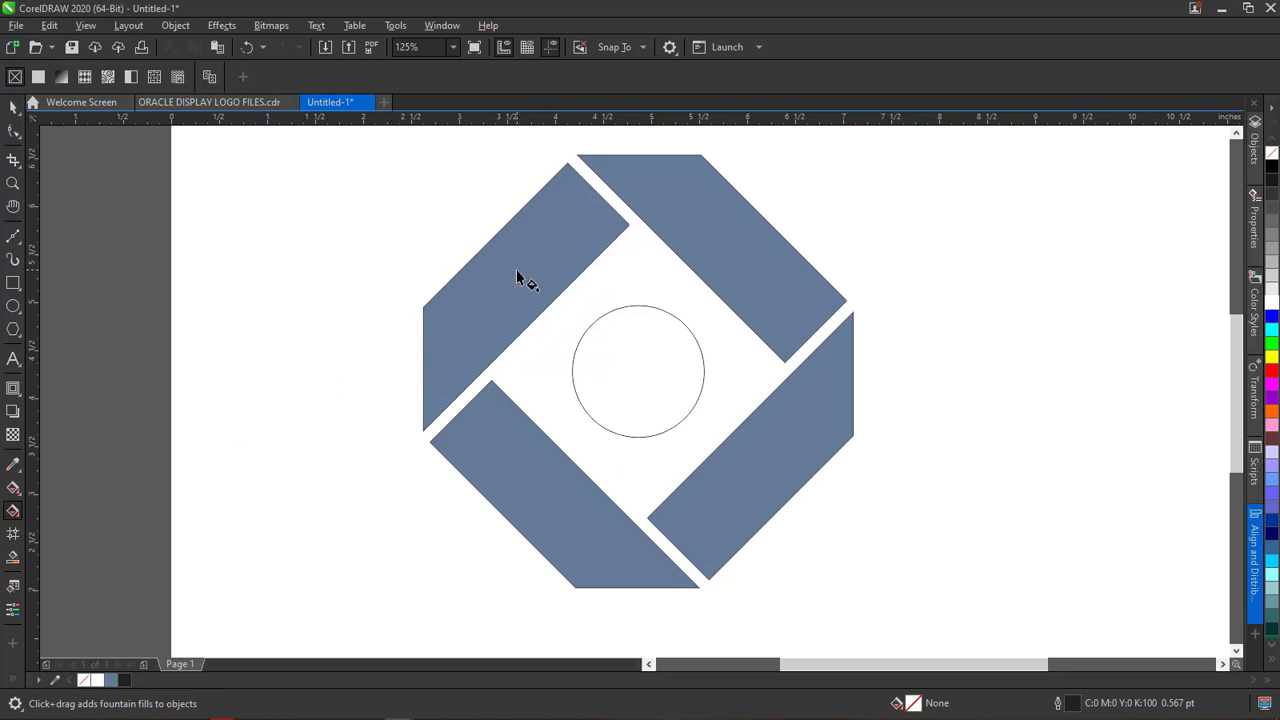
left_click(192, 103)
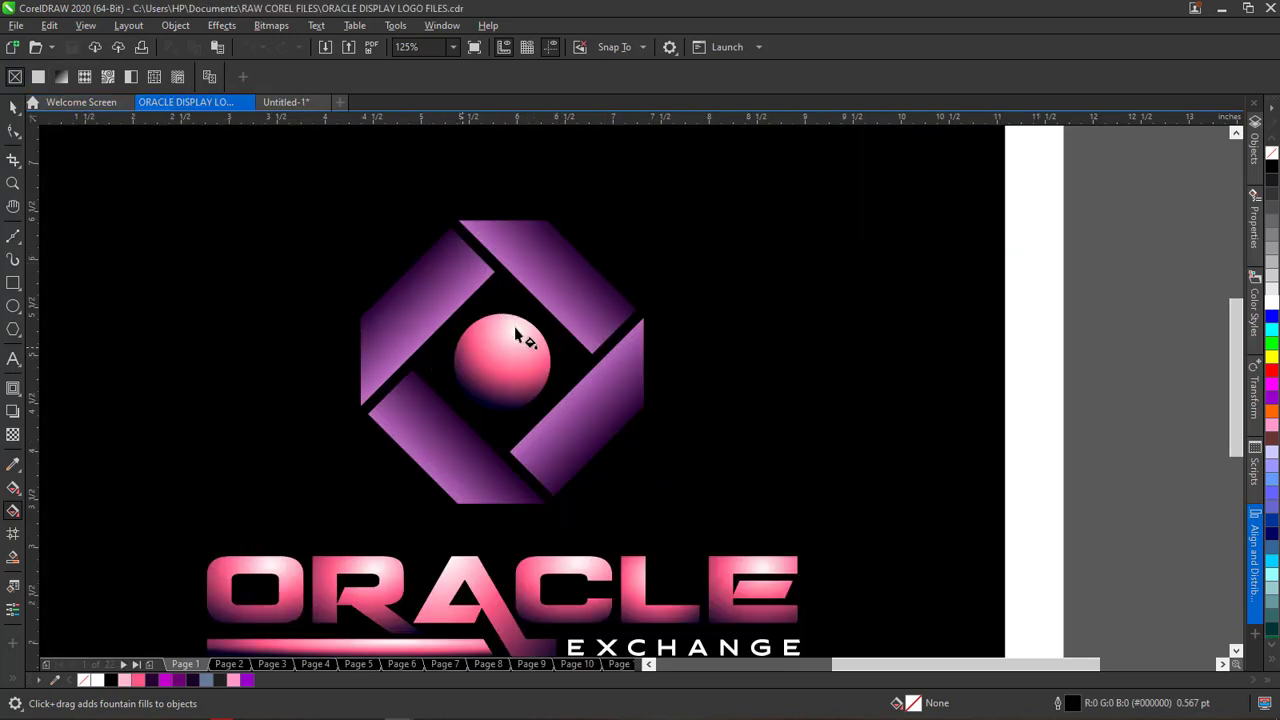
left_click(288, 102)
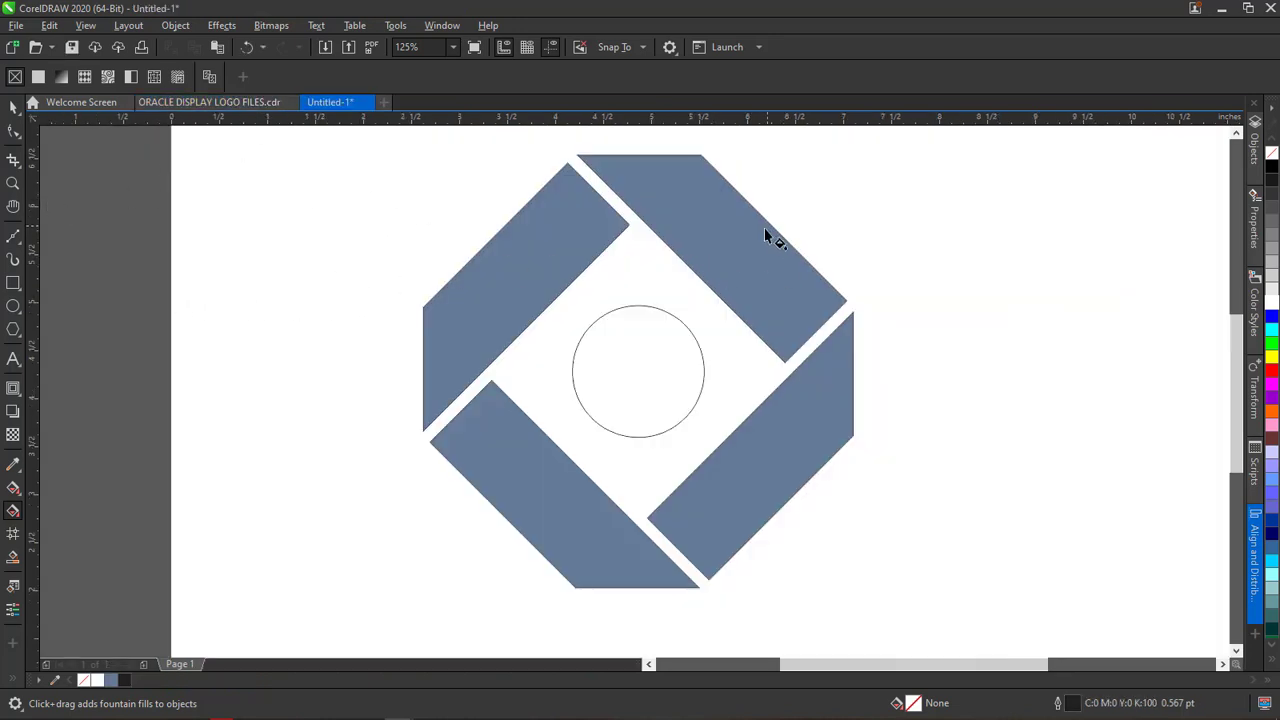
left_click(736, 276)
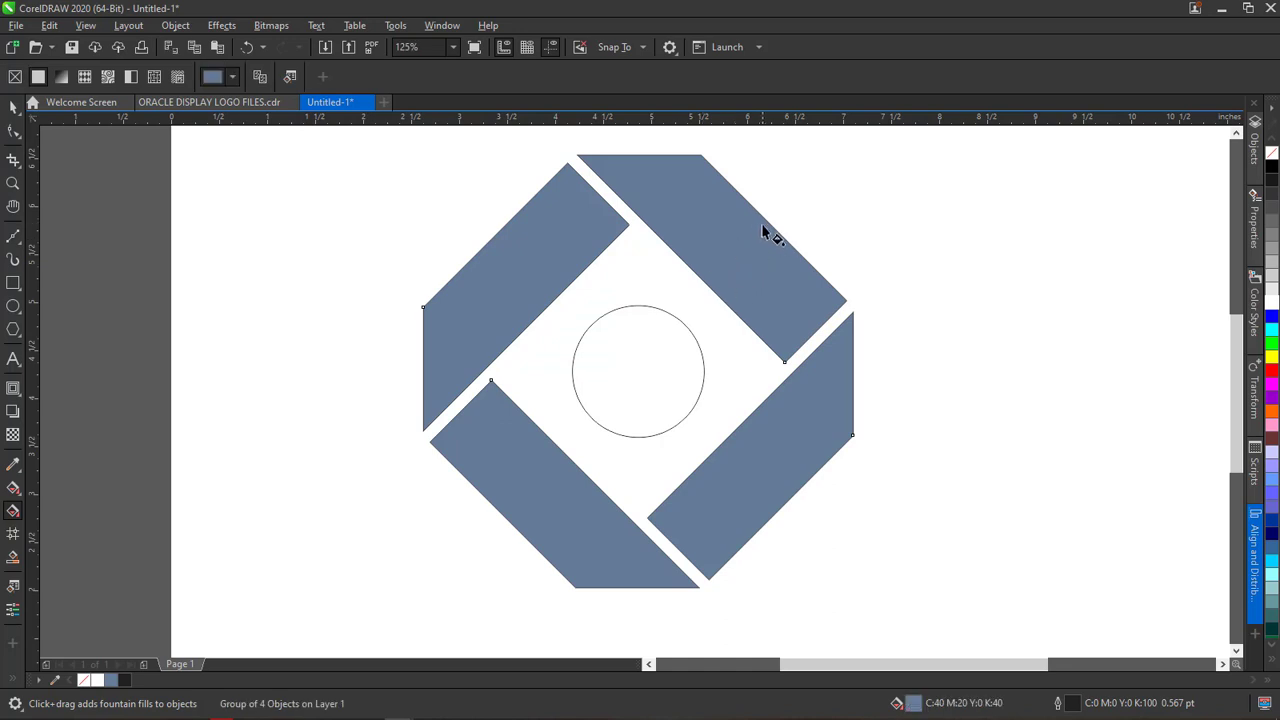
left_click_drag(762, 220, 666, 340)
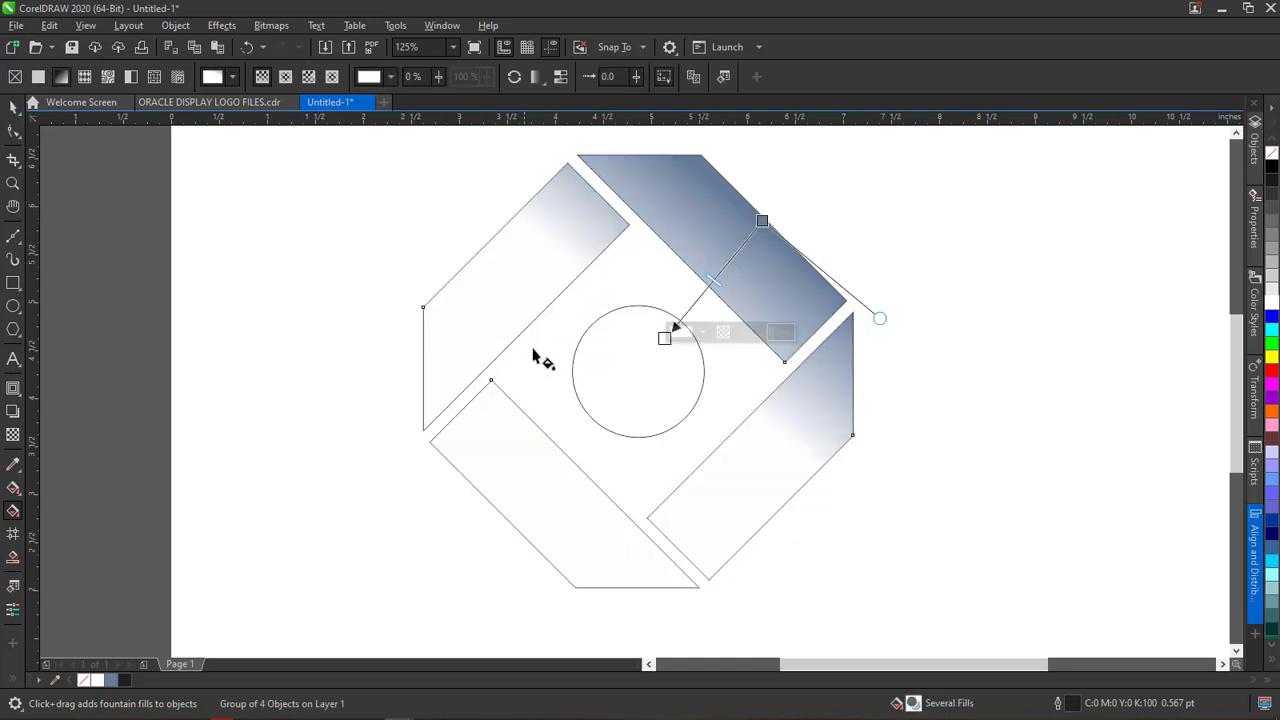
key("ctrl+z")
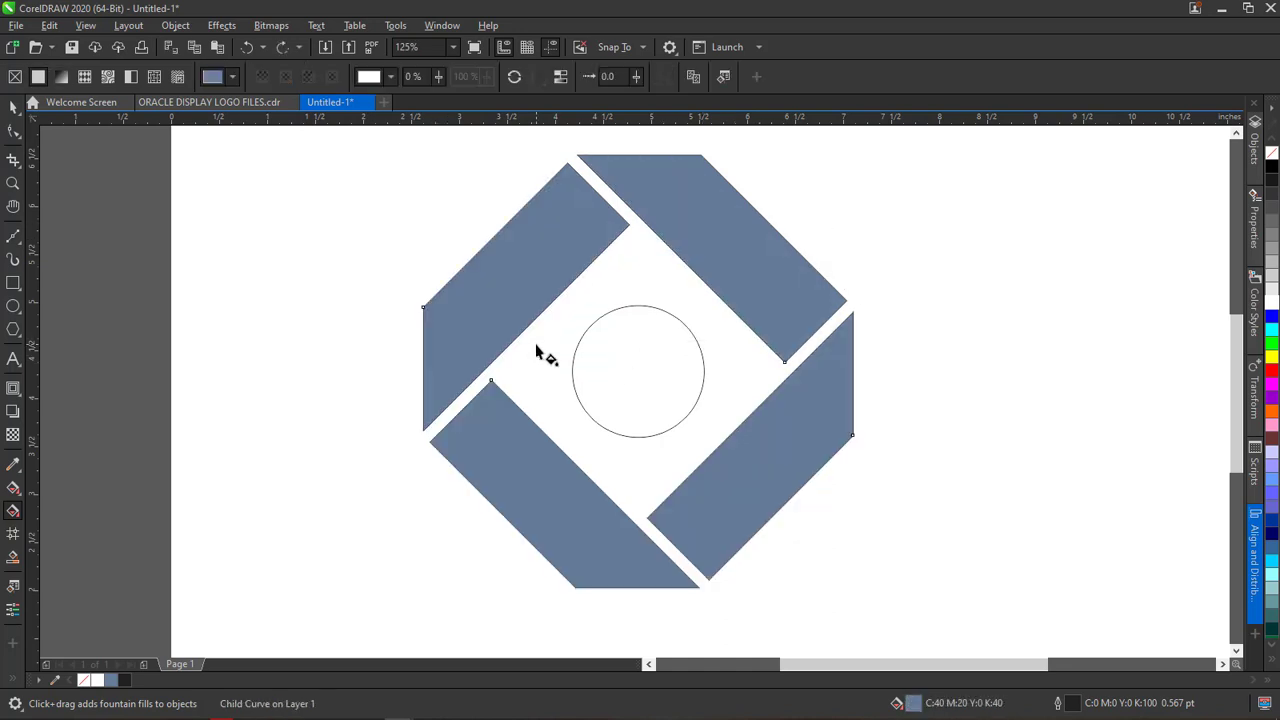
Ungroup the four bands so each one can be filled separately
left_click(13, 107)
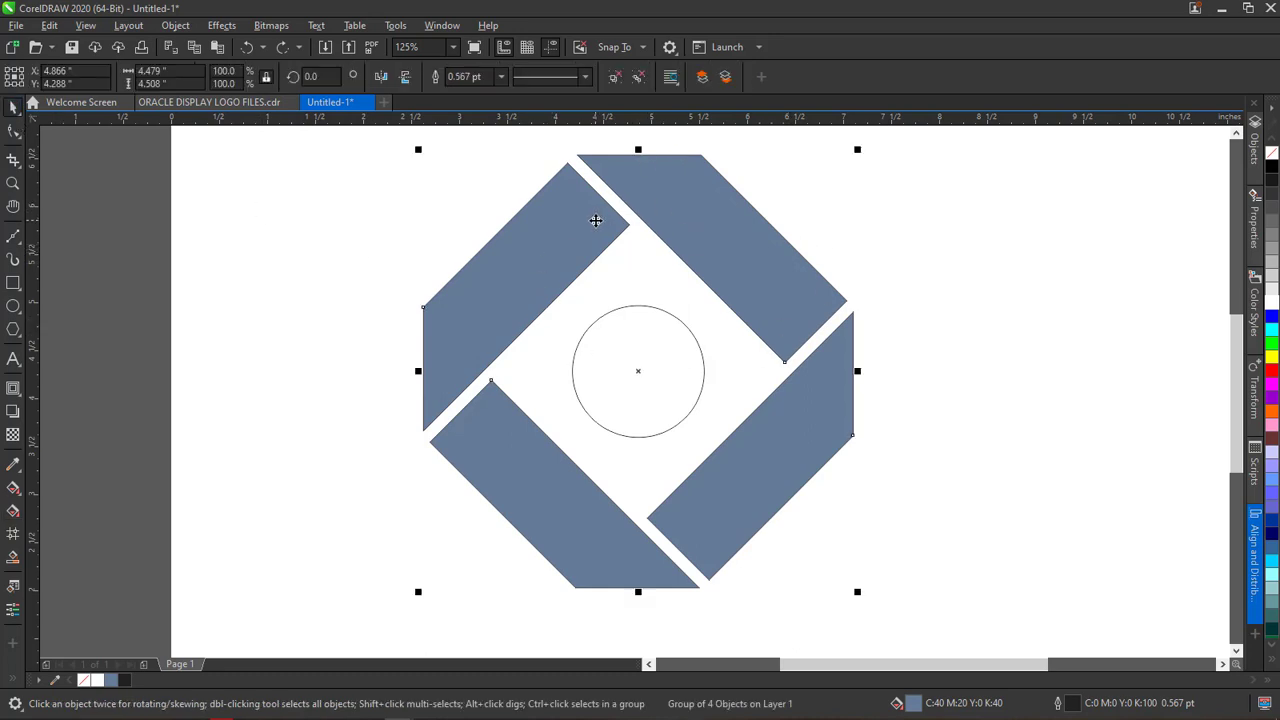
left_click(614, 77)
left_click(880, 306)
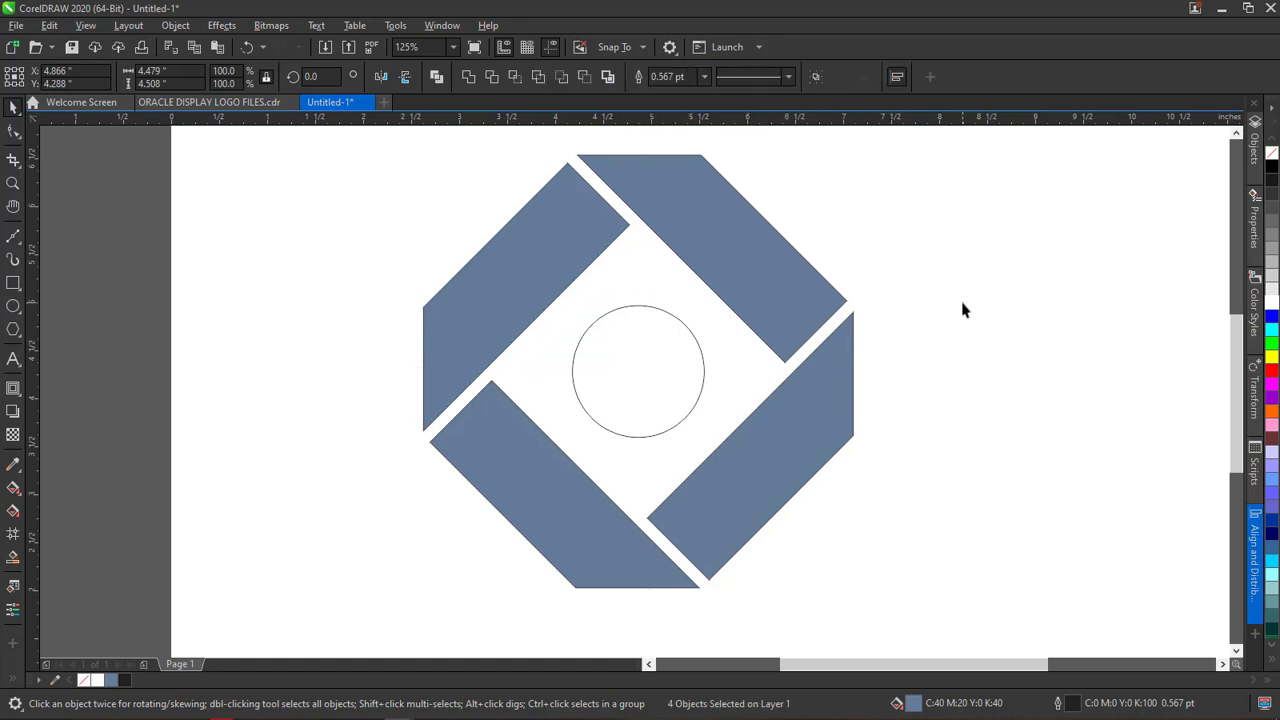
Apply a linear fountain fill to the upper-right band, running from its outer edge inwards to just past its inner edge
left_click(723, 225)
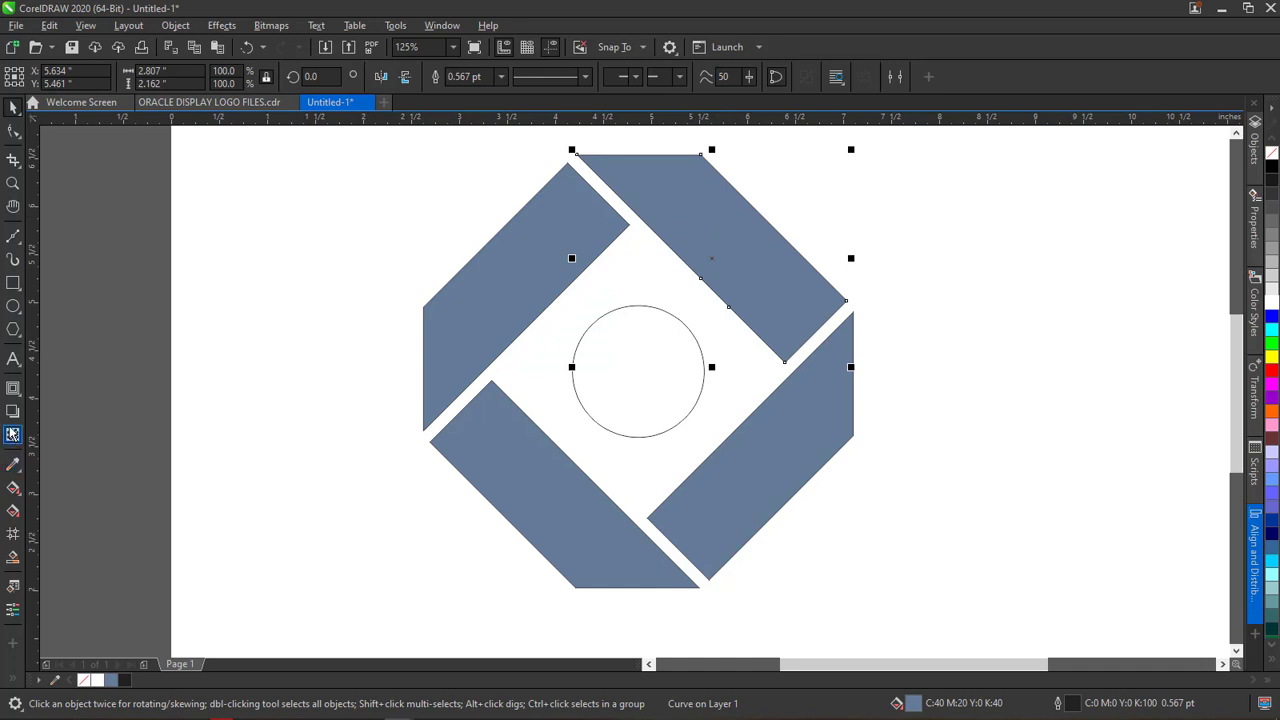
left_click(12, 511)
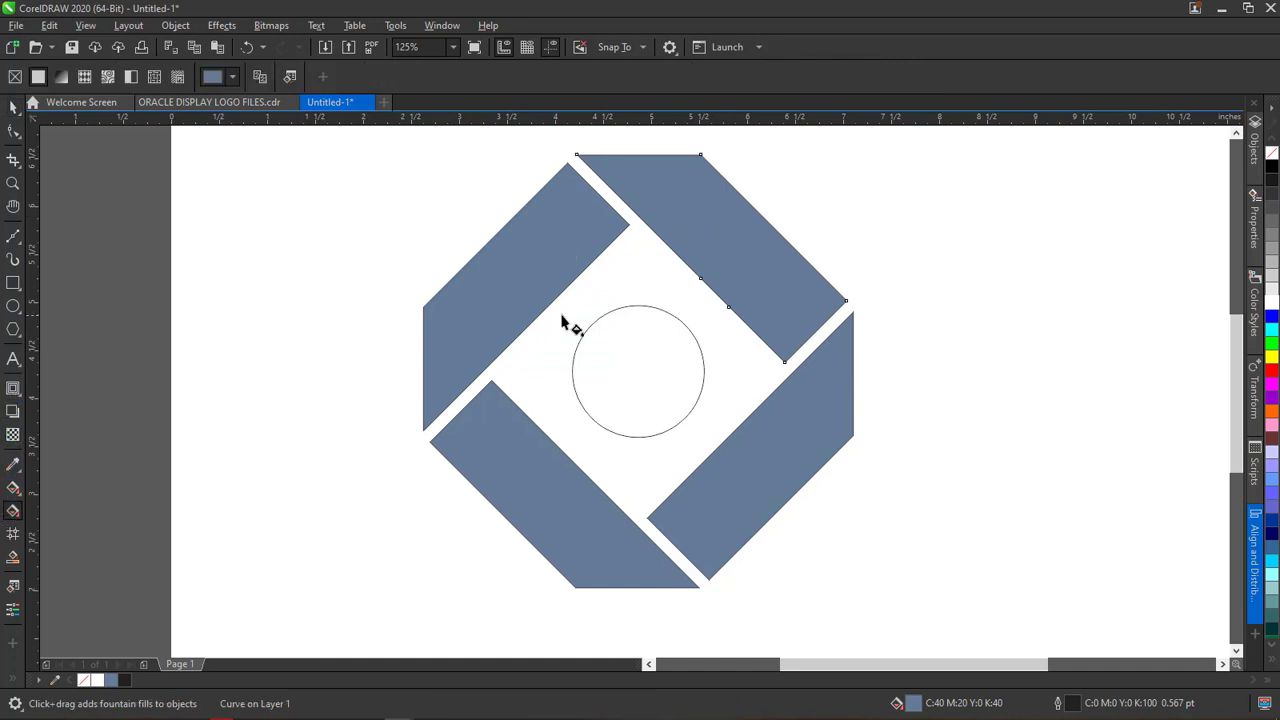
left_click_drag(774, 229, 700, 304)
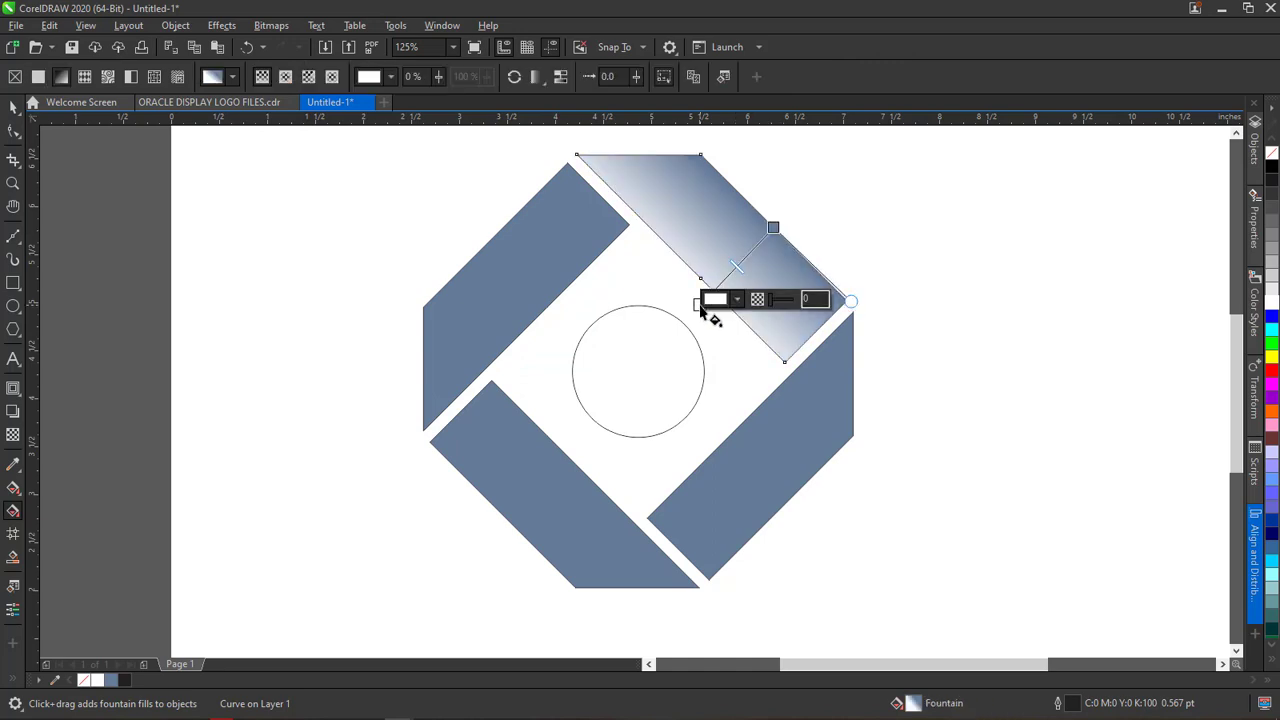
Color the outer end of the upper-right band's gradient with a very dark shade of Plum
left_click(773, 228)
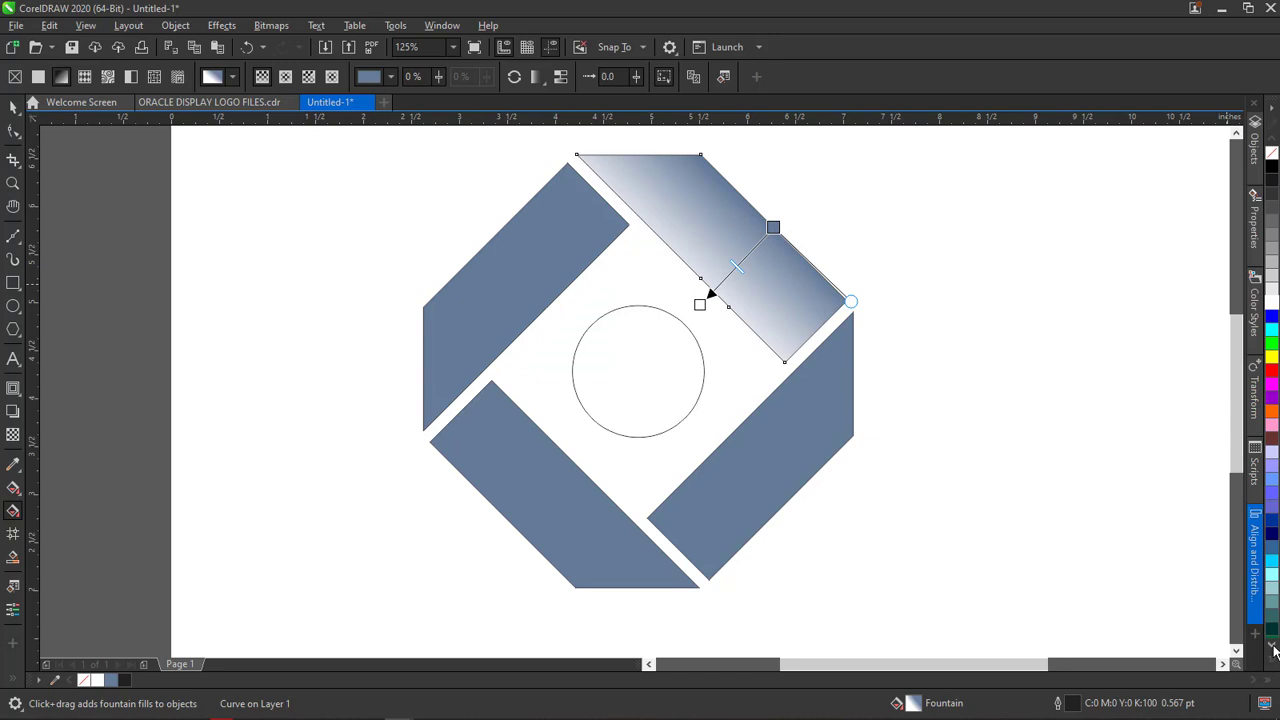
left_click(1272, 647)
left_click(1273, 648)
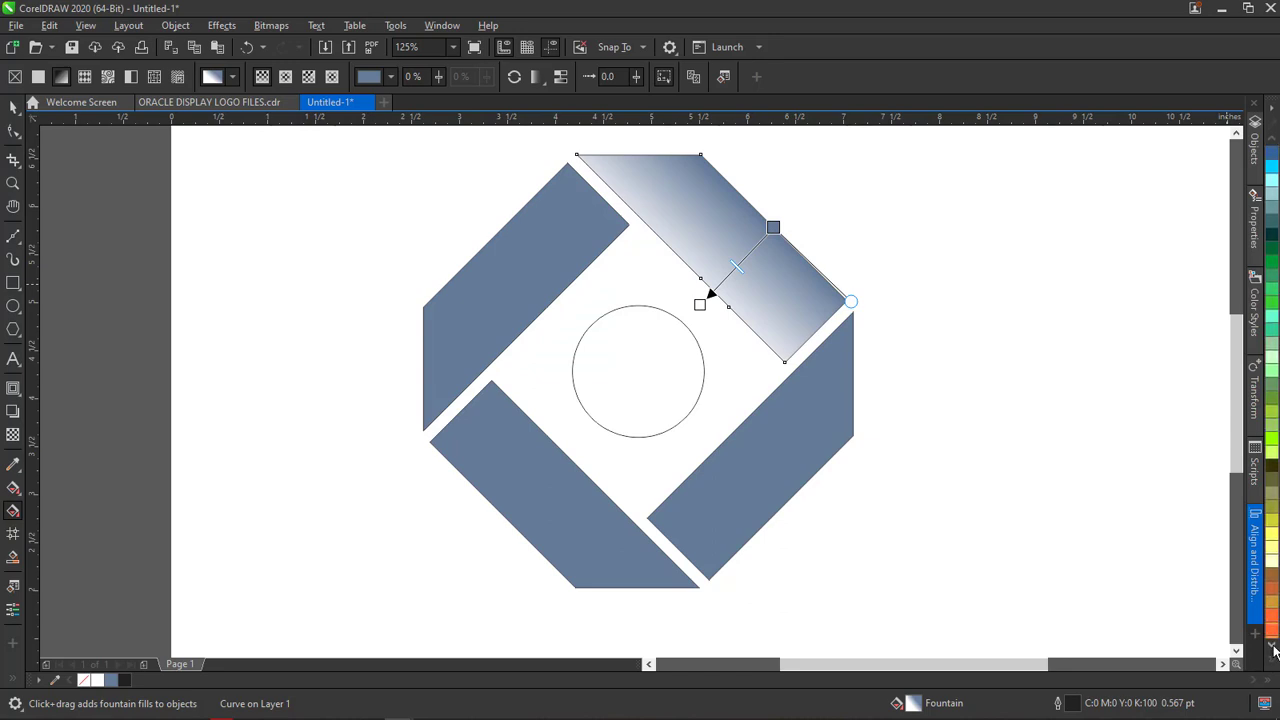
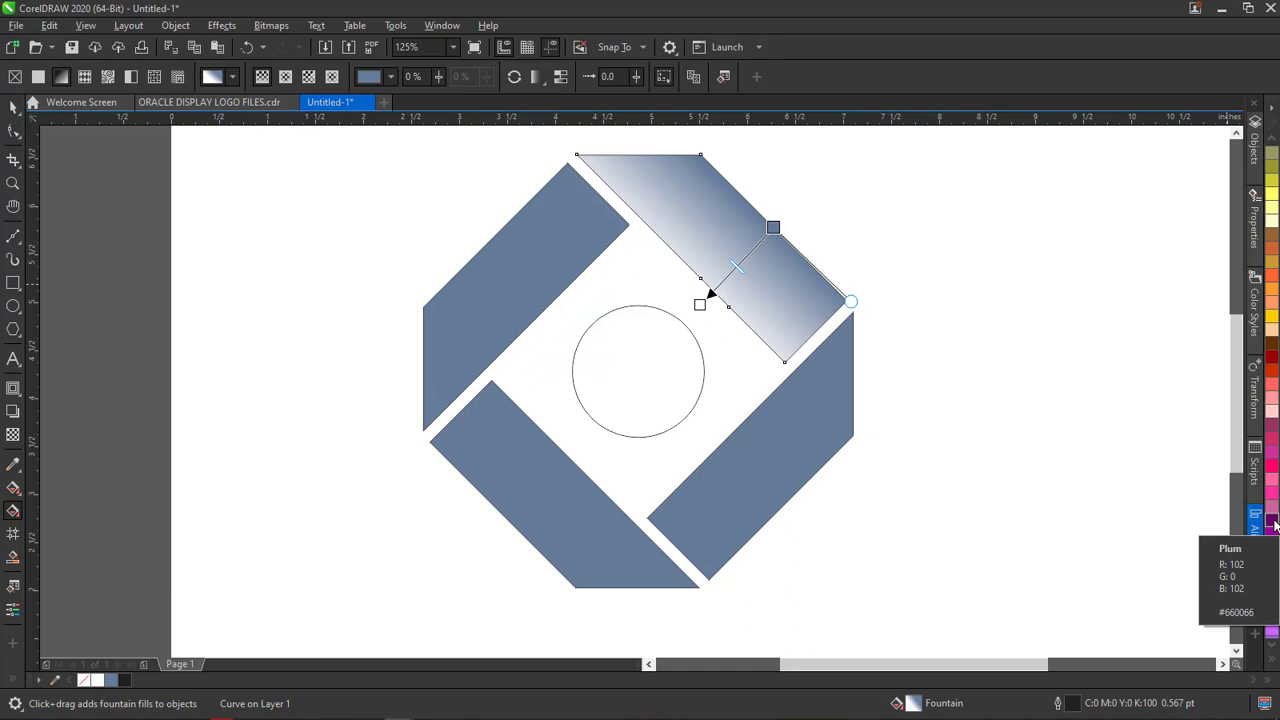
left_click(1275, 524)
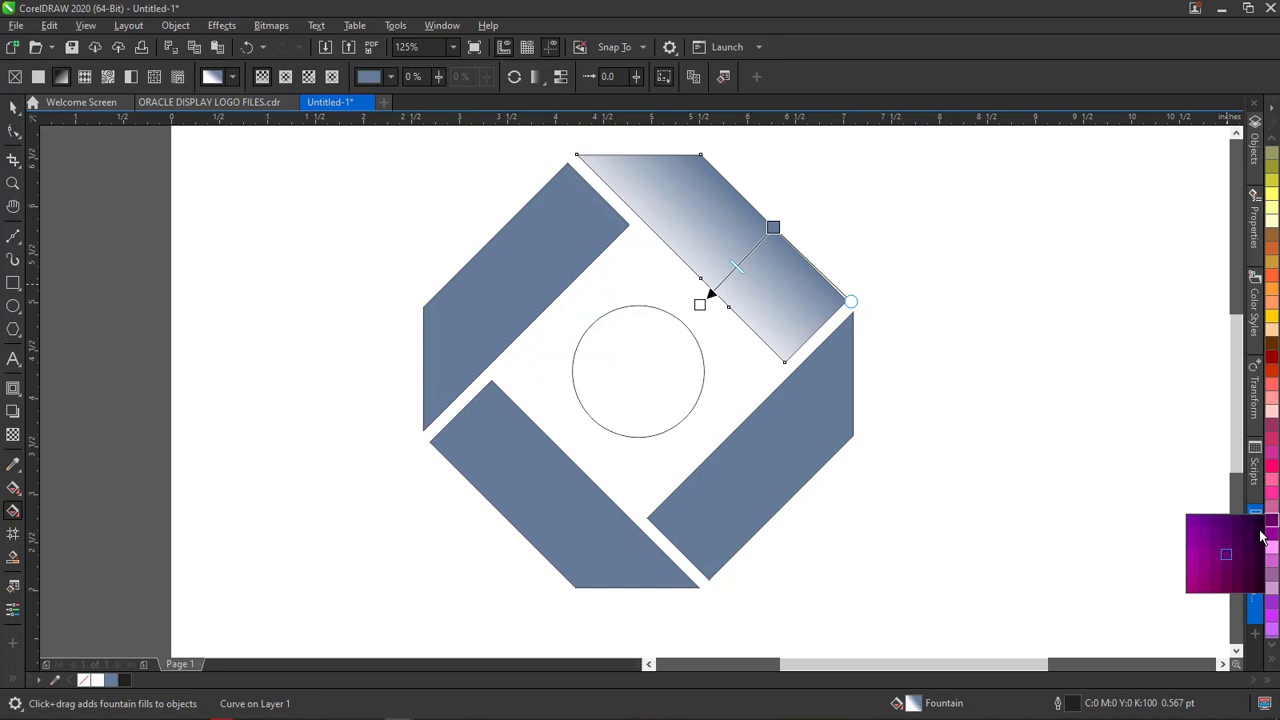
left_click(1226, 554)
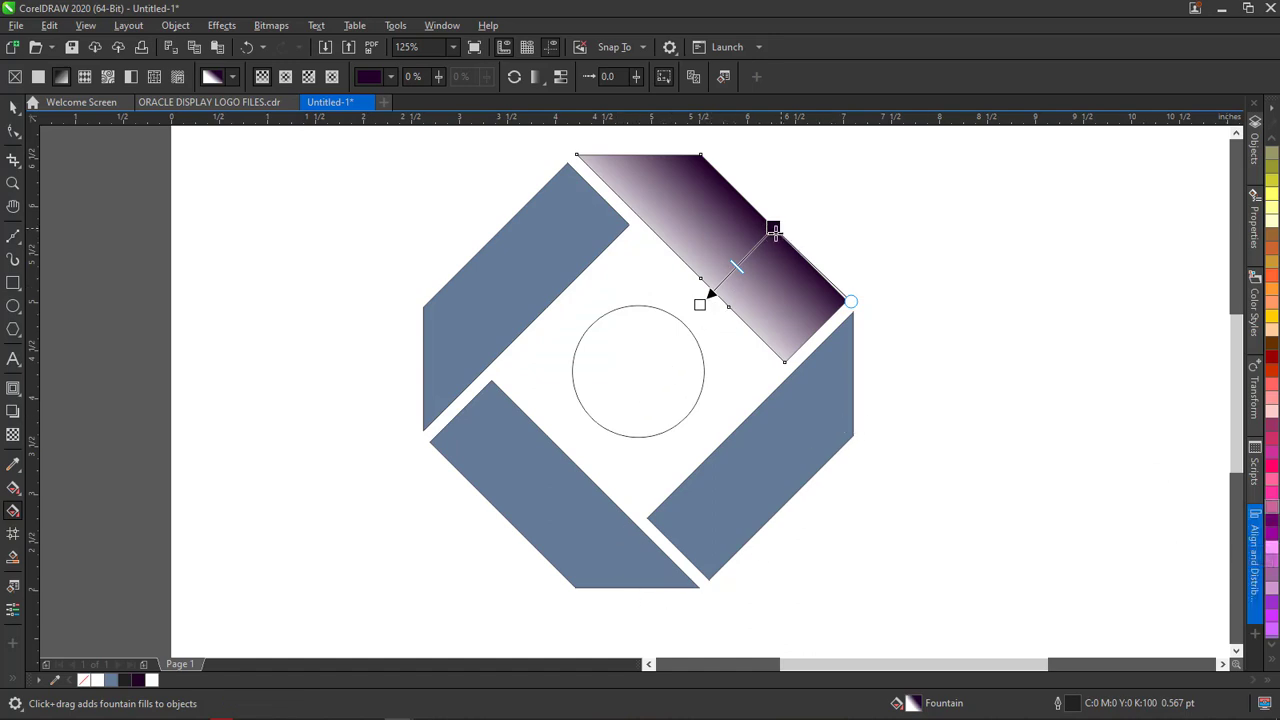
Try Hot Pink on the inner end of the upper-right band's gradient after checking the reference logo's colors
left_click(699, 304)
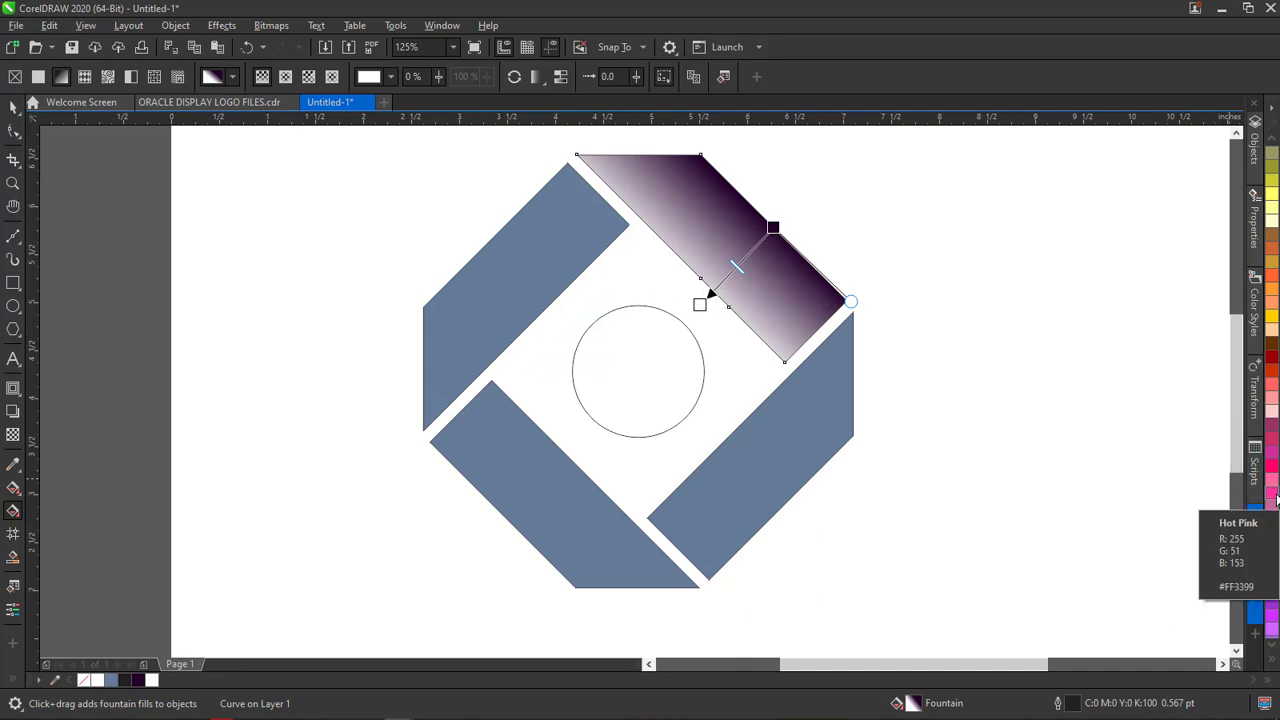
left_click(218, 103)
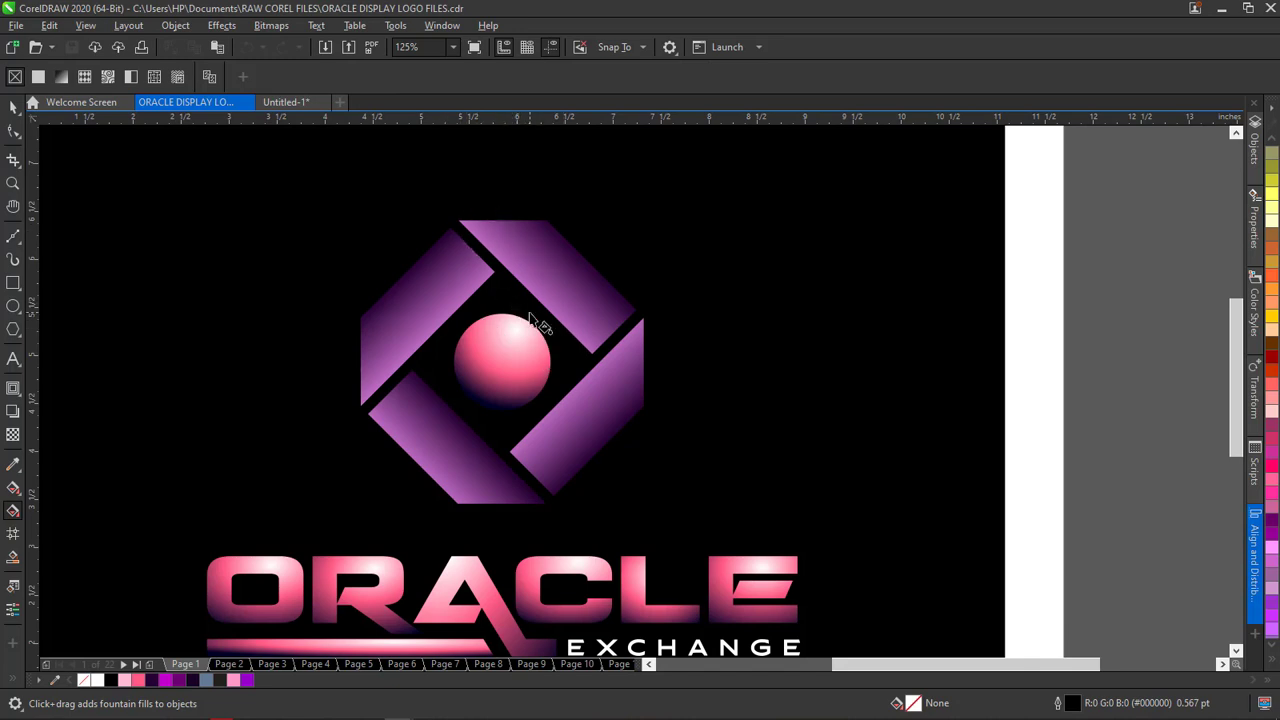
left_click(282, 102)
left_click(714, 296)
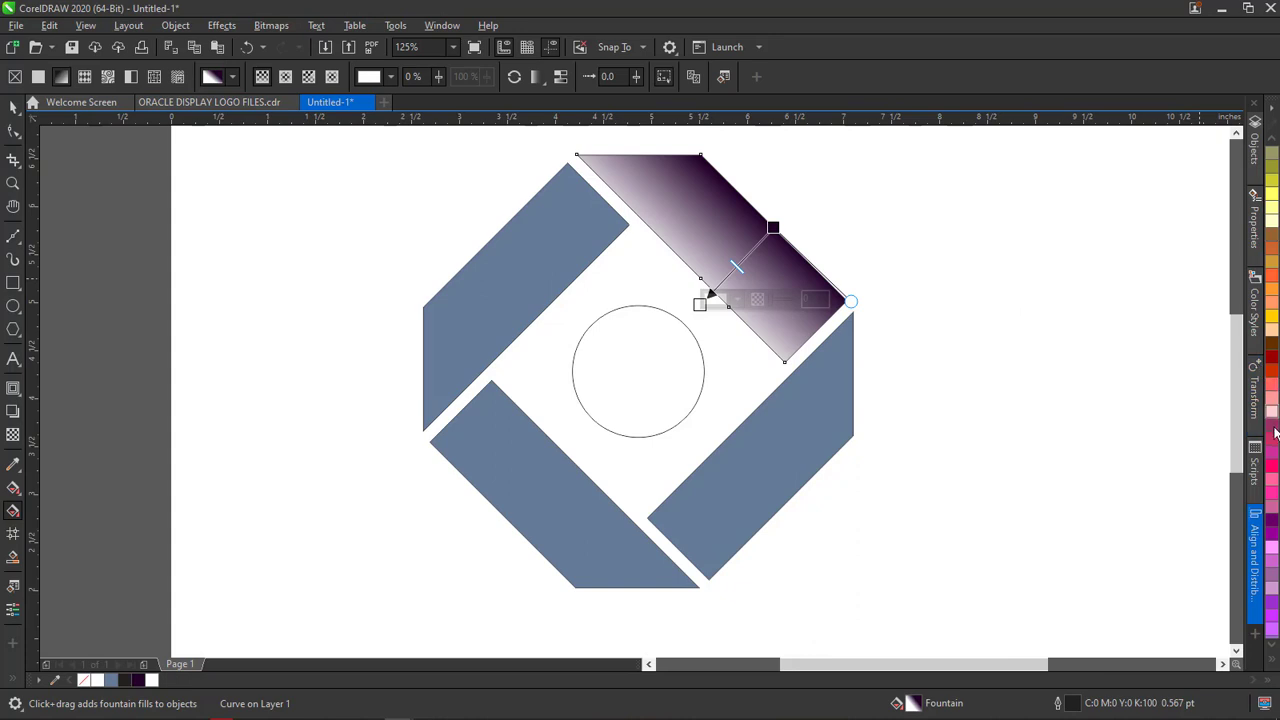
left_click(1273, 497)
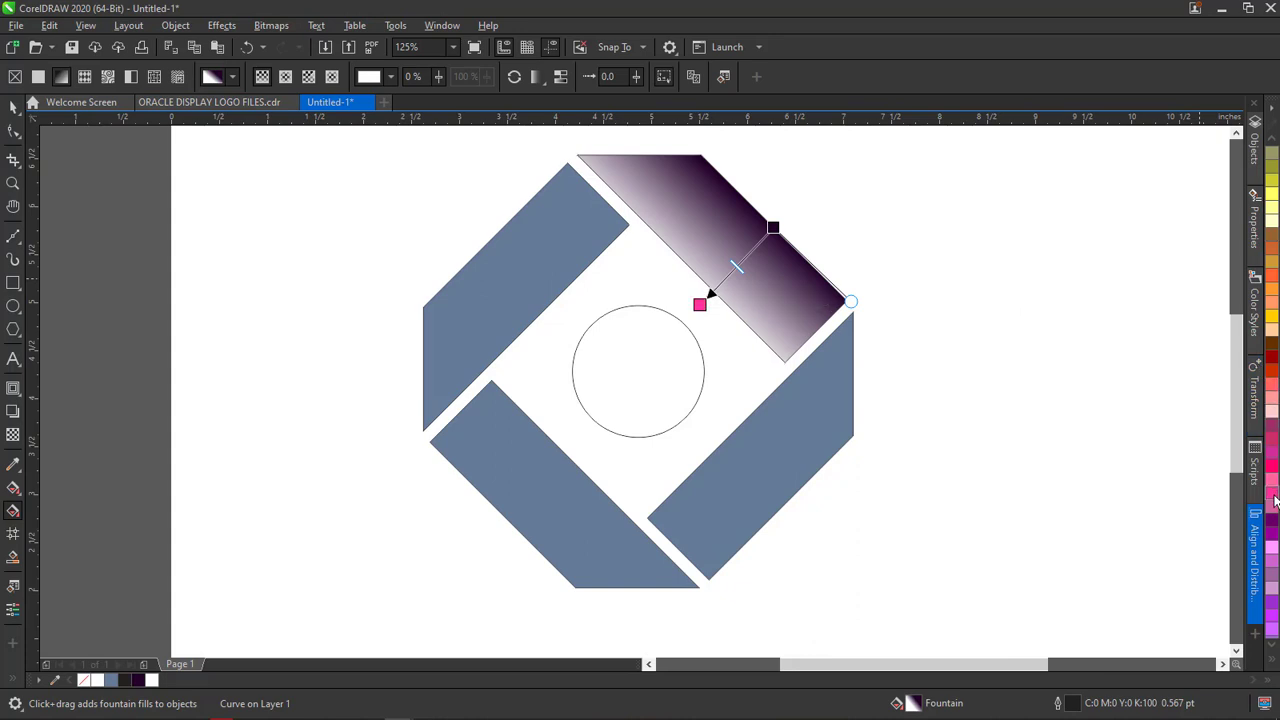
Try Purple (#9900CC) on the inner end of the band's gradient and compare it with the reference logo
left_click(1273, 139)
scroll(1273, 139, "up", 10)
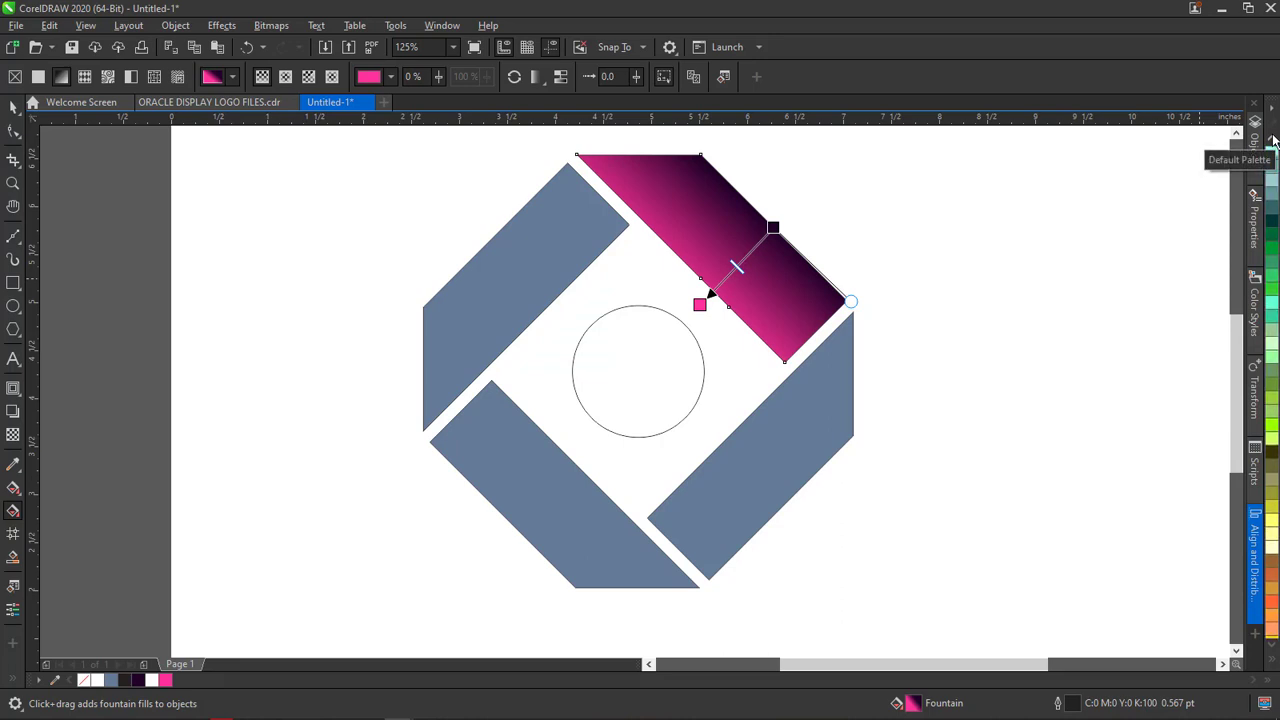
scroll(1273, 139, "up", 8)
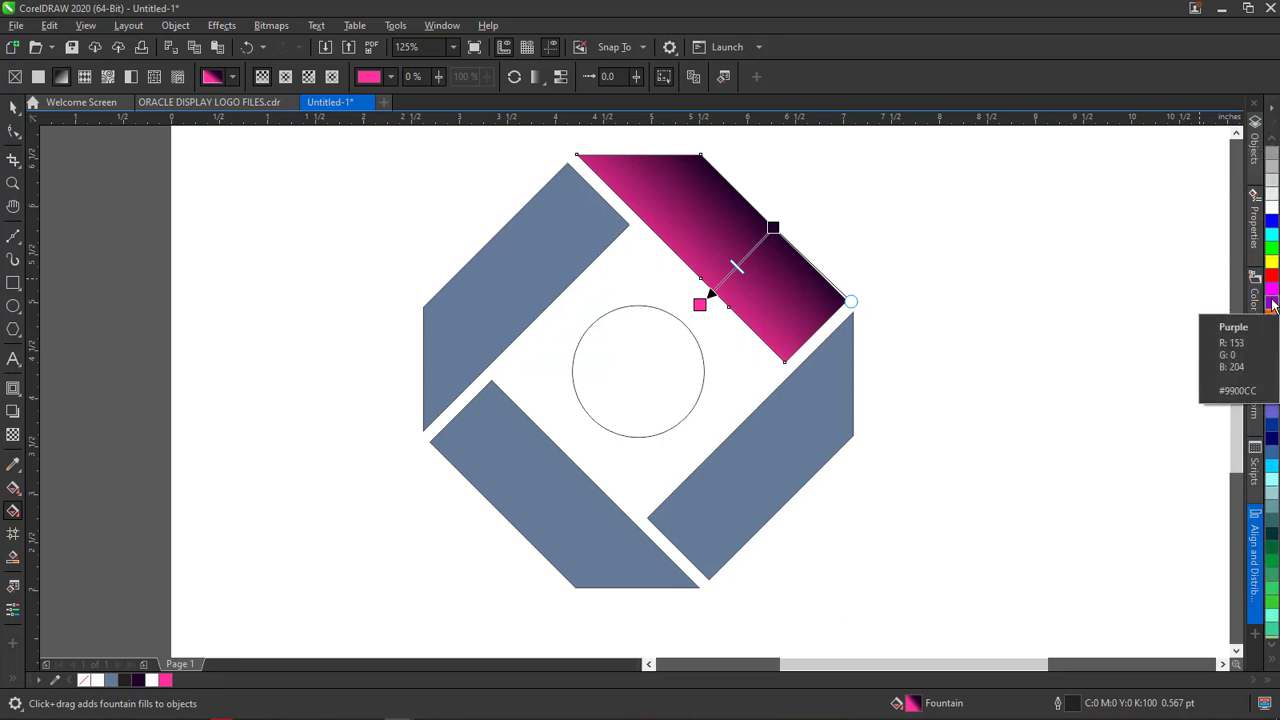
left_click(1273, 305)
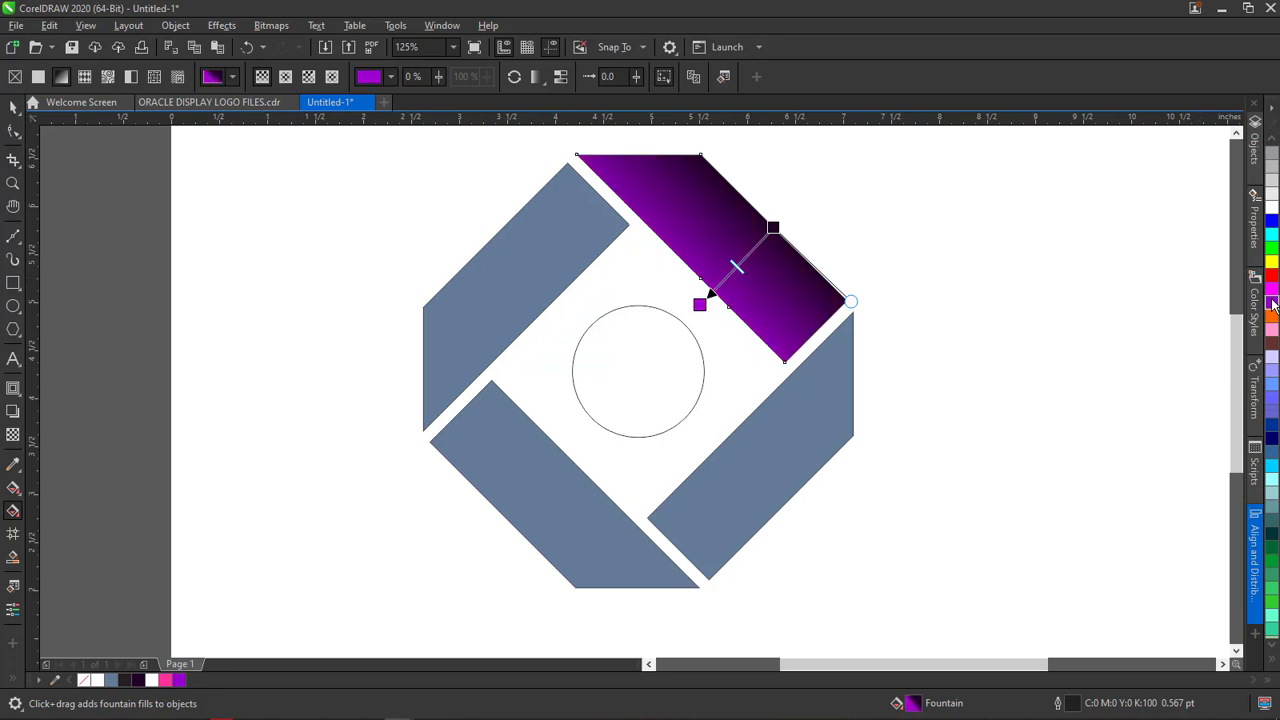
left_click(233, 102)
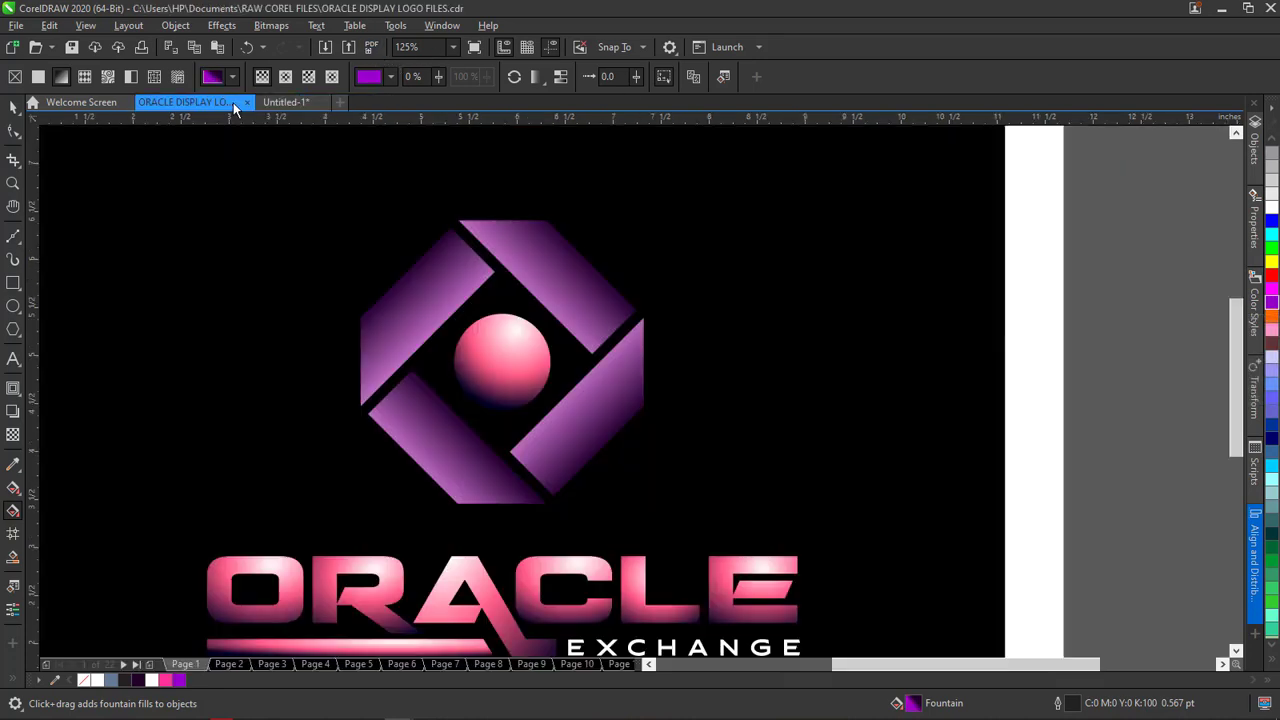
left_click(303, 104)
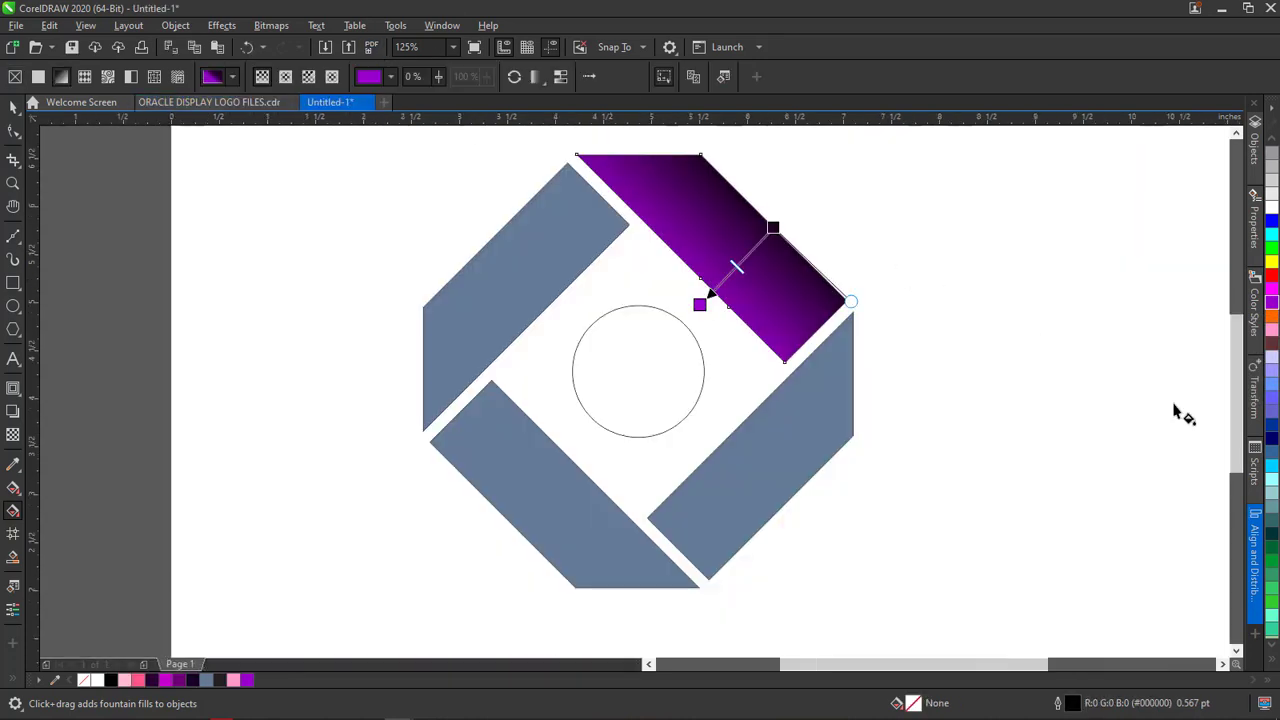
Try a brighter, more magenta shade of Purple on the gradient's inner end and compare it with the reference logo
left_click(1273, 305)
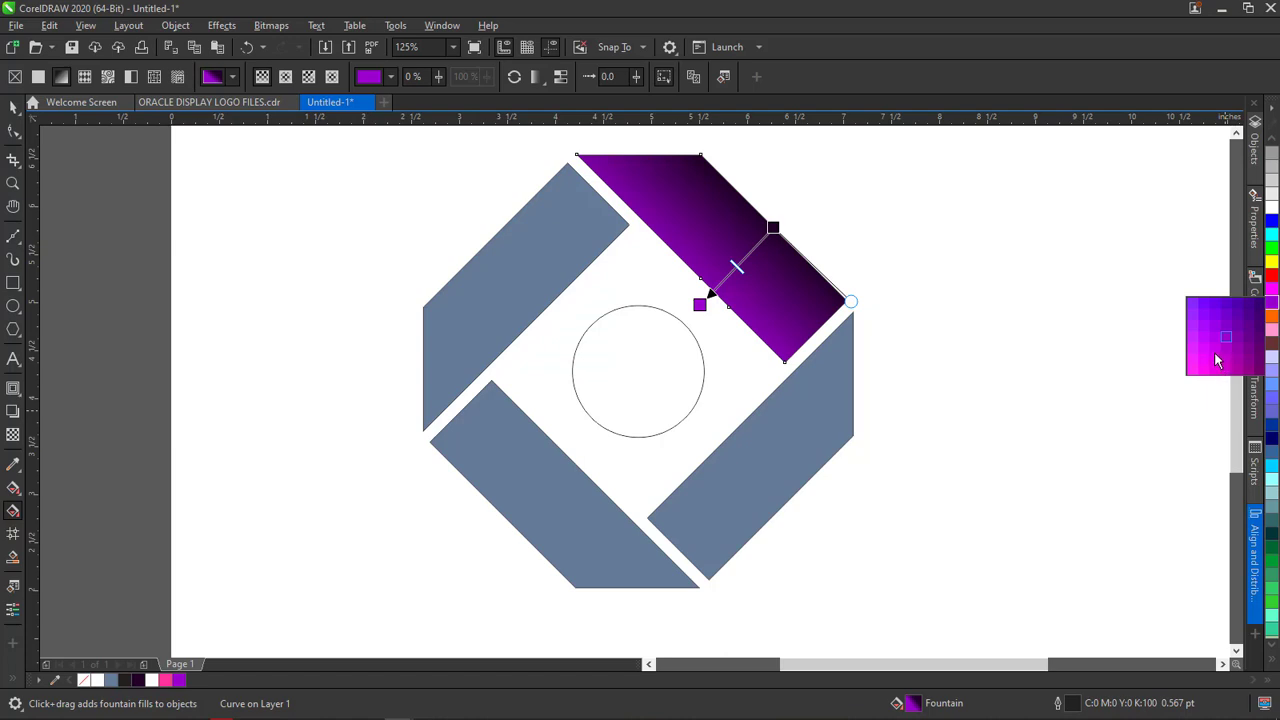
left_click(1214, 352)
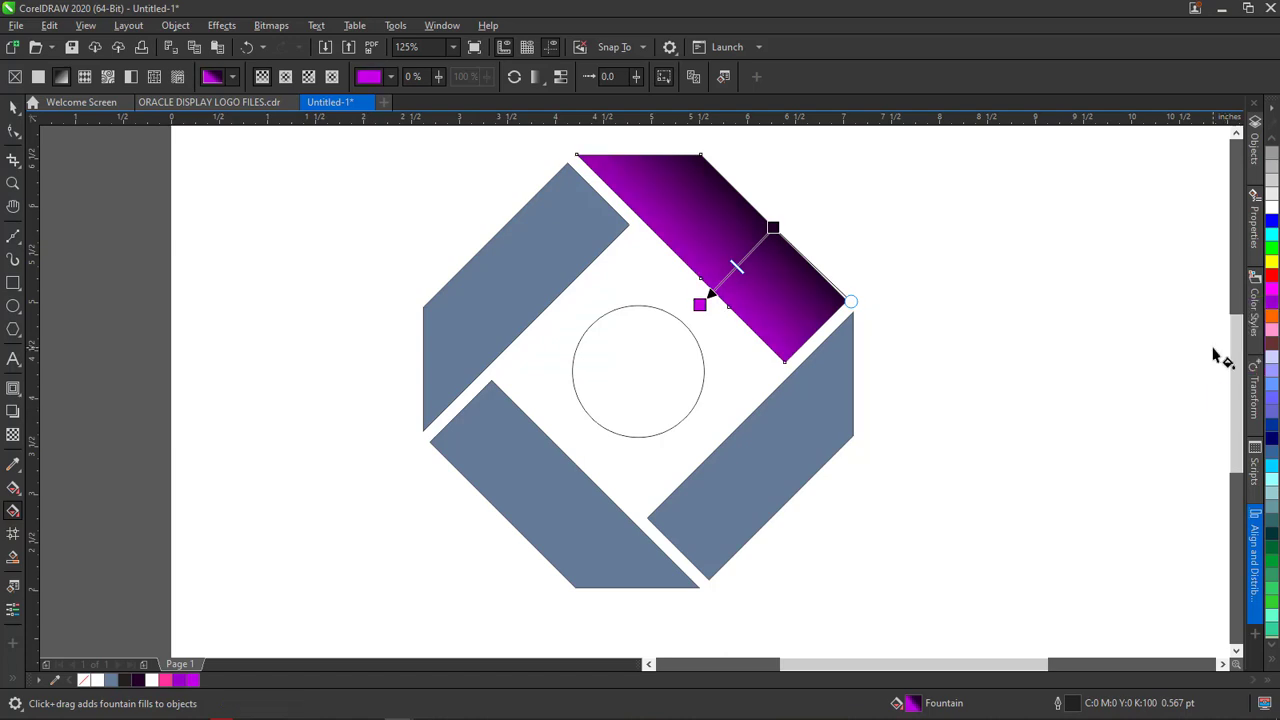
left_click(237, 100)
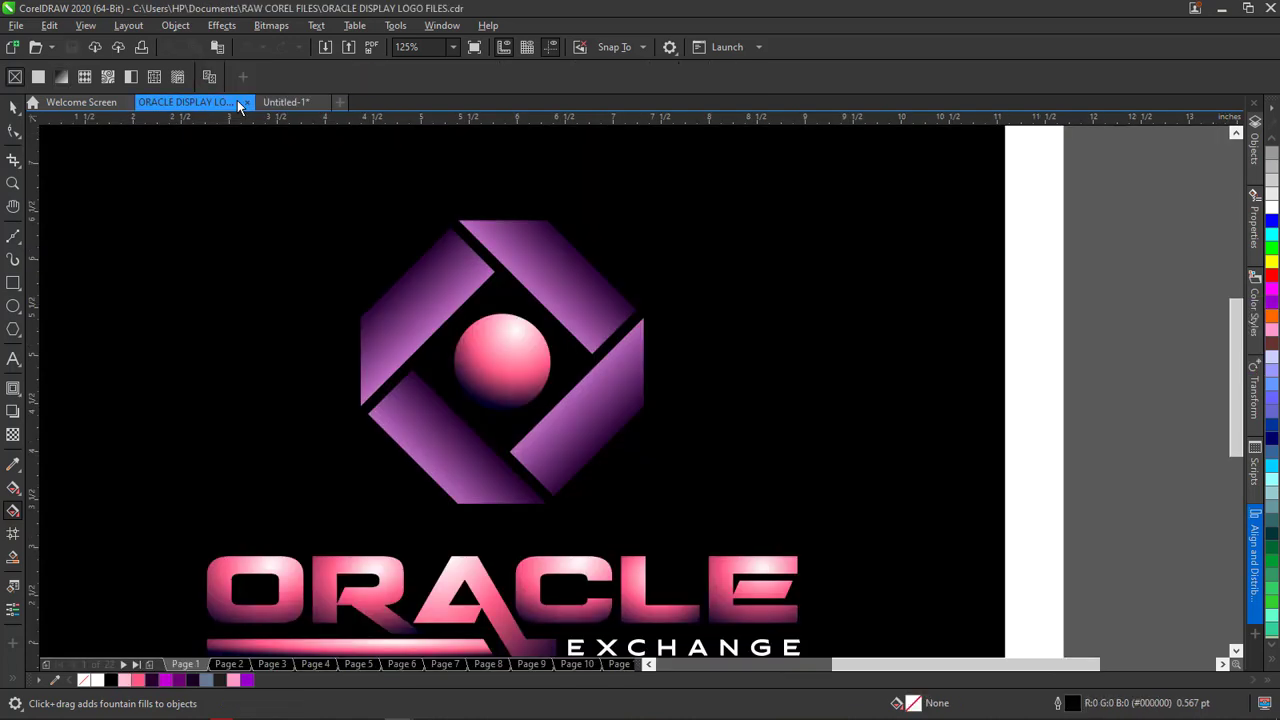
left_click(290, 101)
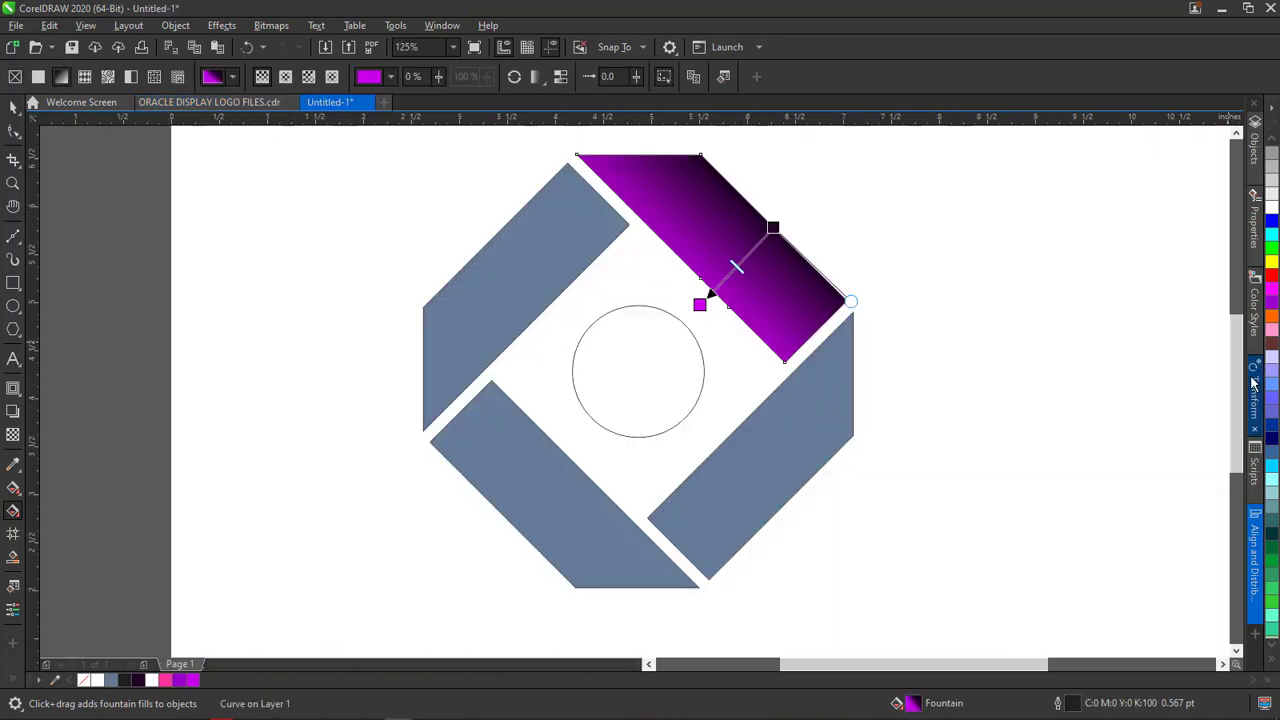
Try a darker magenta and a bluer violet shade of Purple on the gradient's inner end, comparing with the reference logo
left_click(1272, 310)
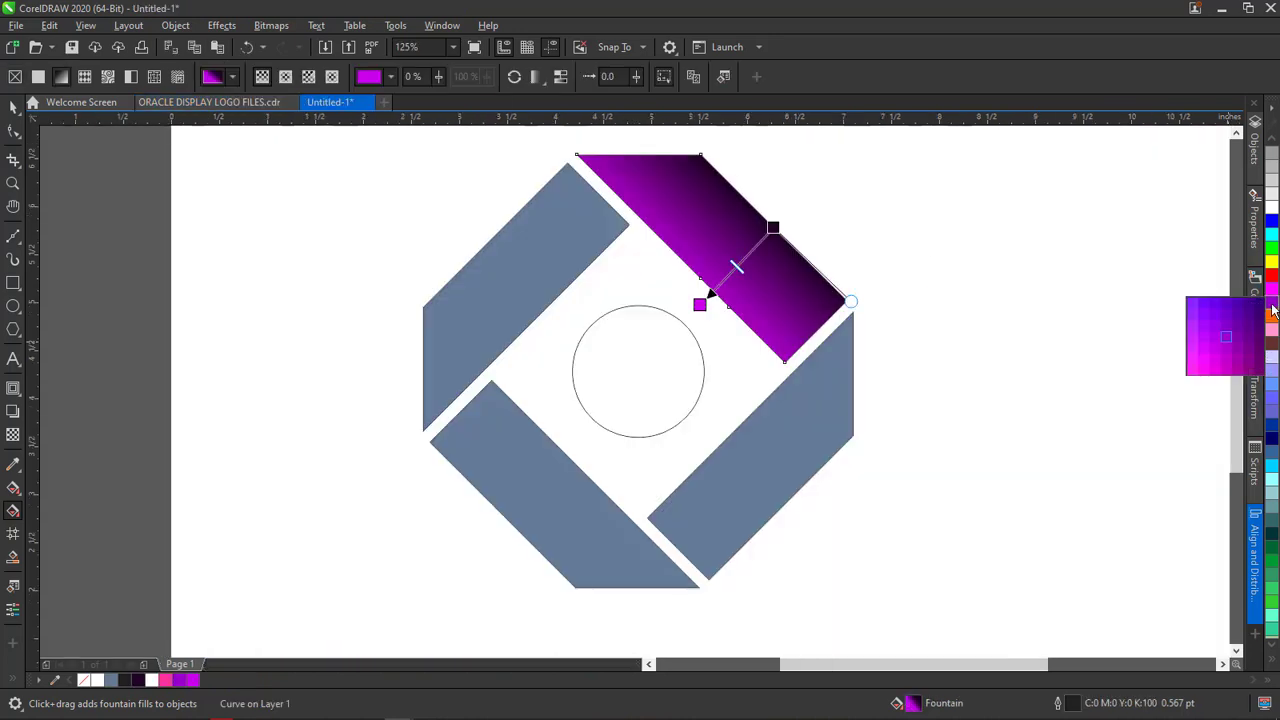
left_click(1237, 374)
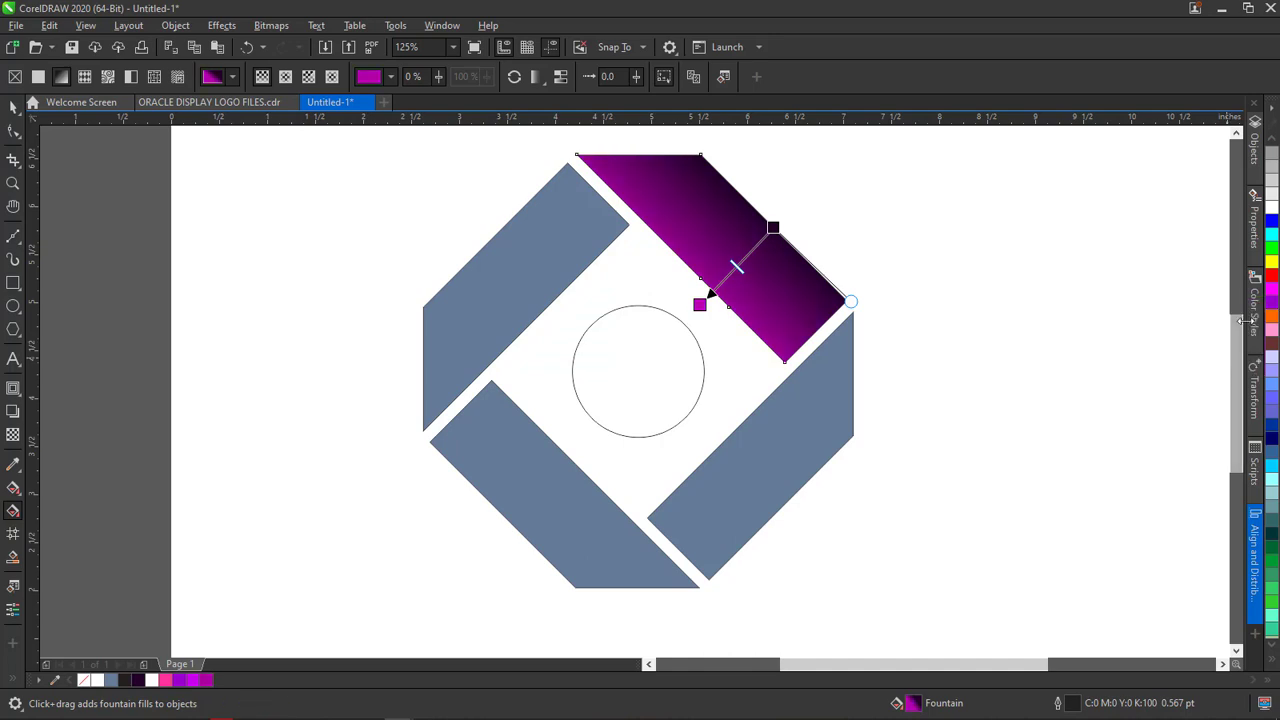
left_click(1272, 304)
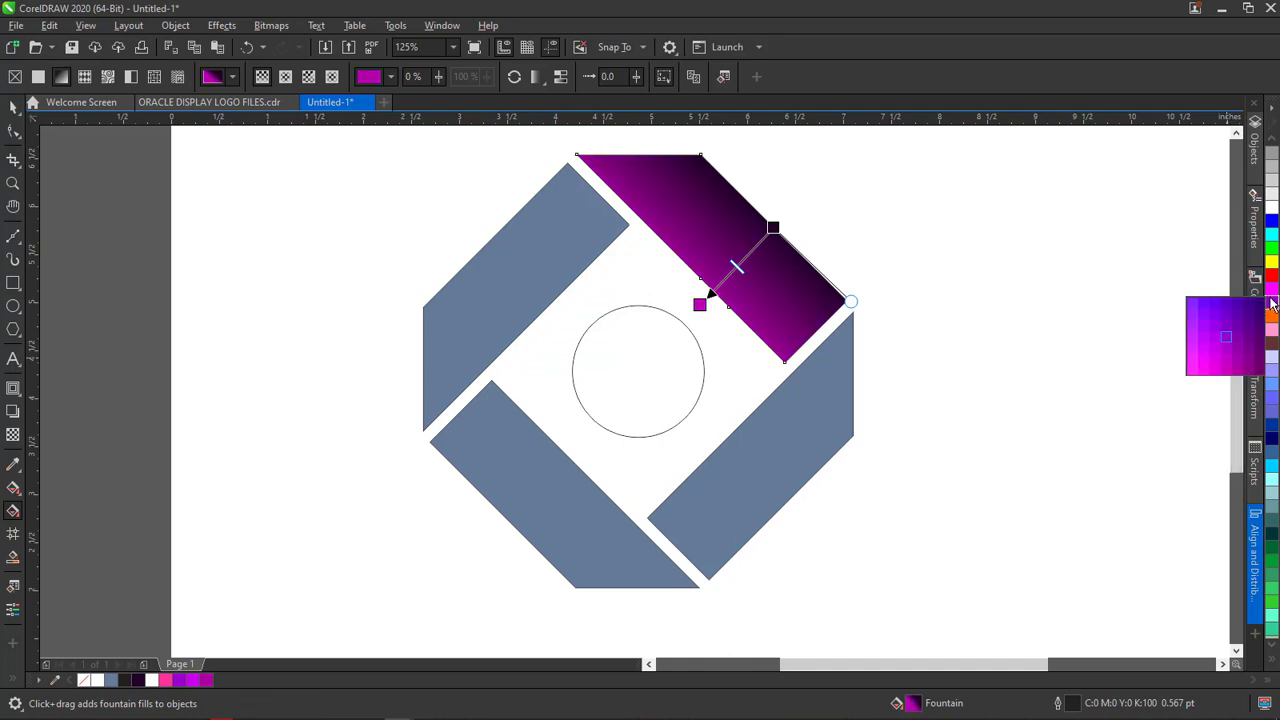
left_click(1215, 327)
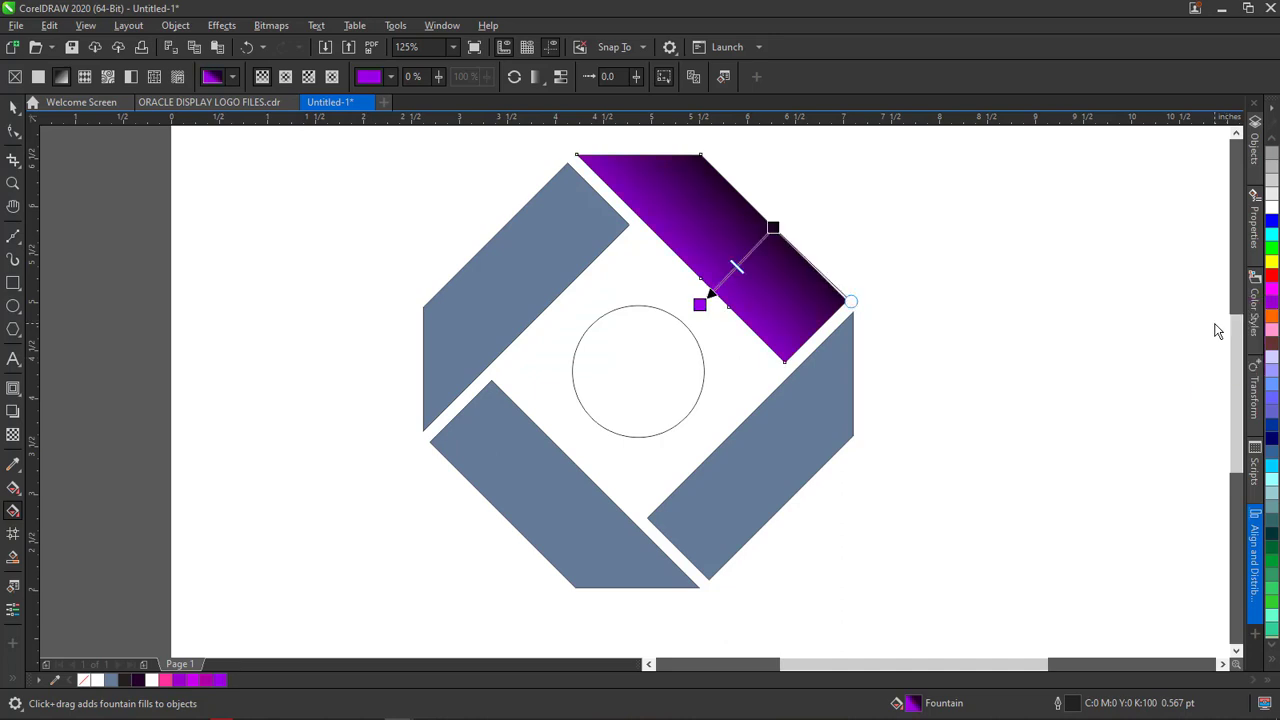
left_click(217, 104)
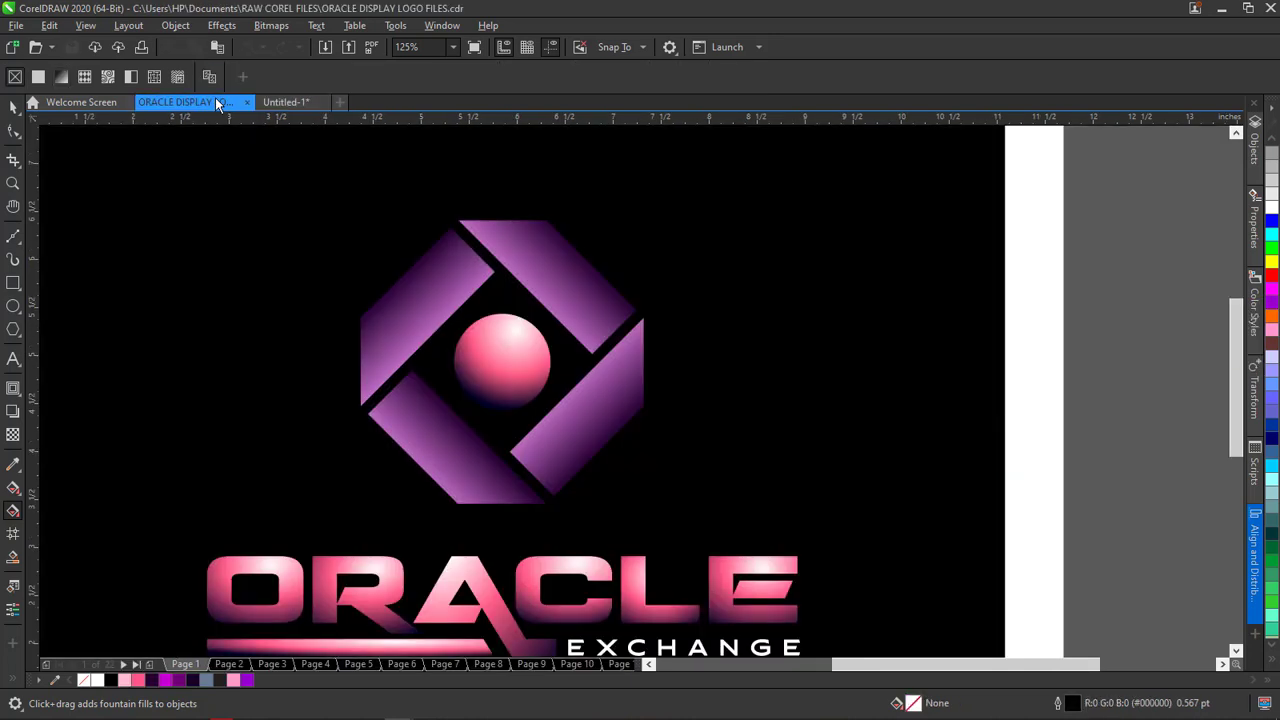
left_click(292, 103)
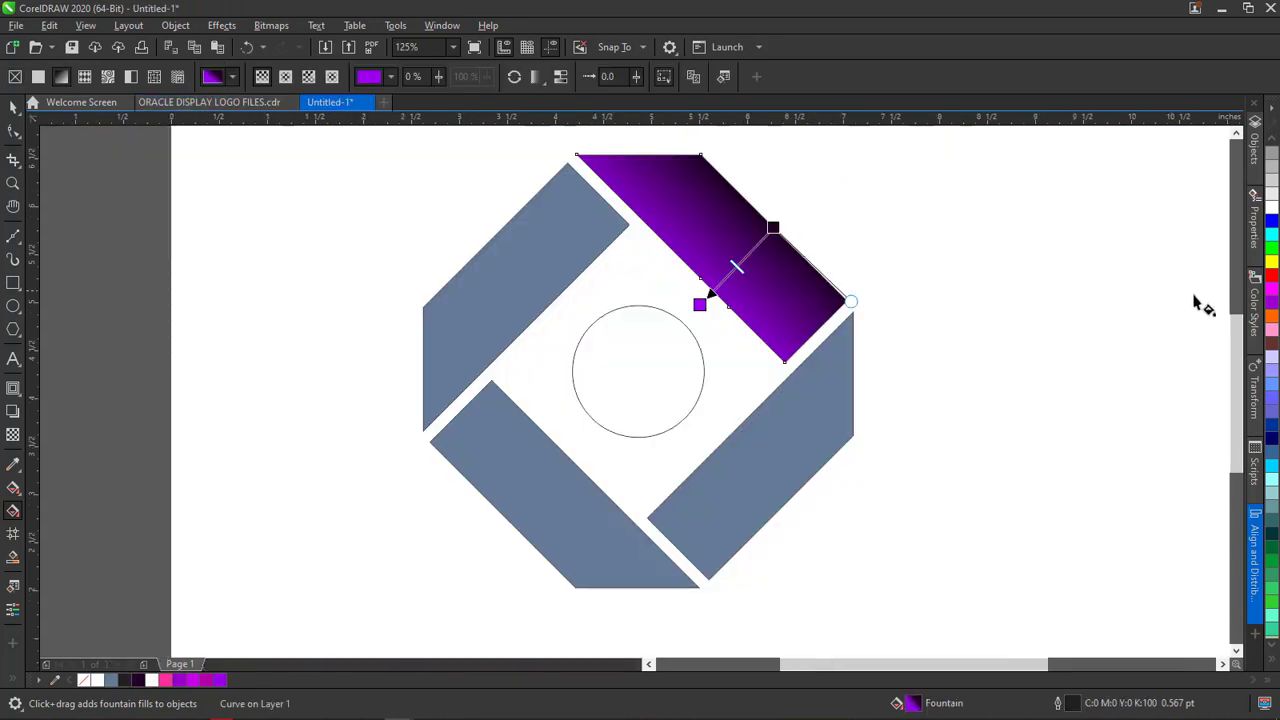
Color the inner end of the upper-right band's gradient a muted pinkish magenta and compare it with the reference logo
scroll(1268, 610, "down", 3)
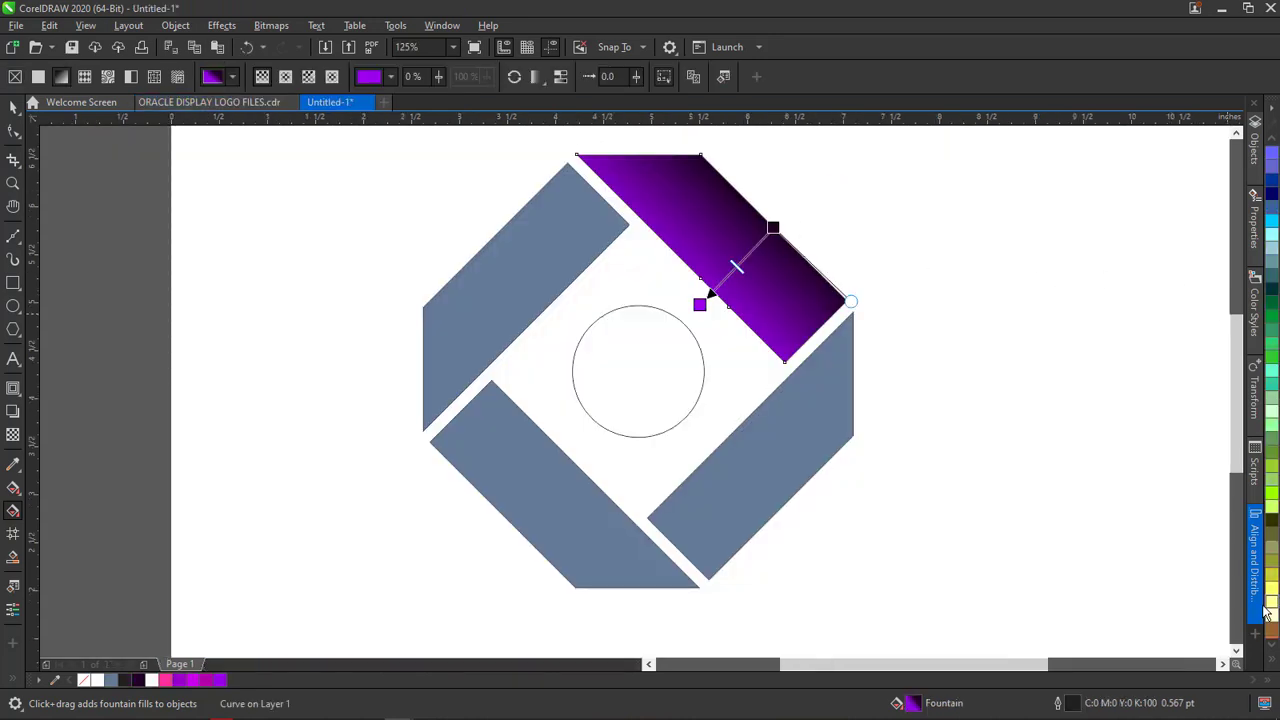
scroll(1266, 420, "up", 1)
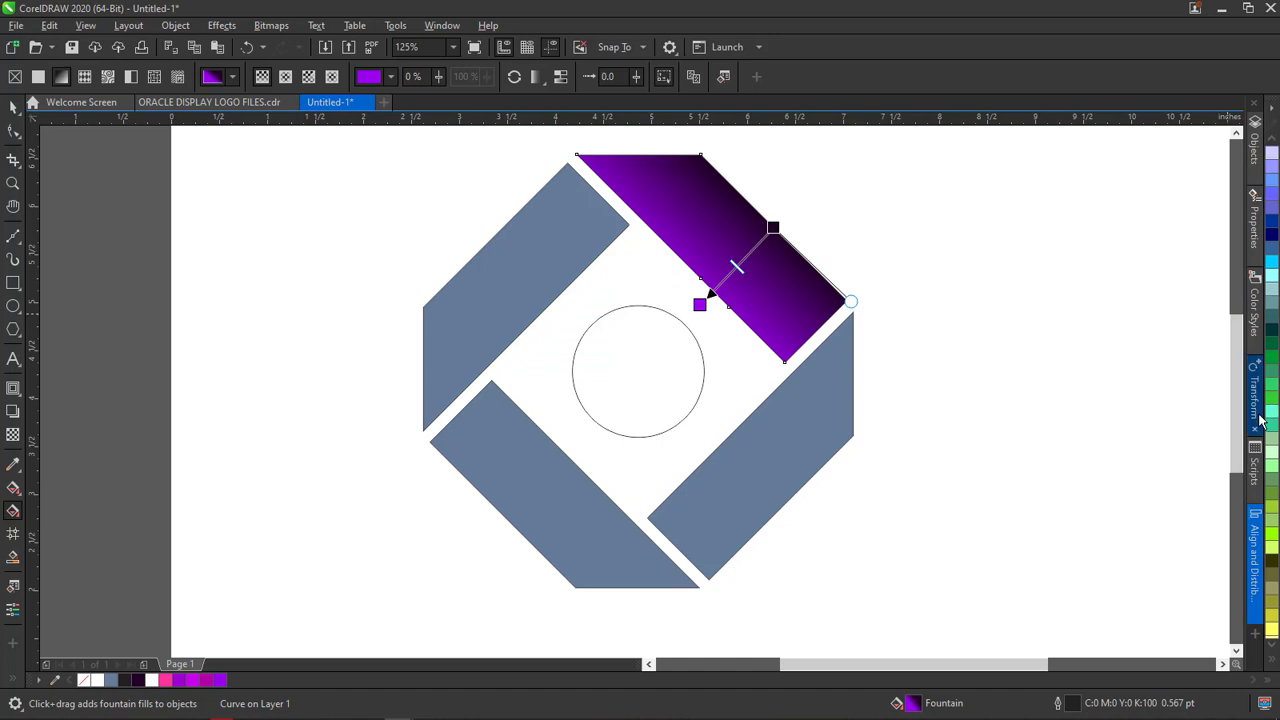
scroll(1272, 600, "down", 5)
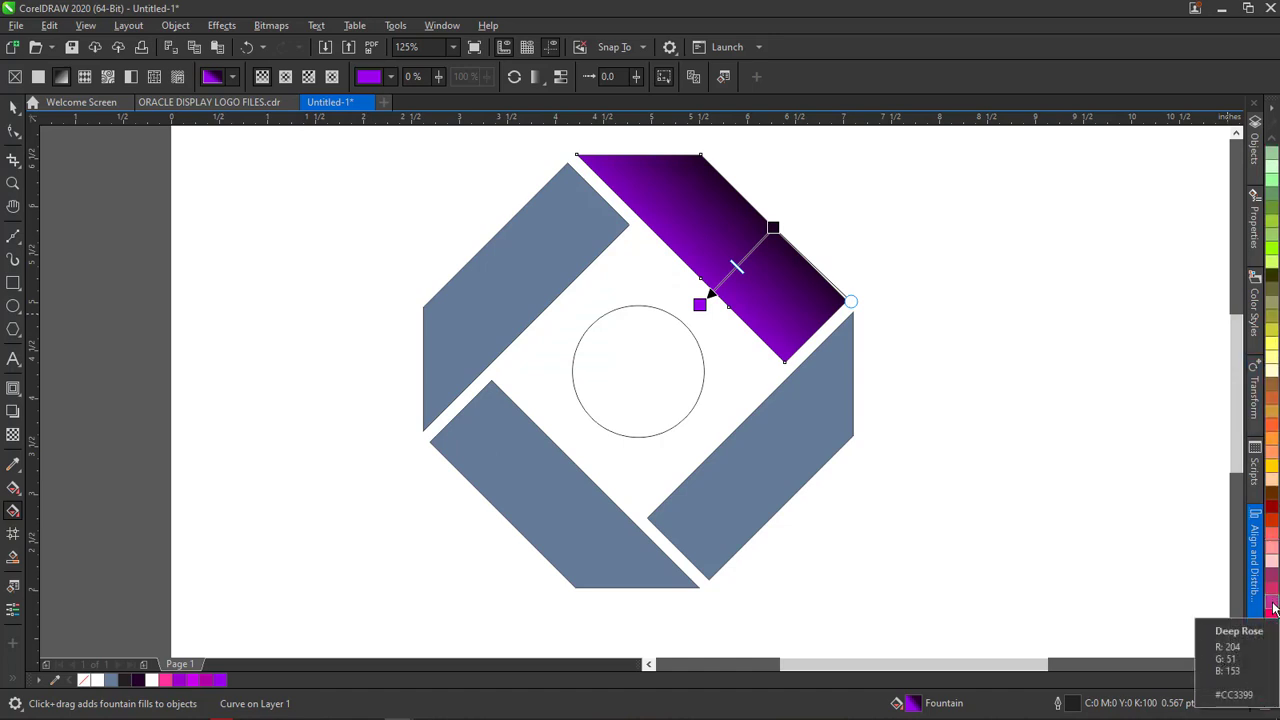
left_click(699, 304)
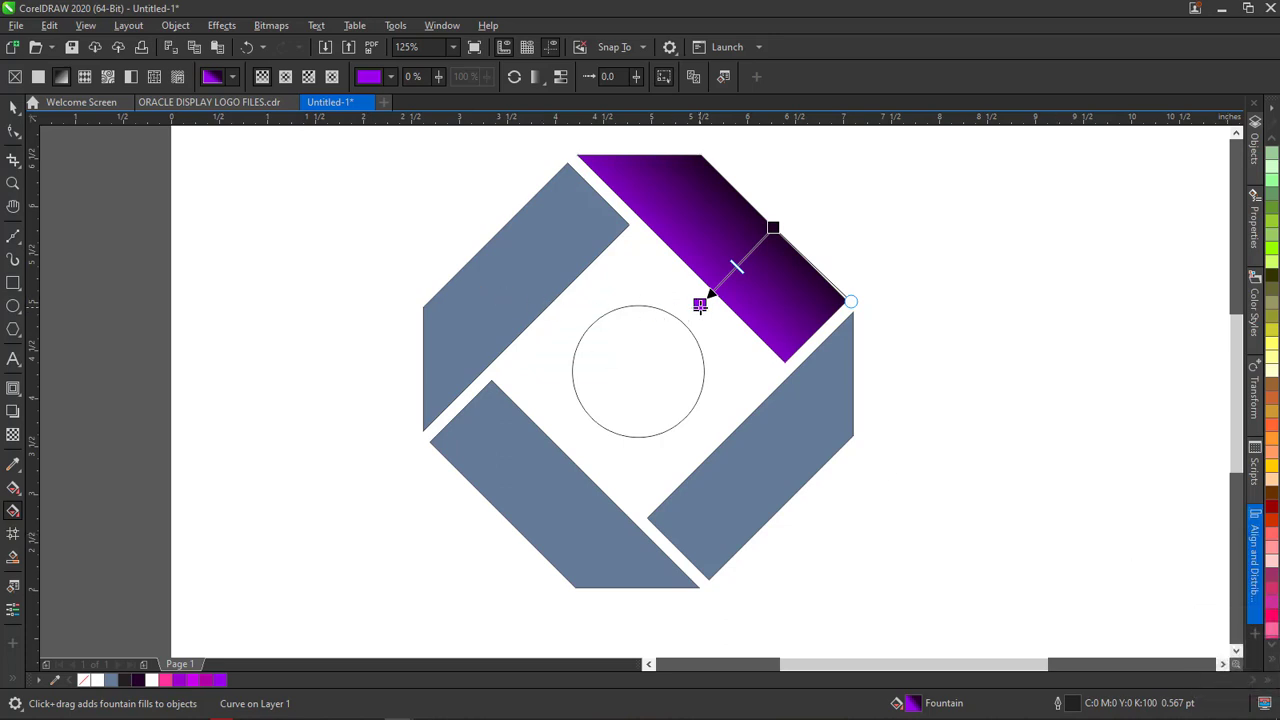
left_click(1271, 579)
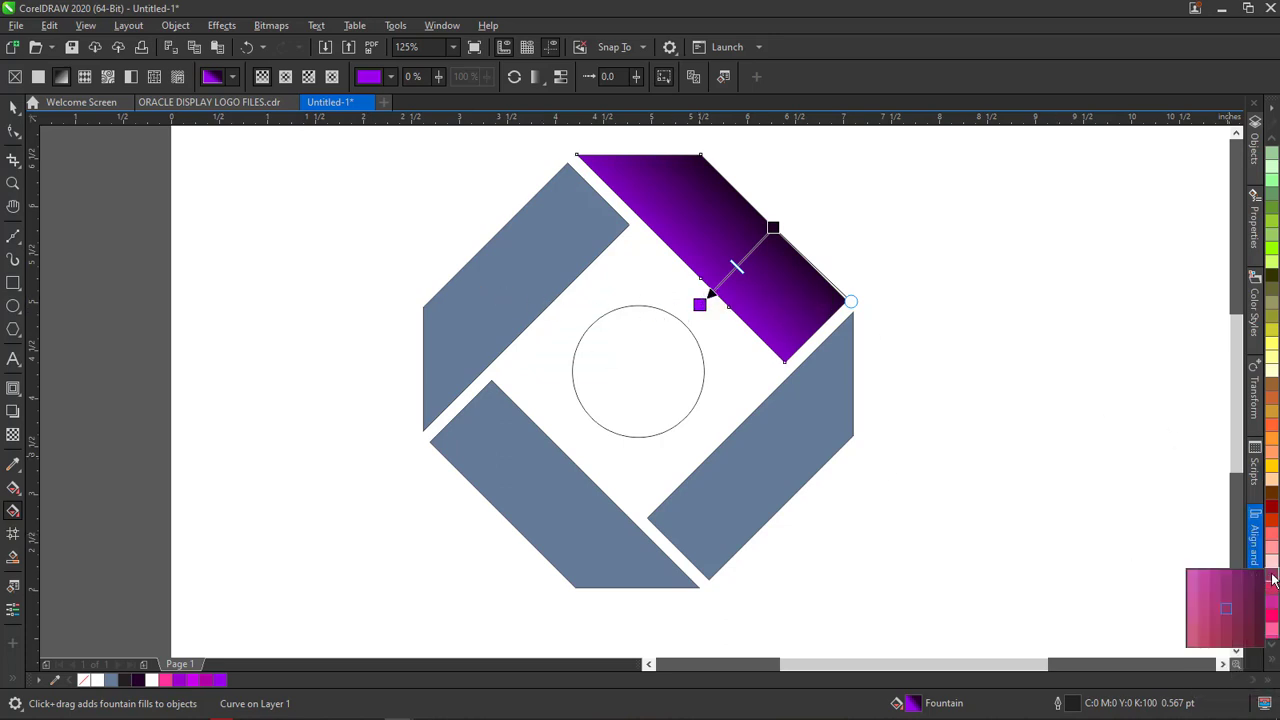
left_click(1212, 578)
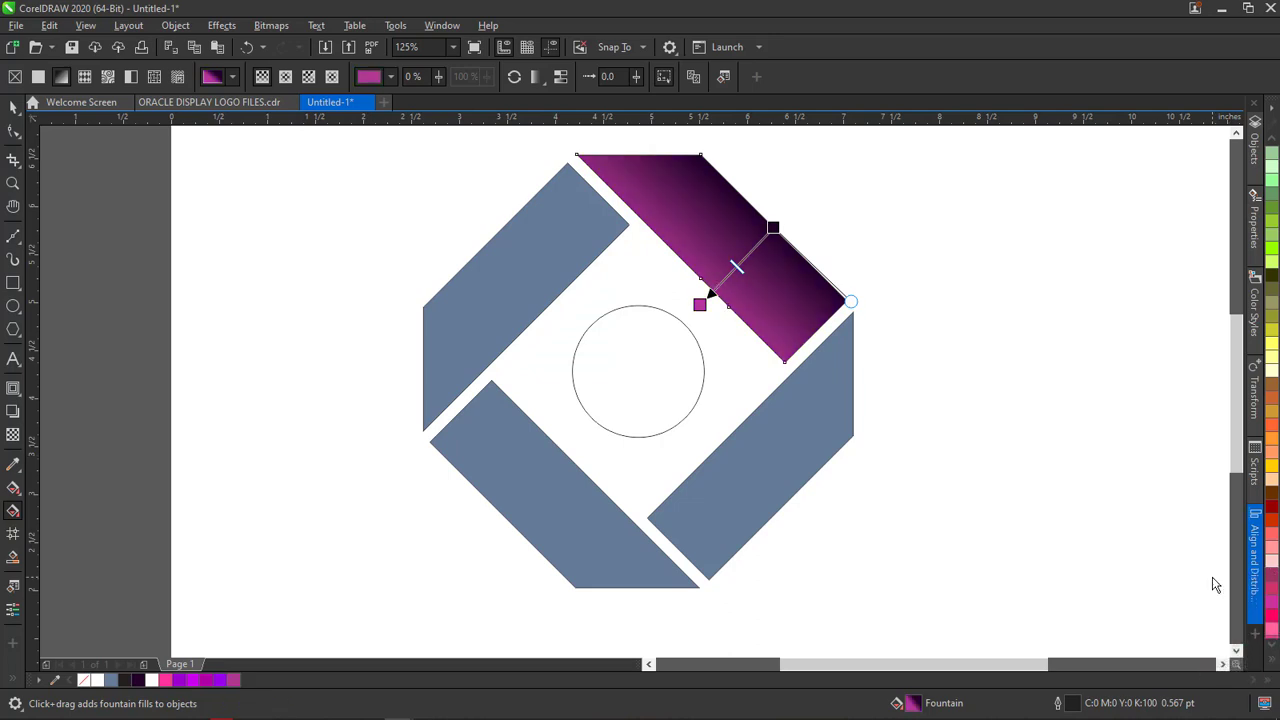
left_click(229, 103)
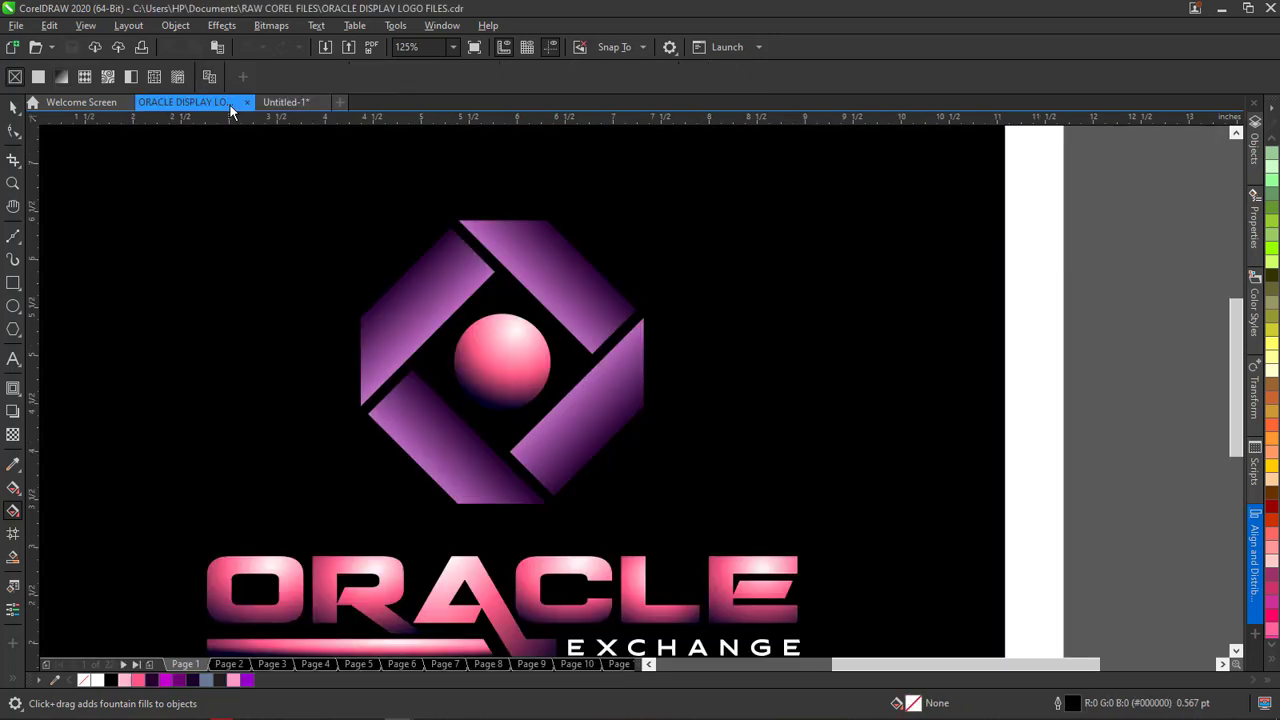
left_click(285, 101)
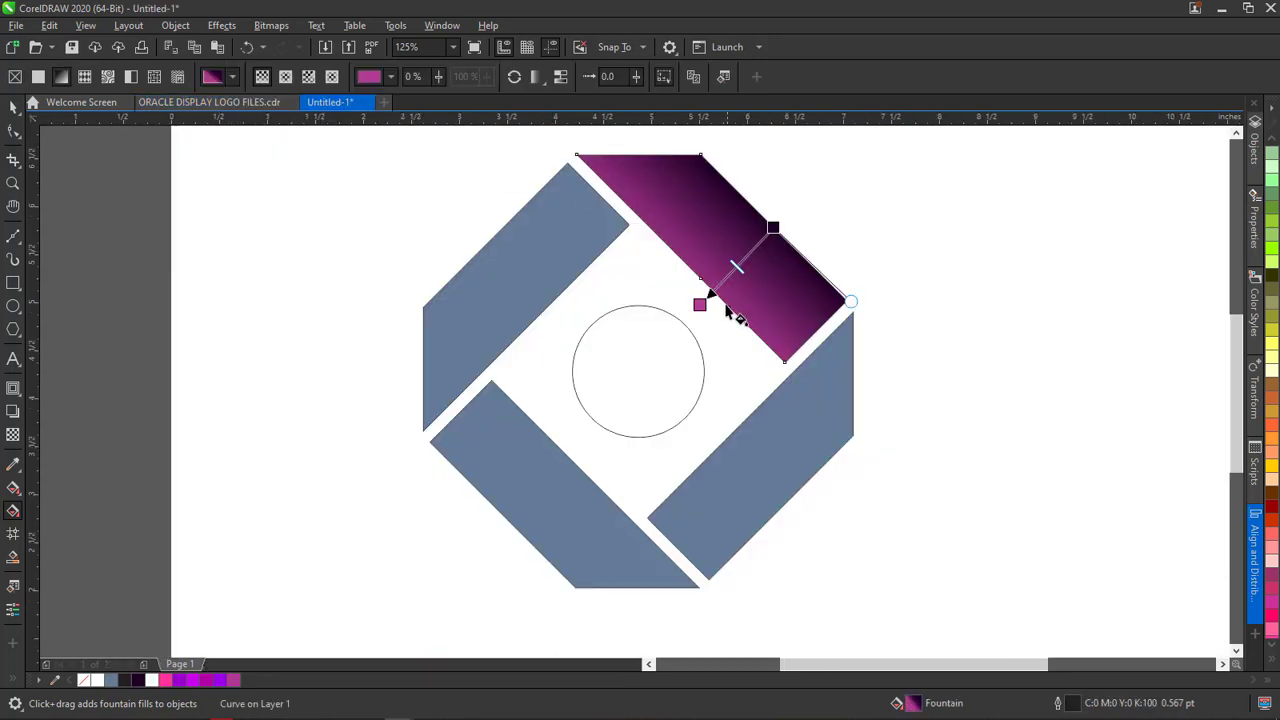
Compare the upper-right band's gradient with the bands of the reference logo
left_click(12, 107)
left_click(236, 104)
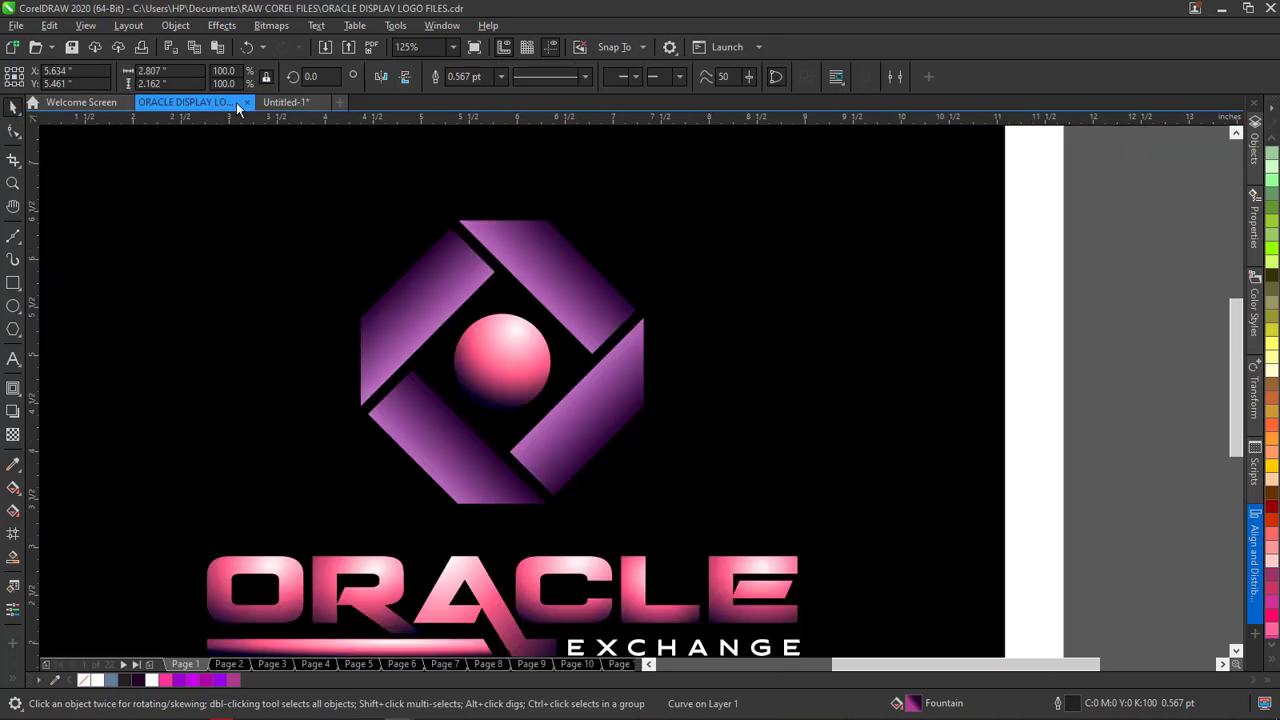
left_click(290, 103)
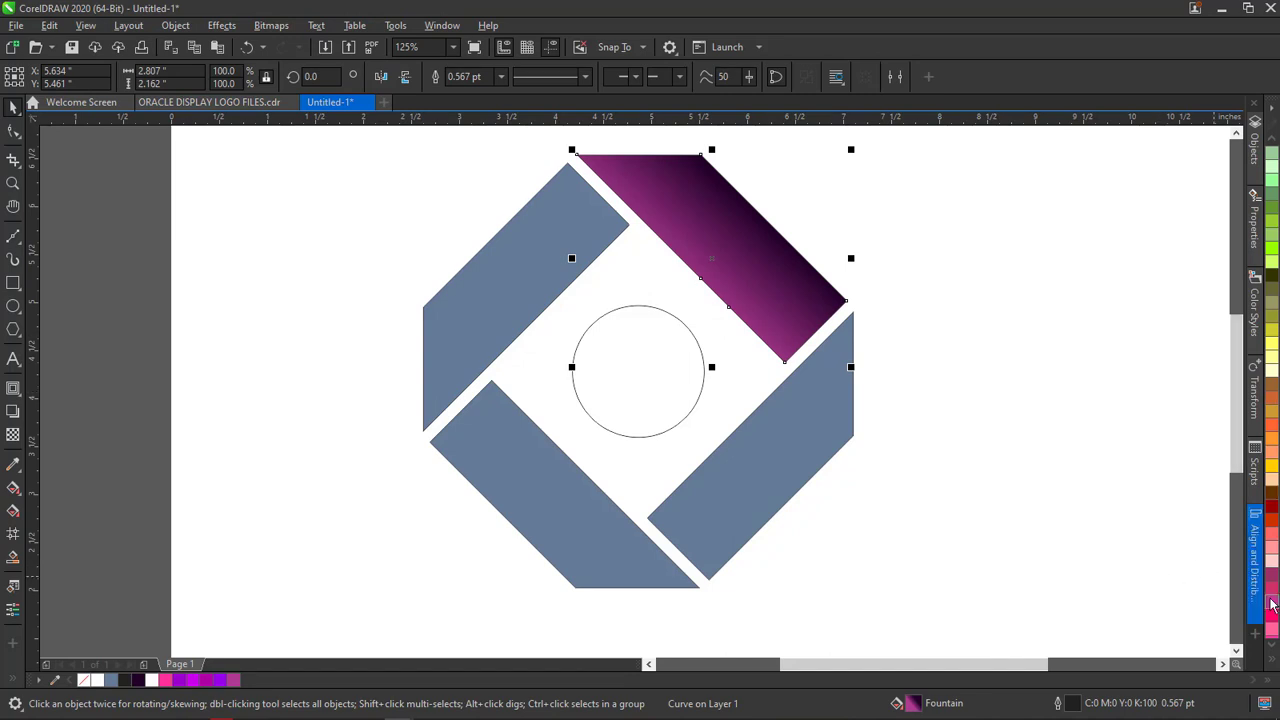
Try repeating the last fill on the upper-left band, and undo it
left_click(911, 291)
left_click(753, 280)
left_click(493, 263)
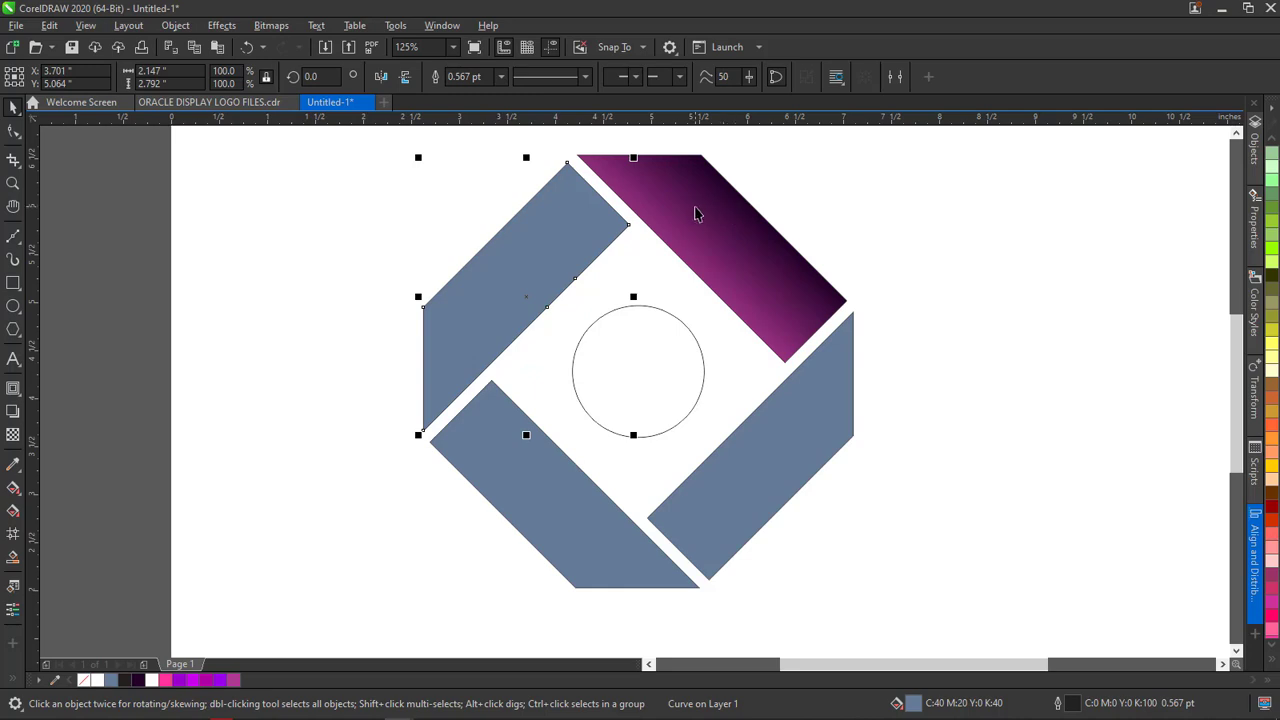
right_click(558, 247)
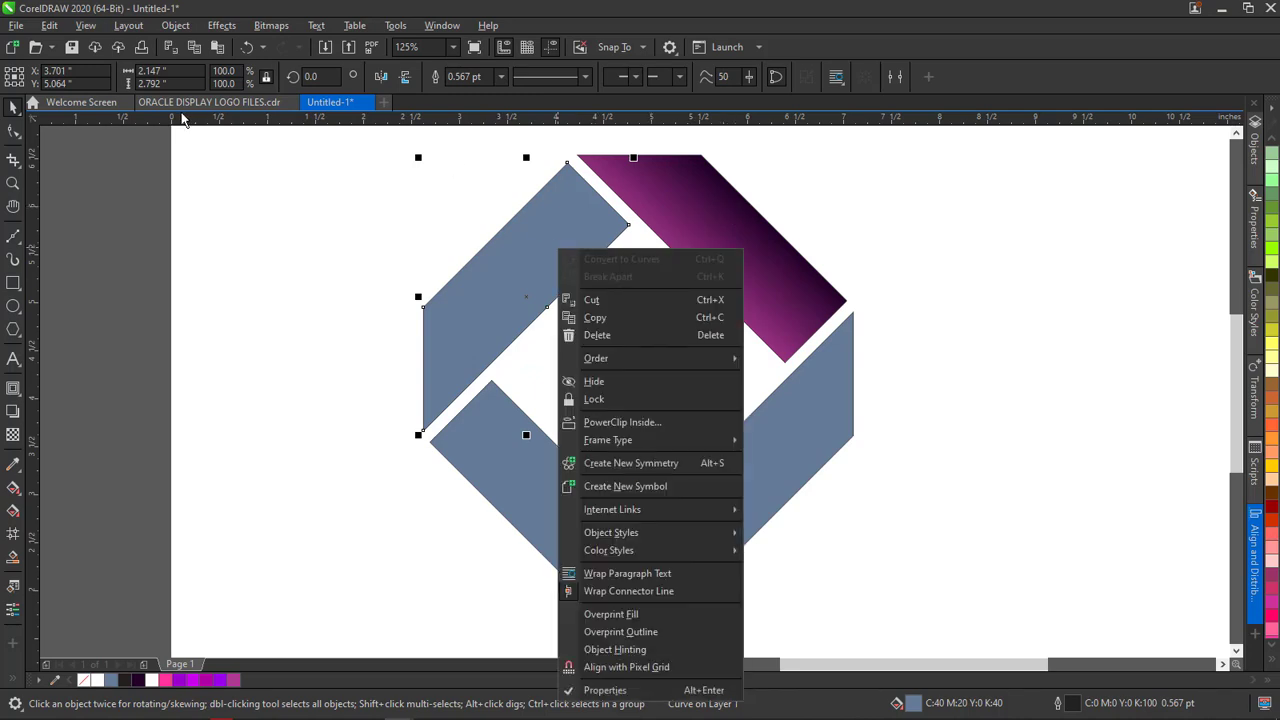
left_click(175, 26)
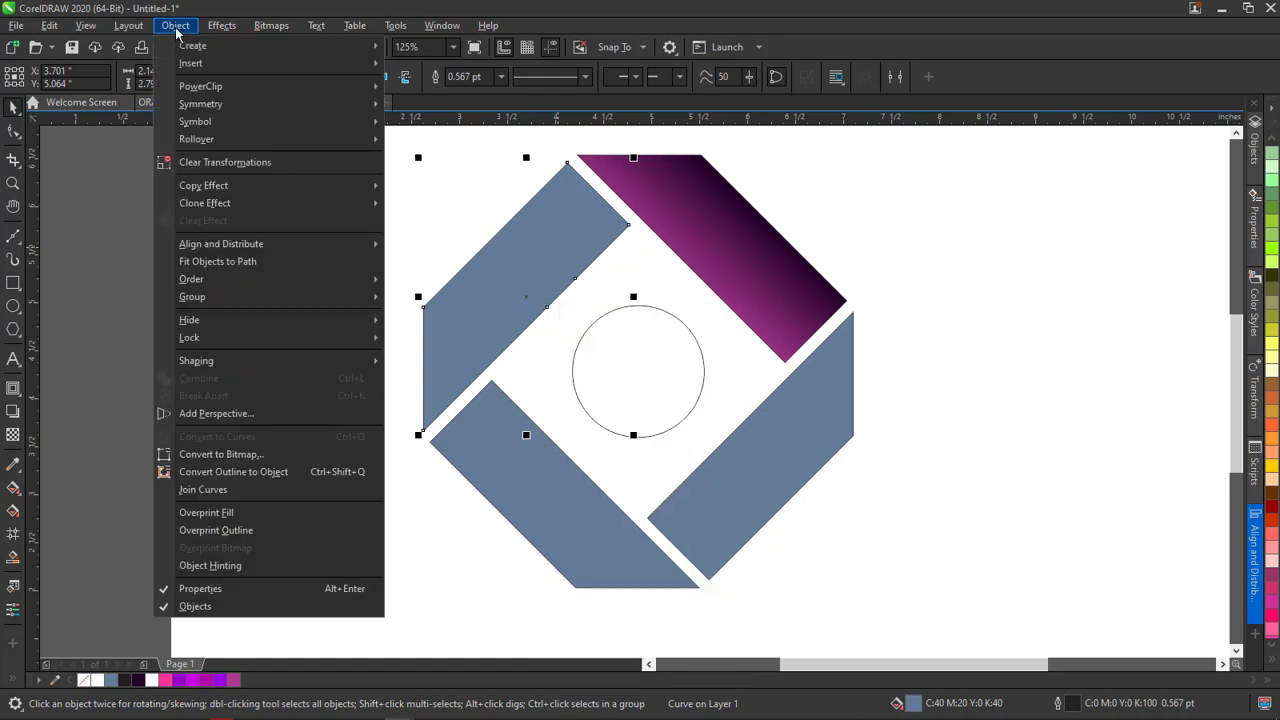
left_click(508, 242)
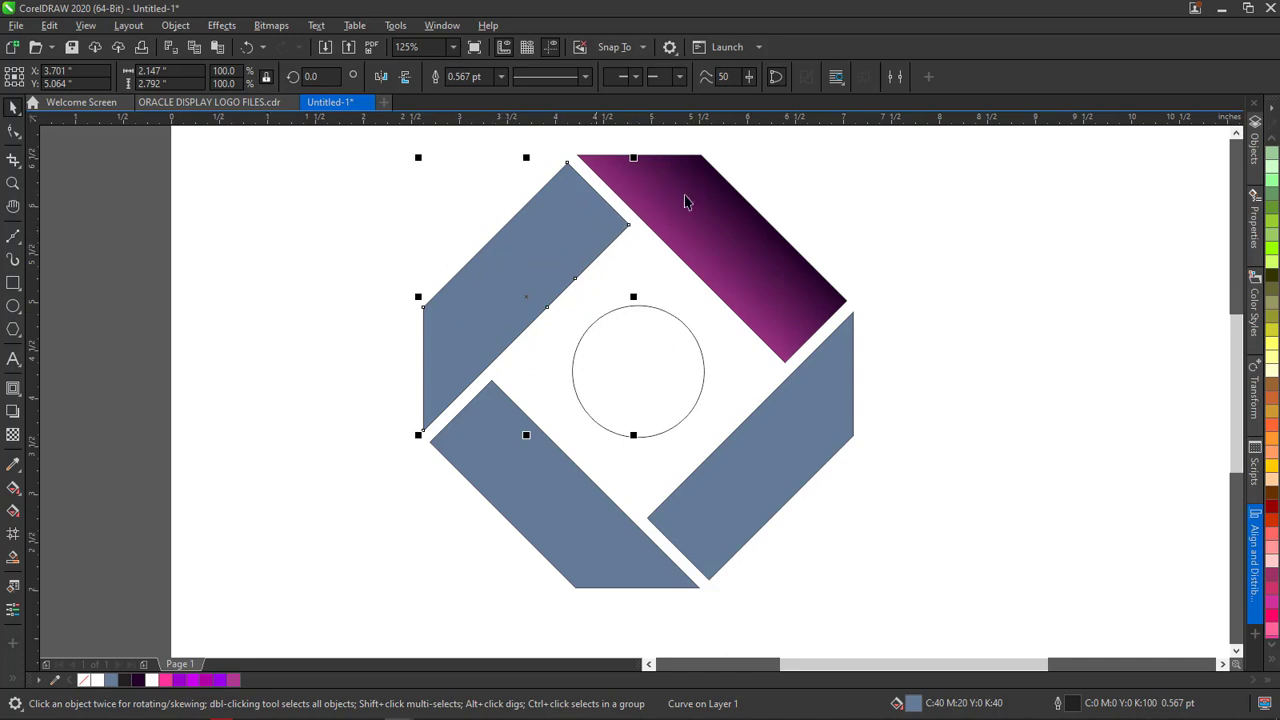
left_click(46, 28)
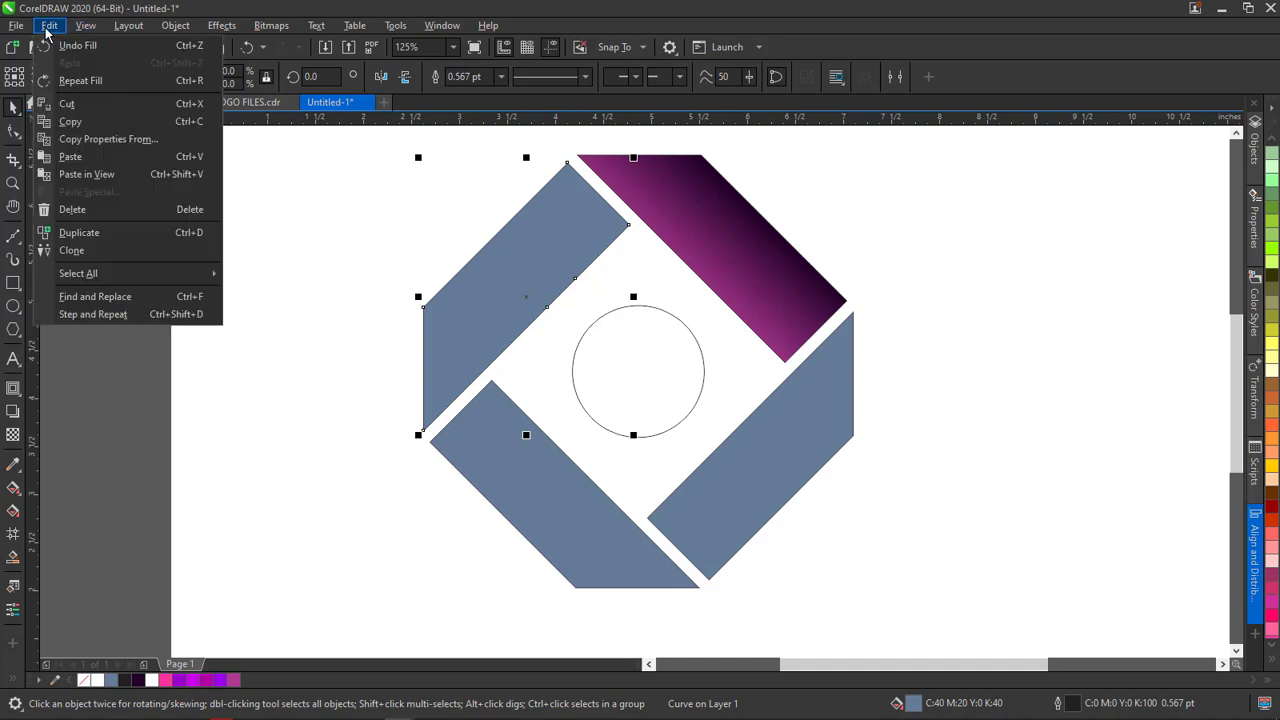
left_click(96, 81)
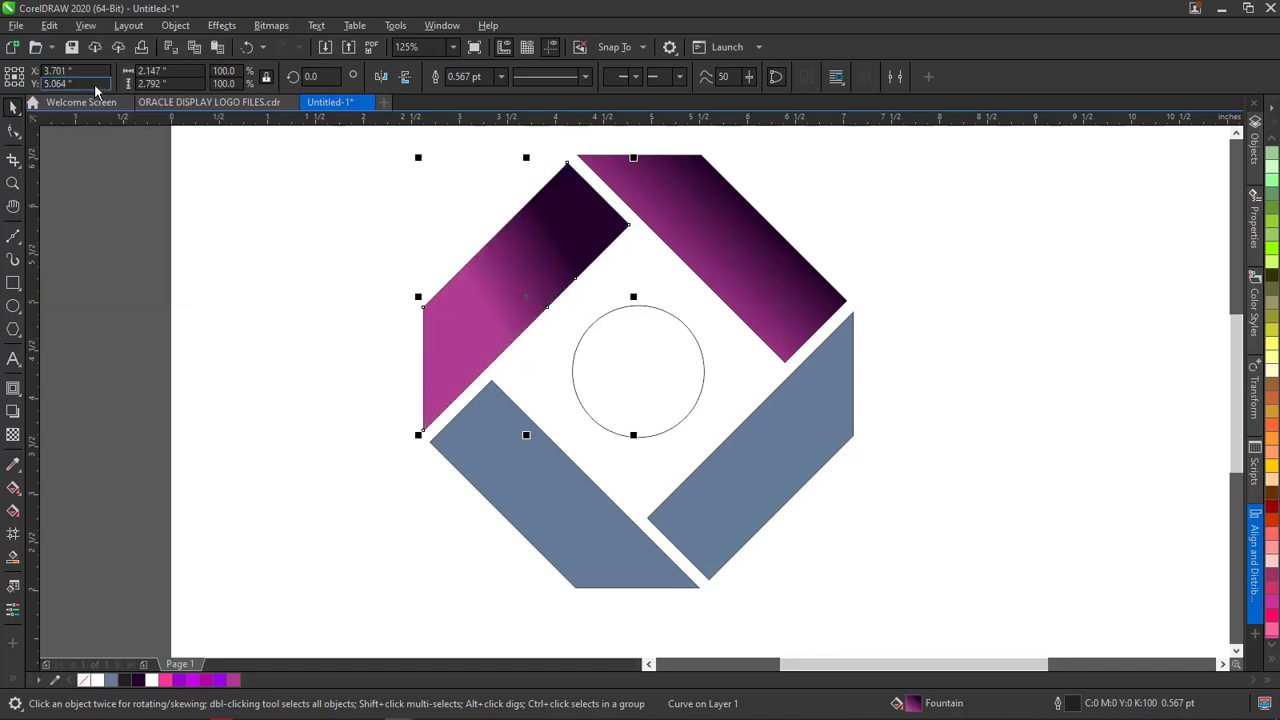
key("ctrl+z")
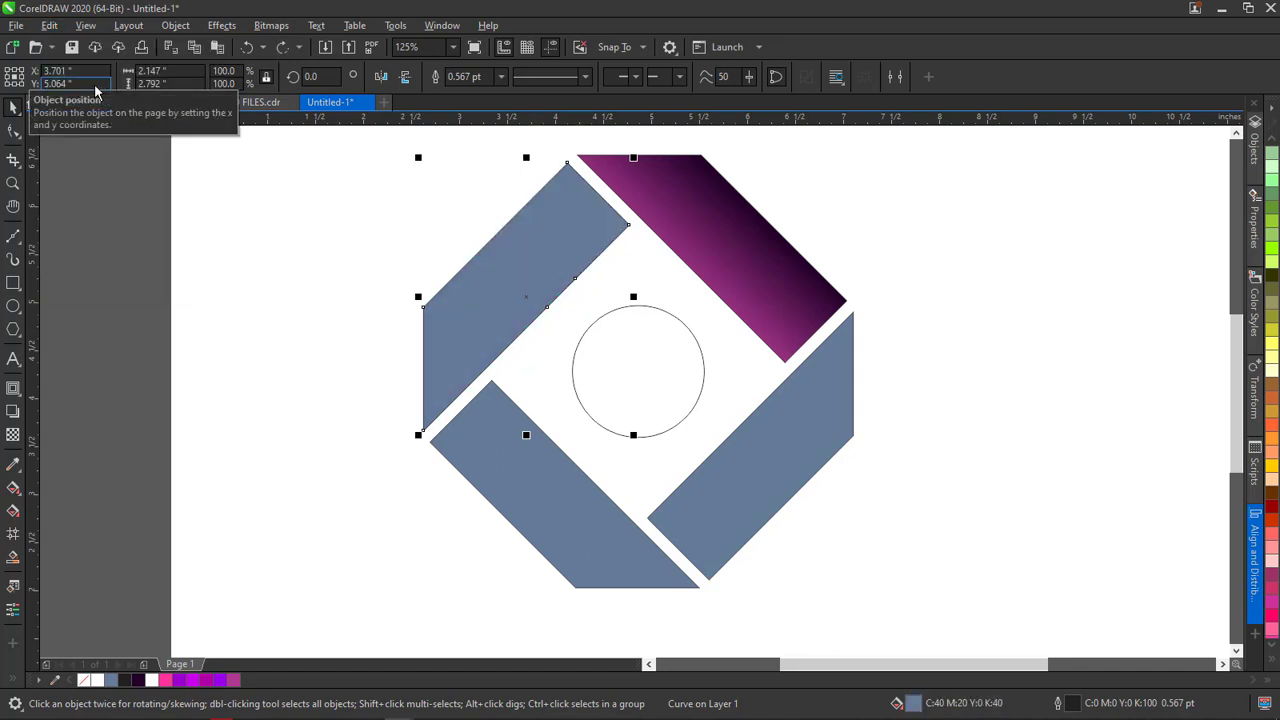
Copy only the Fill property from the upper-right band onto the upper-left band
left_click(50, 26)
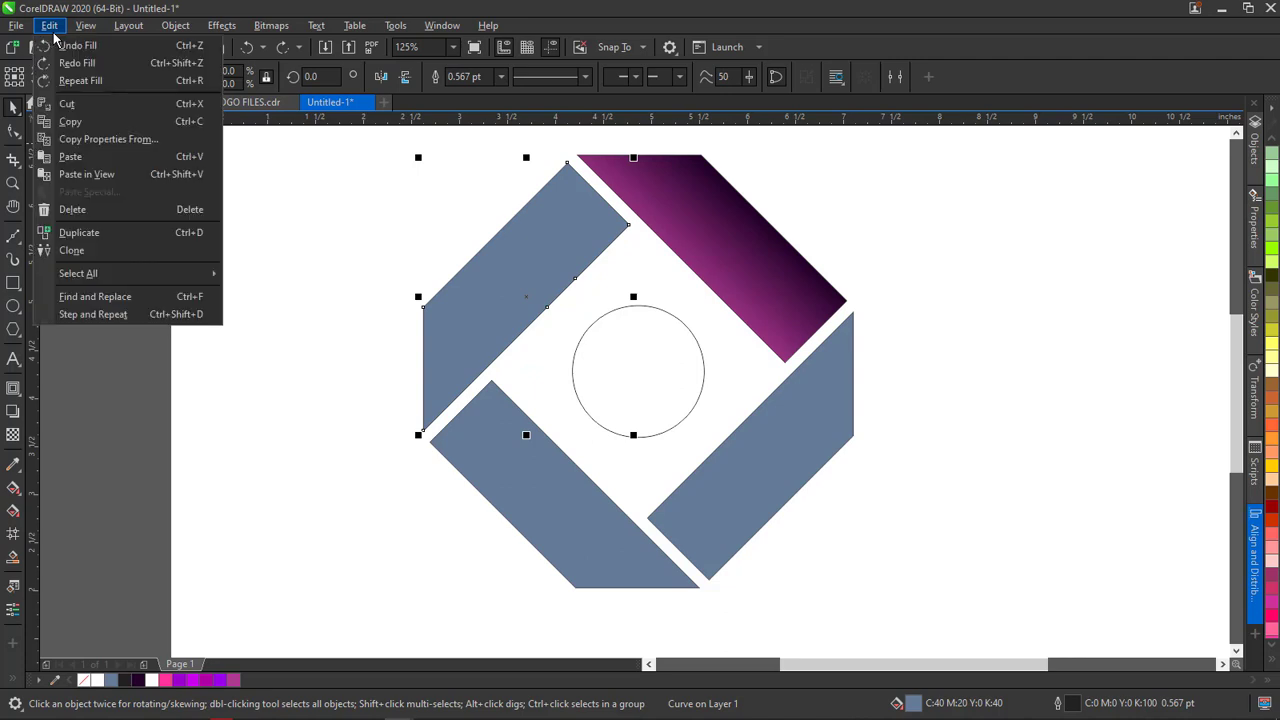
left_click(90, 141)
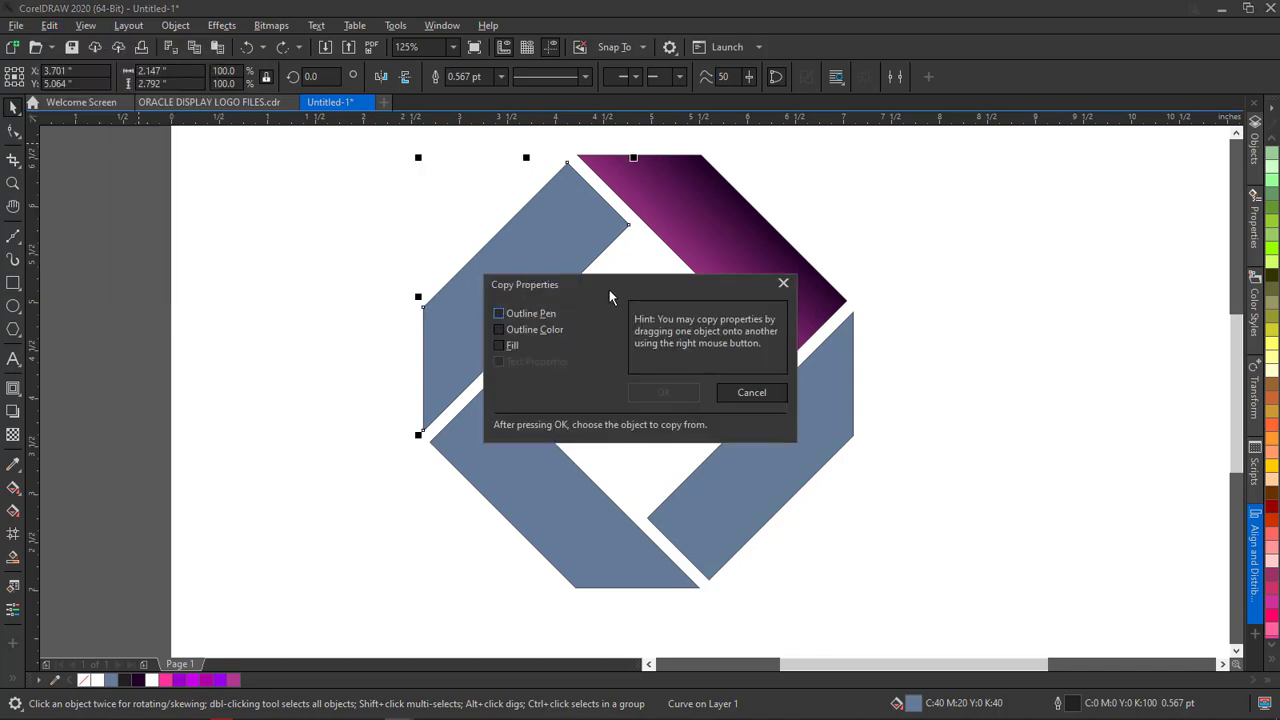
left_click_drag(610, 297, 704, 432)
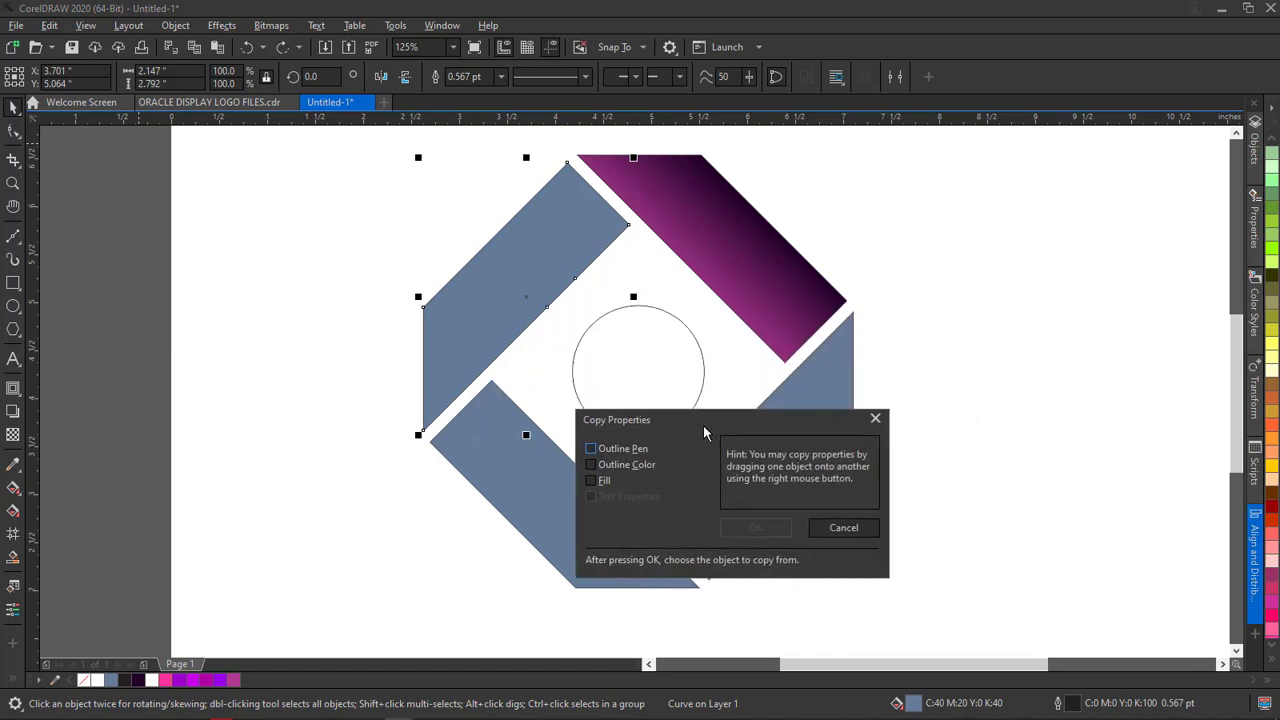
left_click(591, 481)
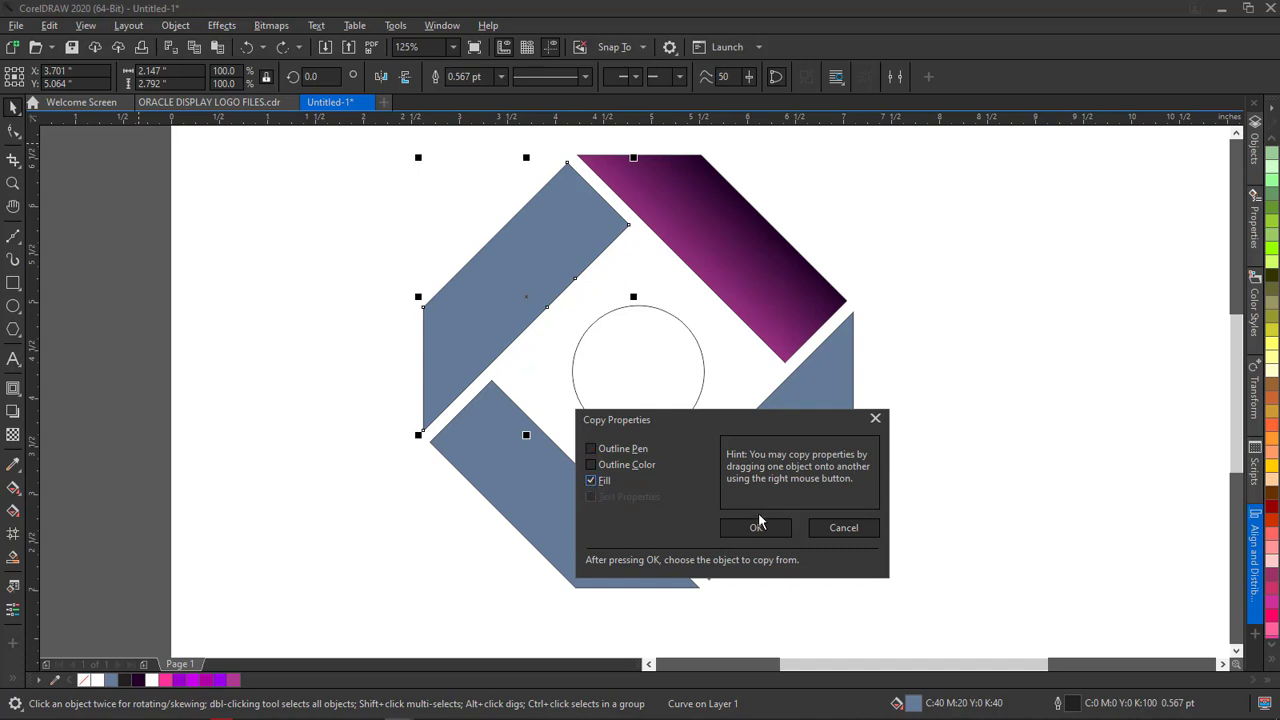
left_click(757, 527)
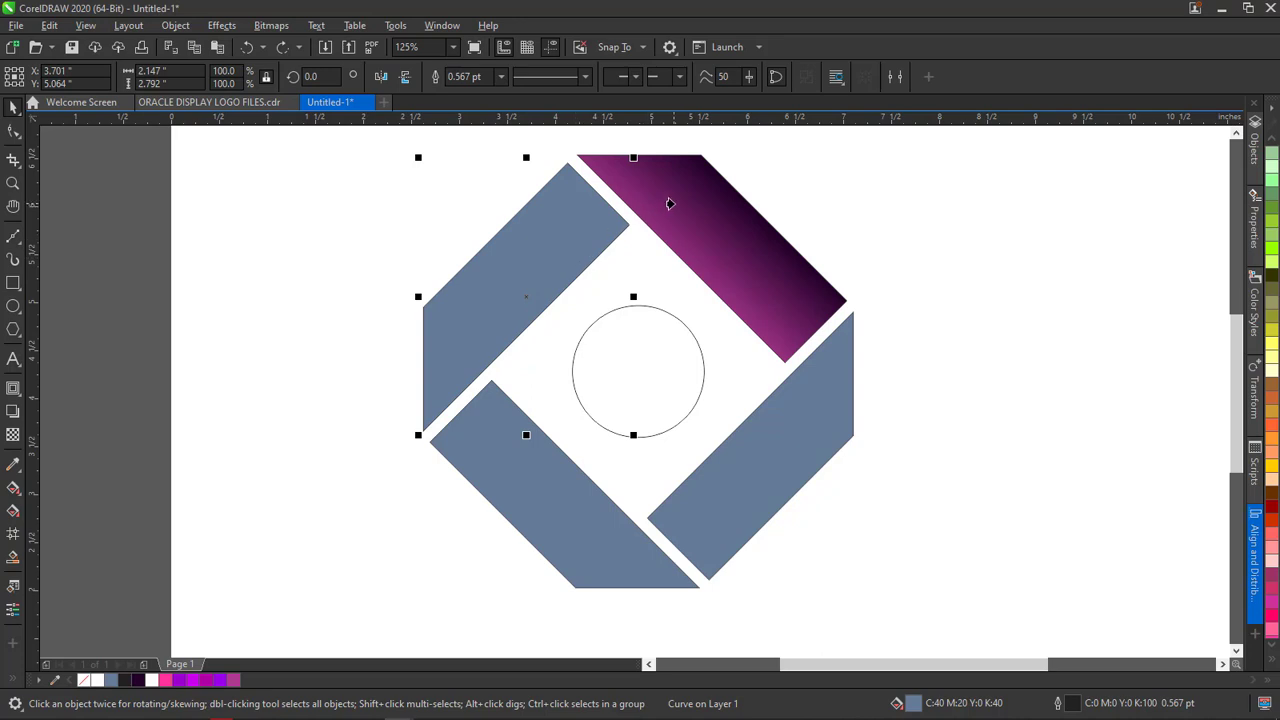
left_click(670, 204)
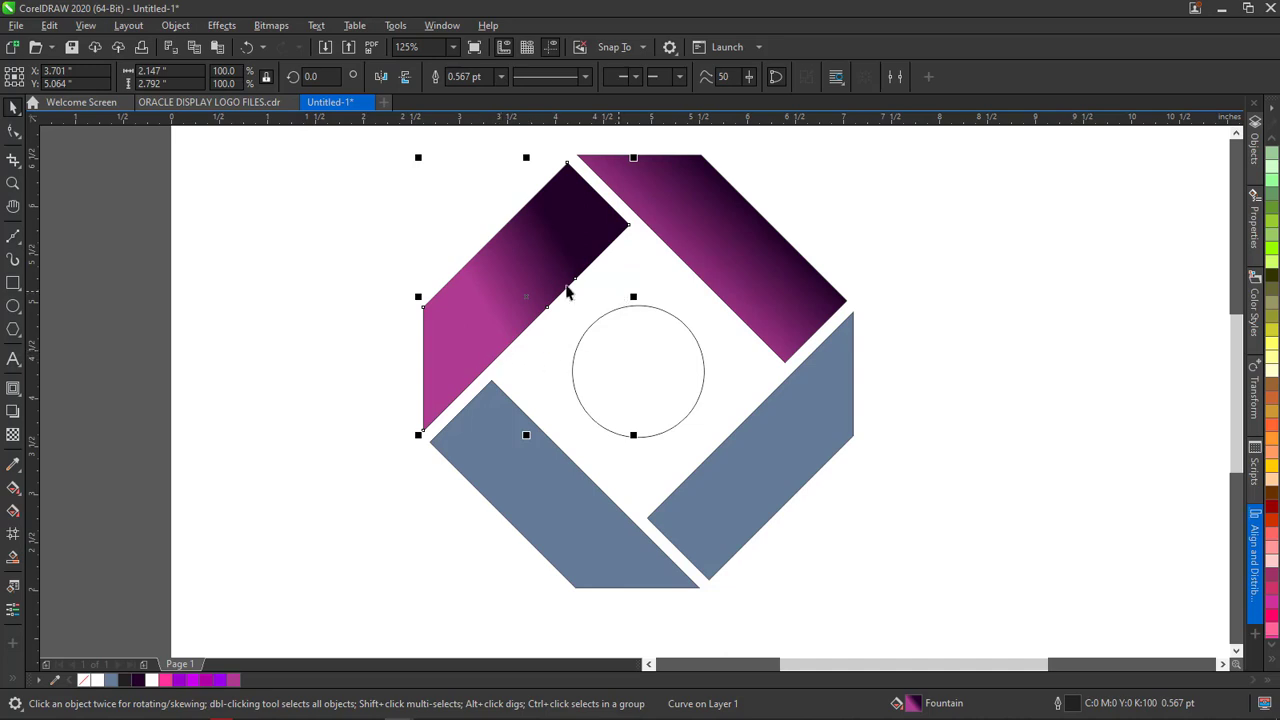
Realign the upper-left band's gradient to run across its width, dark along the outer edge and magenta along the inner edge
left_click(242, 104)
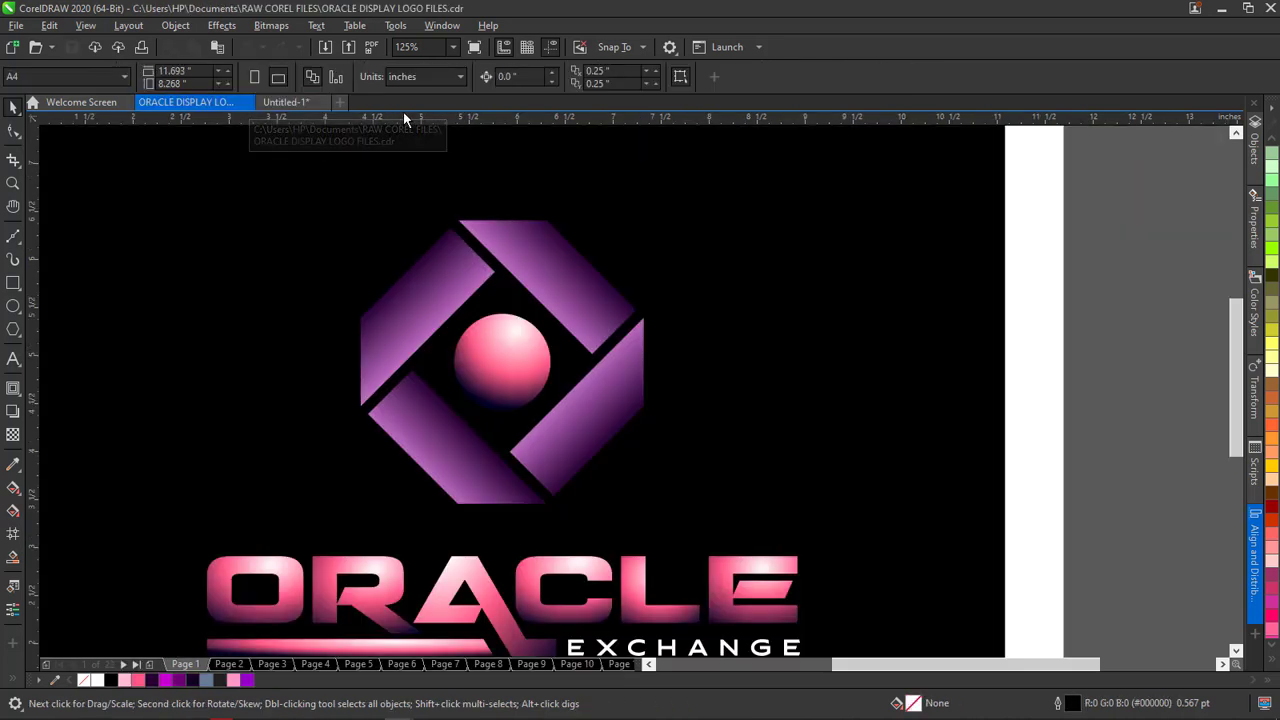
left_click(292, 103)
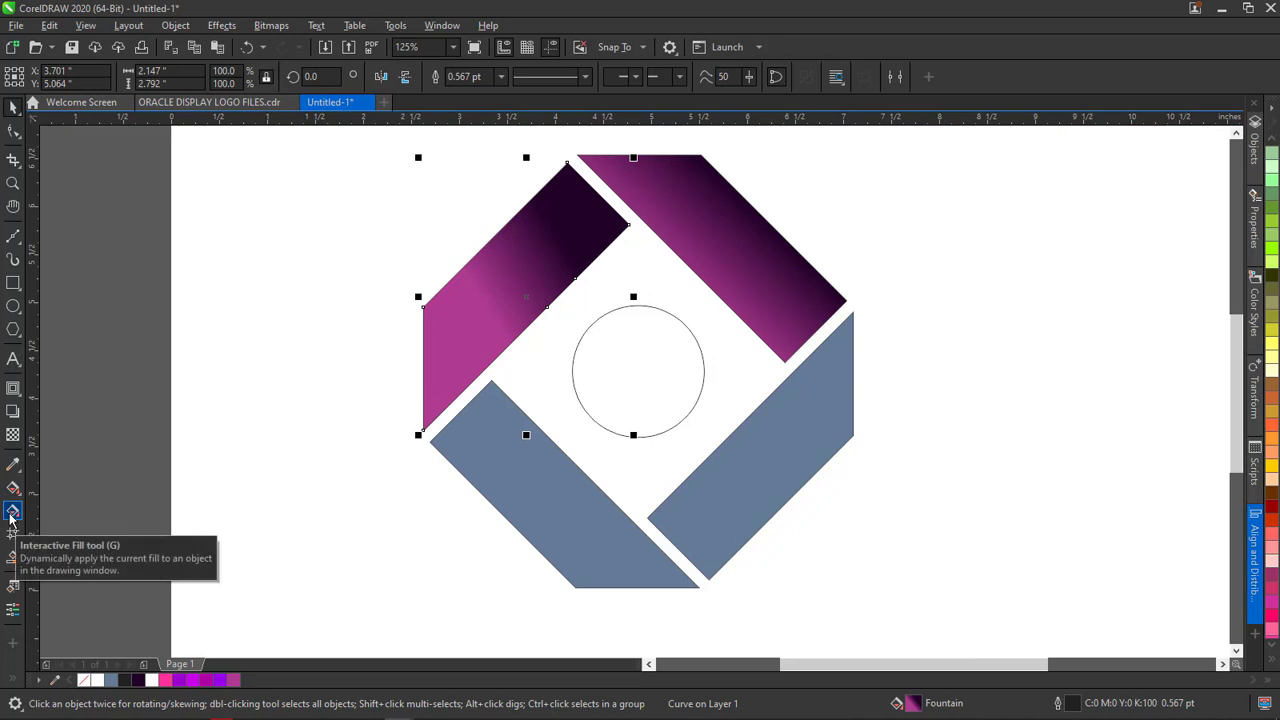
left_click(12, 515)
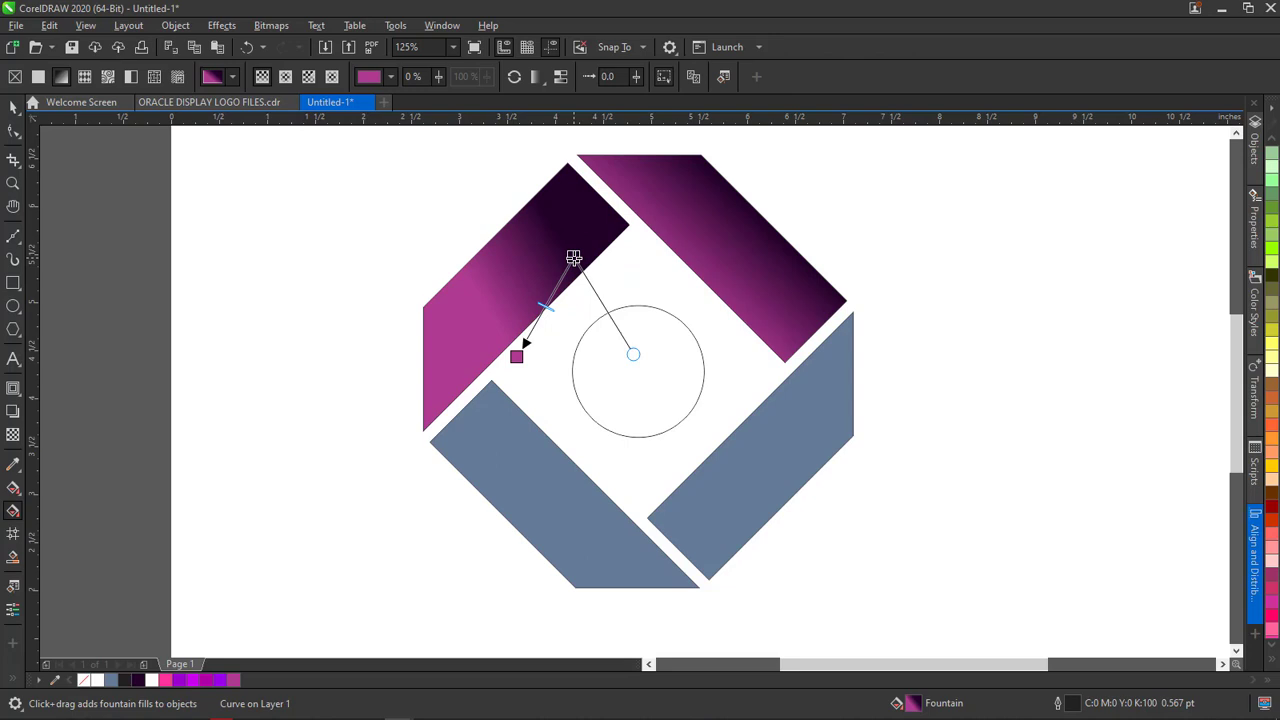
left_click_drag(573, 258, 465, 252)
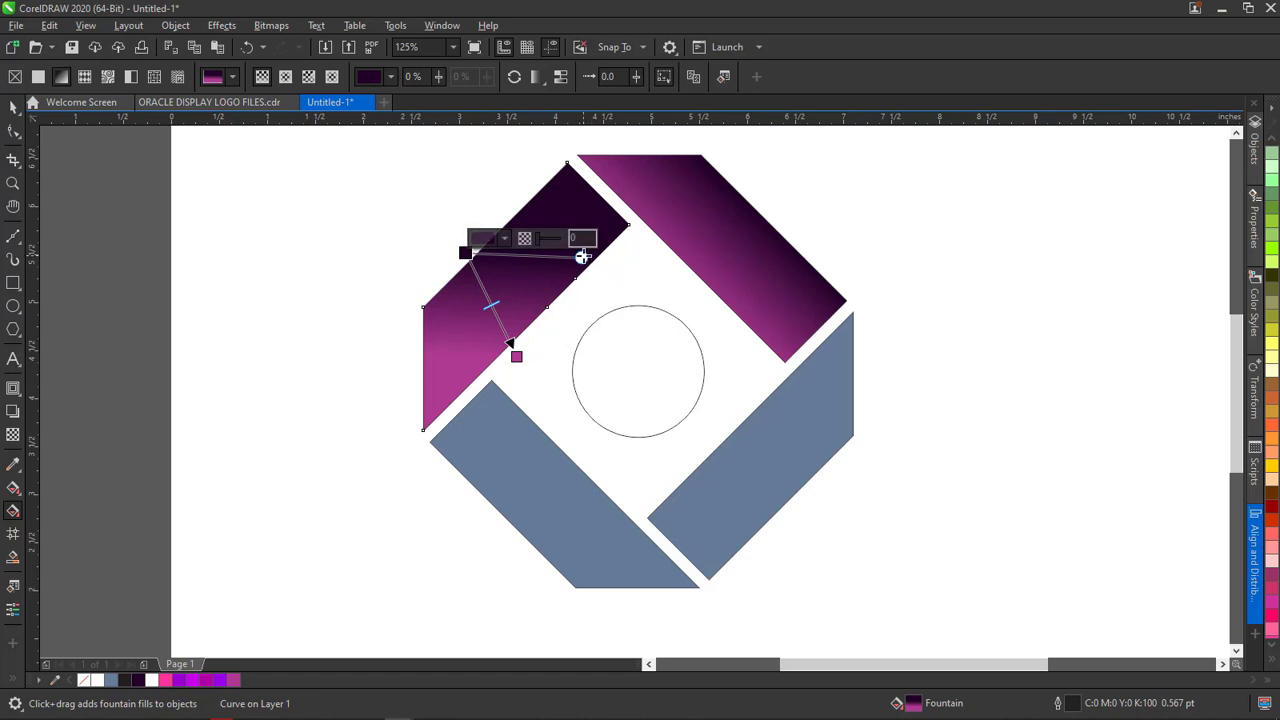
left_click_drag(583, 257, 540, 167)
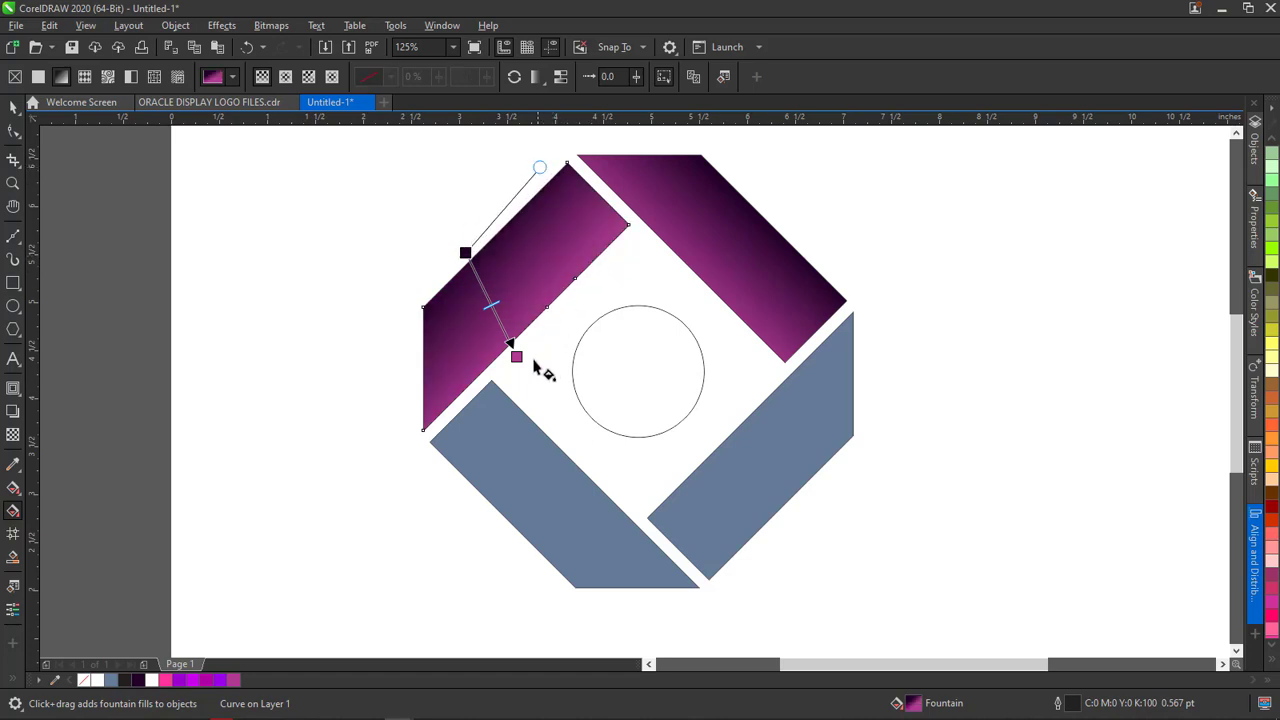
left_click_drag(515, 355, 546, 359)
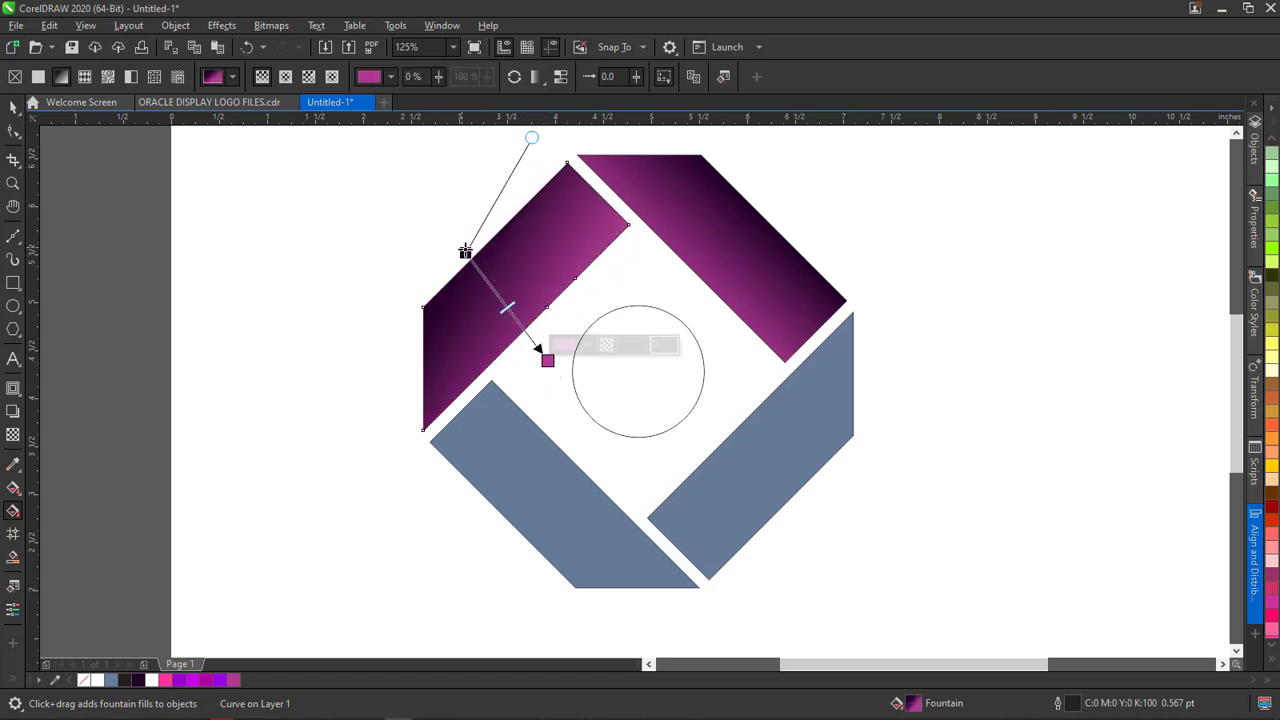
left_click_drag(465, 252, 487, 268)
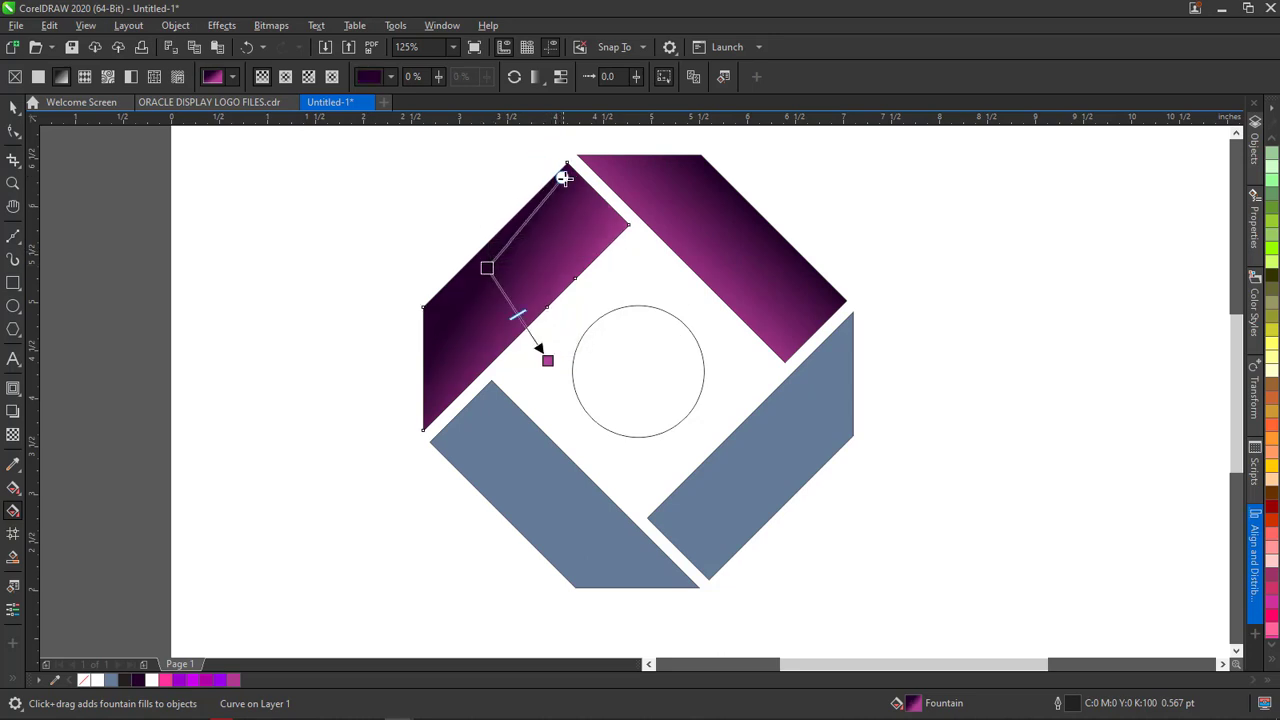
left_click_drag(564, 178, 566, 181)
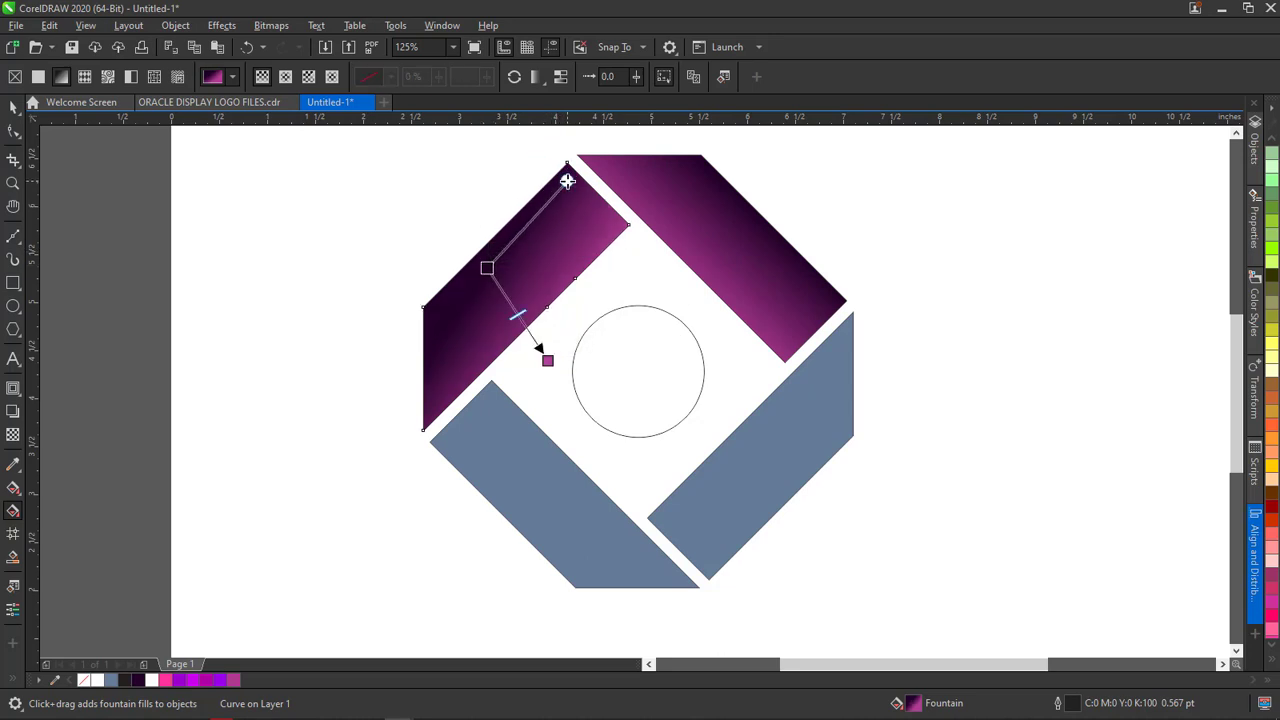
Check the upper-left band against the reference logo and shift its gradient's dark end slightly toward the outer edge
left_click(218, 102)
left_click(295, 102)
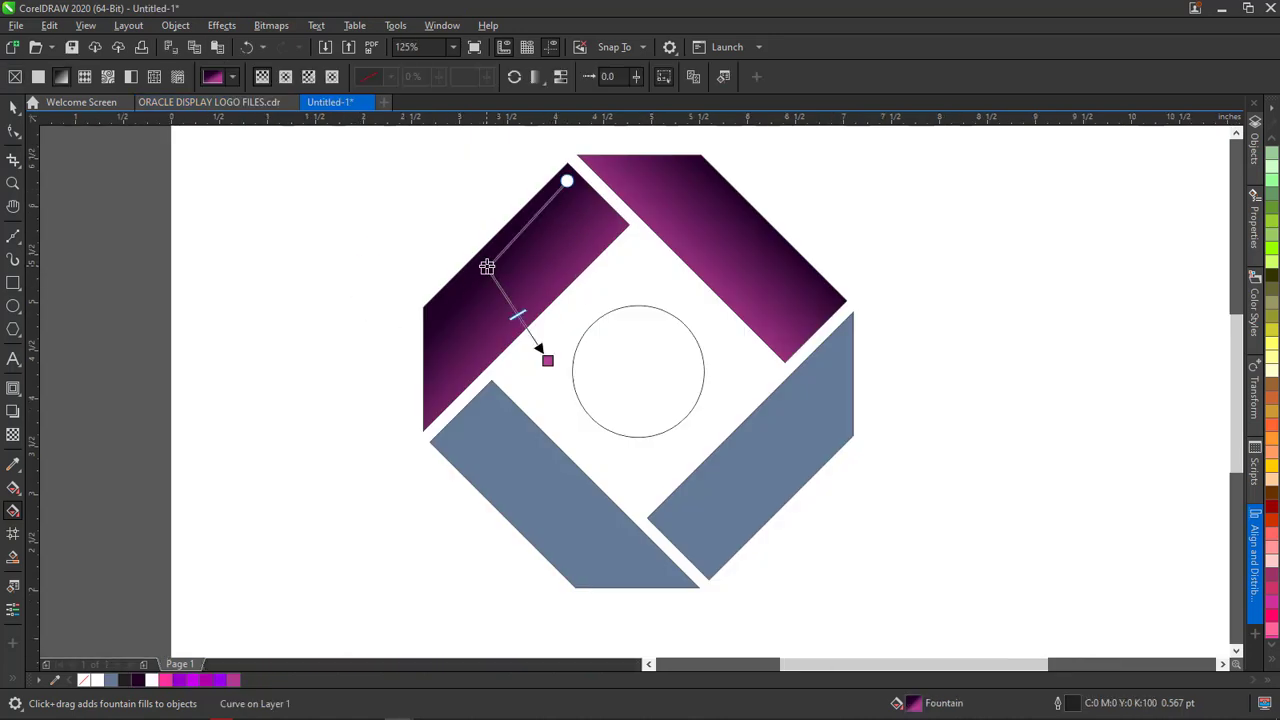
mouse_move(486, 267)
left_mouse_down()
mouse_move(460, 266)
mouse_move(471, 280)
mouse_move(481, 265)
left_mouse_up()
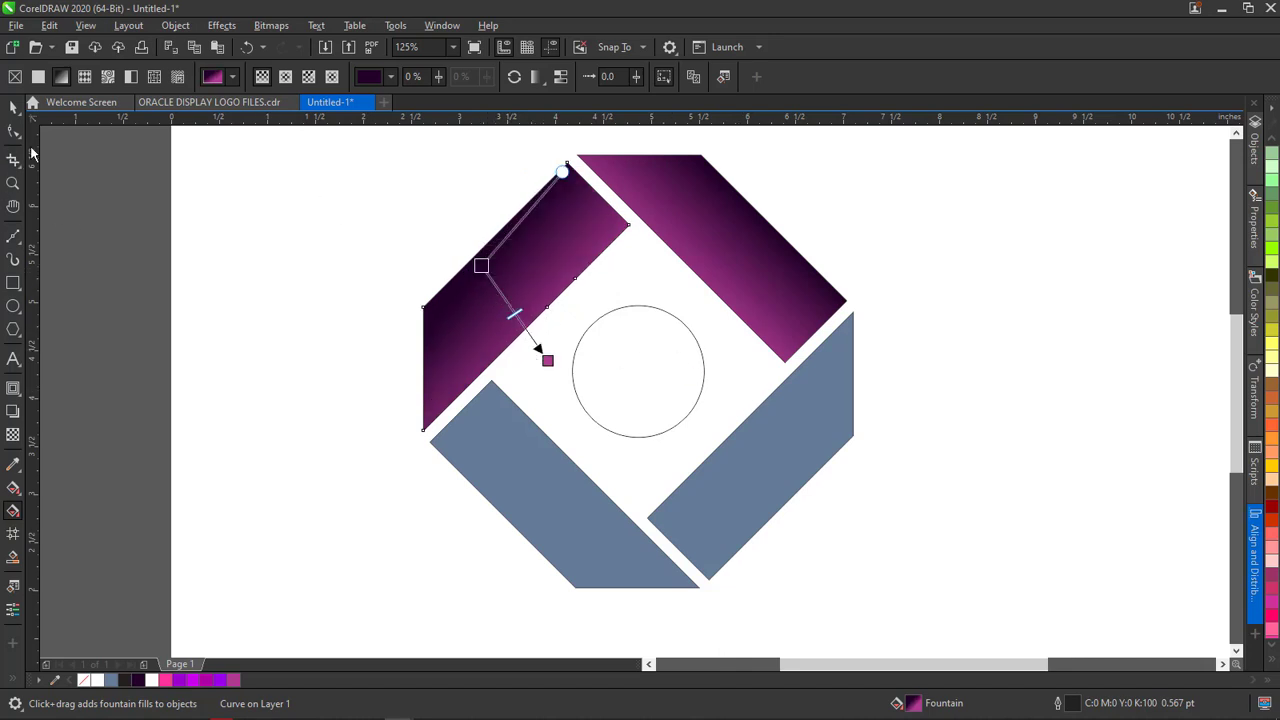
left_click(13, 107)
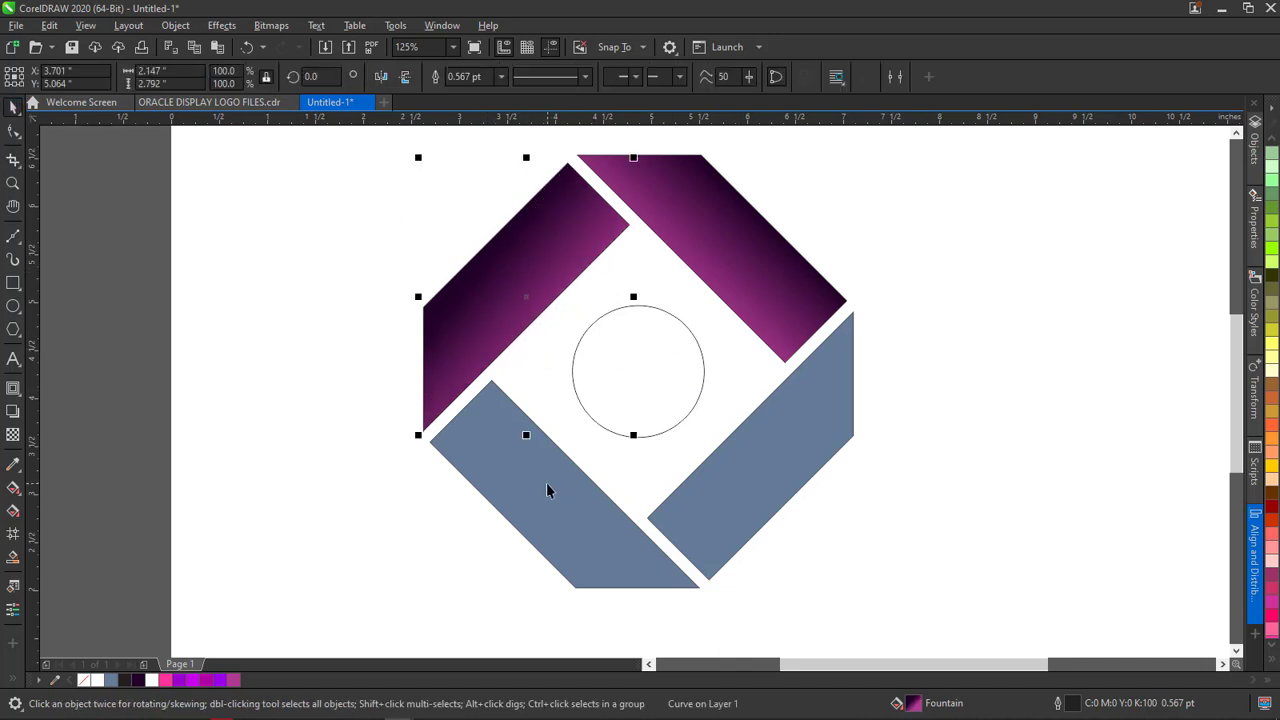
Repeat the last fill on the lower-left band to give it the same dark-to-magenta gradient
left_click(546, 490)
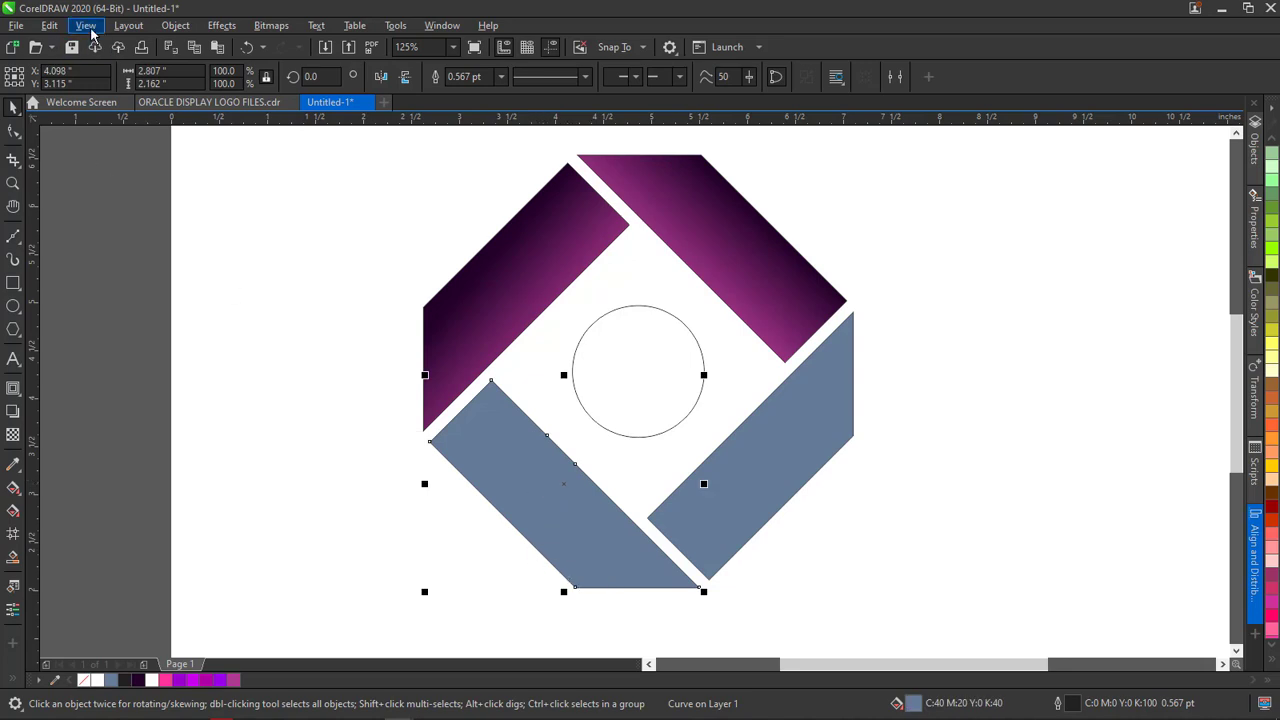
left_click(49, 26)
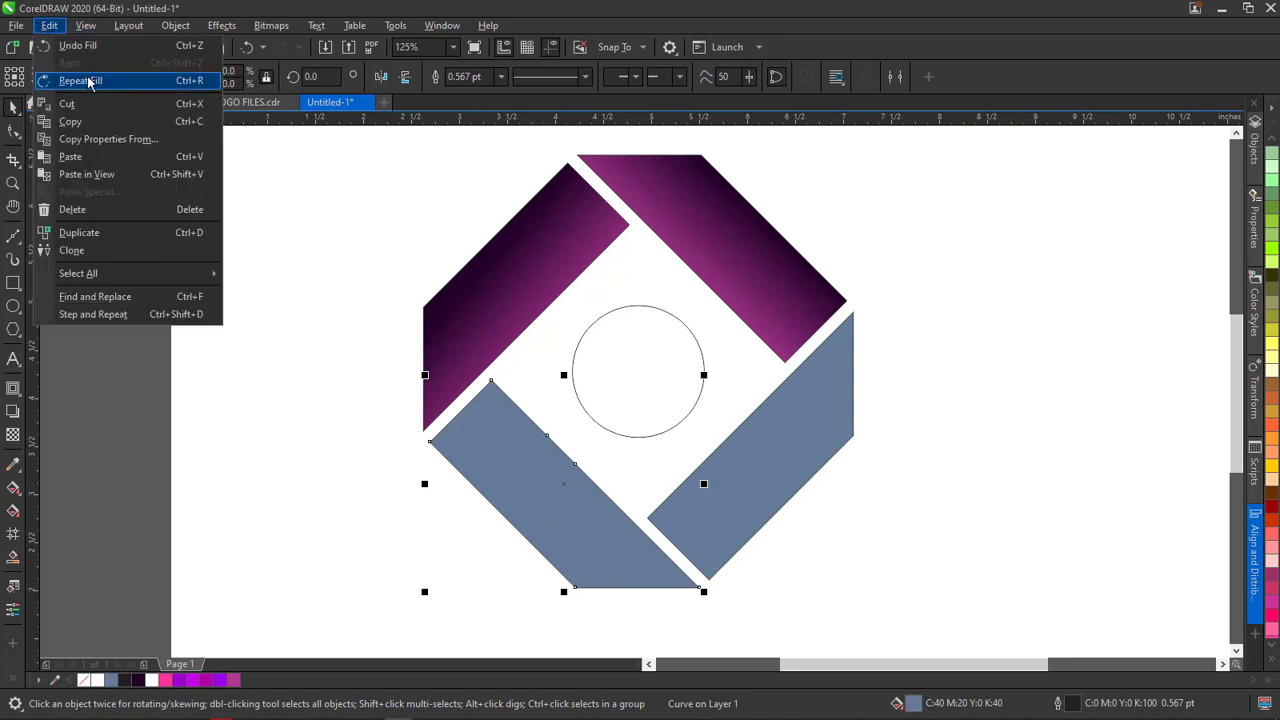
left_click(89, 82)
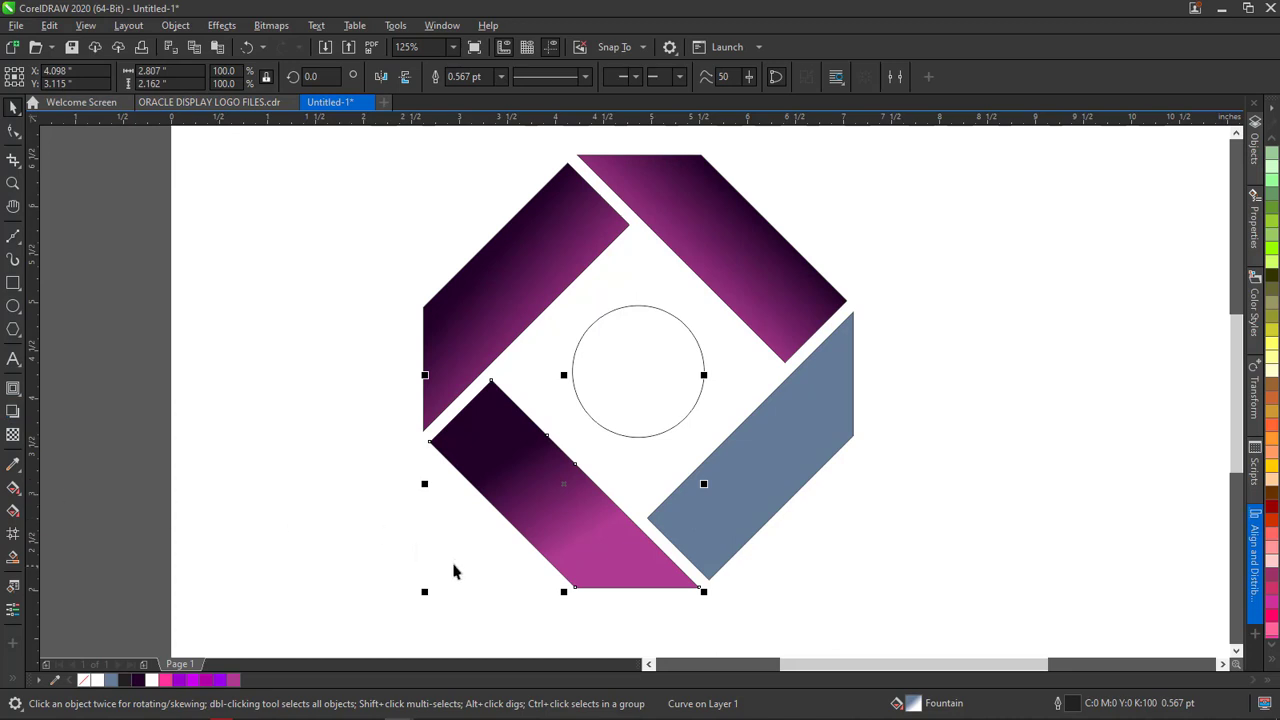
Following the reference logo, realign the lower-left band's gradient across its width, dark along the inner edge and magenta along the outer edge
key("g")
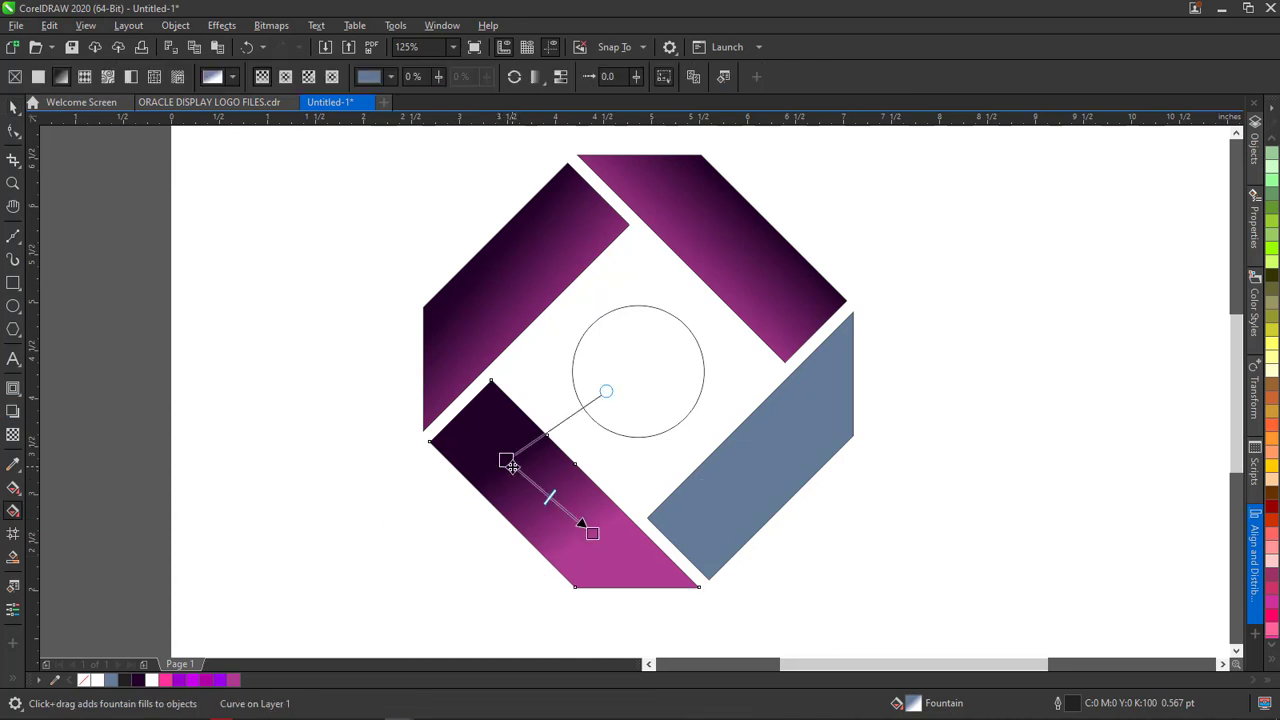
left_click(205, 102)
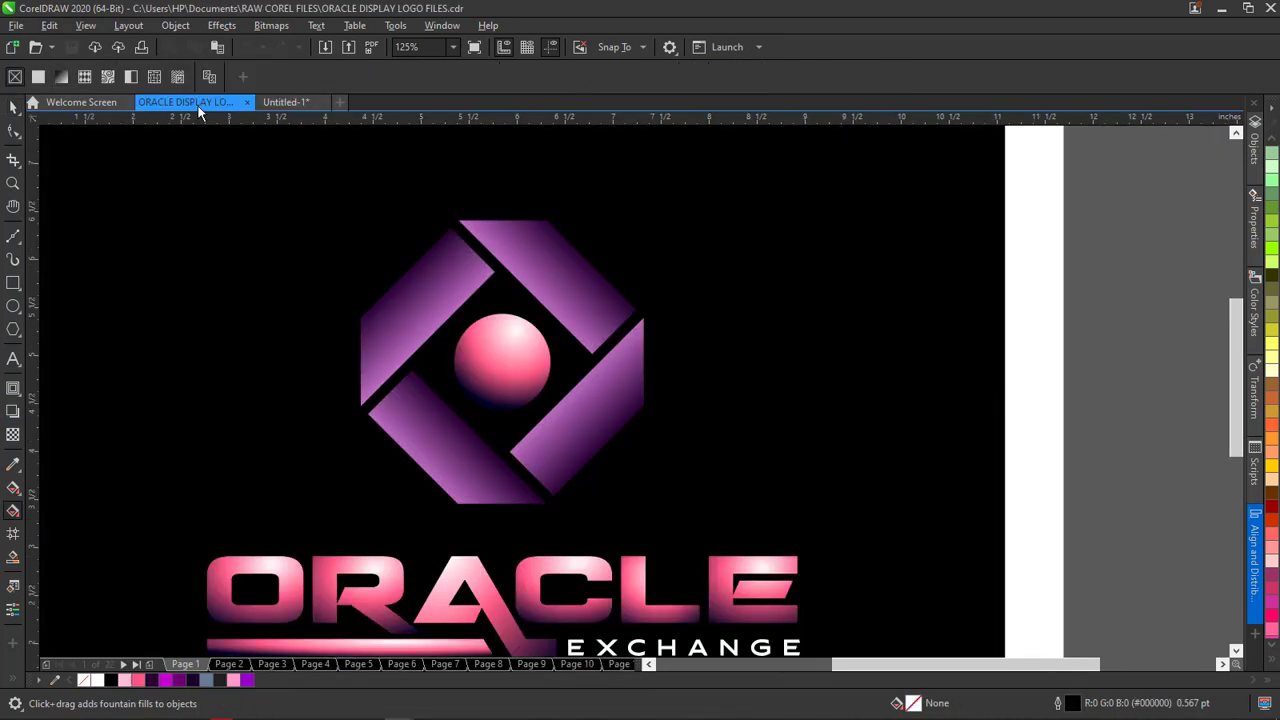
left_click(287, 103)
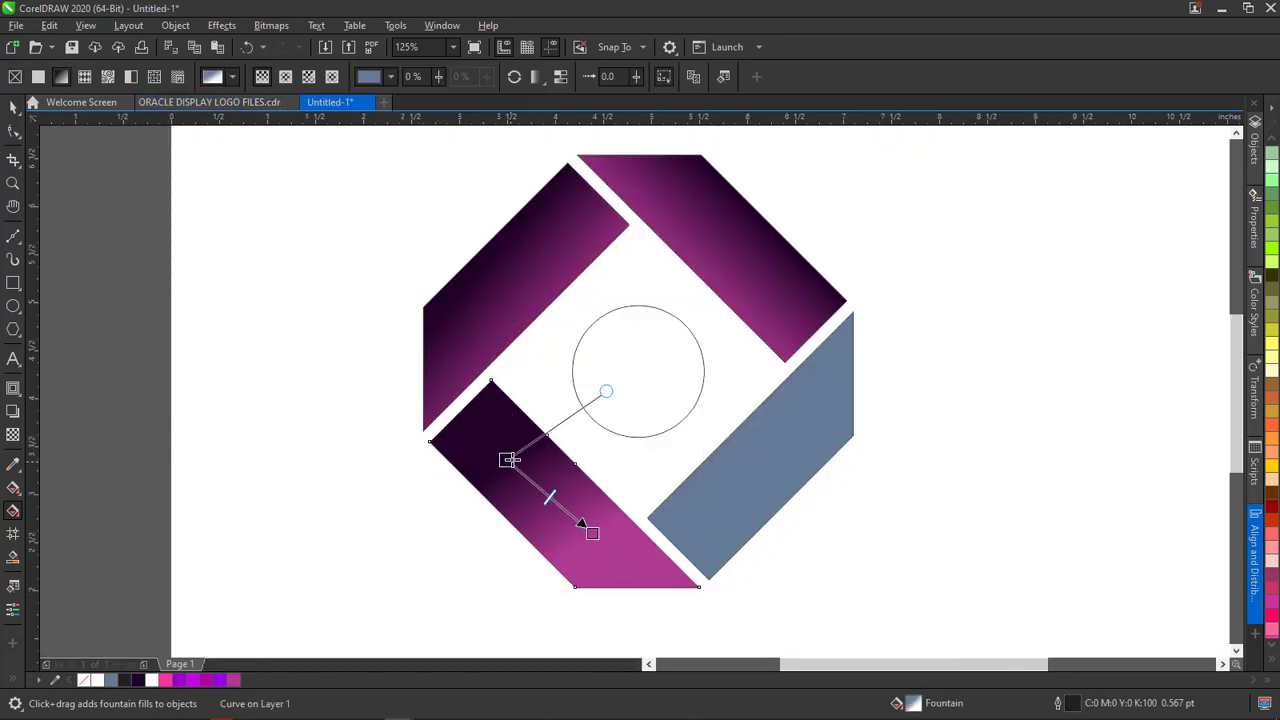
left_click_drag(509, 457, 572, 464)
left_click_drag(592, 533, 501, 550)
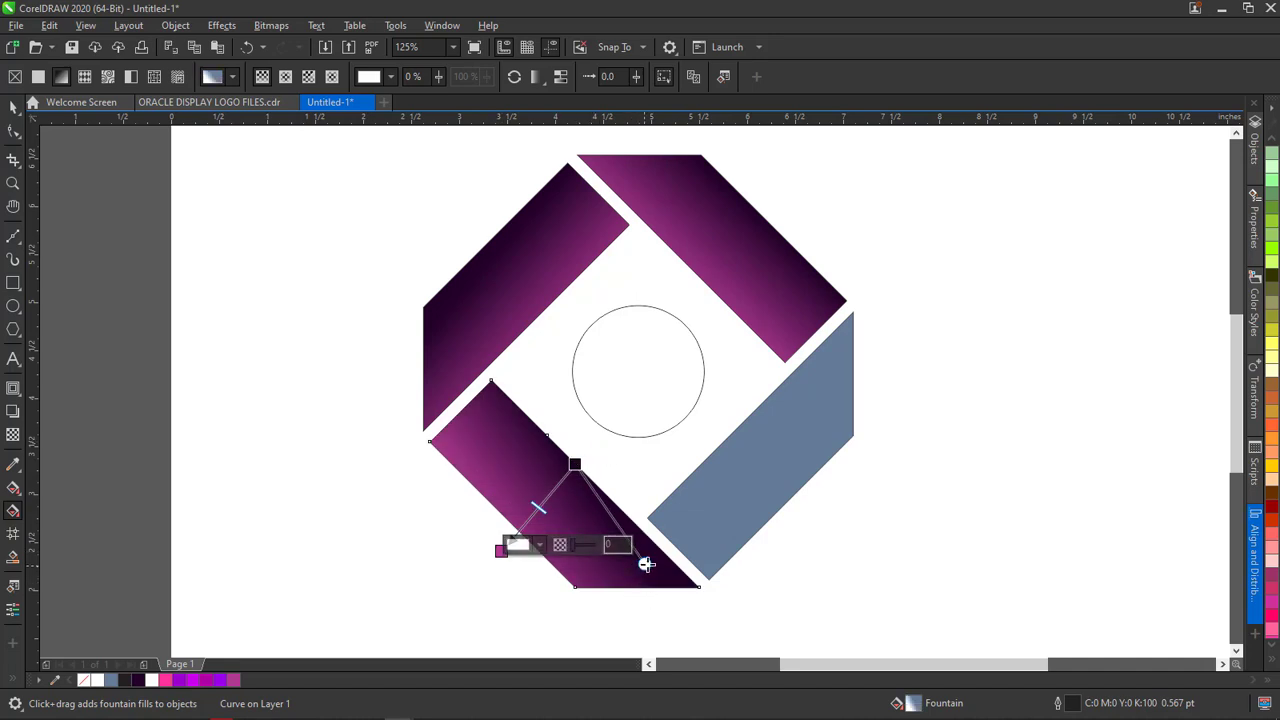
left_click_drag(646, 563, 649, 563)
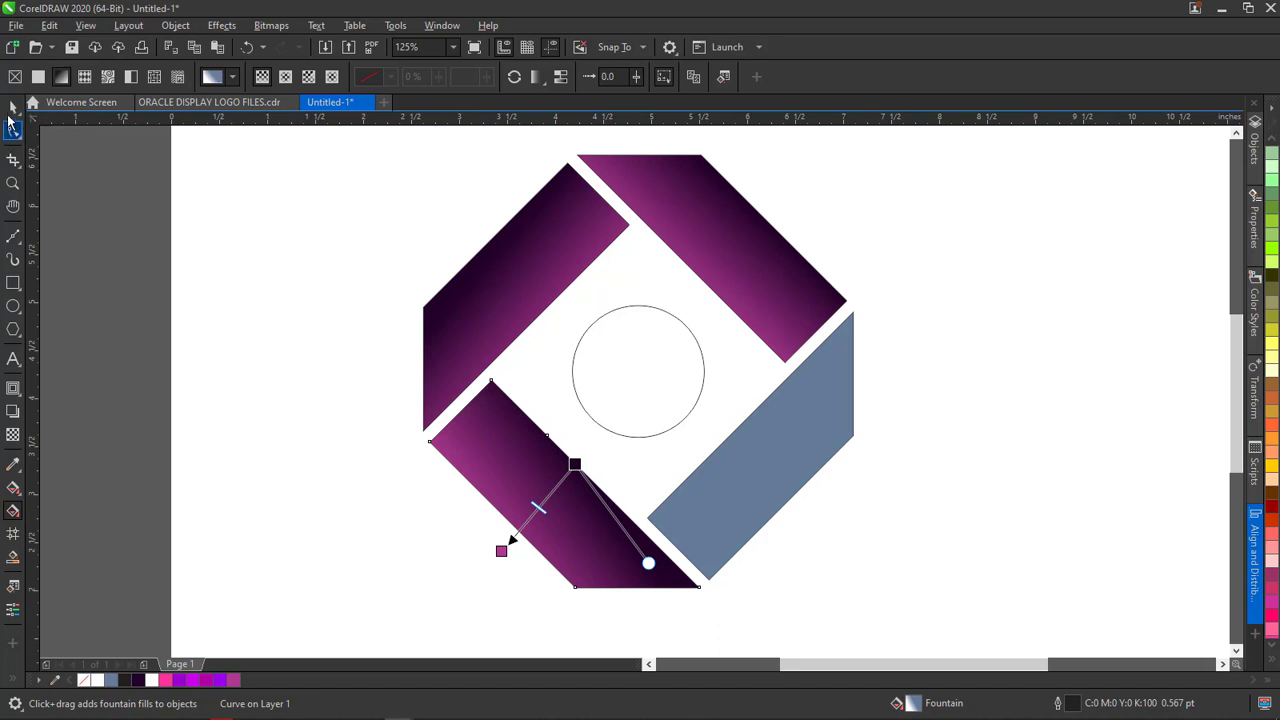
left_click(14, 108)
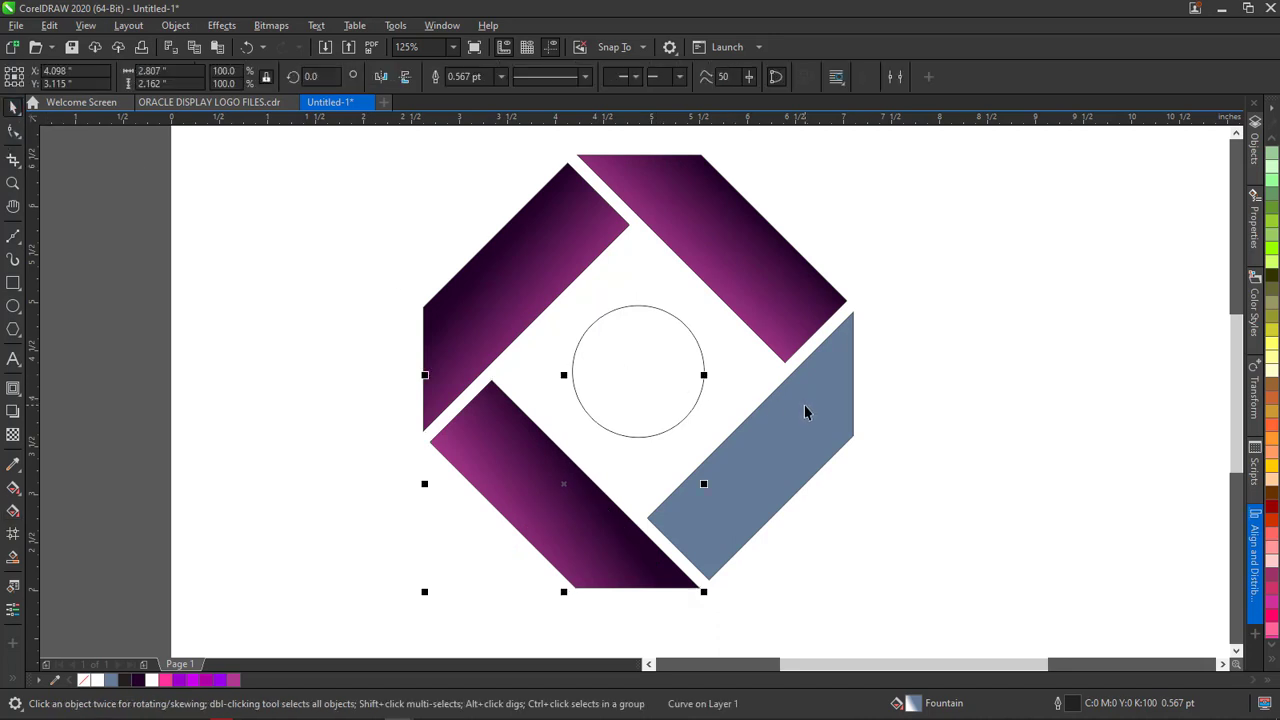
Repeat the last fill on the lower-right band to give it the same dark-to-magenta gradient
left_click(806, 412)
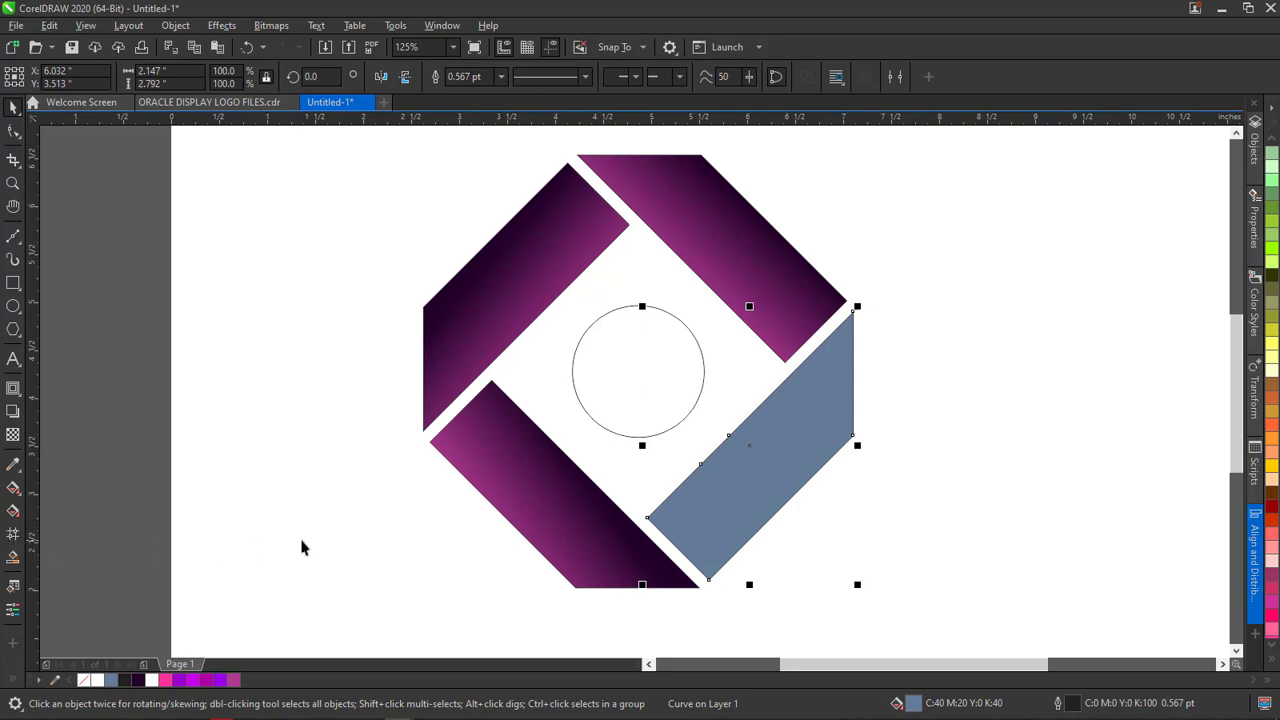
key("g")
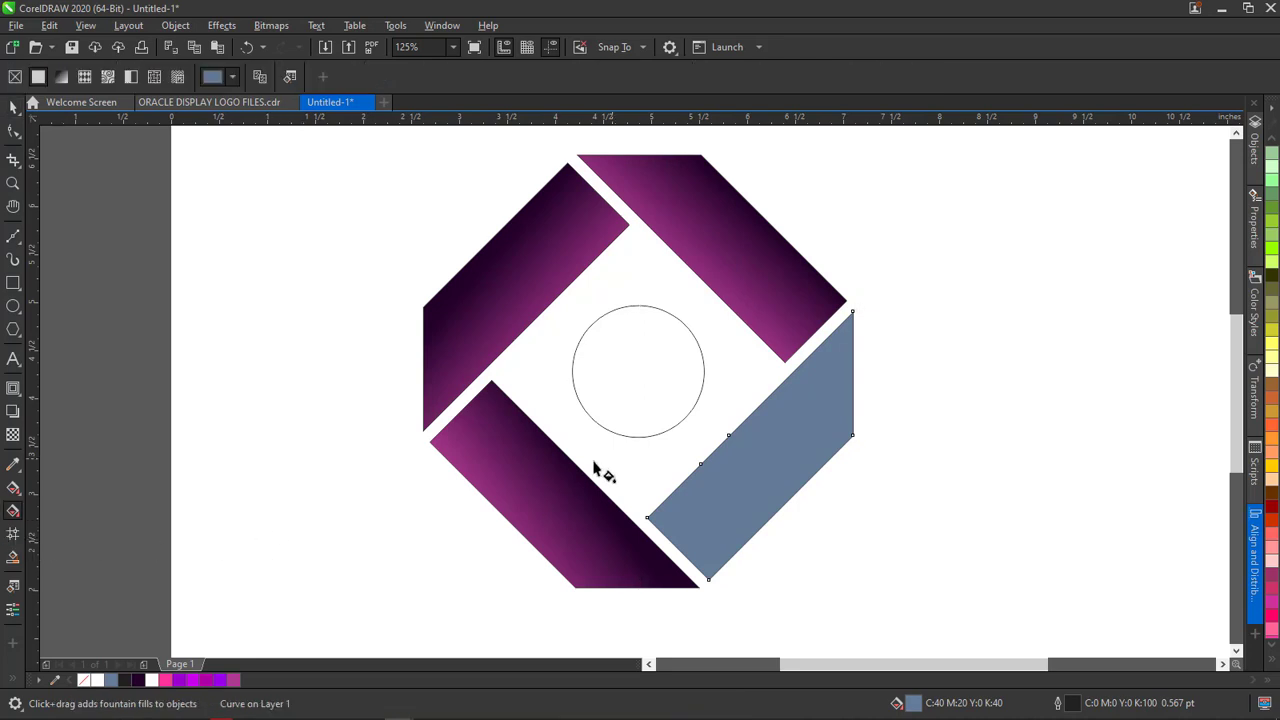
left_click(13, 107)
left_click(49, 26)
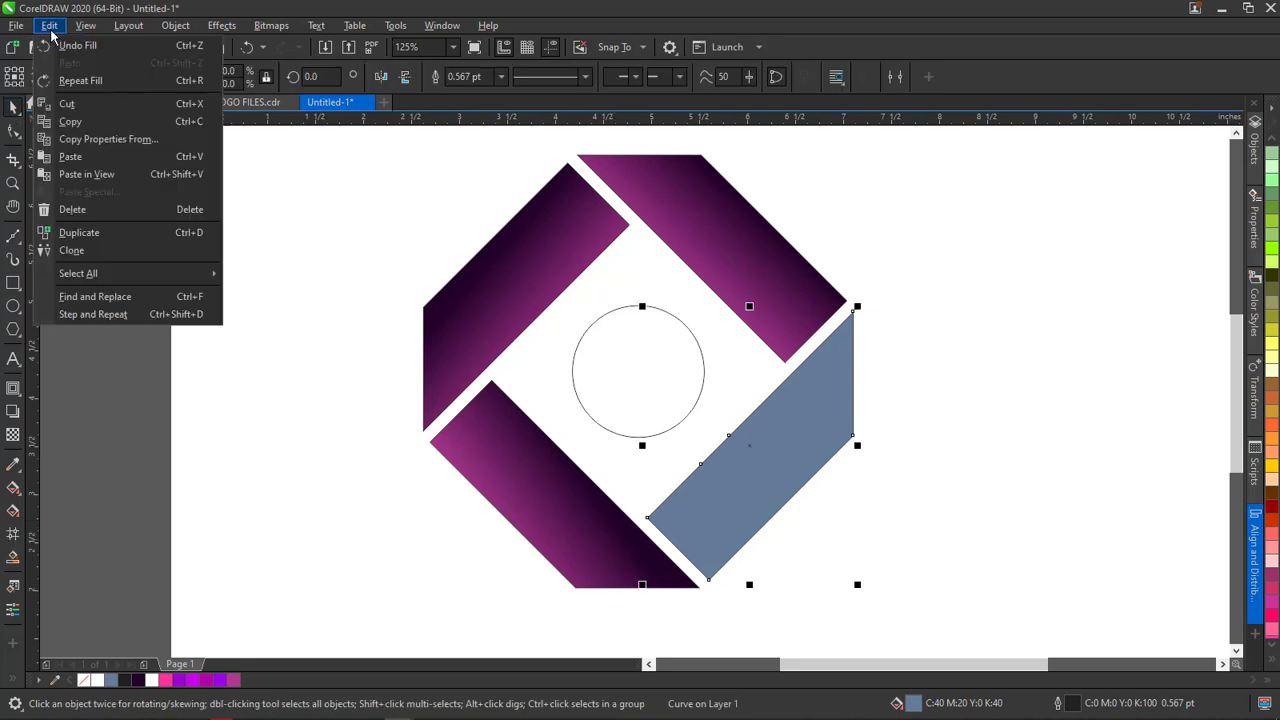
left_click(80, 80)
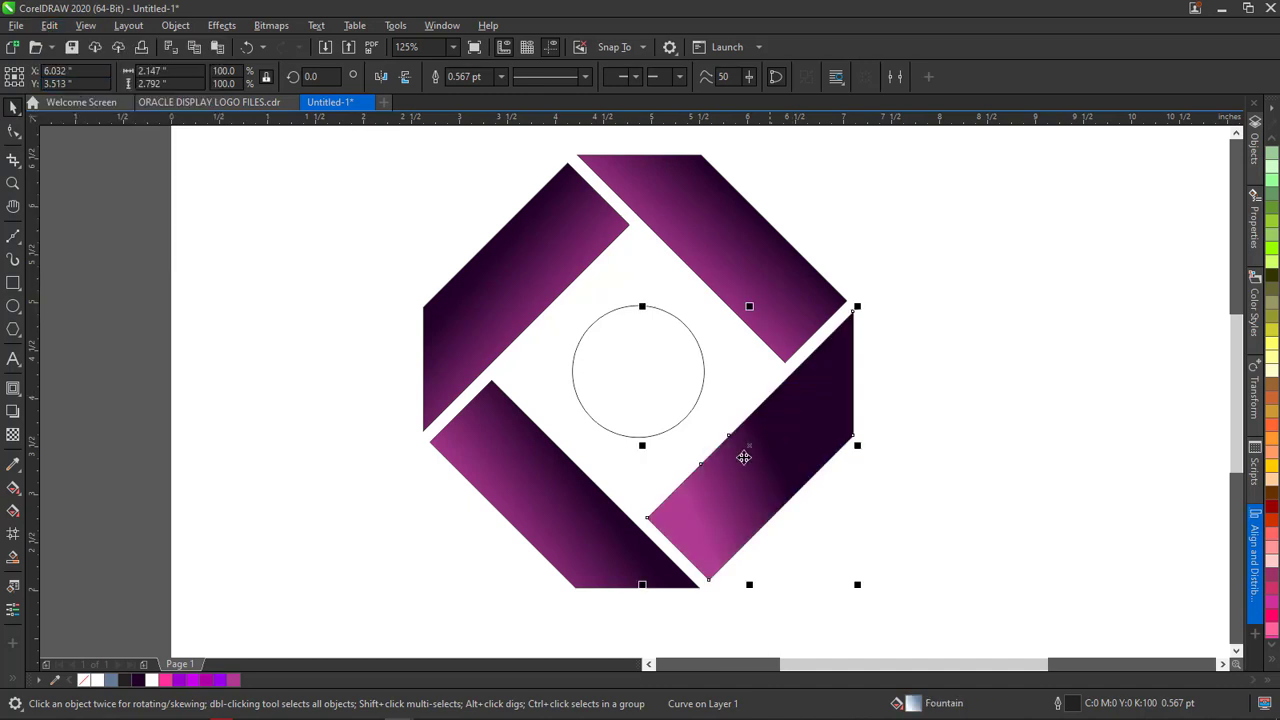
Following the reference logo, realign the lower-right band's gradient across its width, dark along the outer edge and magenta along the inner edge
left_click(160, 104)
key("ctrl+Tab")
left_click(13, 510)
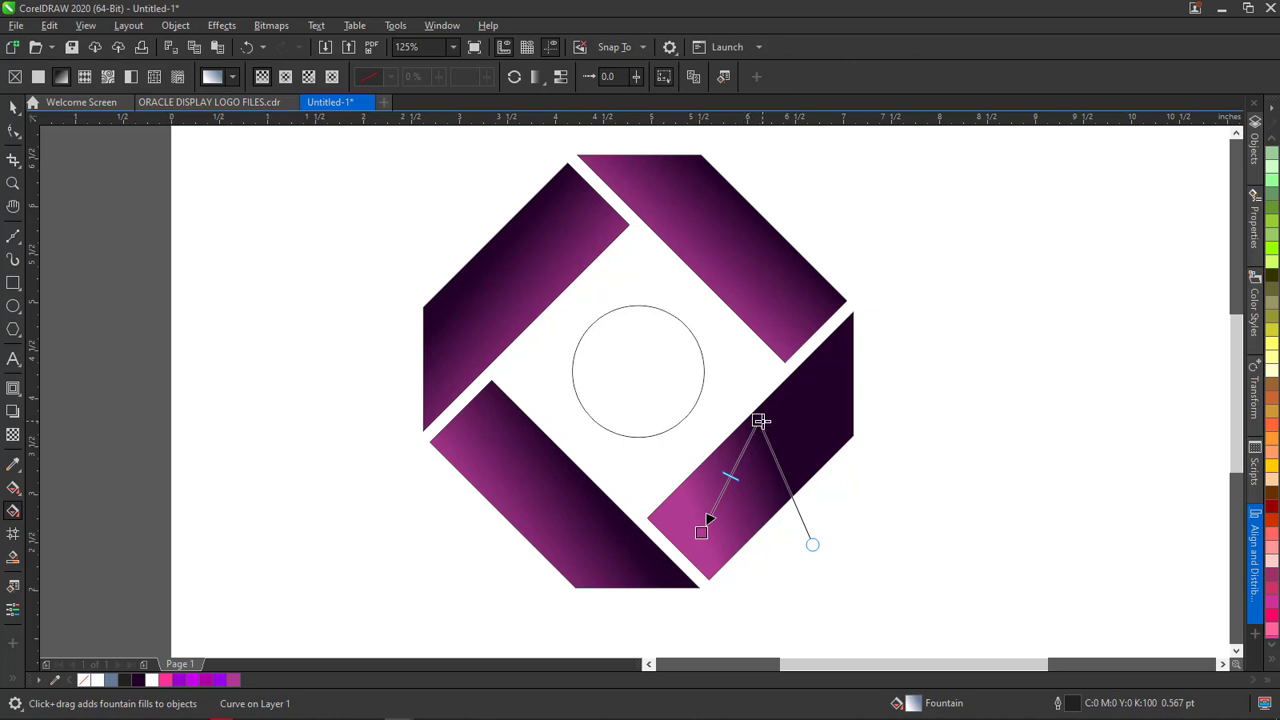
left_click_drag(760, 421, 792, 494)
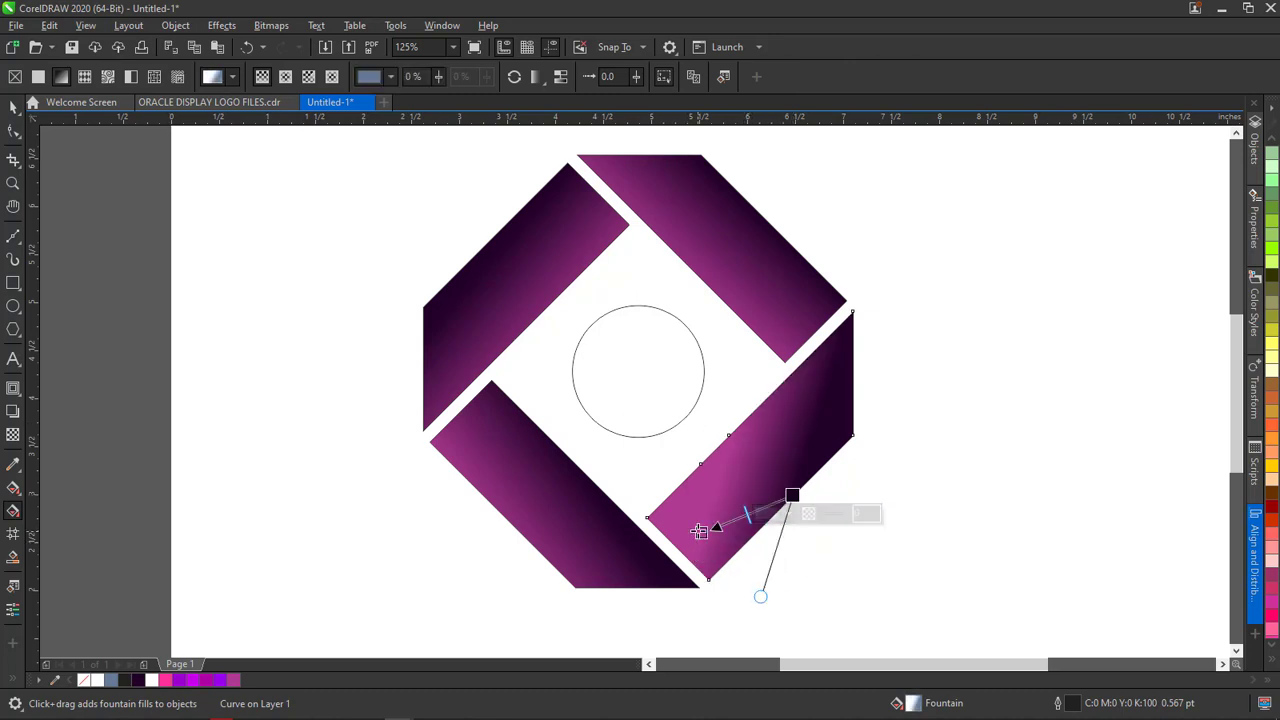
left_click_drag(701, 532, 699, 431)
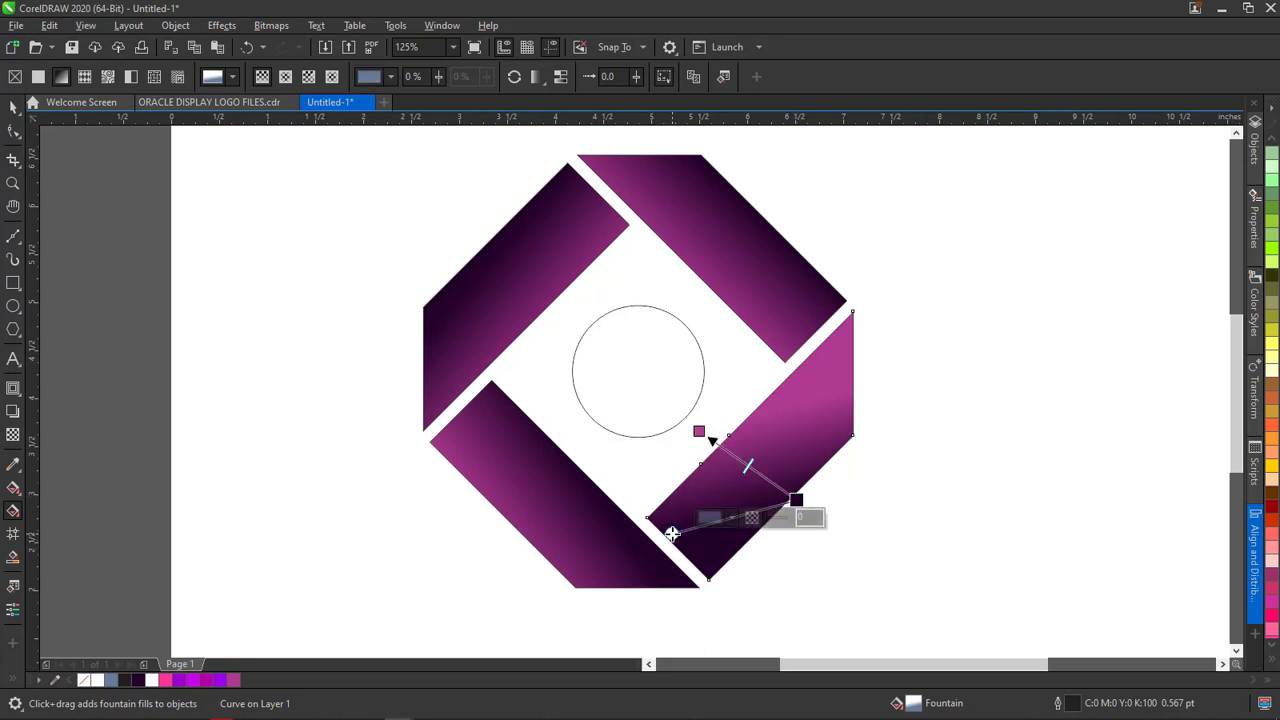
left_click_drag(671, 533, 720, 603)
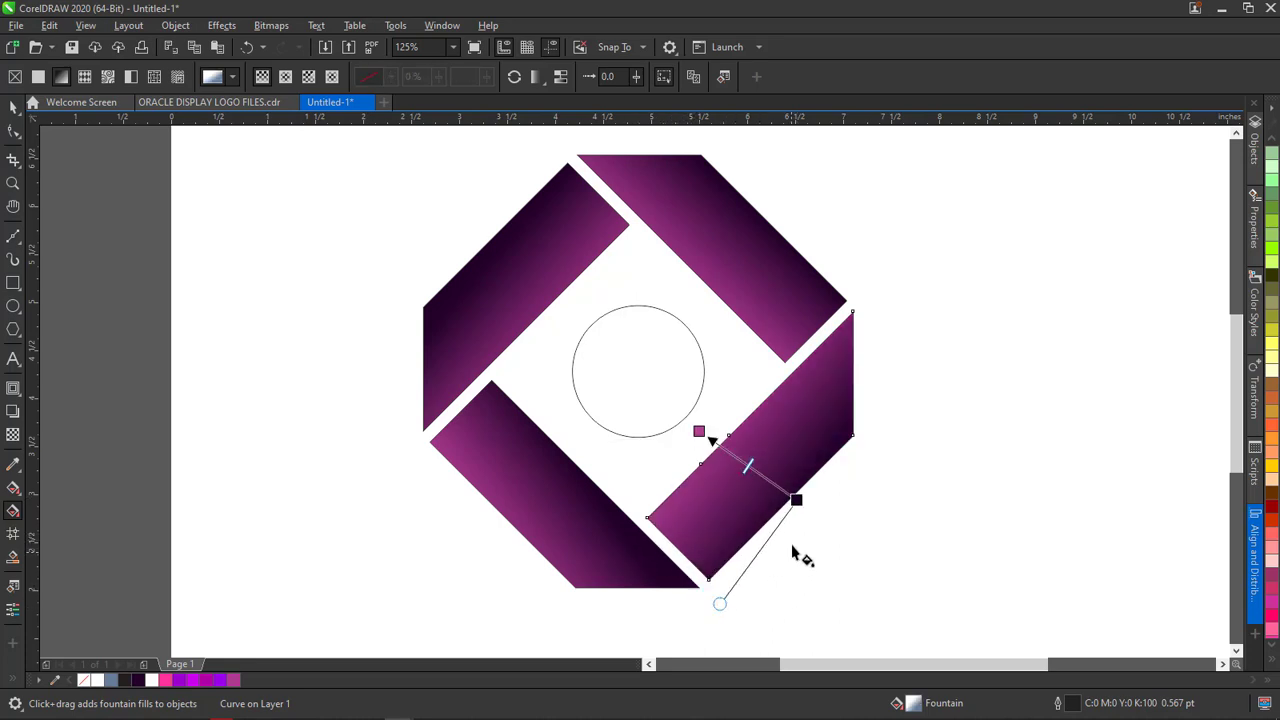
left_click_drag(796, 497, 788, 500)
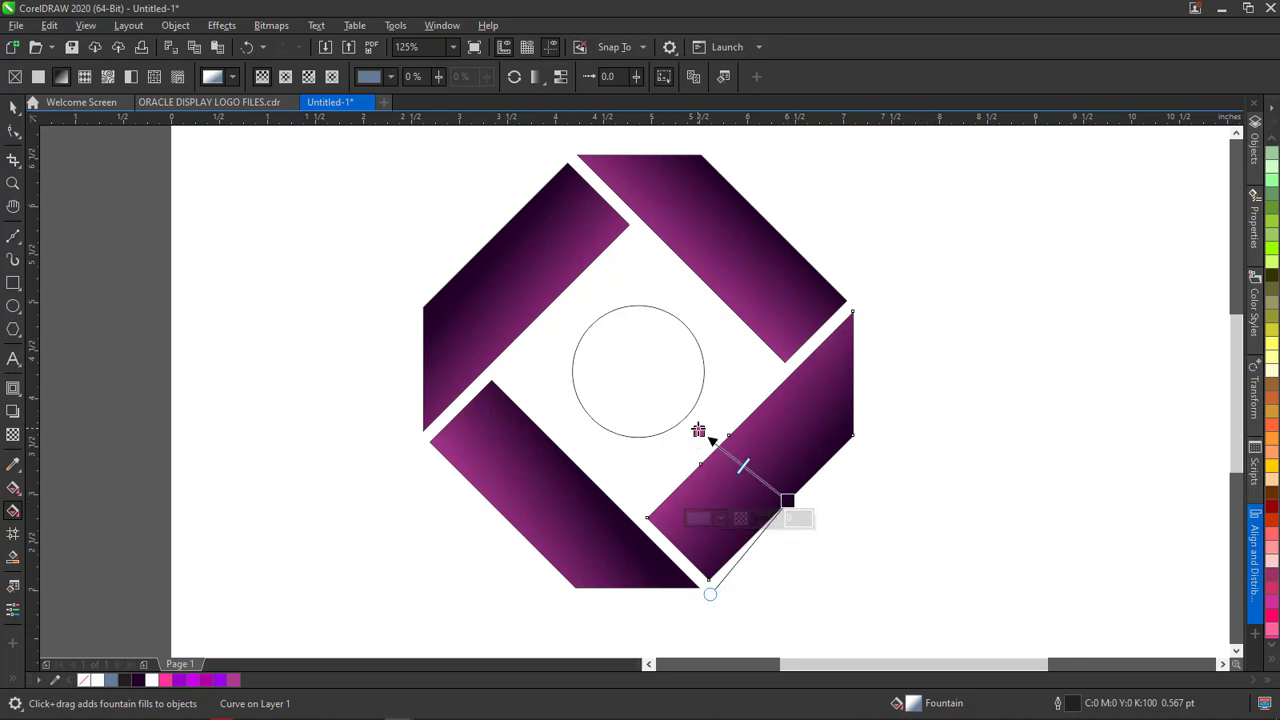
mouse_move(699, 433)
left_mouse_down()
mouse_move(690, 419)
mouse_move(706, 427)
left_mouse_up()
left_click(690, 418)
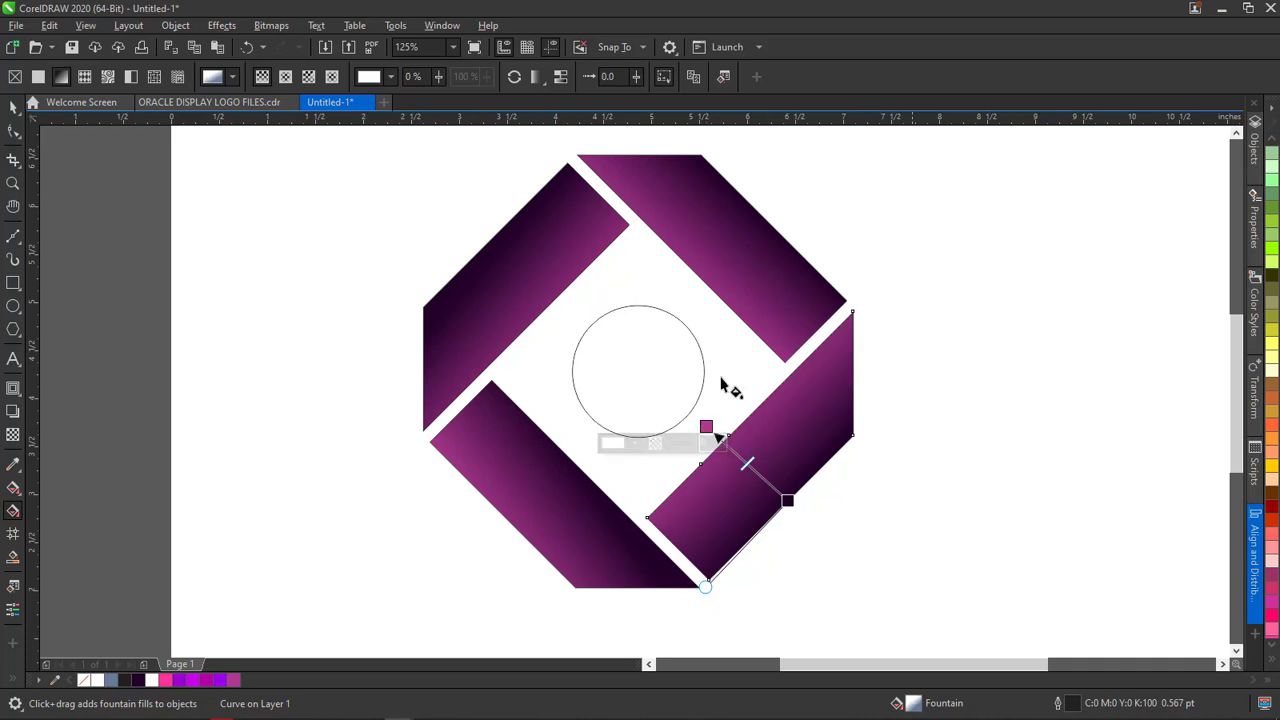
left_click(12, 107)
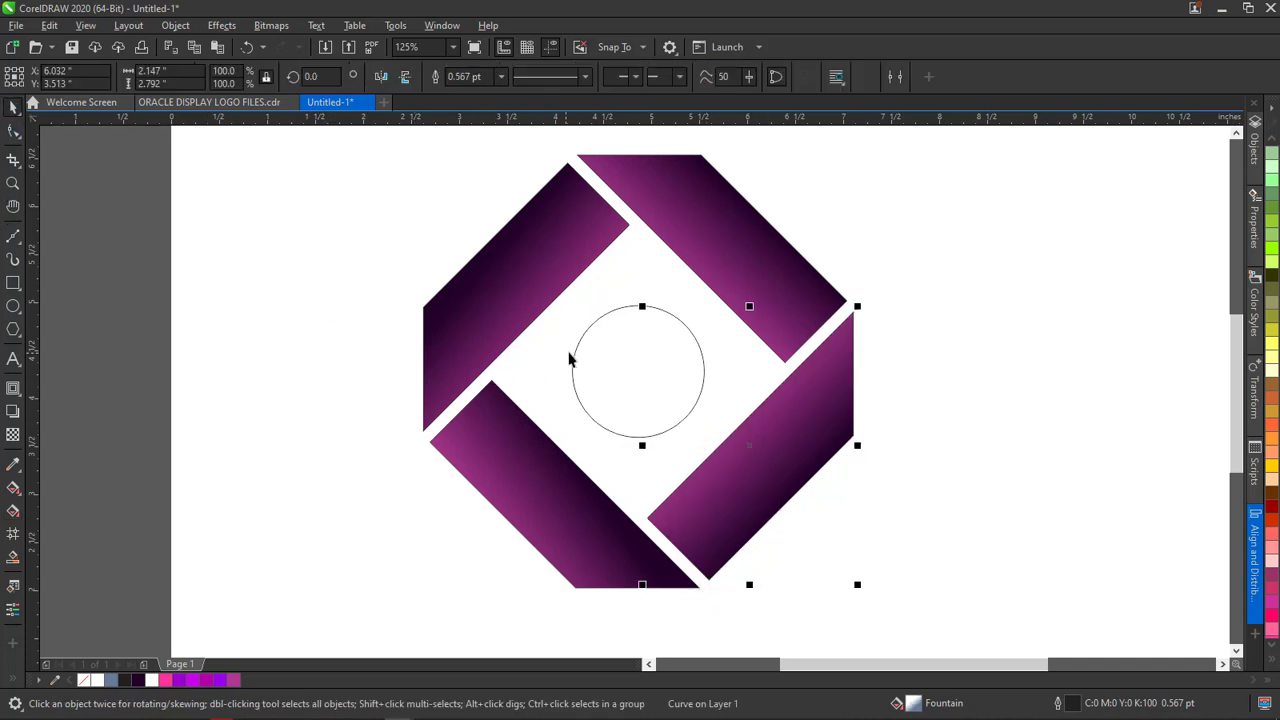
Check the sphere in the reference logo and give the center circle an elliptical black-to-white fountain fill
scroll(570, 360, "down", 2)
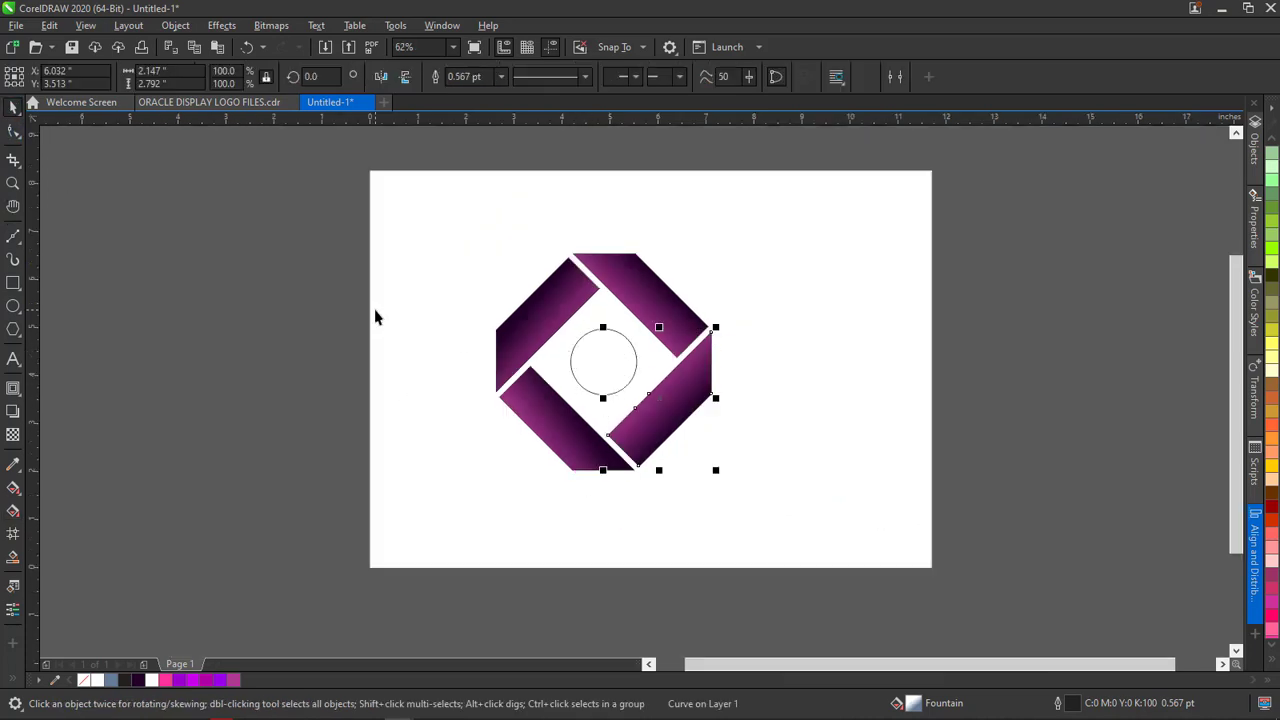
left_click(375, 311)
left_click(580, 384)
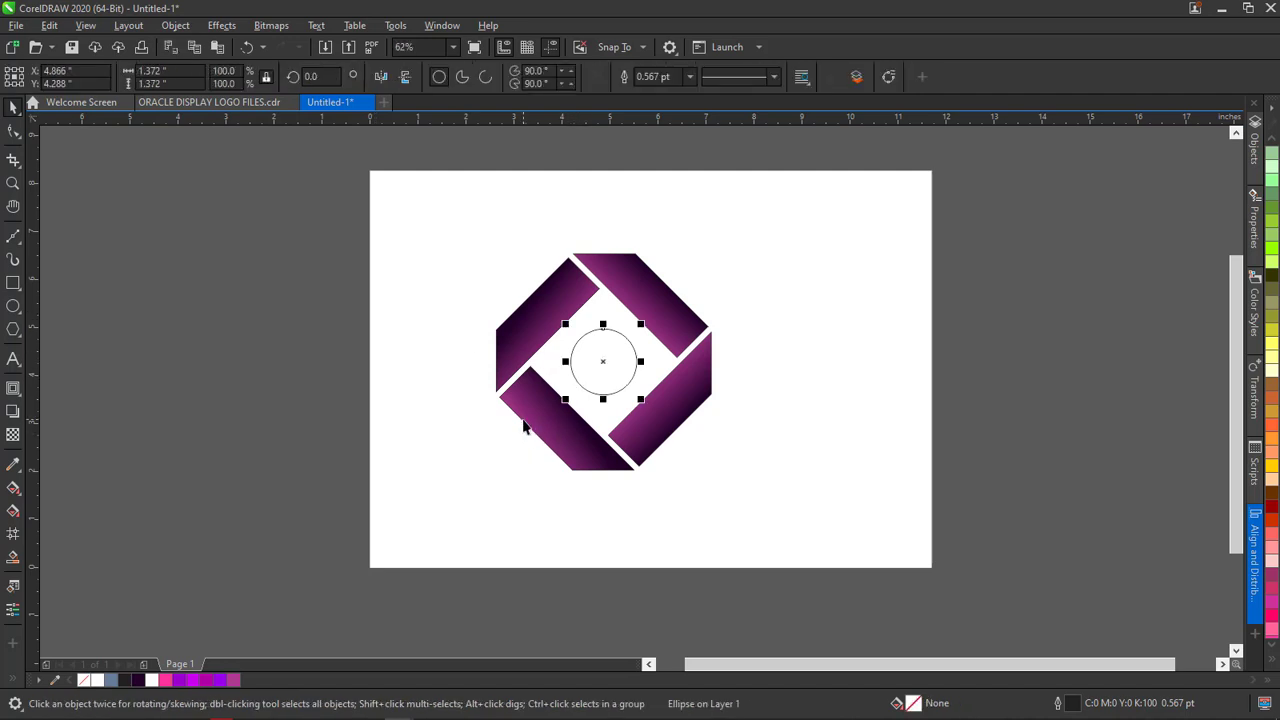
scroll(600, 372, "up", 2)
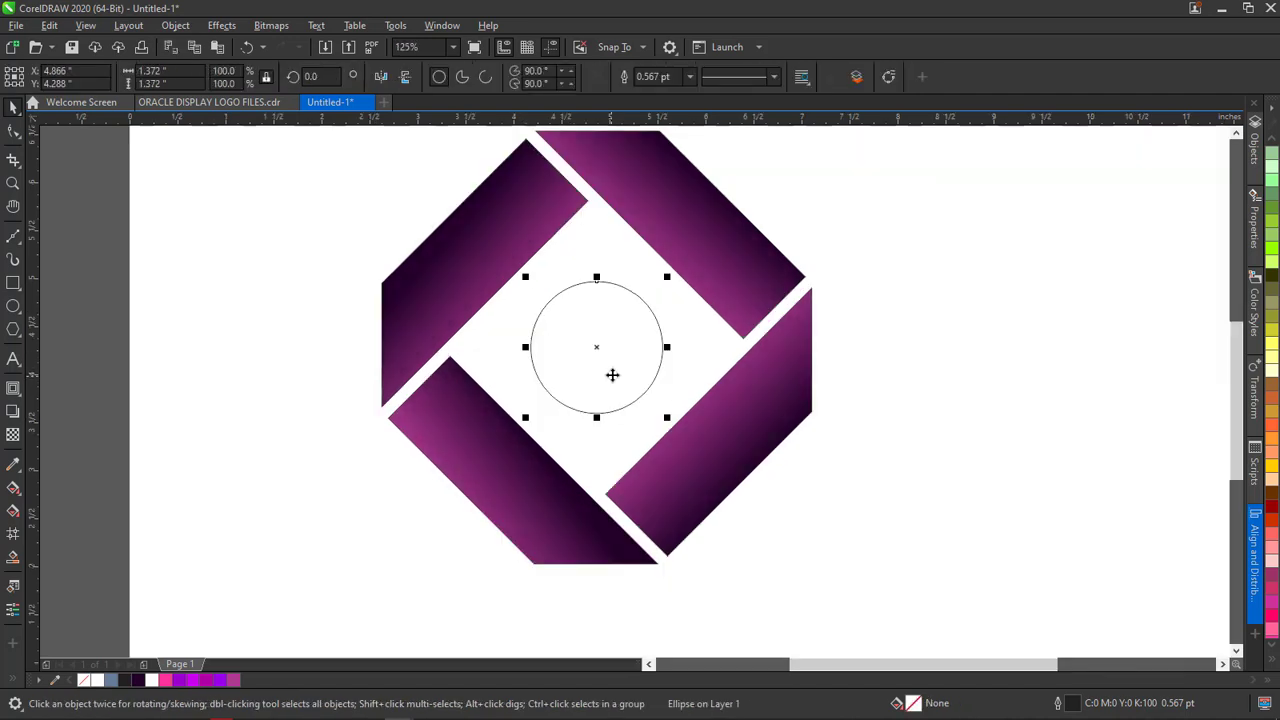
left_click(209, 102)
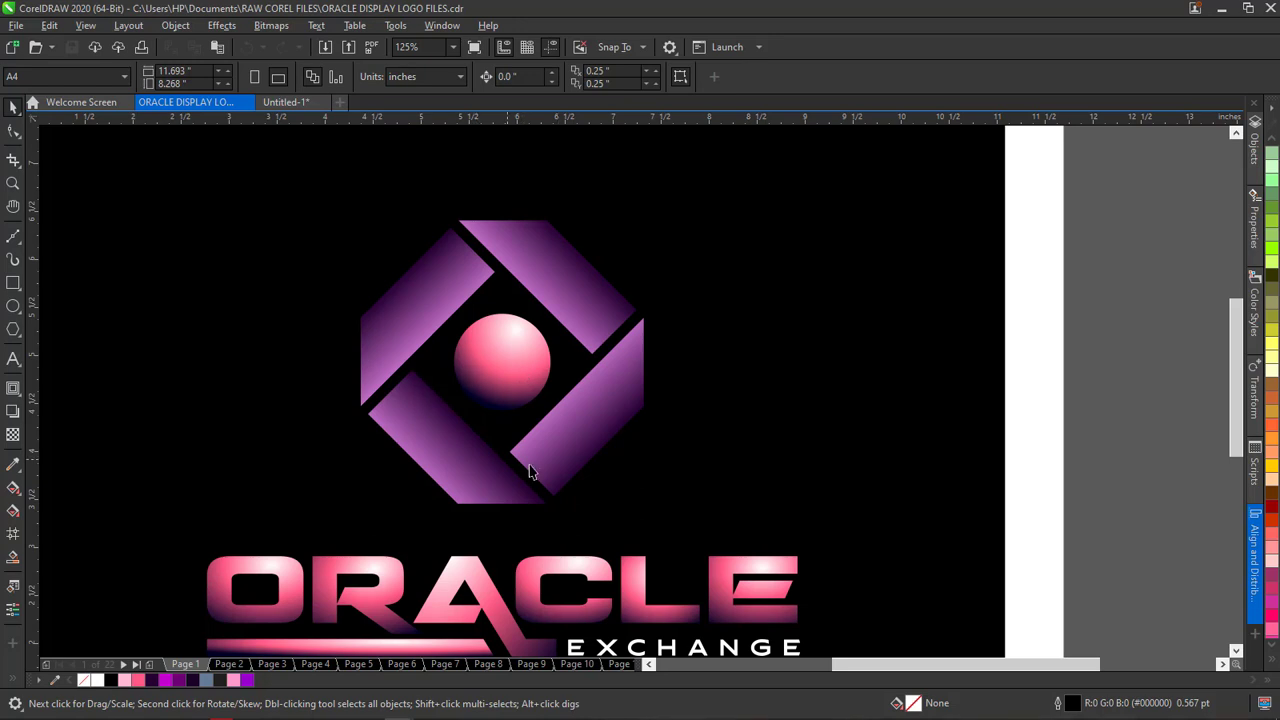
left_click(288, 102)
left_click(530, 350)
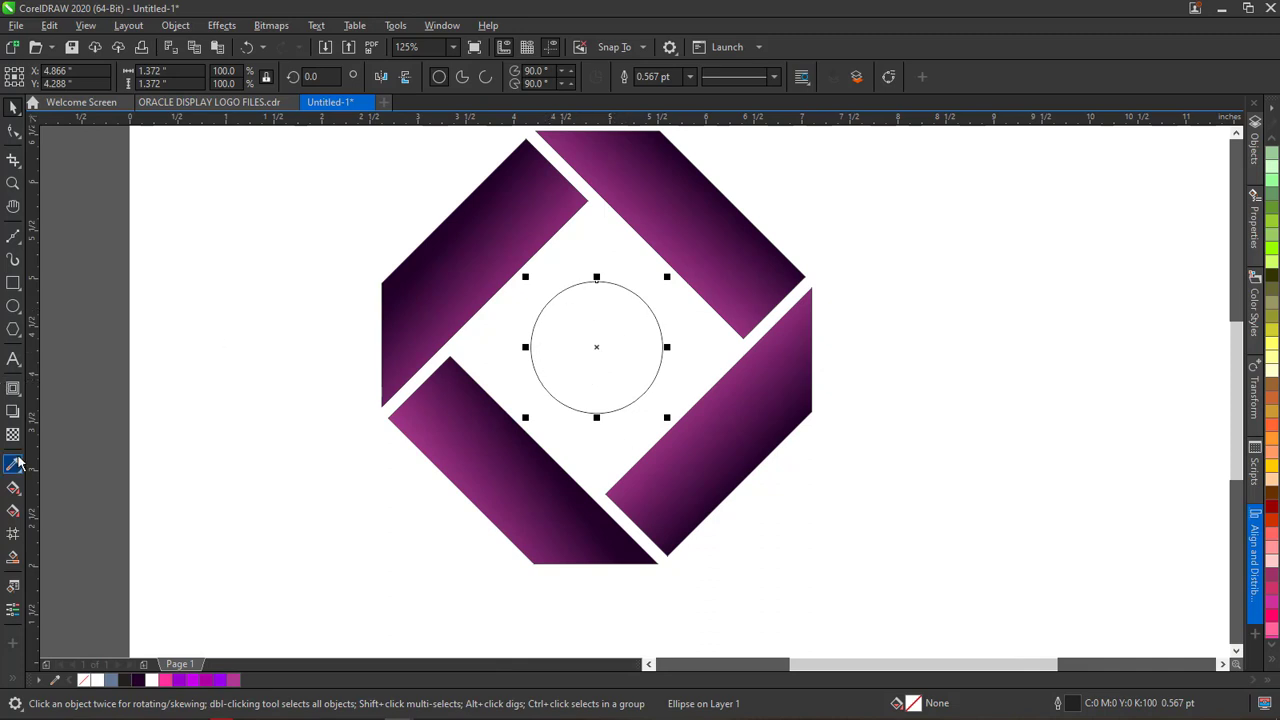
left_click(14, 511)
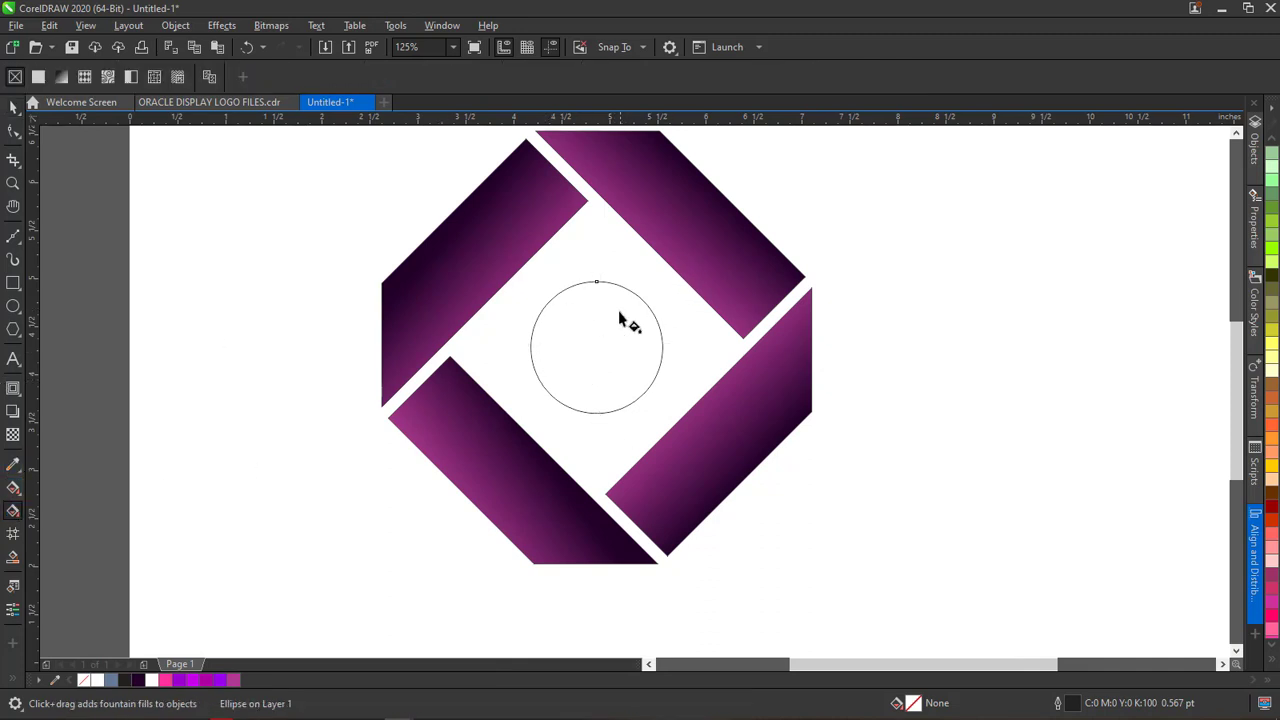
left_click_drag(598, 283, 602, 428)
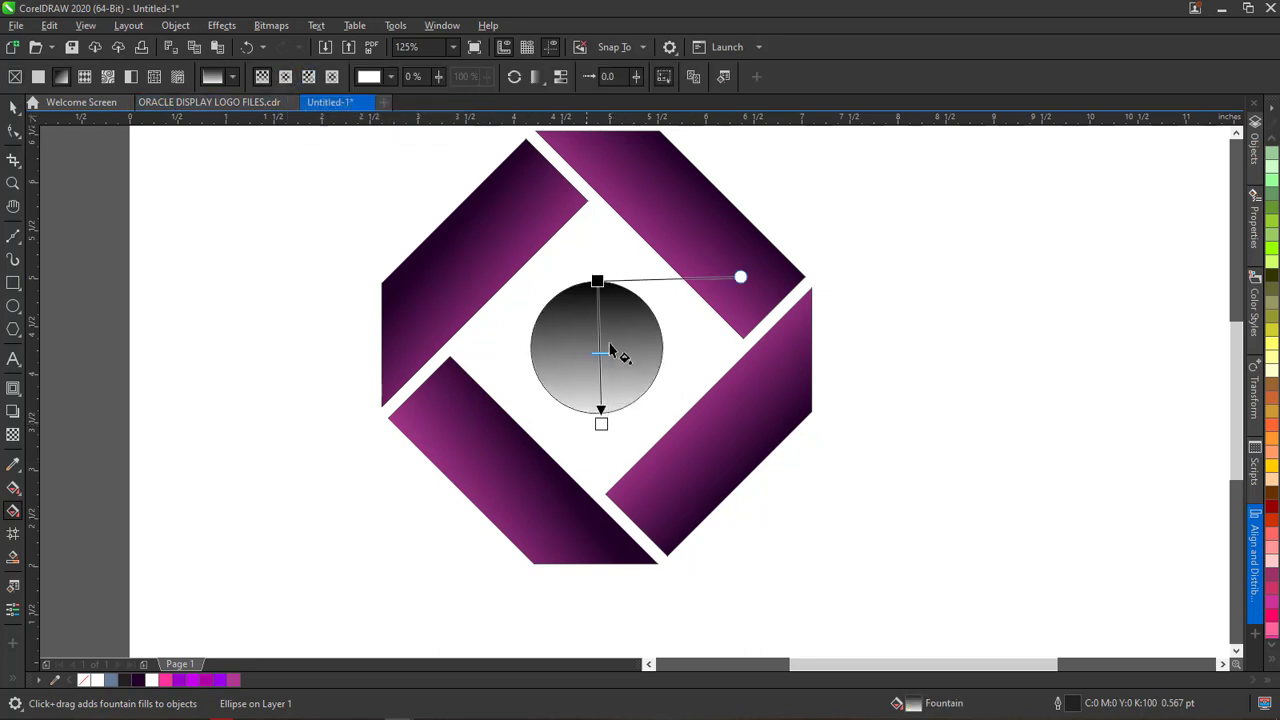
left_click(286, 79)
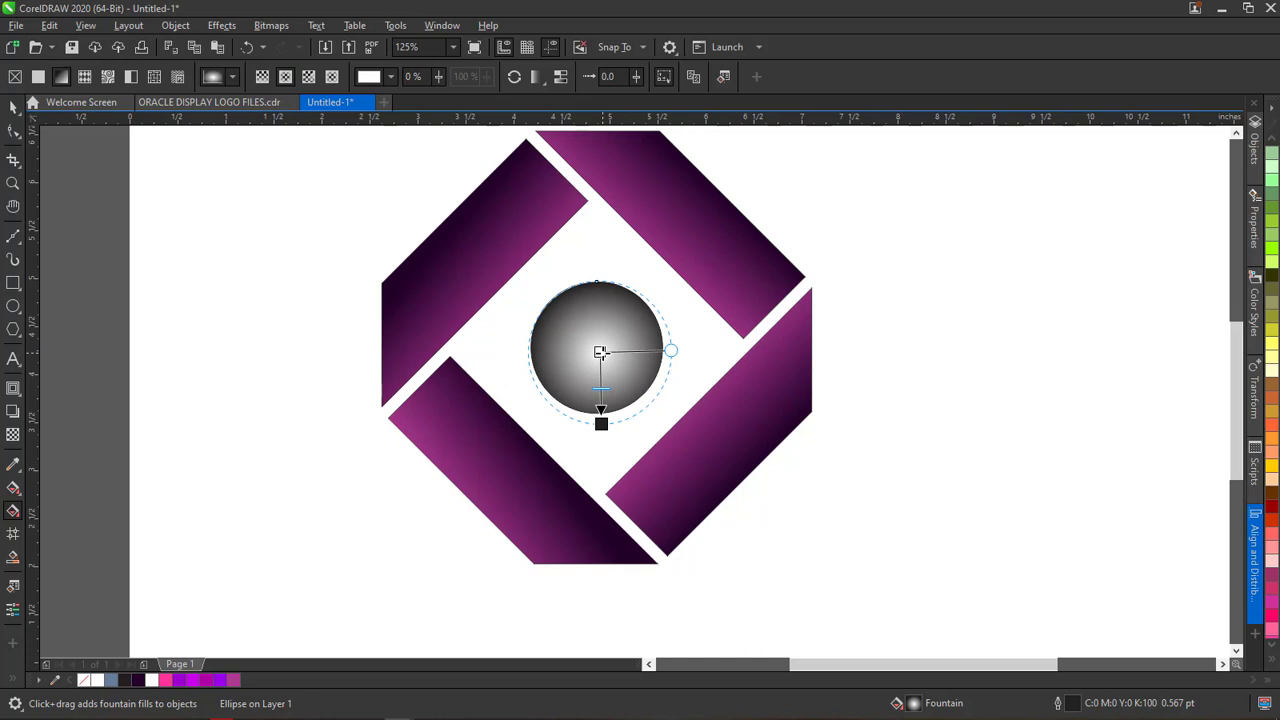
Offset the circle's white highlight toward its upper right and set the gradient's dark end to a near-black shade of the #210028 purple
left_click_drag(600, 352, 625, 305)
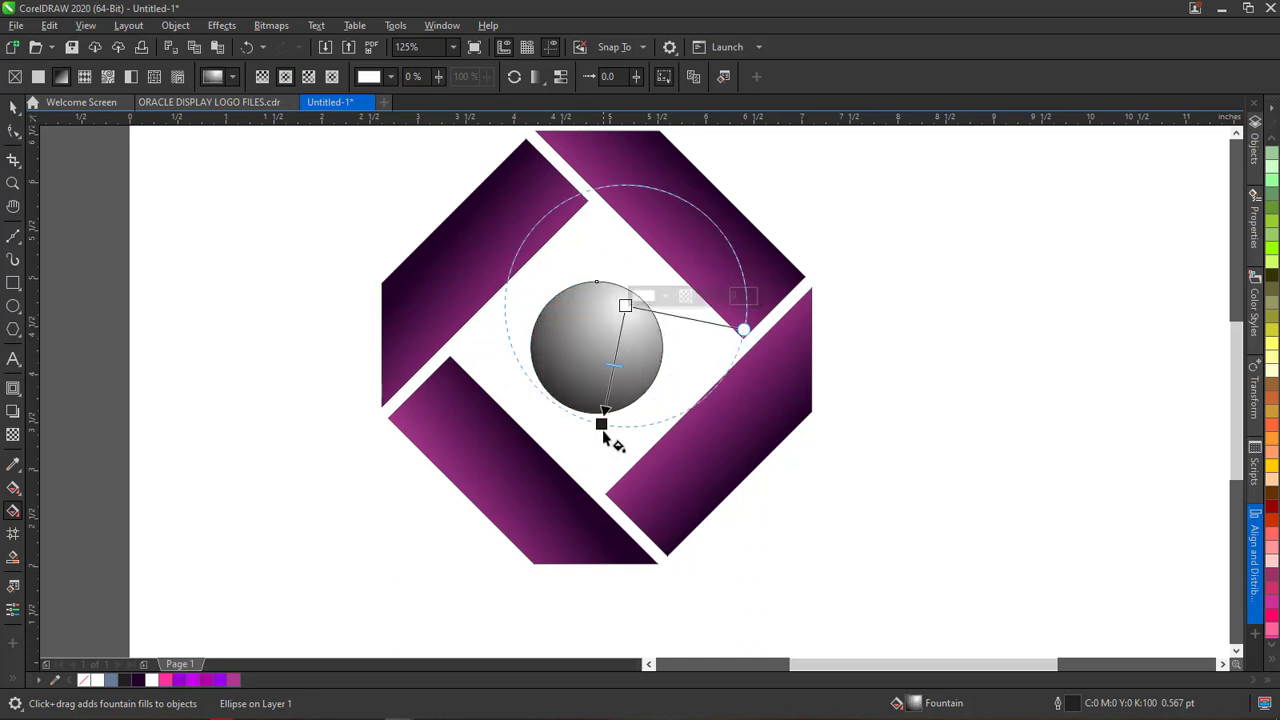
mouse_move(601, 424)
left_mouse_down()
mouse_move(603, 392)
mouse_move(589, 389)
mouse_move(620, 305)
left_mouse_up()
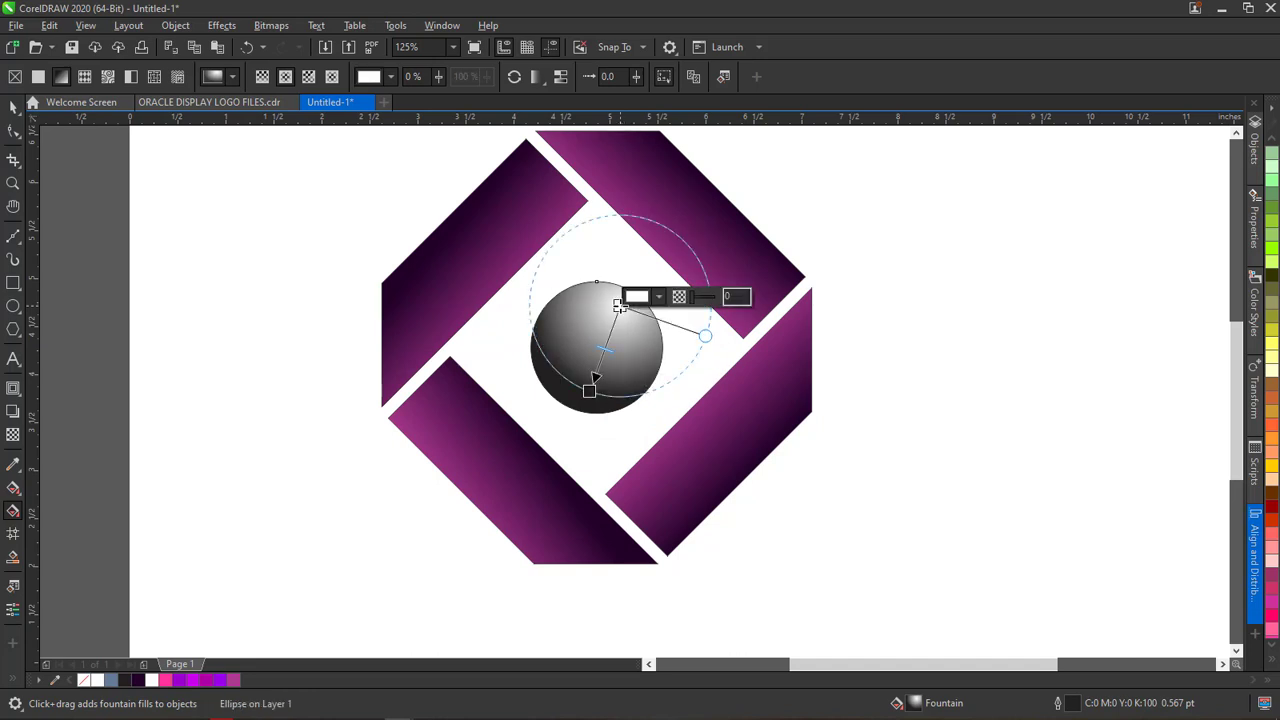
left_click(589, 391)
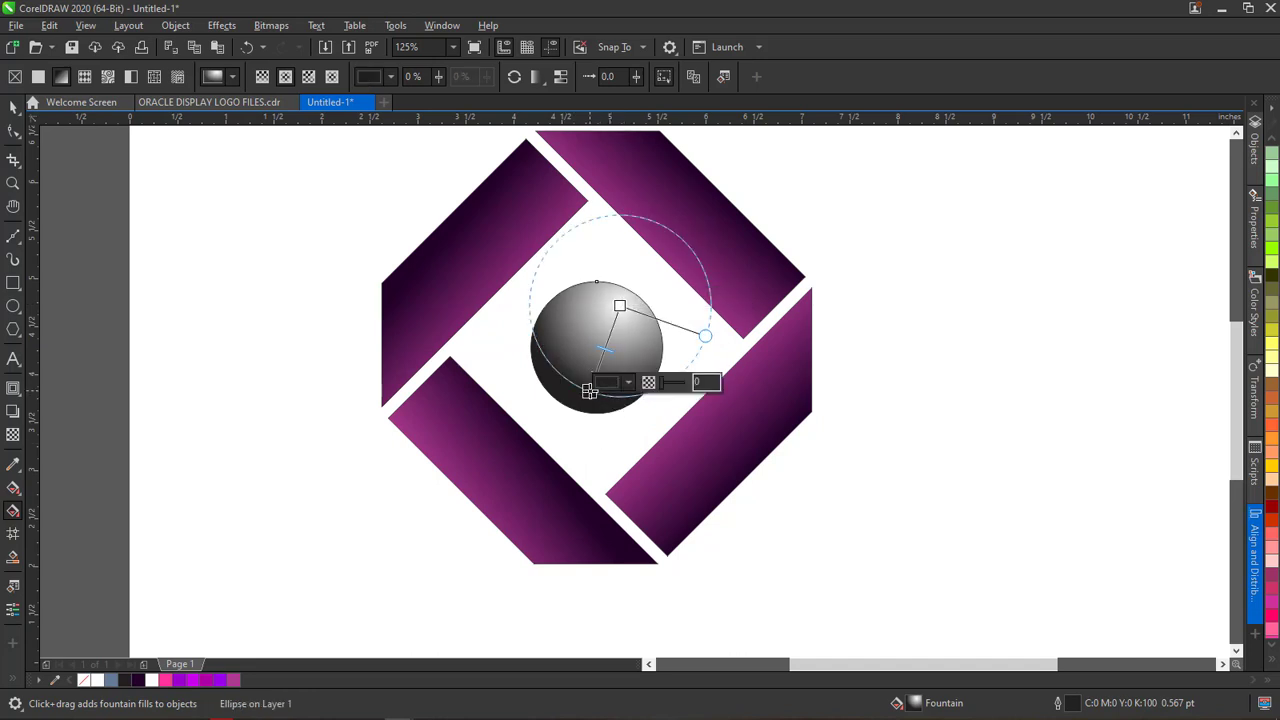
left_click(137, 681)
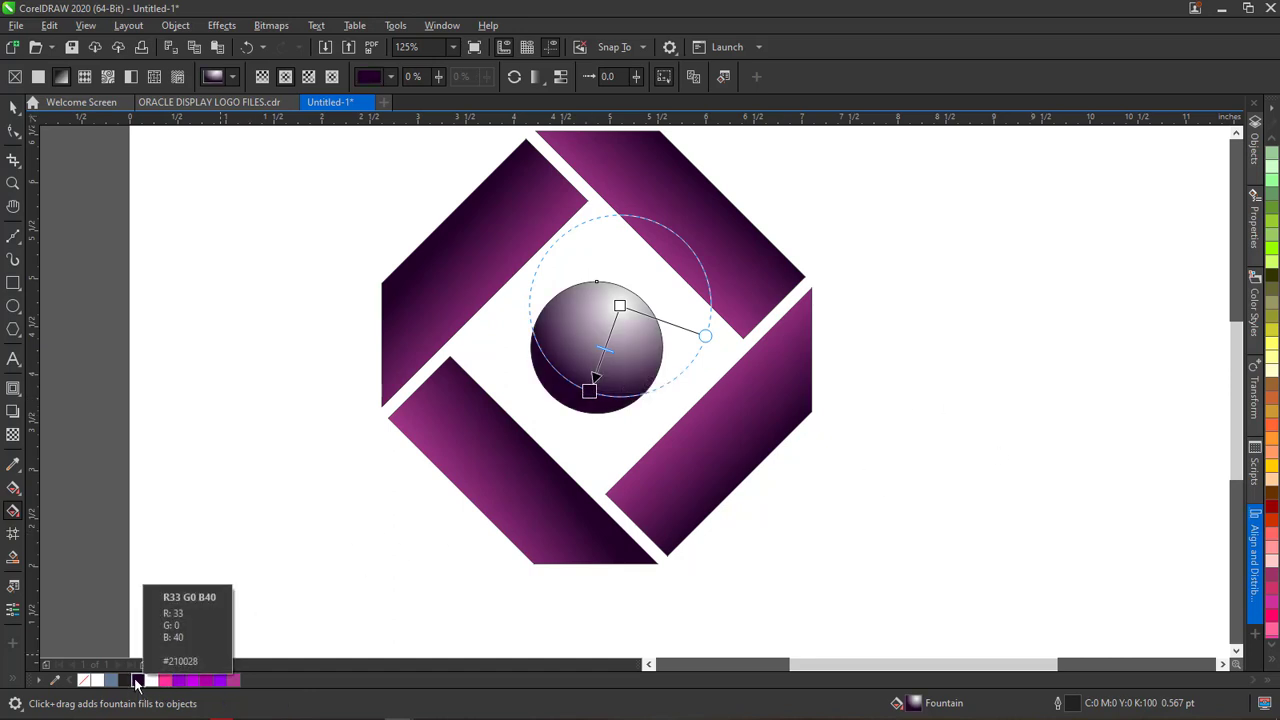
left_click(137, 681)
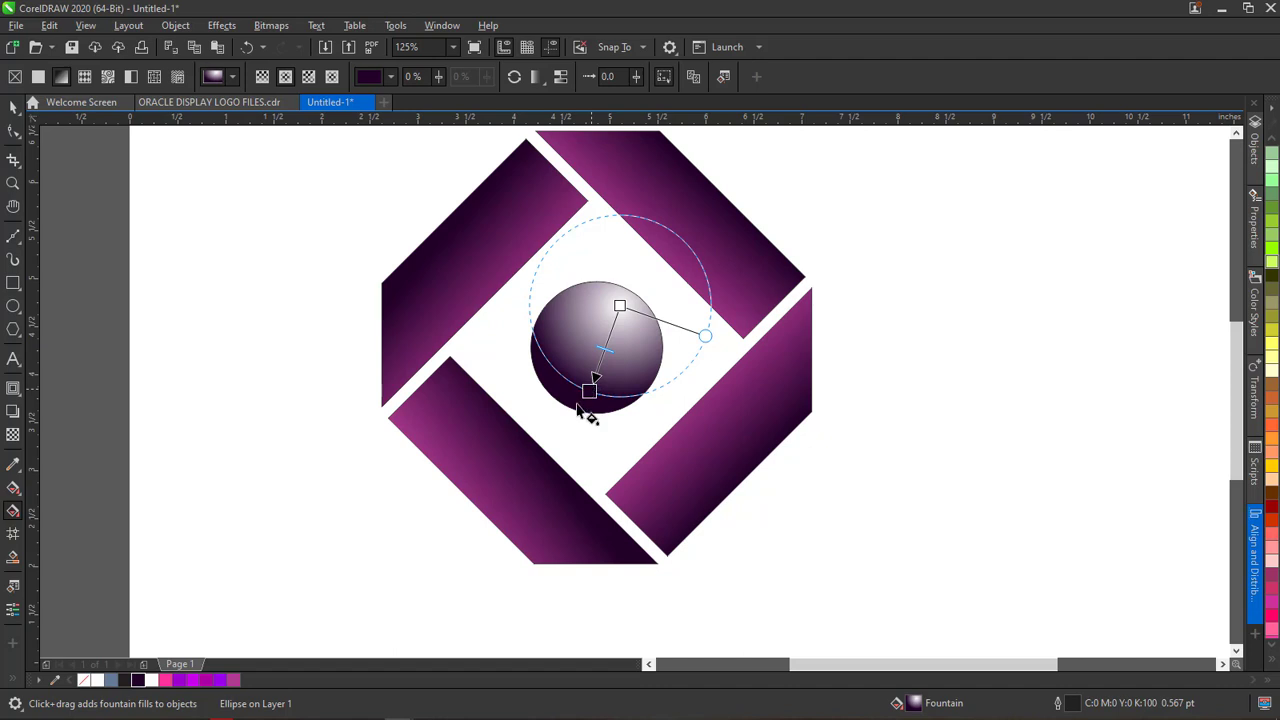
left_click(137, 681)
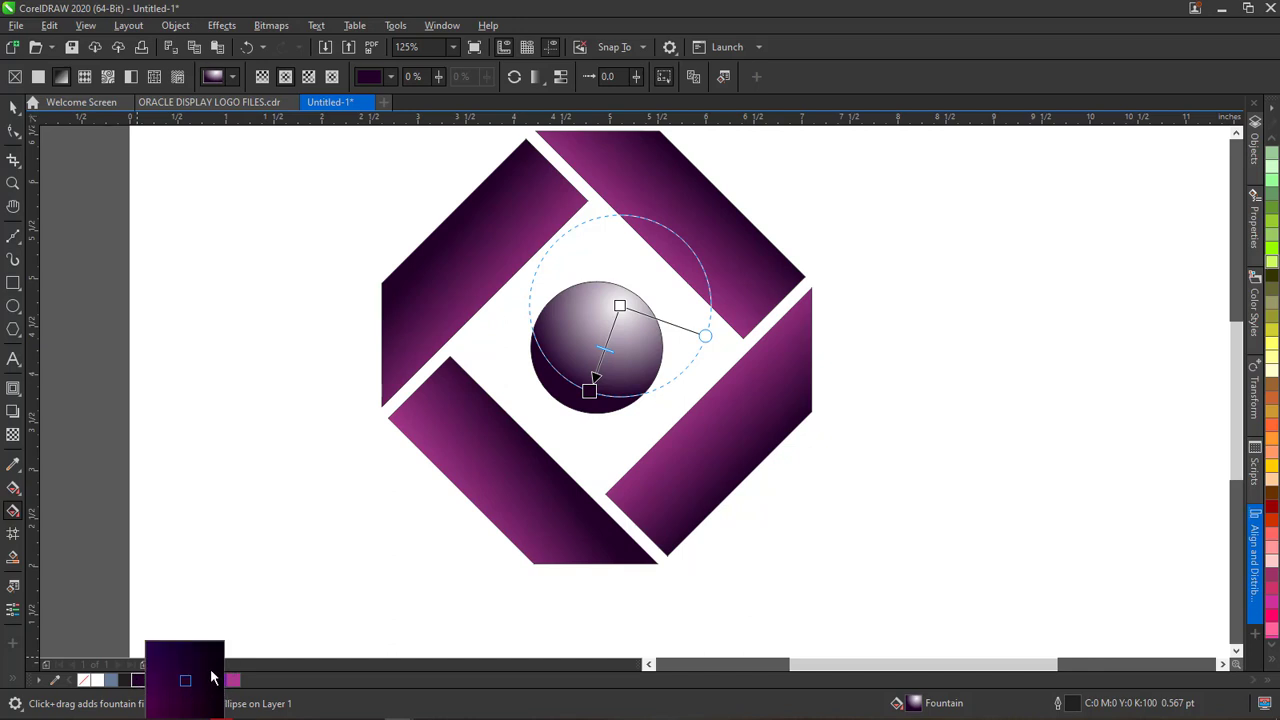
left_click(211, 677)
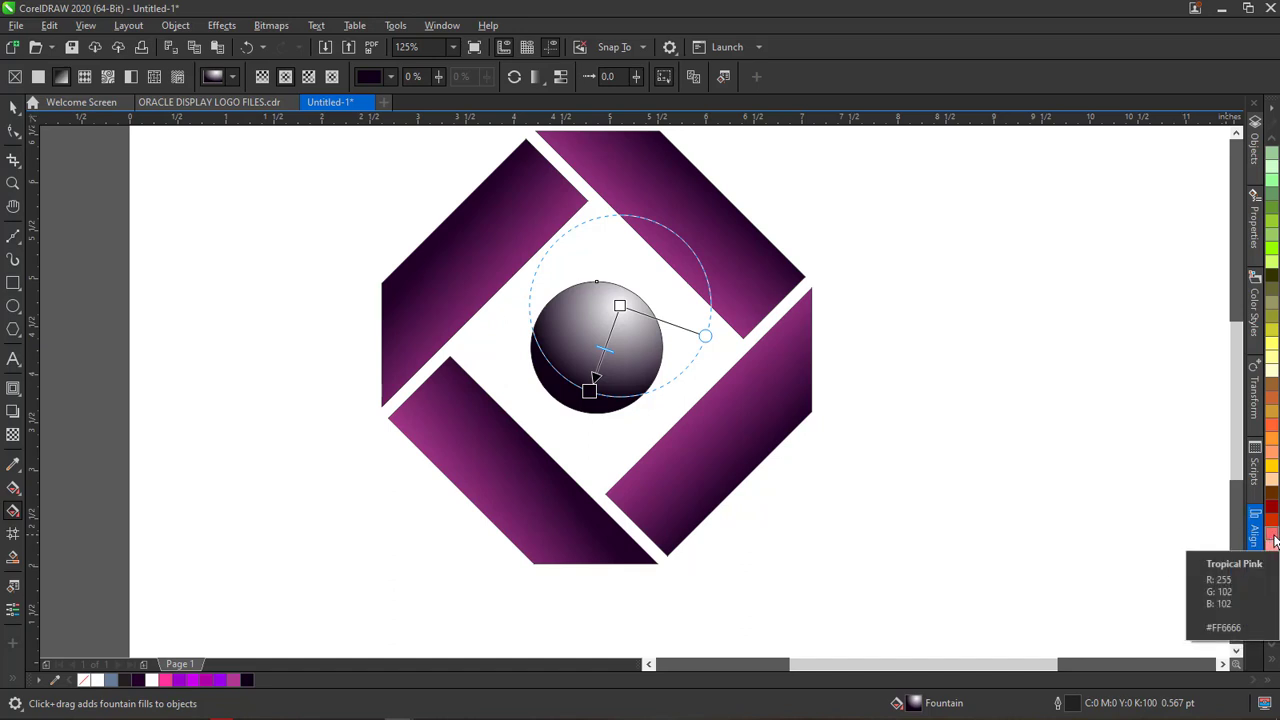
Try to add a Tropical Pink color stop midway along the circle's gradient
left_click(1274, 540)
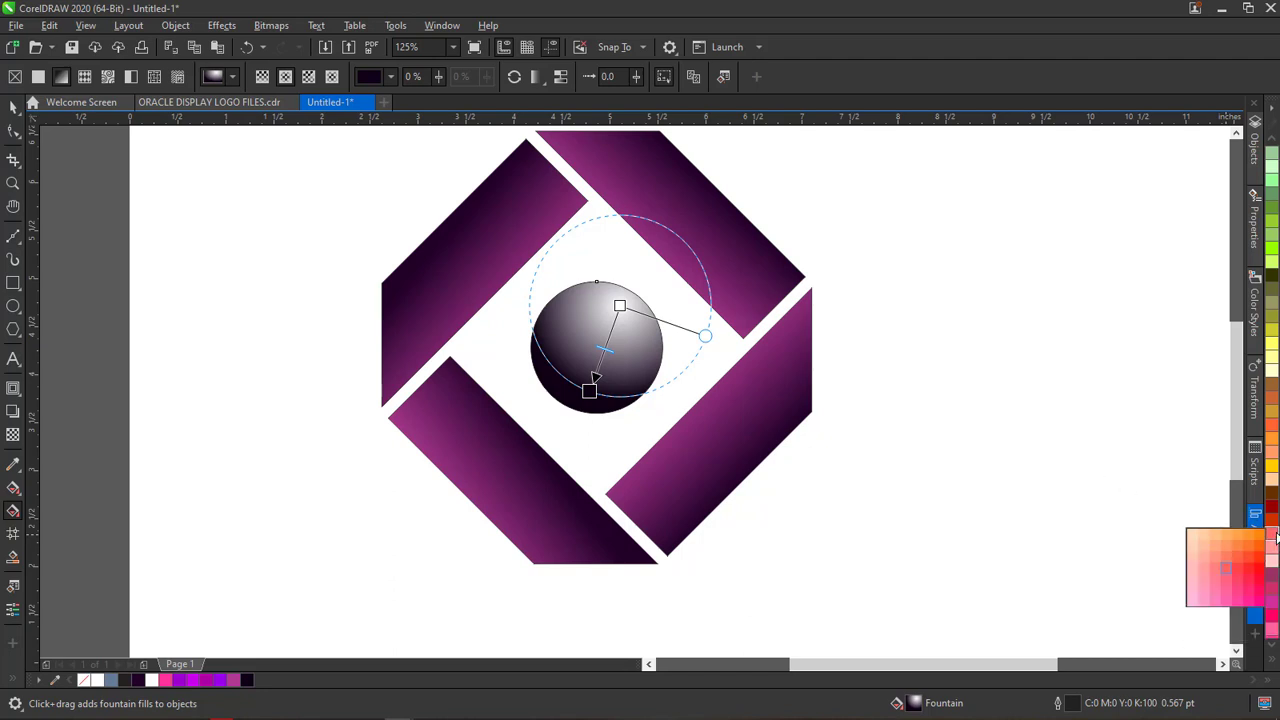
left_click_drag(1274, 540, 608, 354)
left_click_drag(608, 348, 609, 345)
left_click_drag(609, 346, 609, 342)
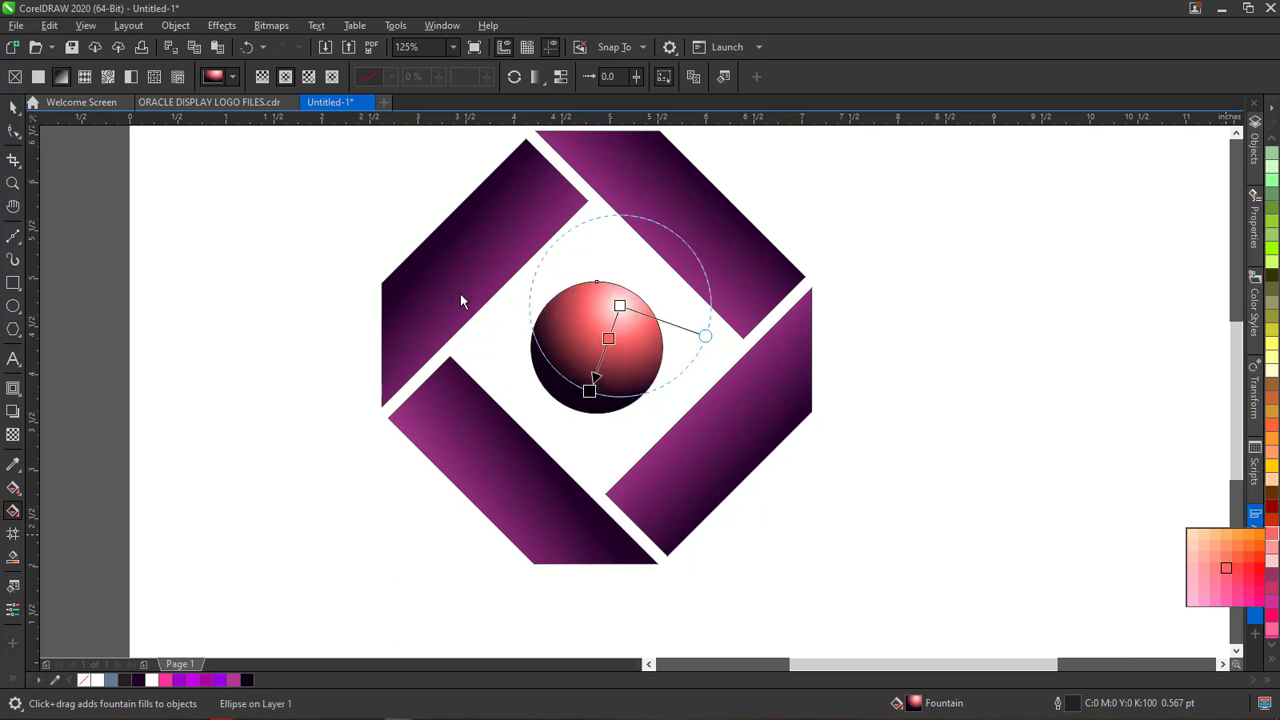
key("ctrl+z")
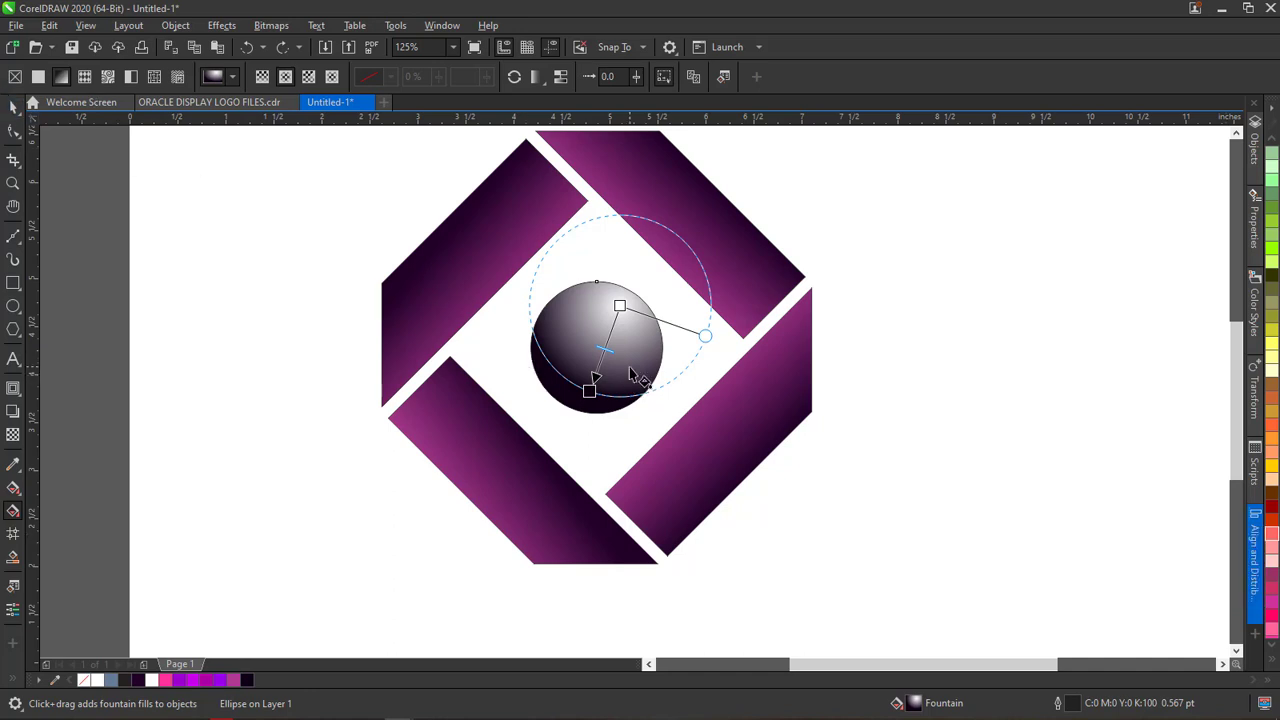
Add a Tropical Pink (#FF6666) color stop slightly above the middle of the circle's gradient
scroll(630, 375, "up", 5)
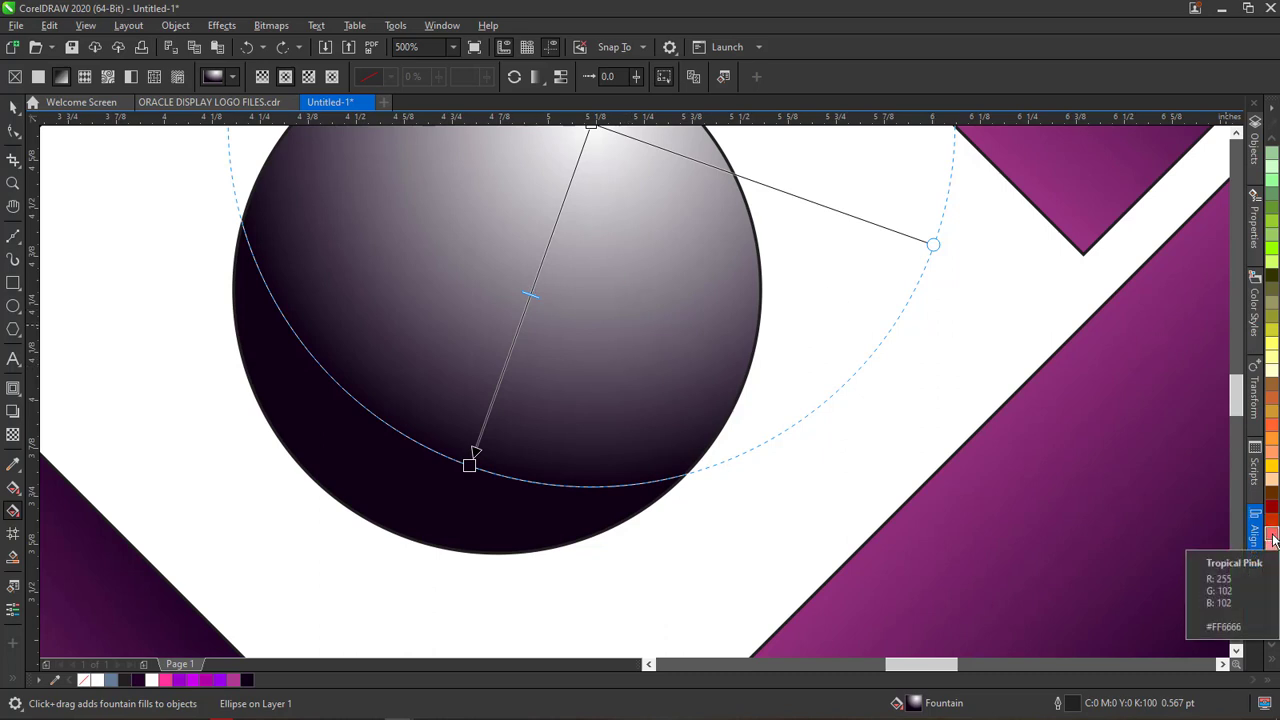
left_click_drag(1273, 540, 667, 333)
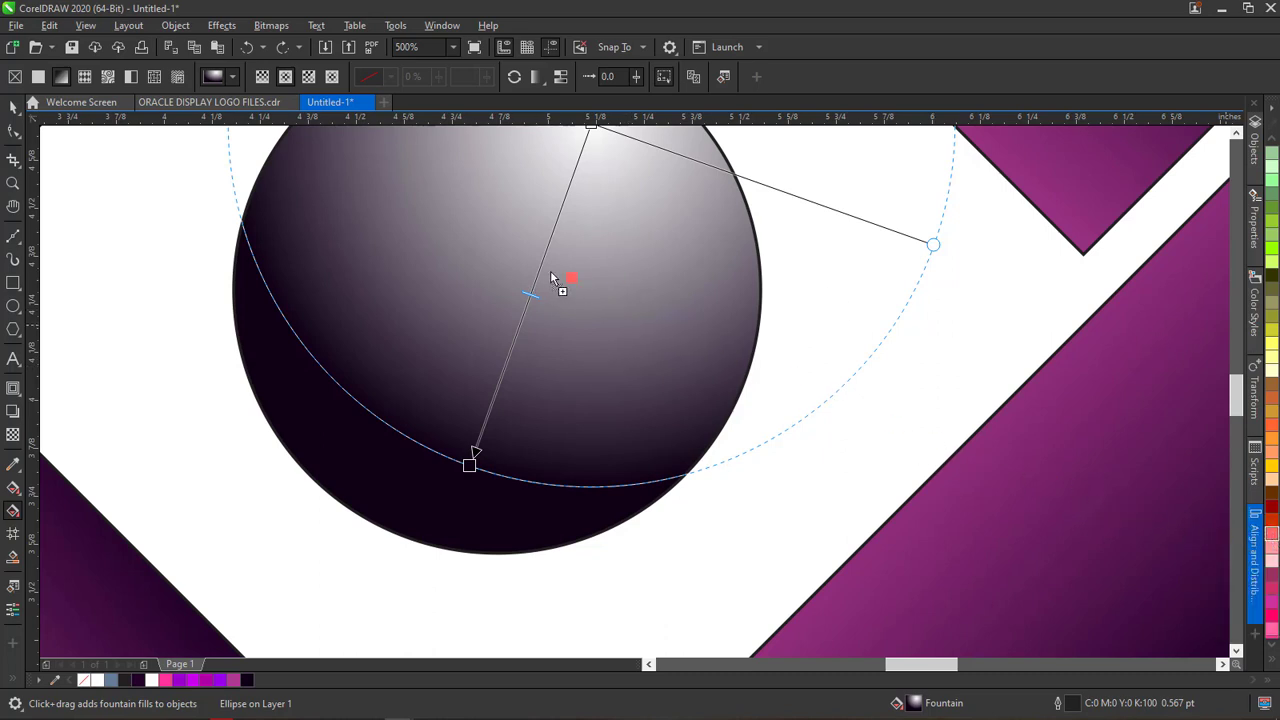
left_click_drag(551, 278, 540, 277)
left_click_drag(540, 277, 539, 270)
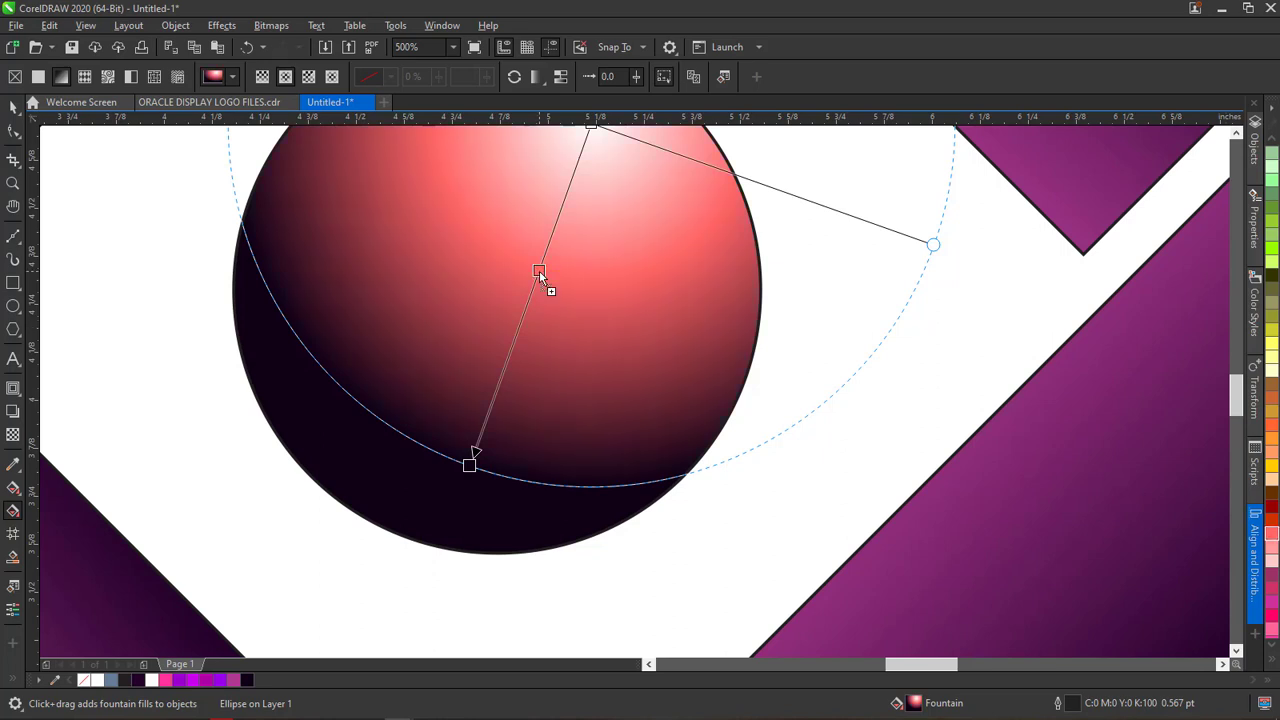
Set the pink stop's position to 50% and extend the gradient's dark end toward the circle's lower-left edge
scroll(539, 270, "down", 3)
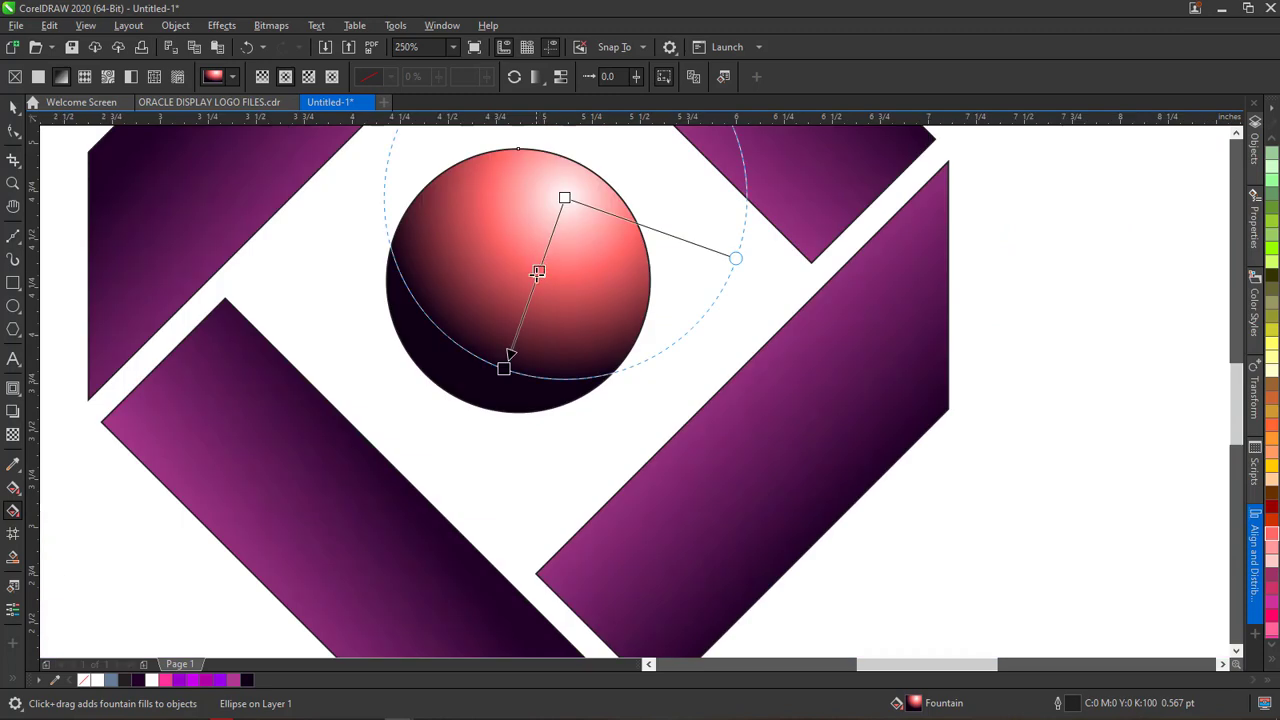
left_click(538, 272)
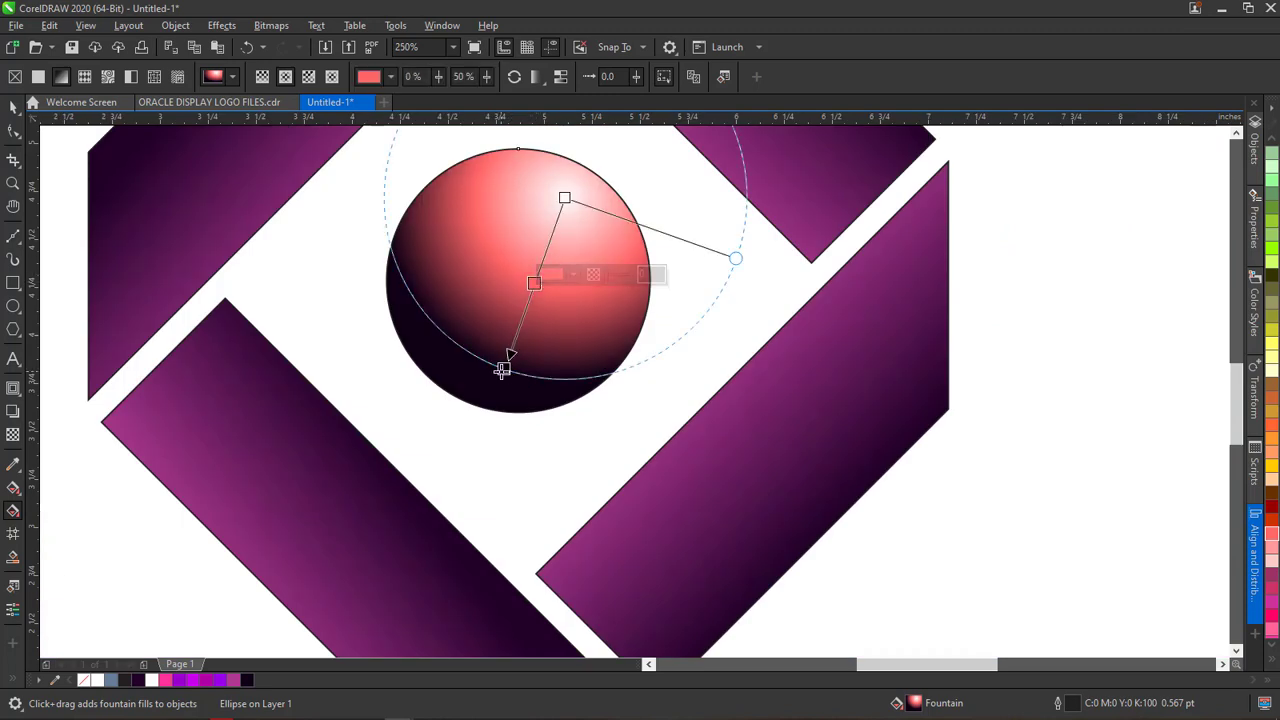
left_click_drag(497, 378, 483, 389)
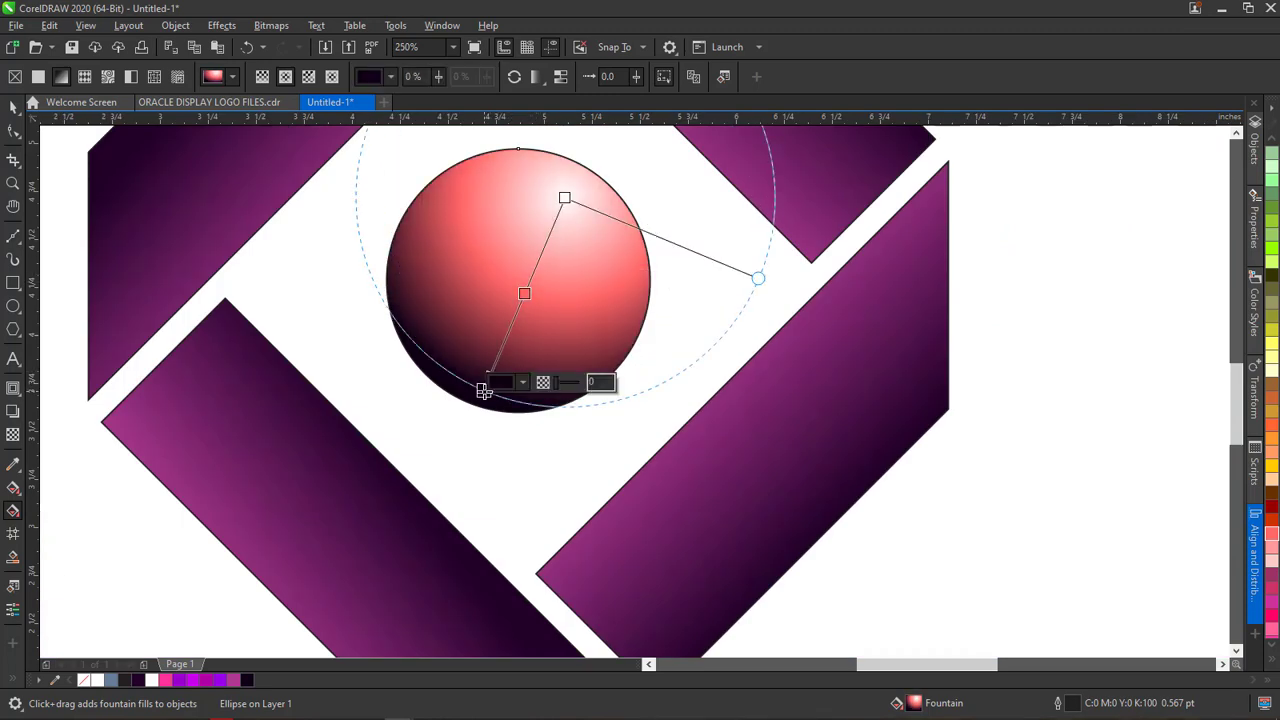
Check the reference logo's sphere and try Neon Red (#FF0066) as the middle color stop of the circle's gradient
scroll(512, 292, "down", 4)
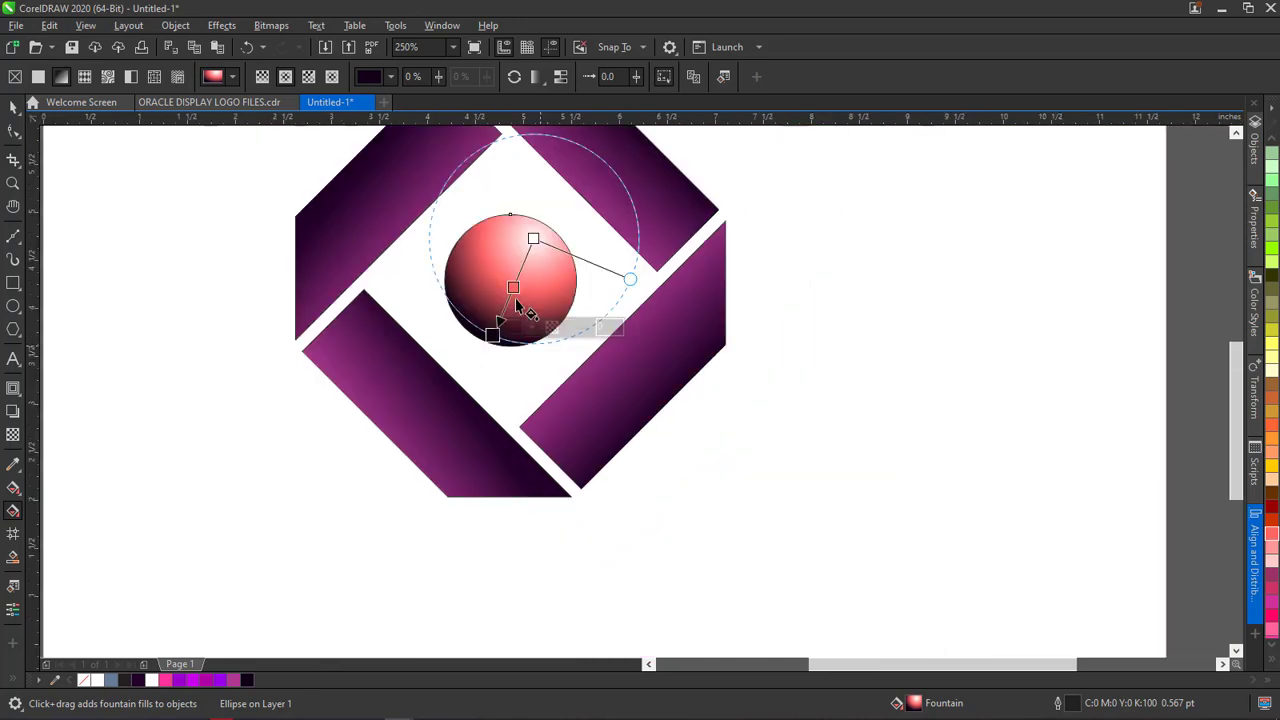
left_click(186, 106)
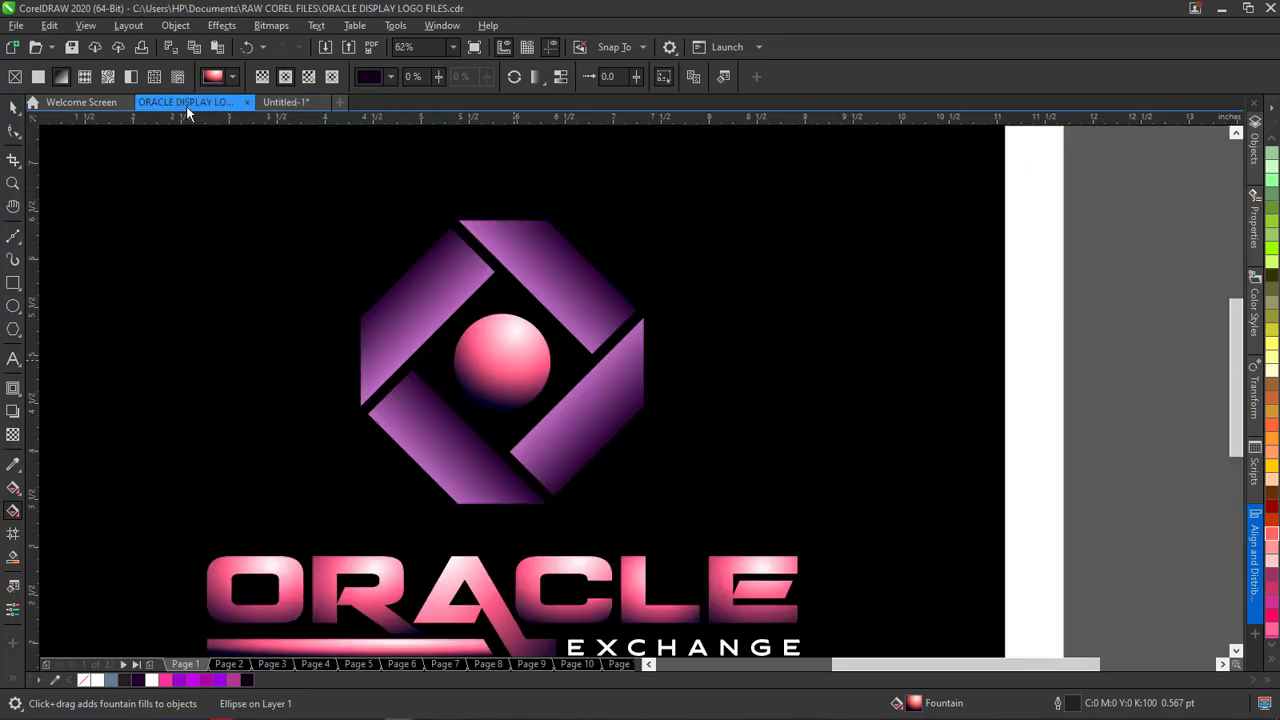
left_click(287, 106)
scroll(516, 350, "up", 2)
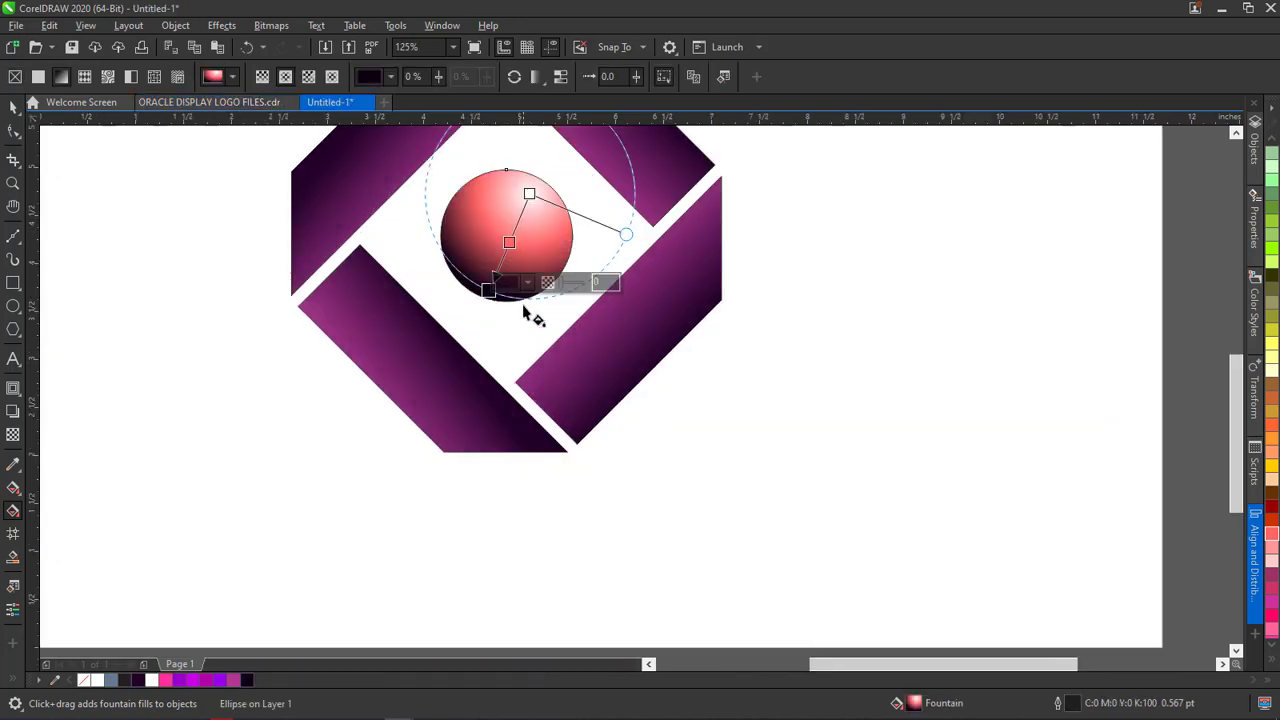
left_click(510, 243)
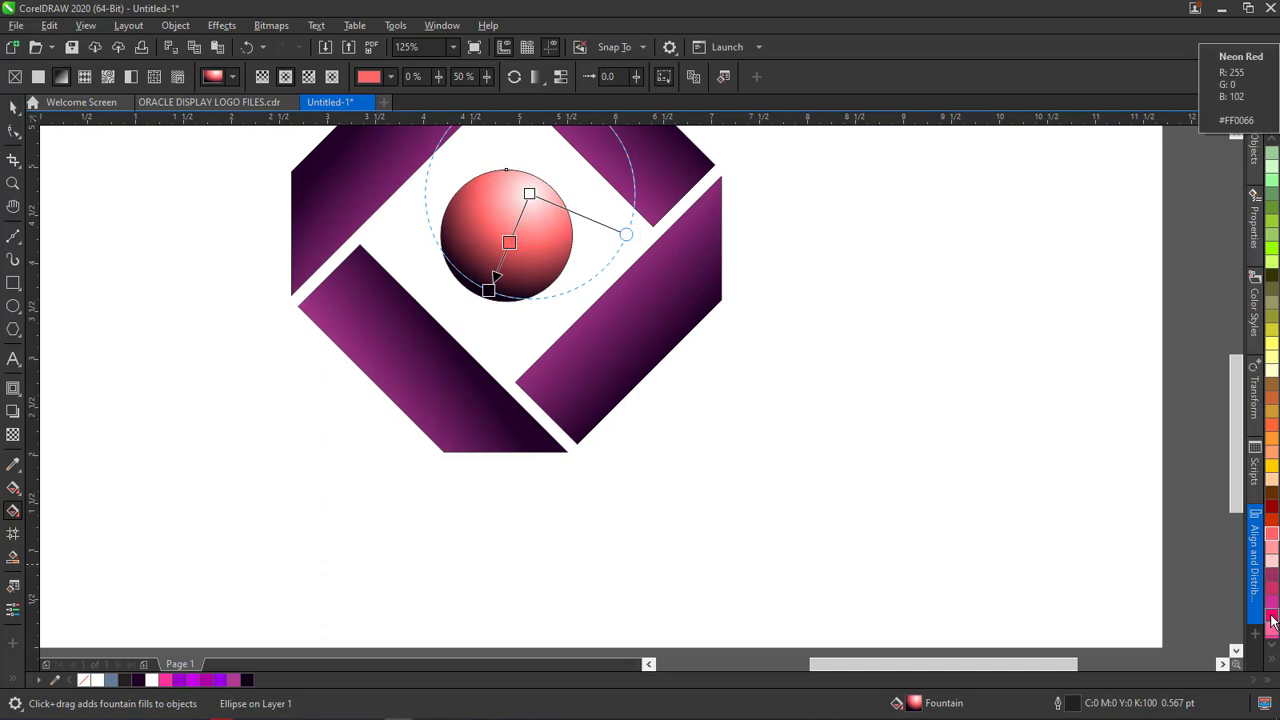
left_click(1271, 622)
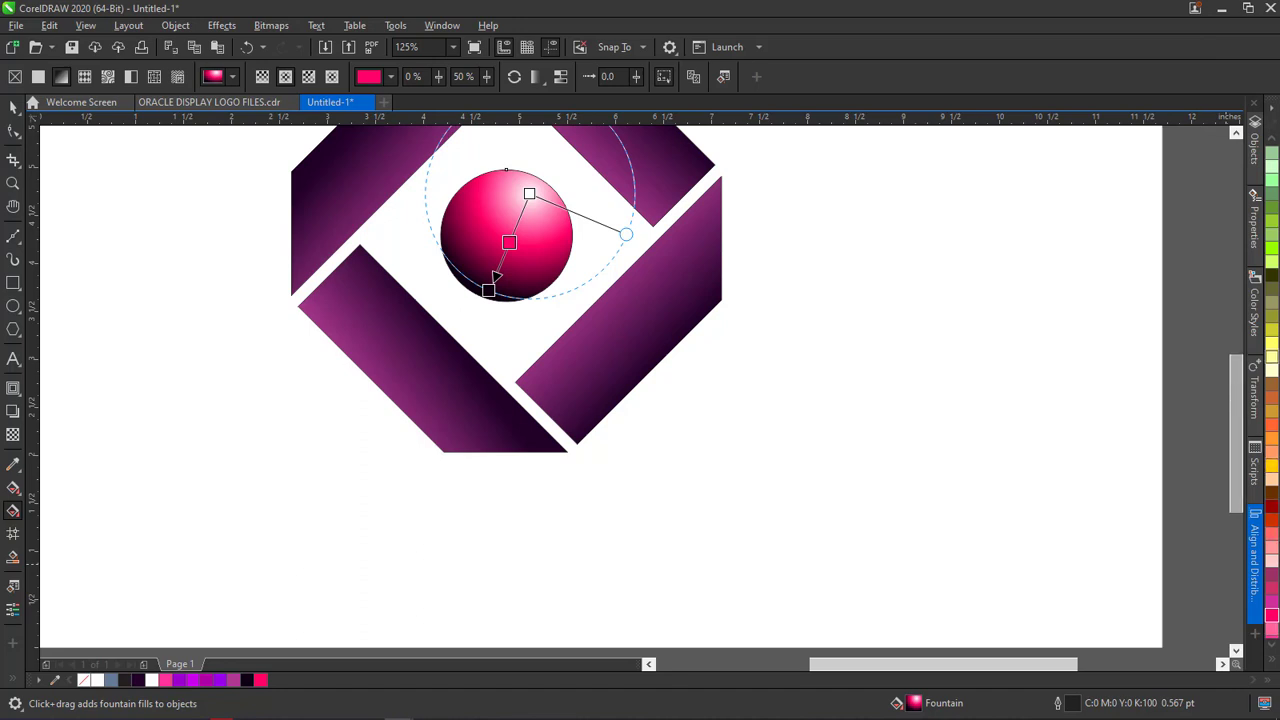
Look through the color palette and try Hot Pink (#FF3399) on the gradient's middle color stop
scroll(1271, 400, "down", 3)
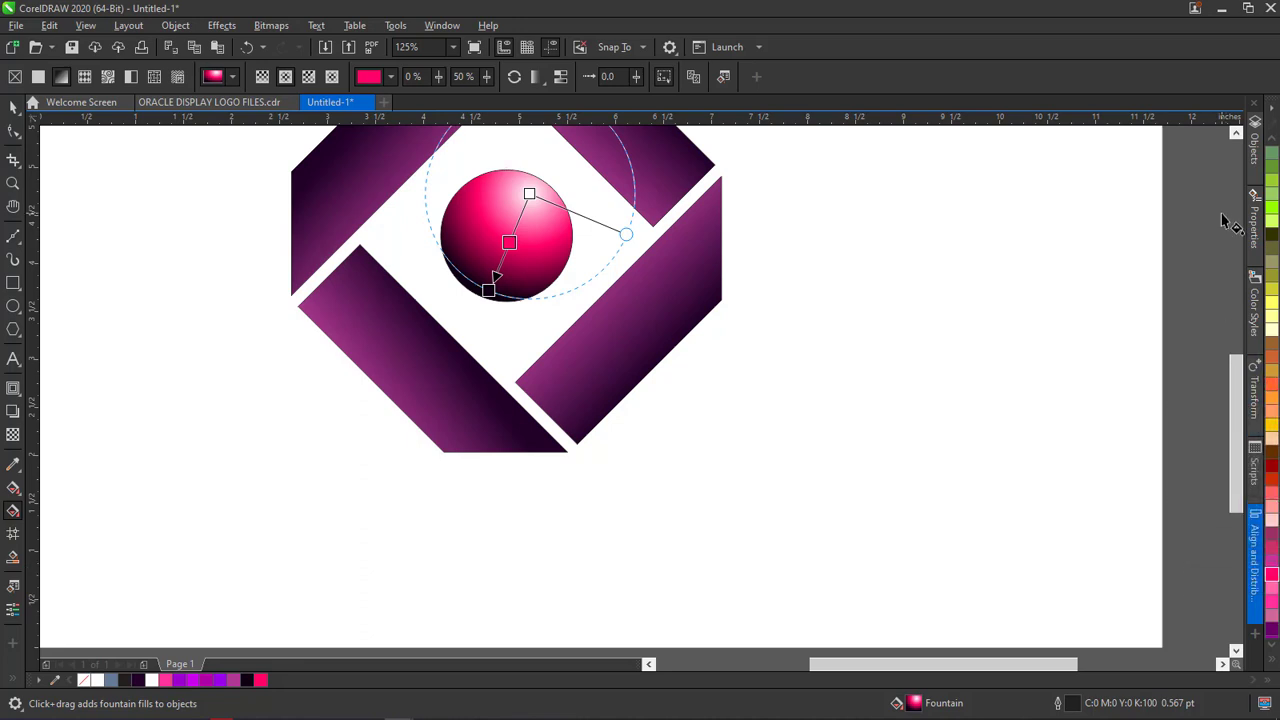
left_click(1273, 142)
left_click(1273, 142)
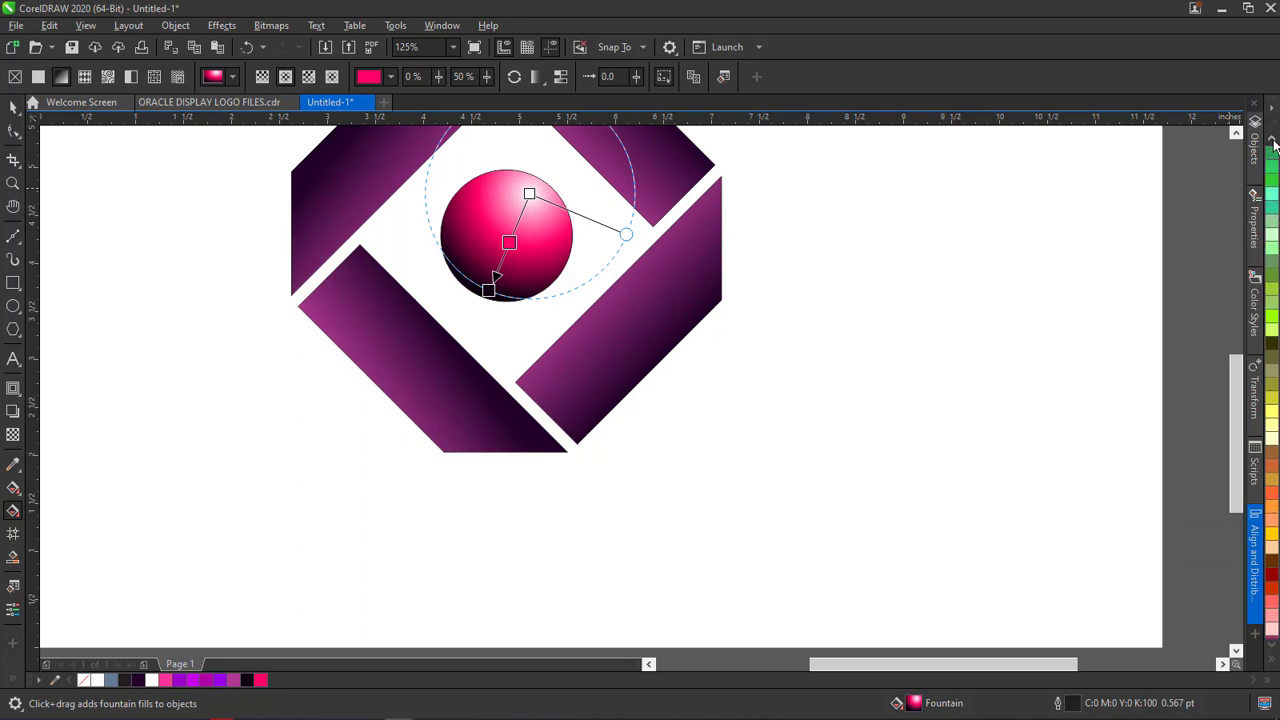
left_click(1273, 142)
left_click(1273, 142)
left_click(1273, 142)
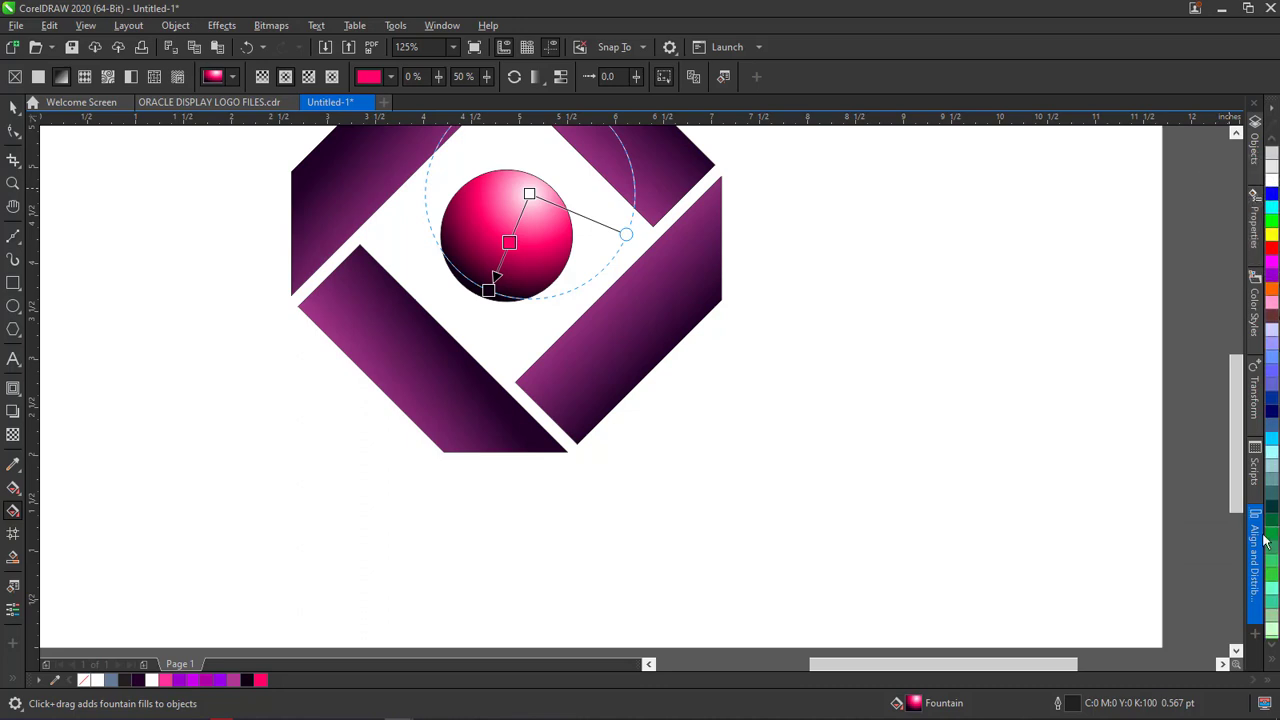
left_click(1271, 651)
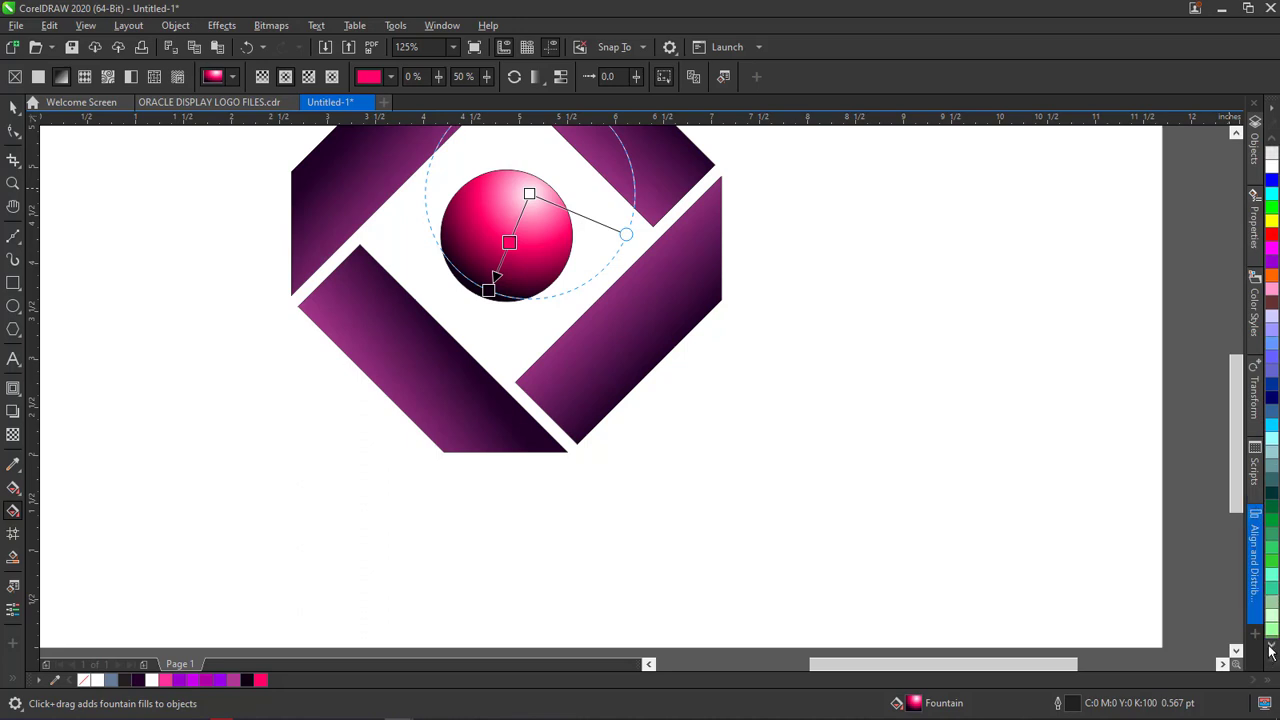
left_click(1271, 651)
left_click(1271, 651)
left_click(1271, 651)
left_click(1271, 651)
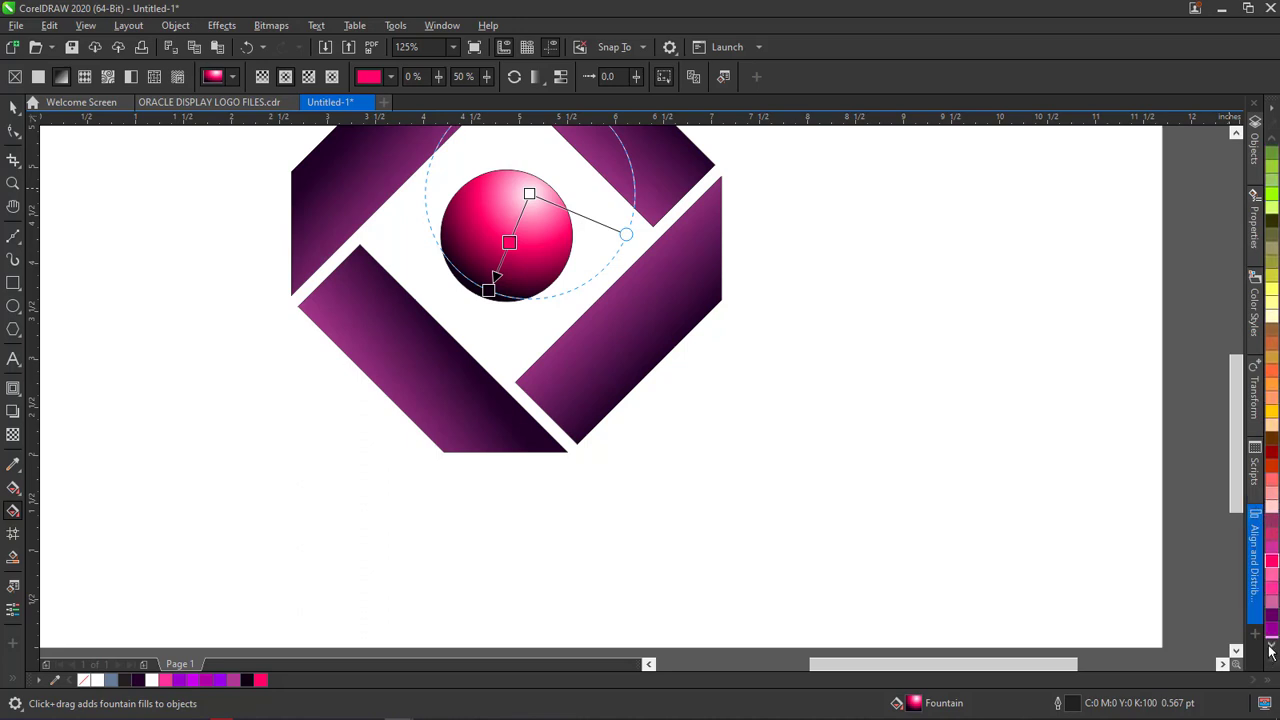
left_click(1271, 651)
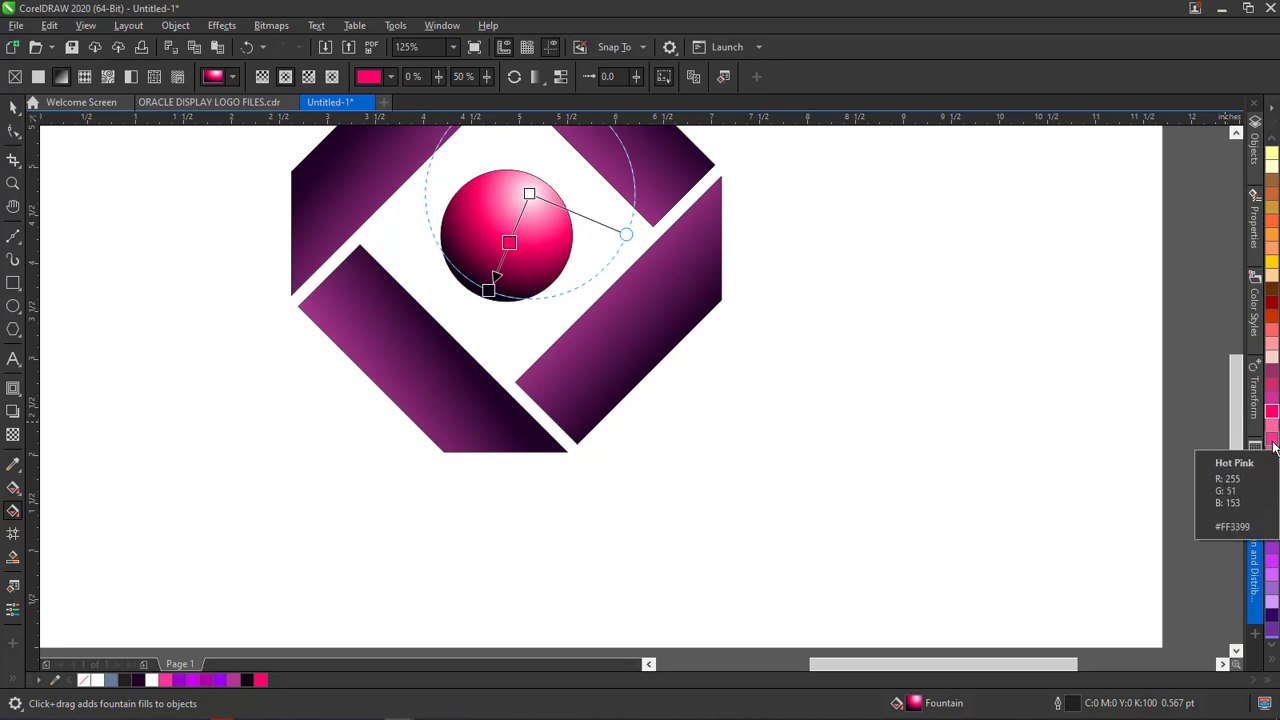
left_click(1272, 441)
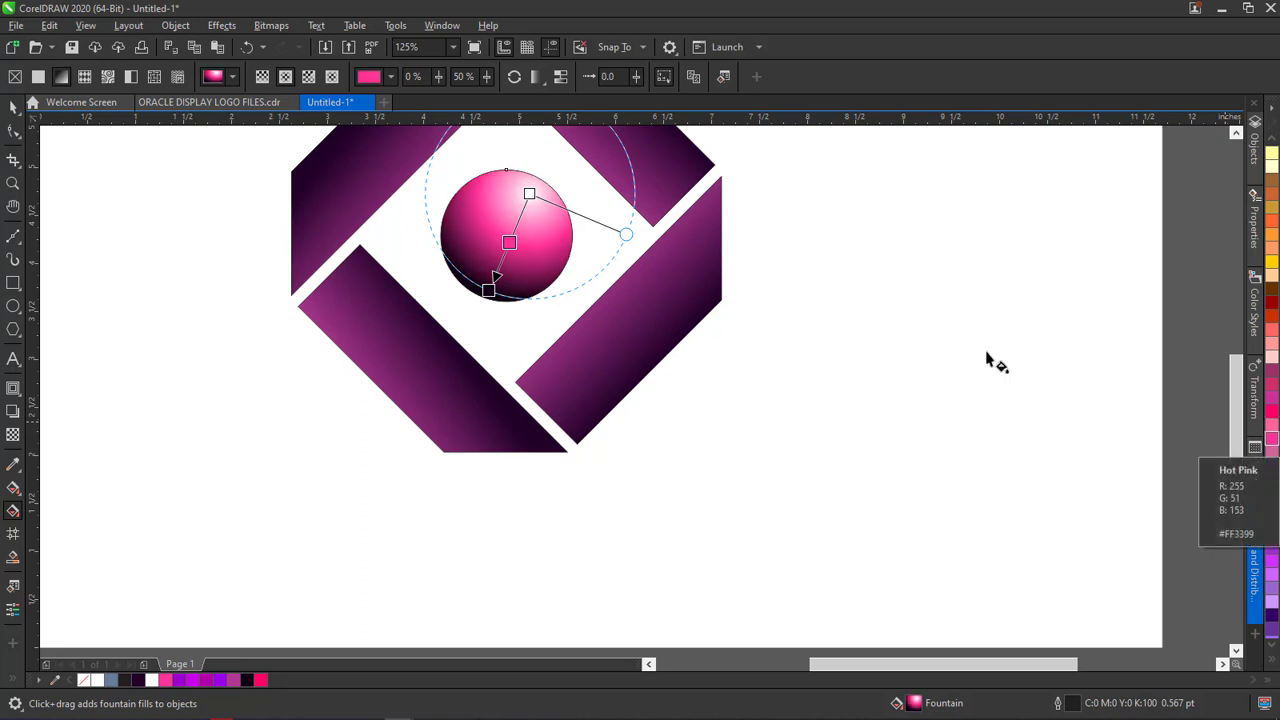
Compare with the reference logo and try a lighter pink, Neon Red and Hot Pink in turn on the gradient's middle stop
left_click(219, 103)
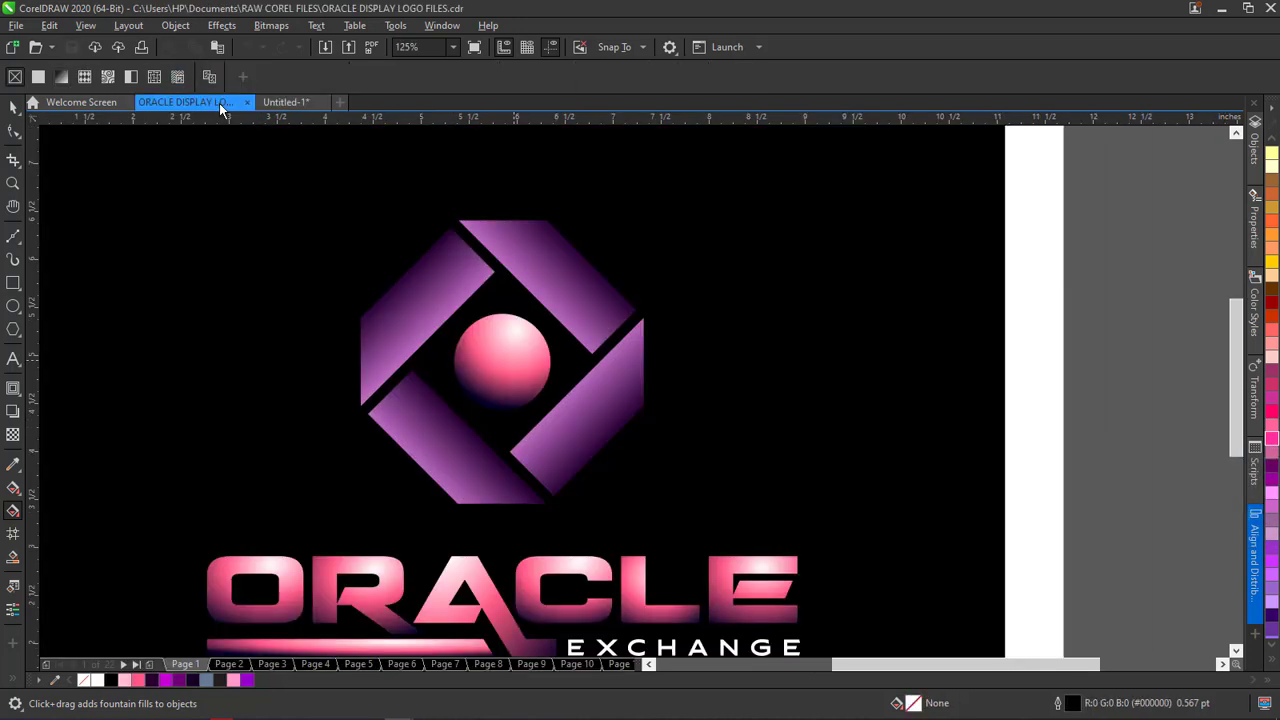
left_click(294, 102)
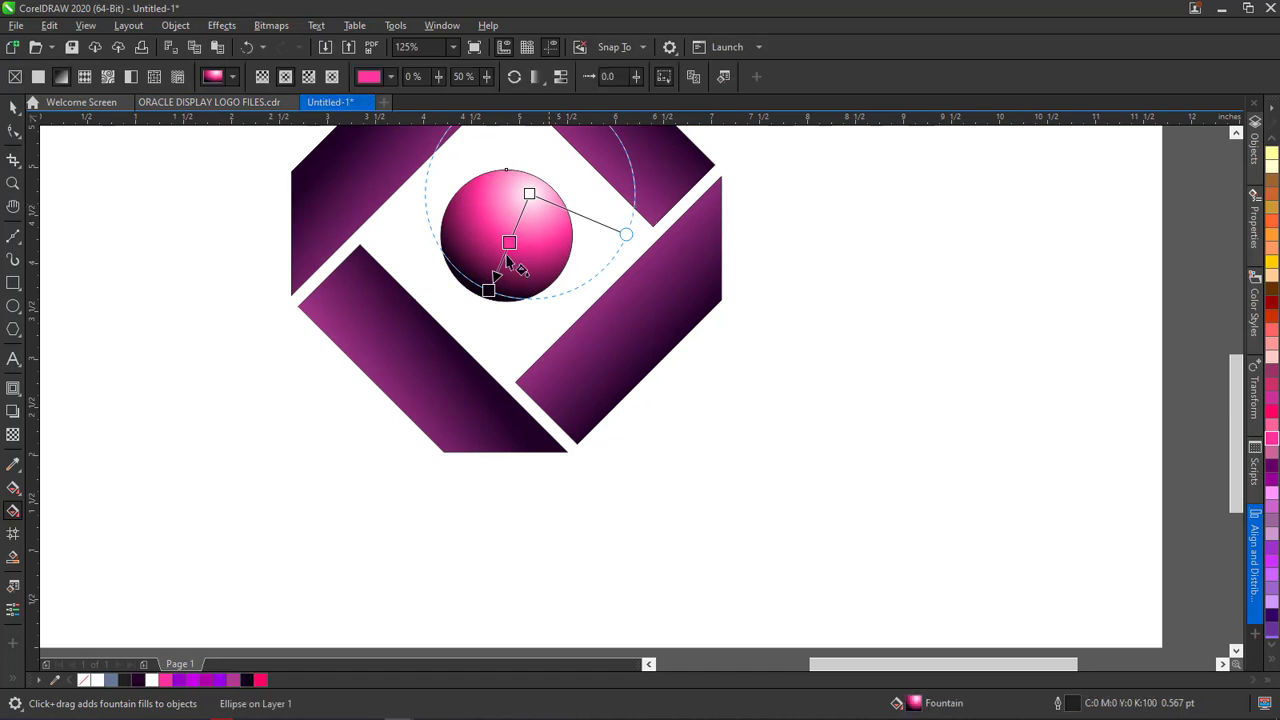
left_click(1272, 430)
left_click(1272, 412)
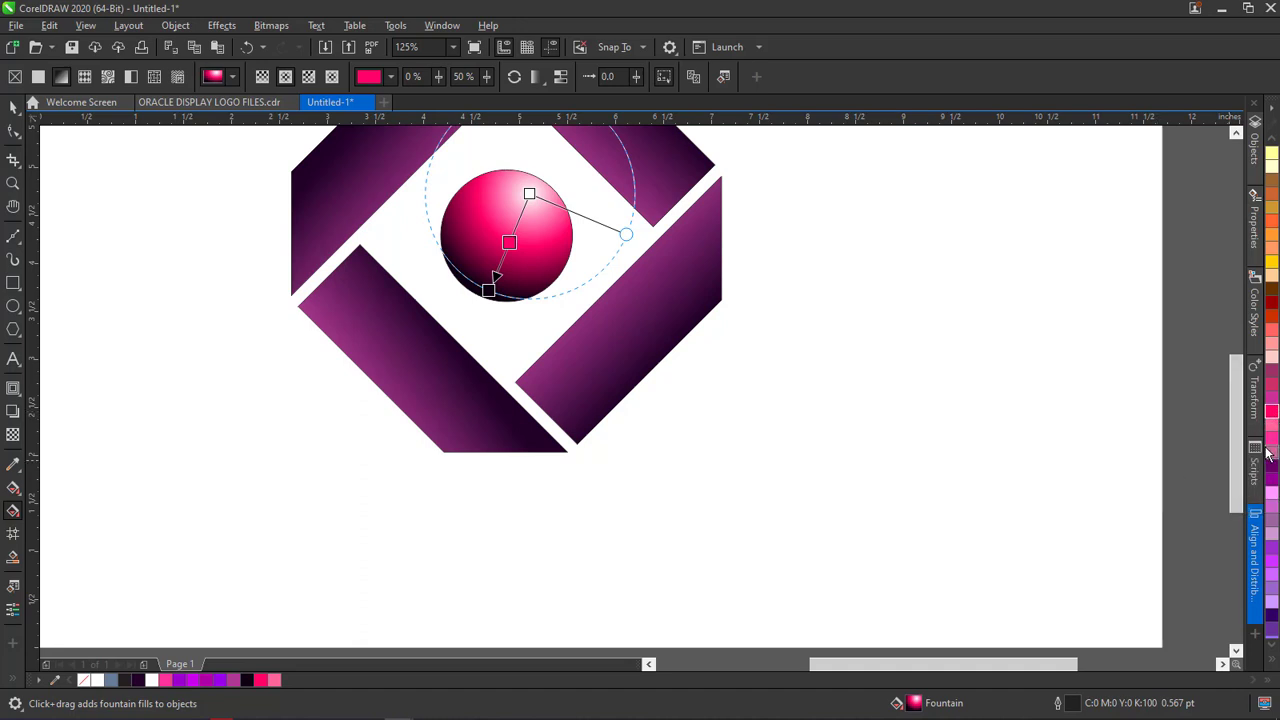
left_click(1272, 443)
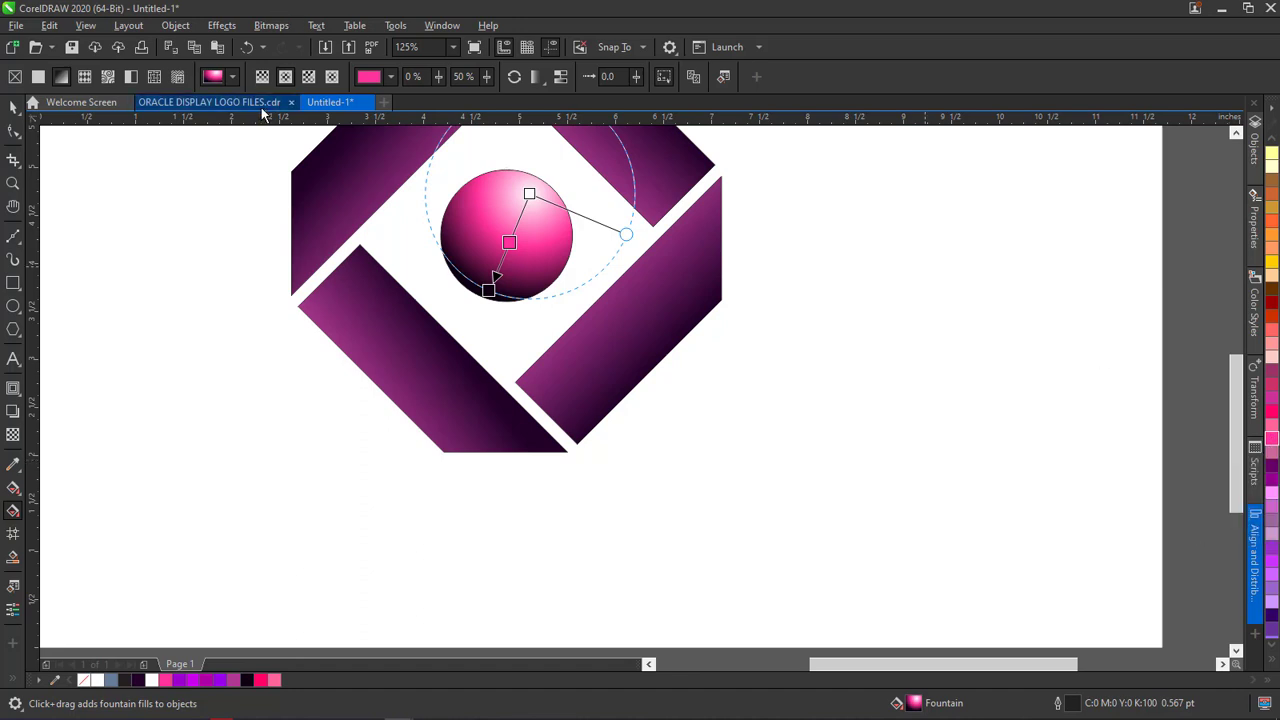
Undo the recent color changes to the gradient's middle stop back to Tropical Pink
key("ctrl+z")
key("ctrl+z")
key("ctrl+z")
key("ctrl+z")
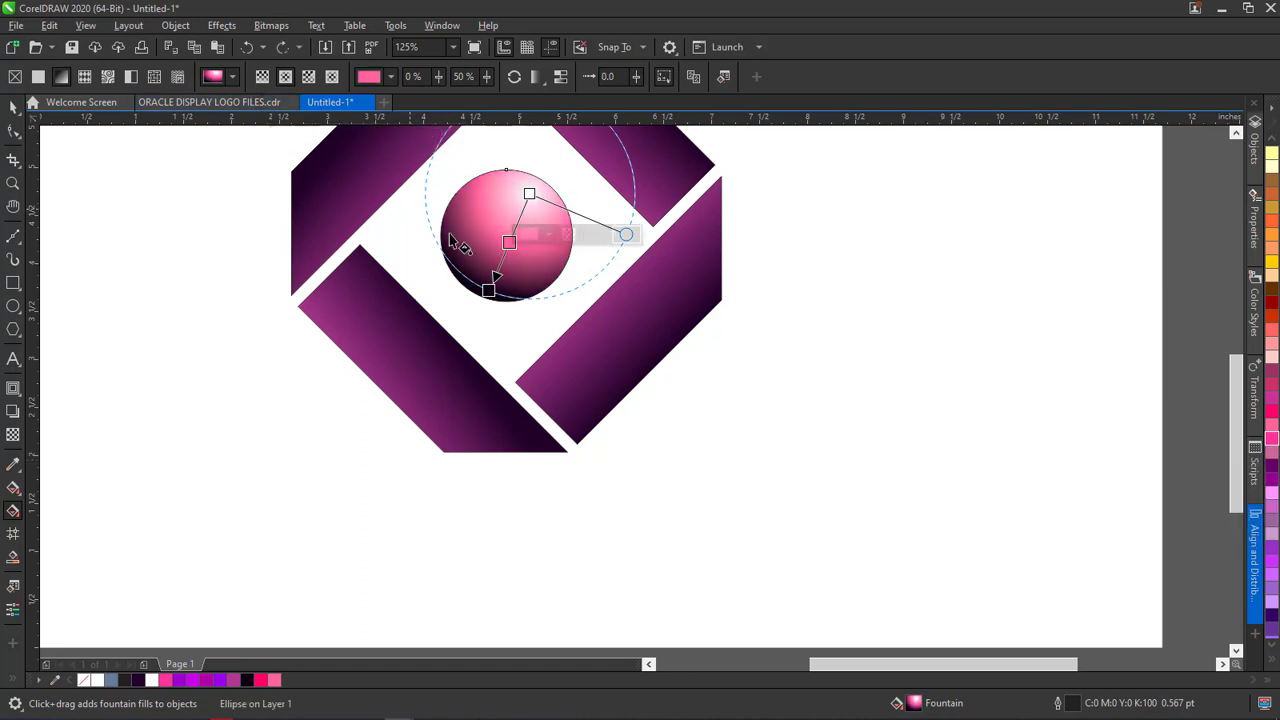
key("ctrl+z")
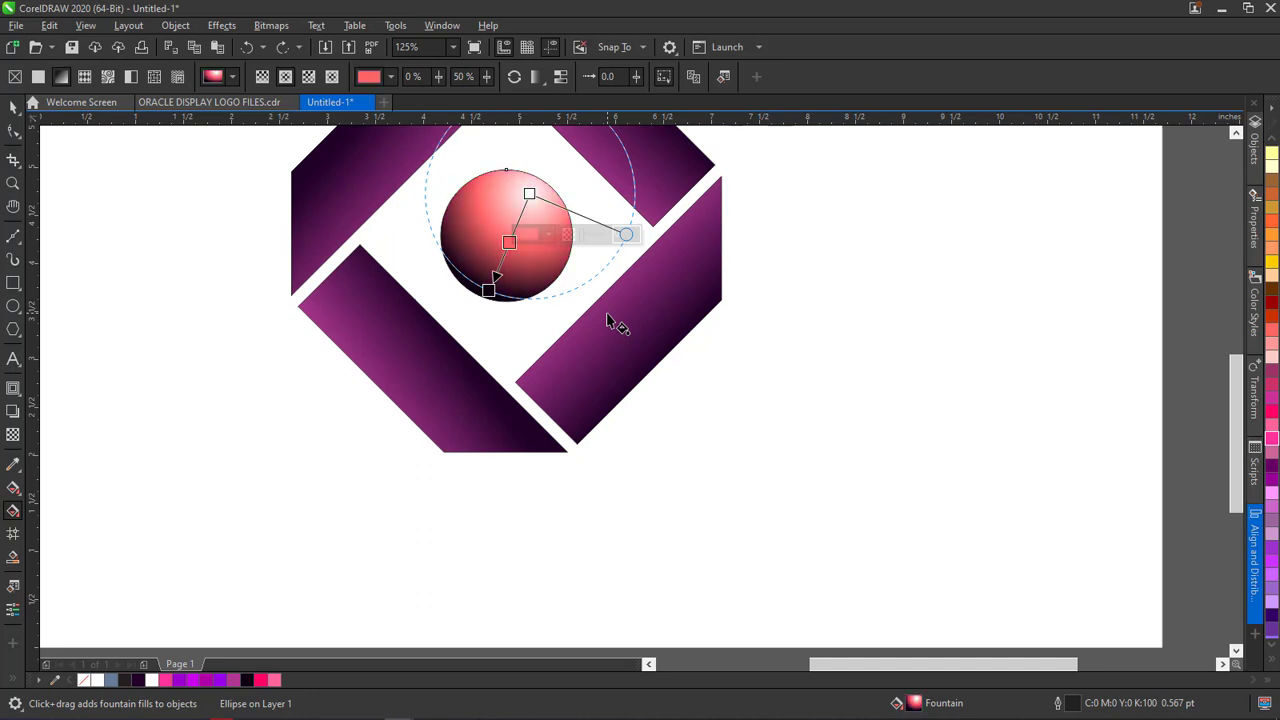
Check the reference, try Hot Pink on the gradient's middle stop once more, and set it back to Tropical Pink
left_click(180, 103)
left_click(300, 102)
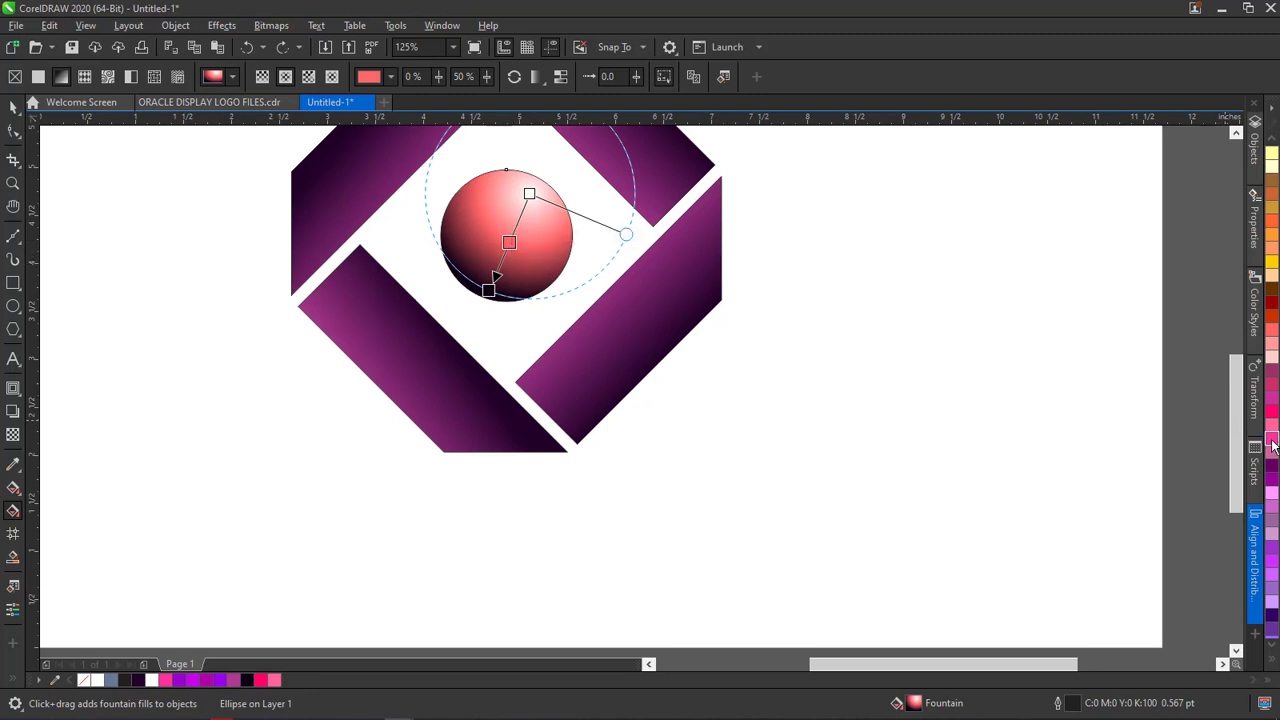
left_click_drag(1272, 445, 509, 242)
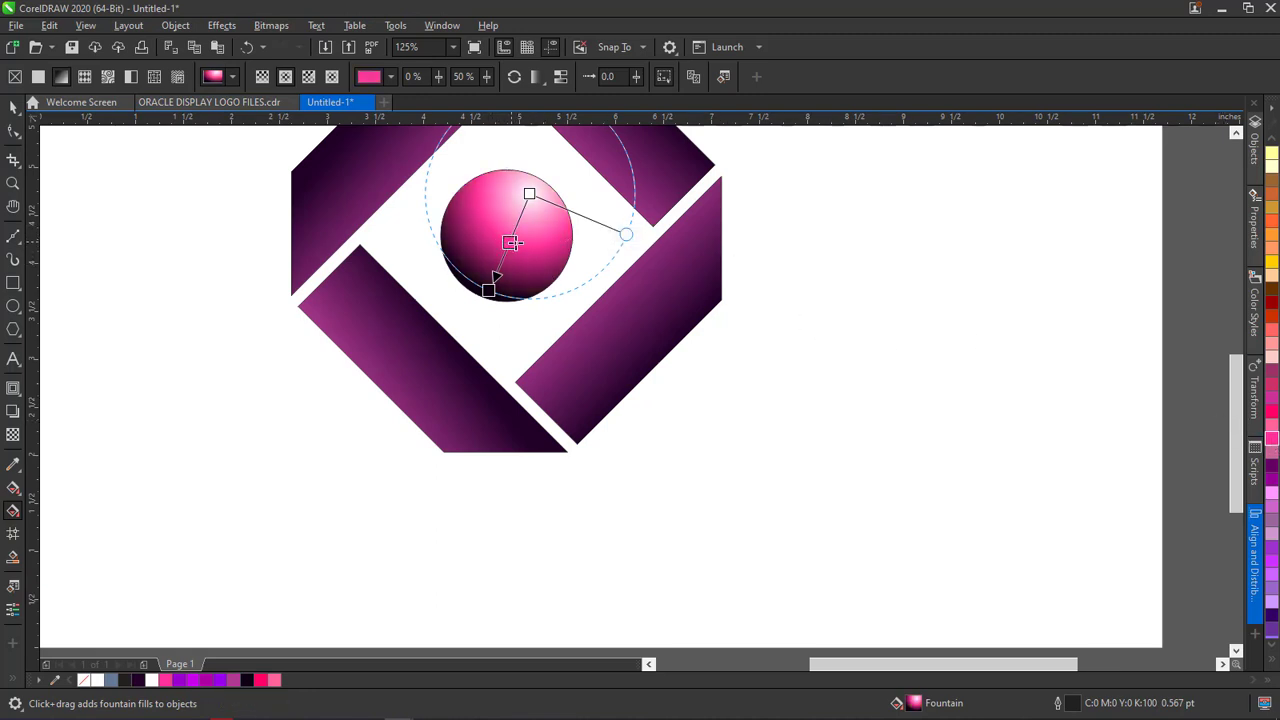
left_click(1271, 336)
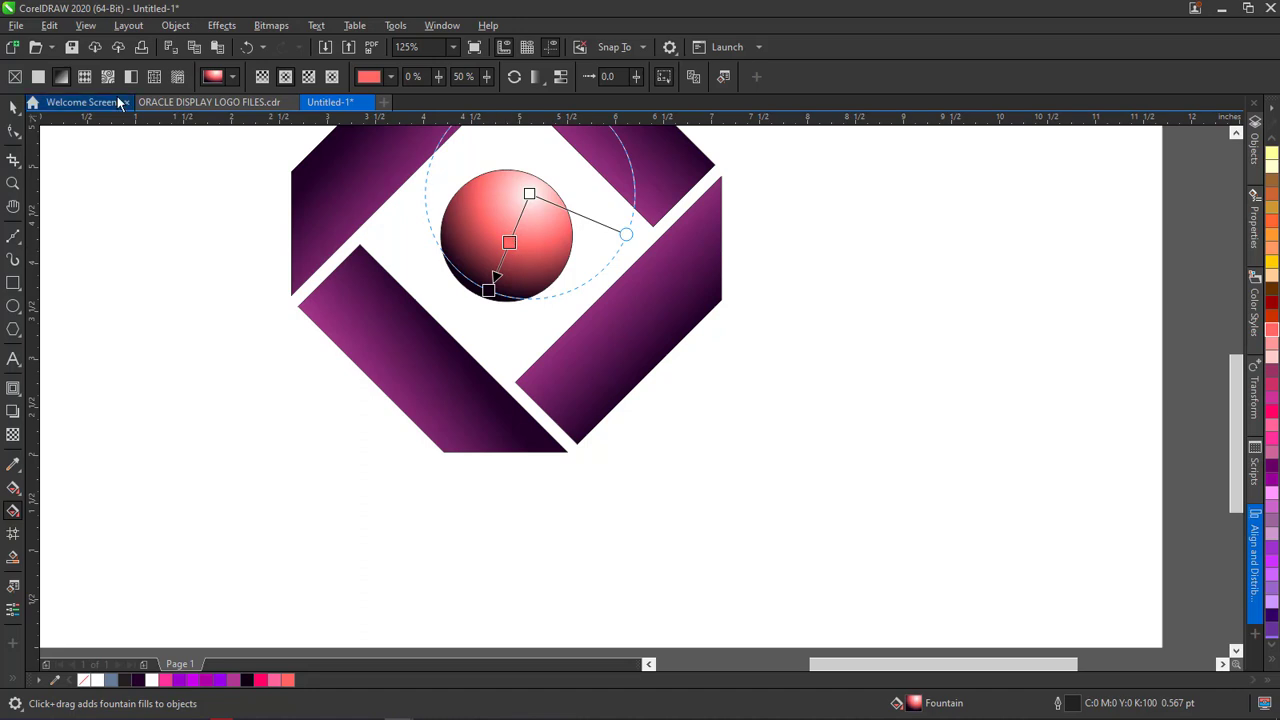
Blend small amounts of Neon Red into the gradient's Tropical Pink middle stop, comparing the shade with the reference sphere
left_click(201, 98)
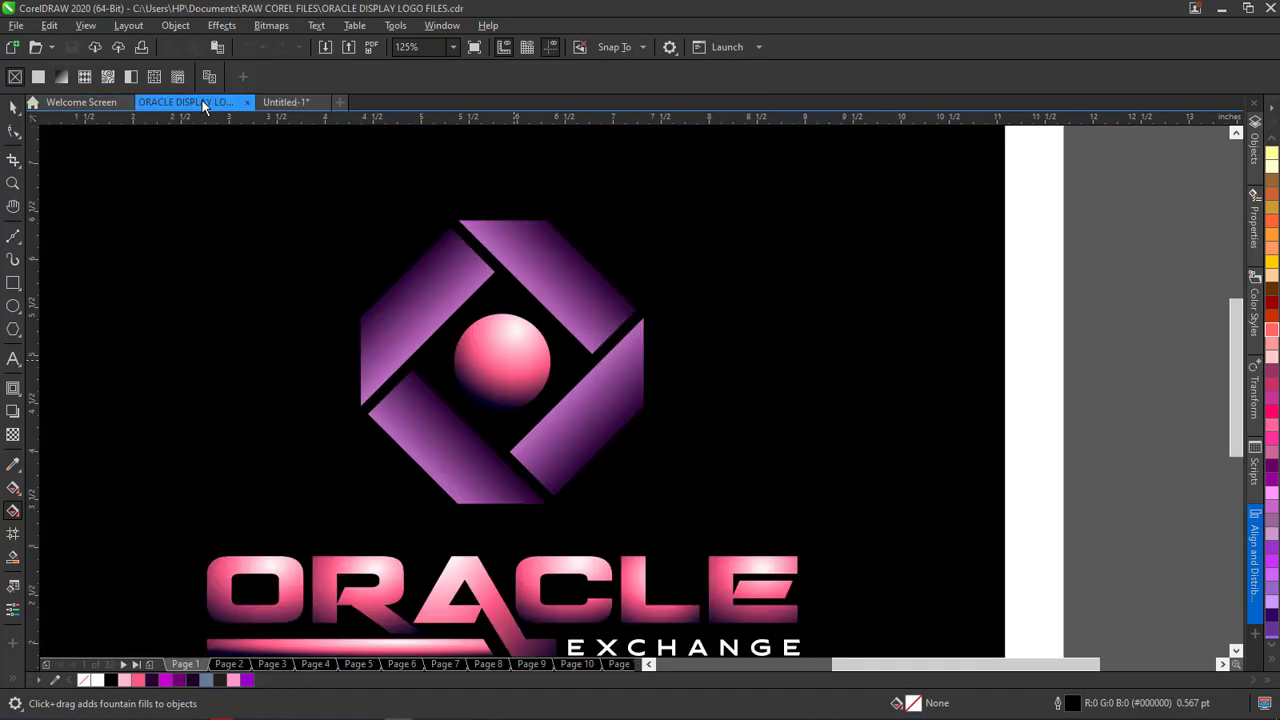
left_click(294, 102)
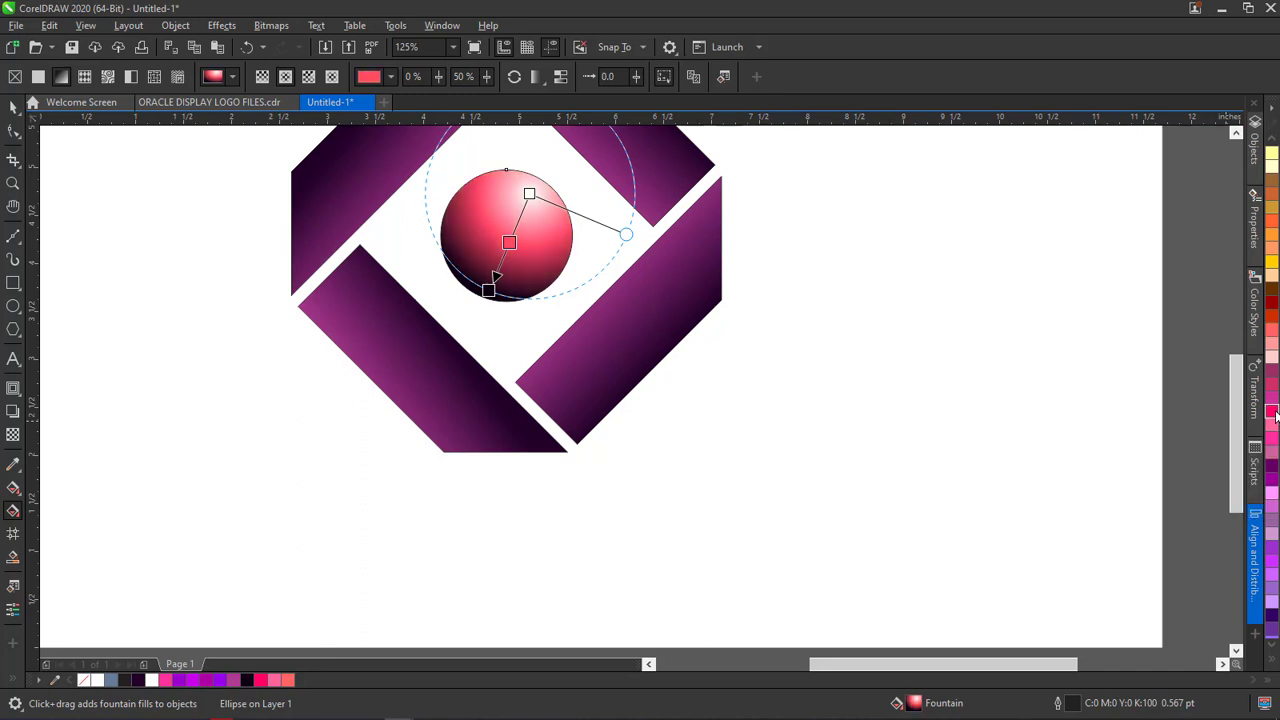
left_click(238, 107)
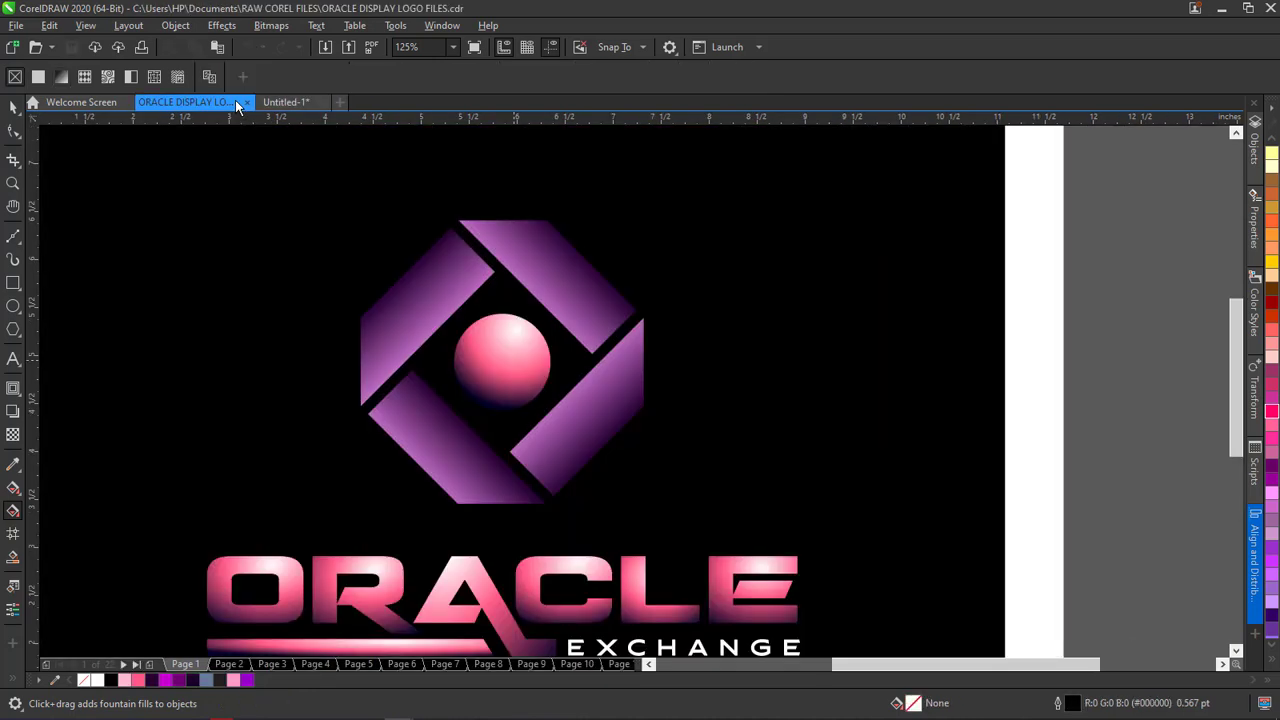
left_click(300, 103)
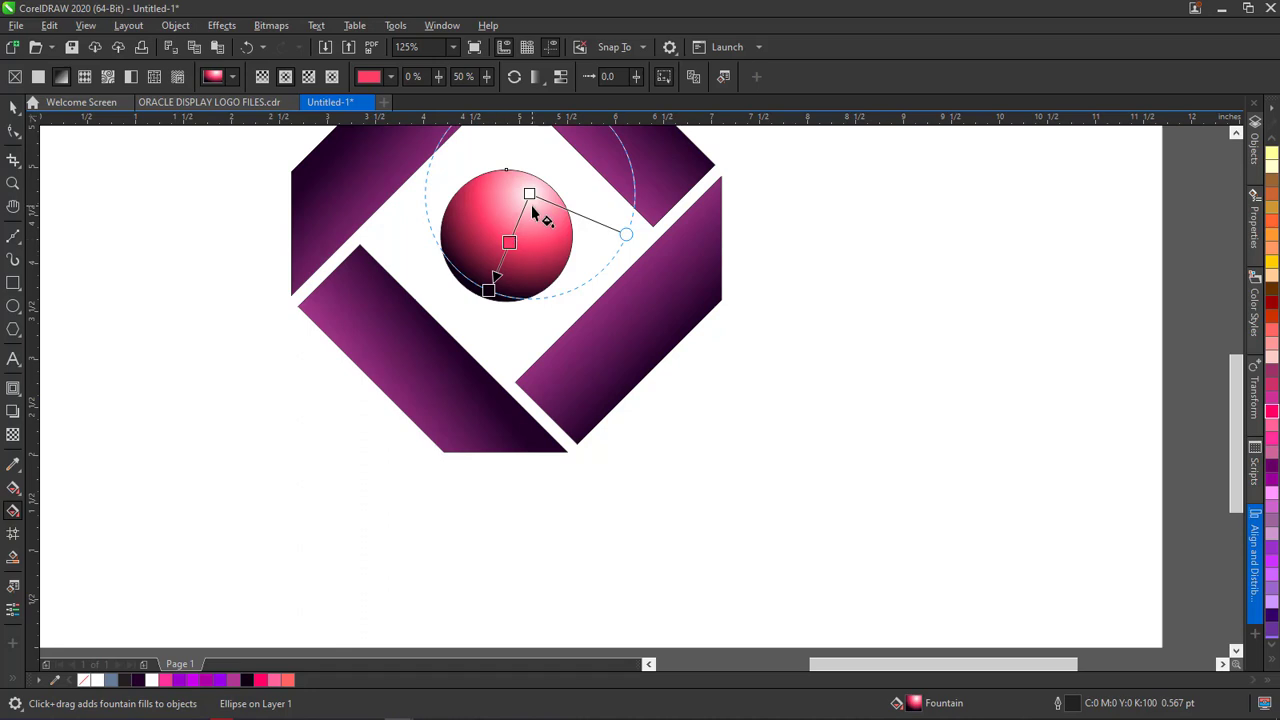
Move the white highlight slightly down toward the circle's center and tint the middle stop with a lighter pink to match the reference sphere
left_click_drag(529, 193, 527, 202)
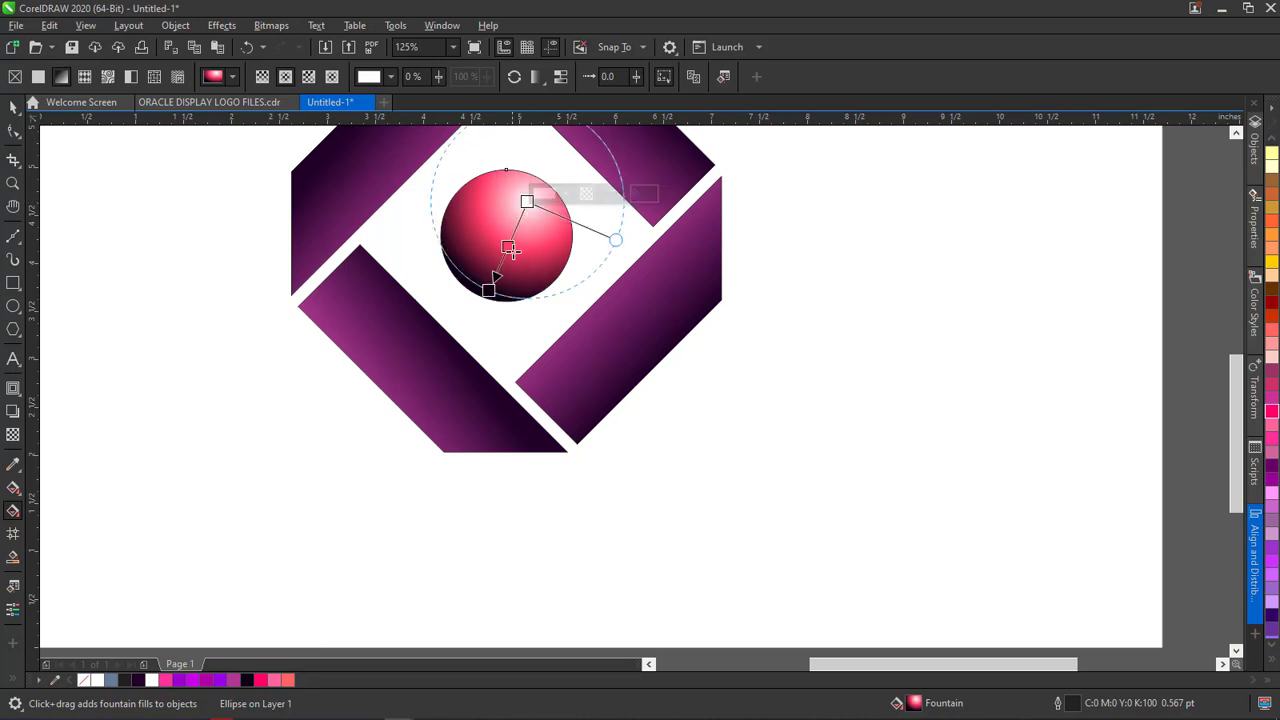
left_click(507, 246)
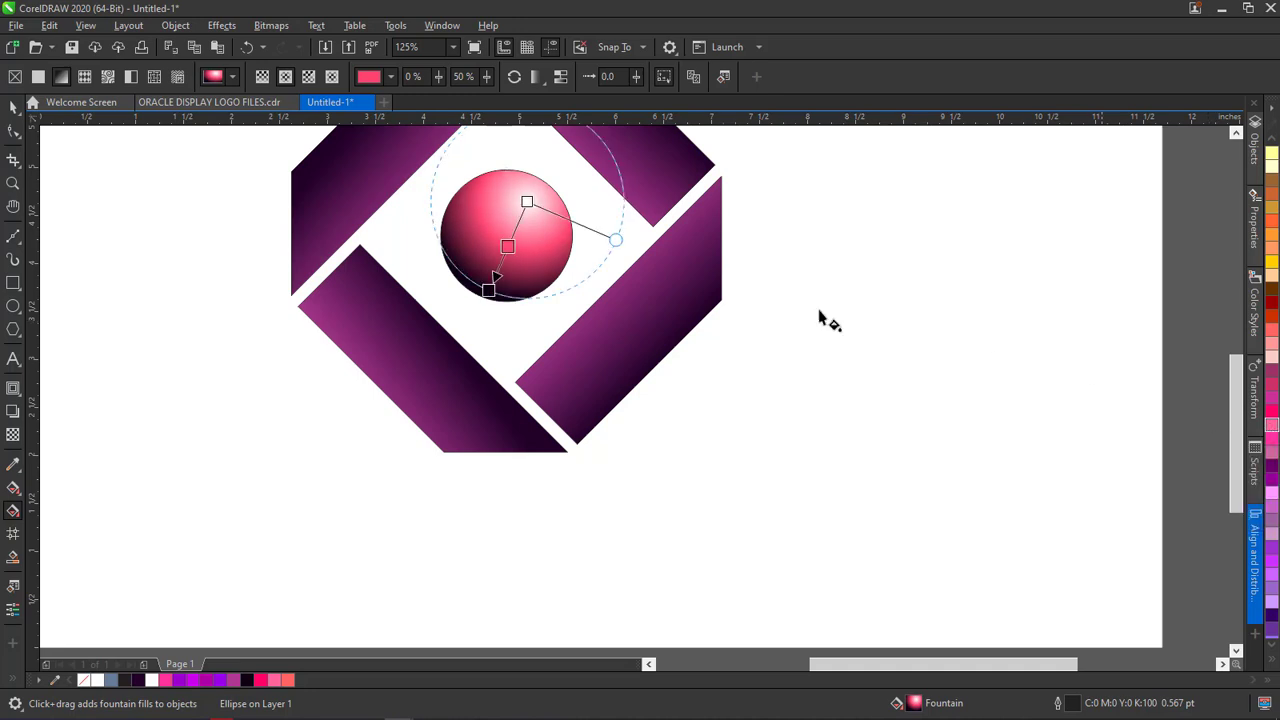
left_click(507, 246)
scroll(515, 245, "up", 2)
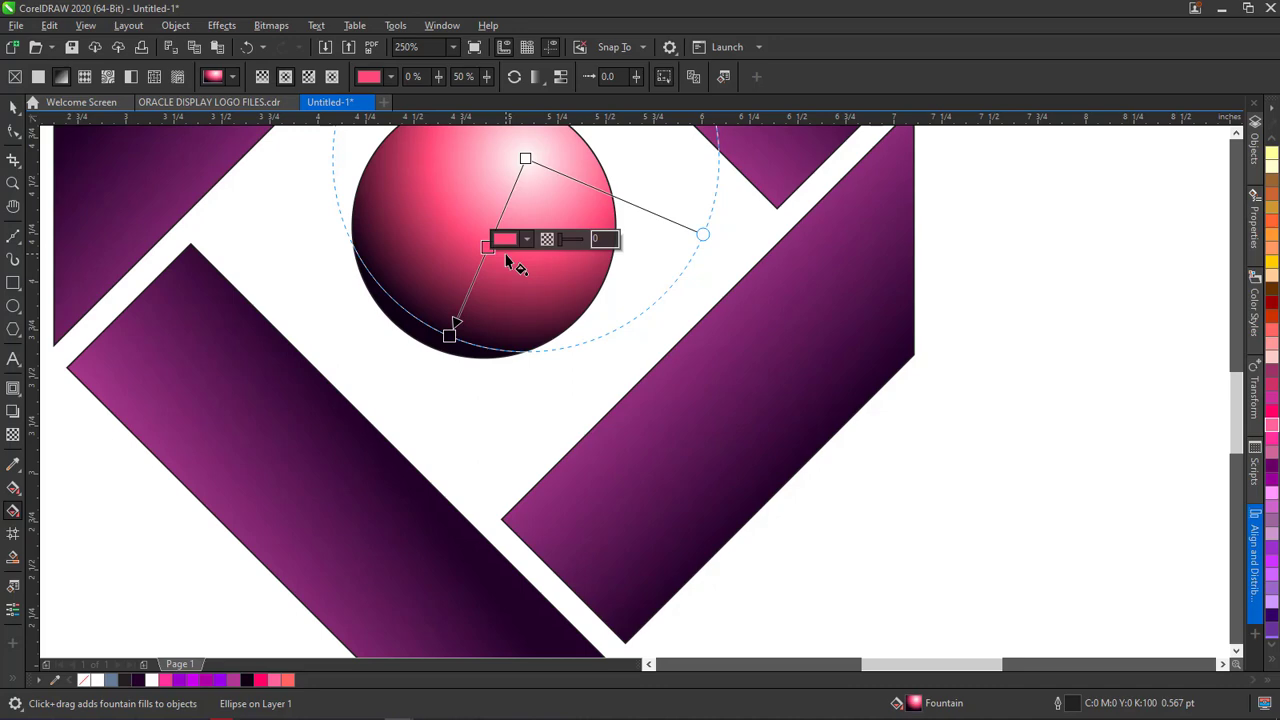
left_click(227, 104)
left_click(288, 104)
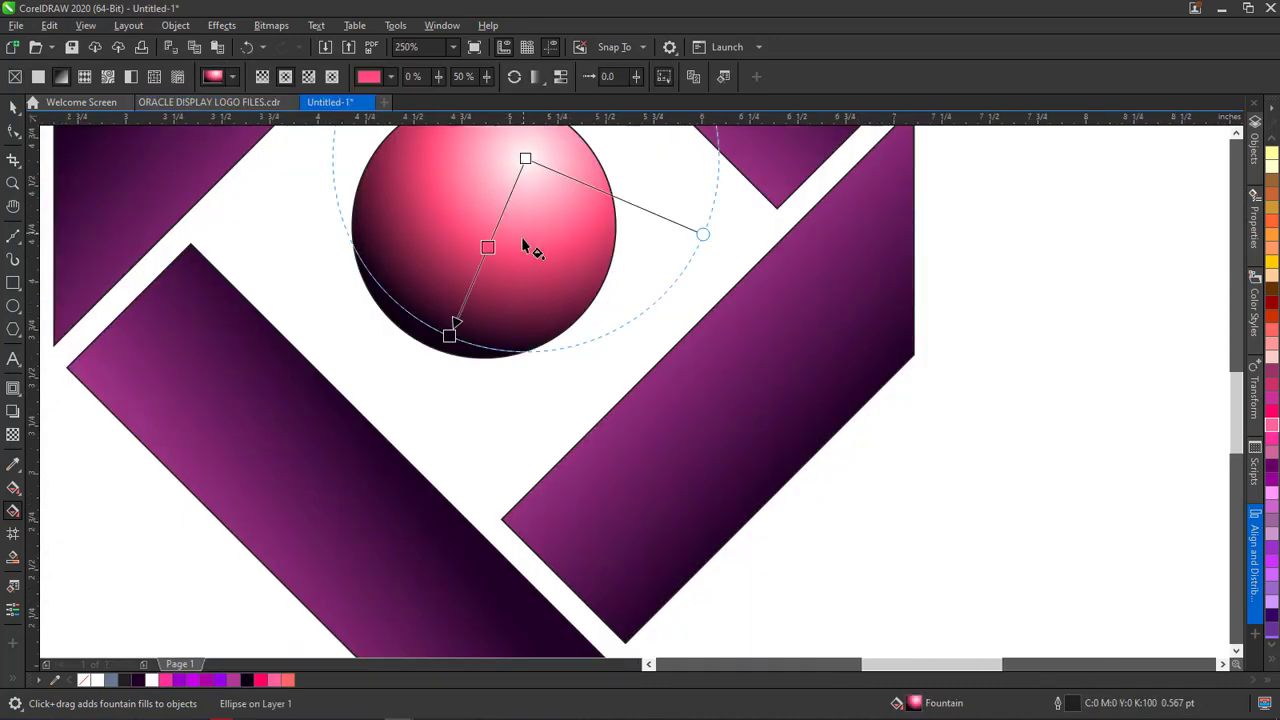
Select the four purple bands and the sphere together and remove their outlines
scroll(517, 257, "down", 4)
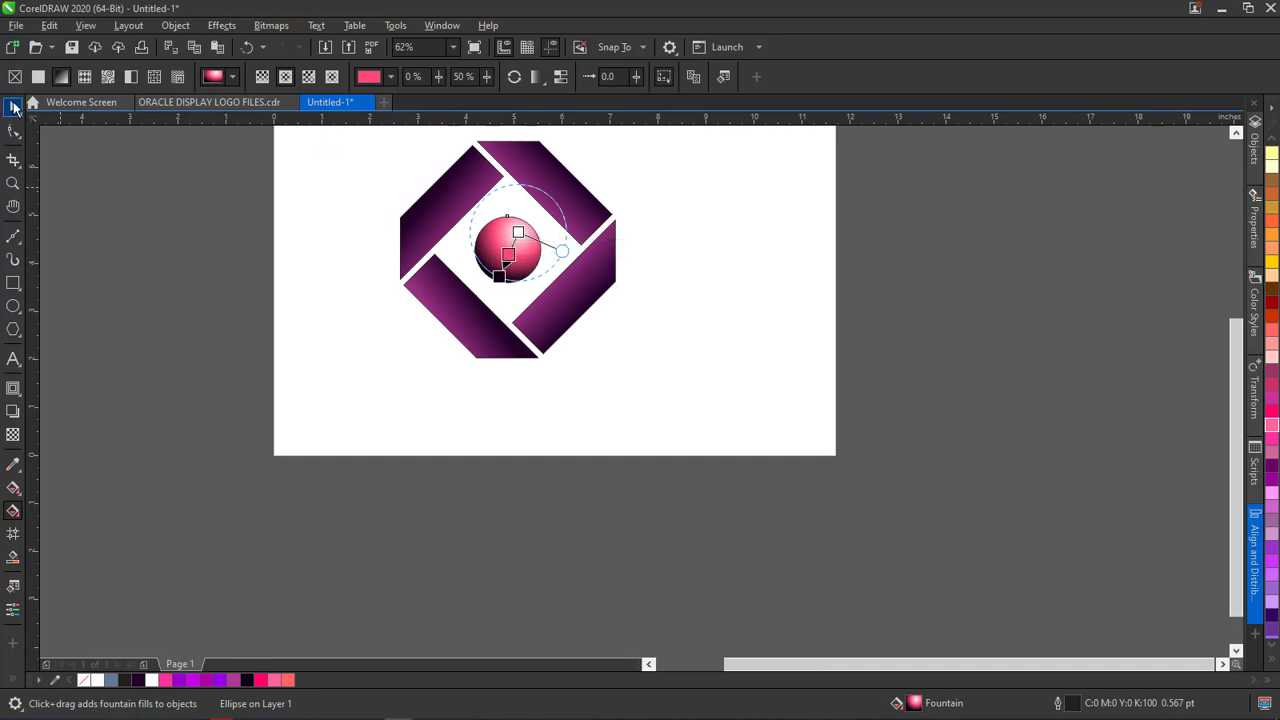
left_click(14, 108)
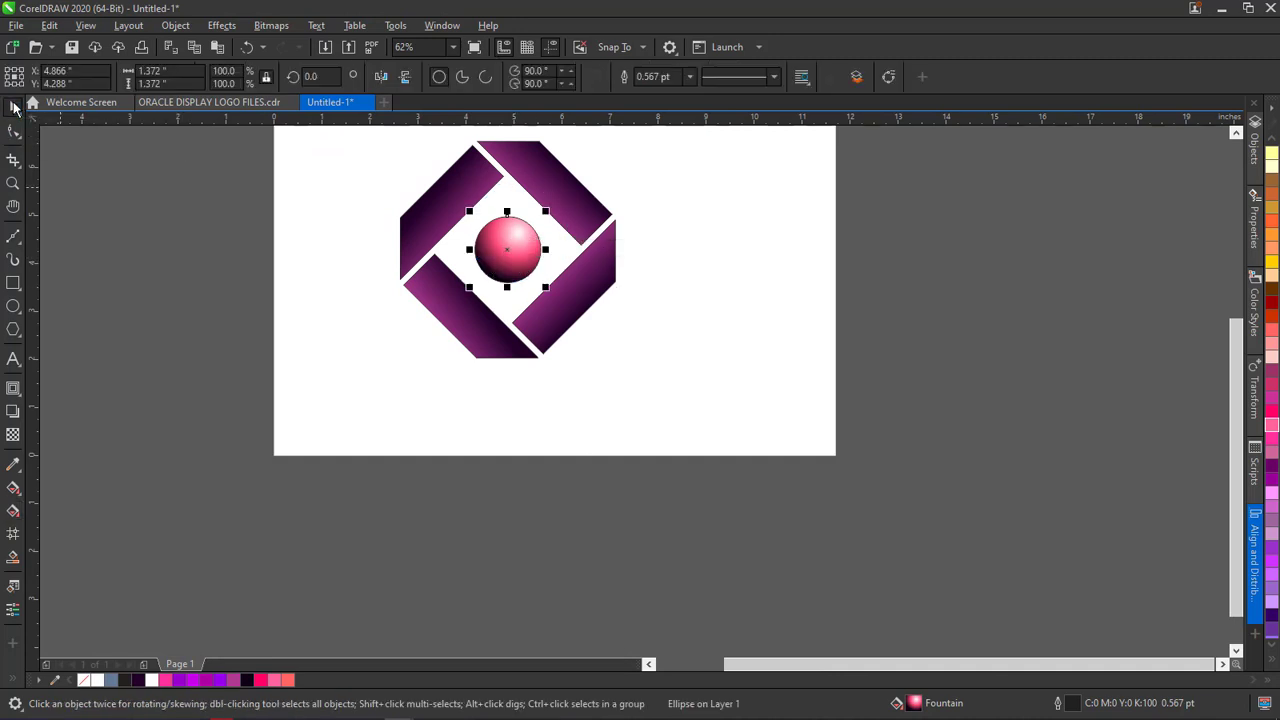
left_click(1236, 134)
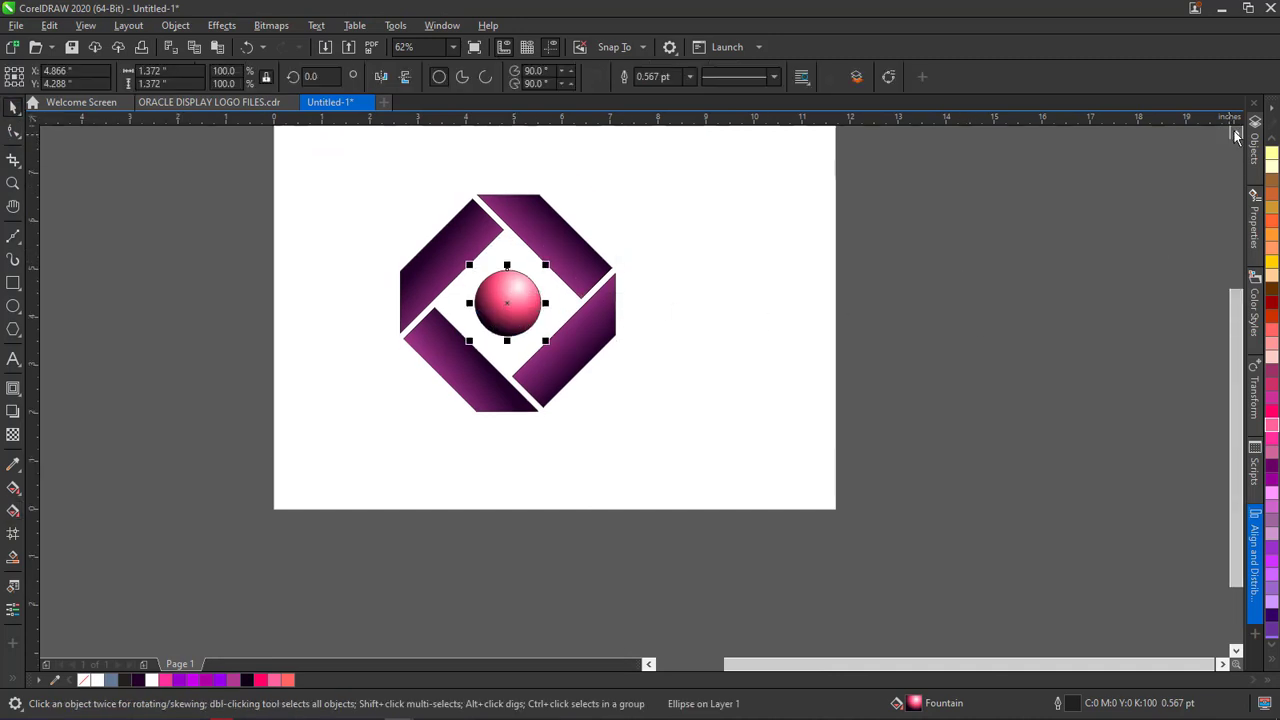
left_click(1236, 134)
left_click(232, 172)
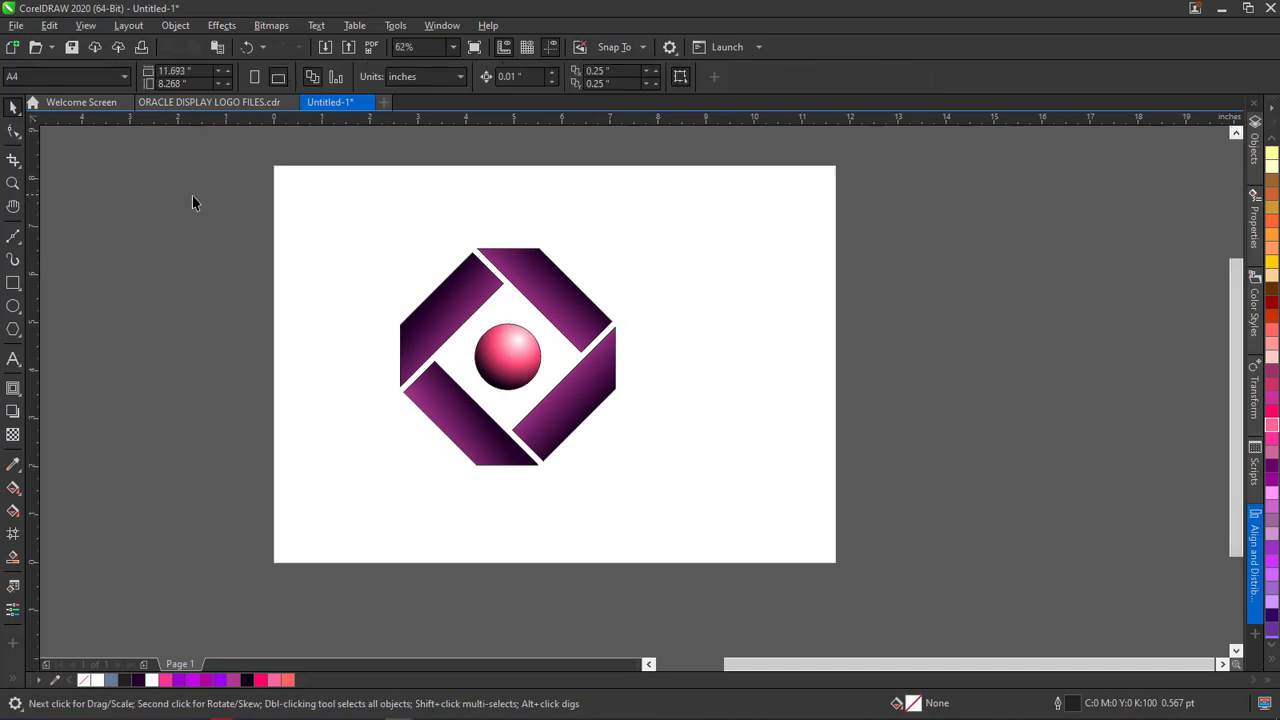
left_click_drag(193, 199, 729, 568)
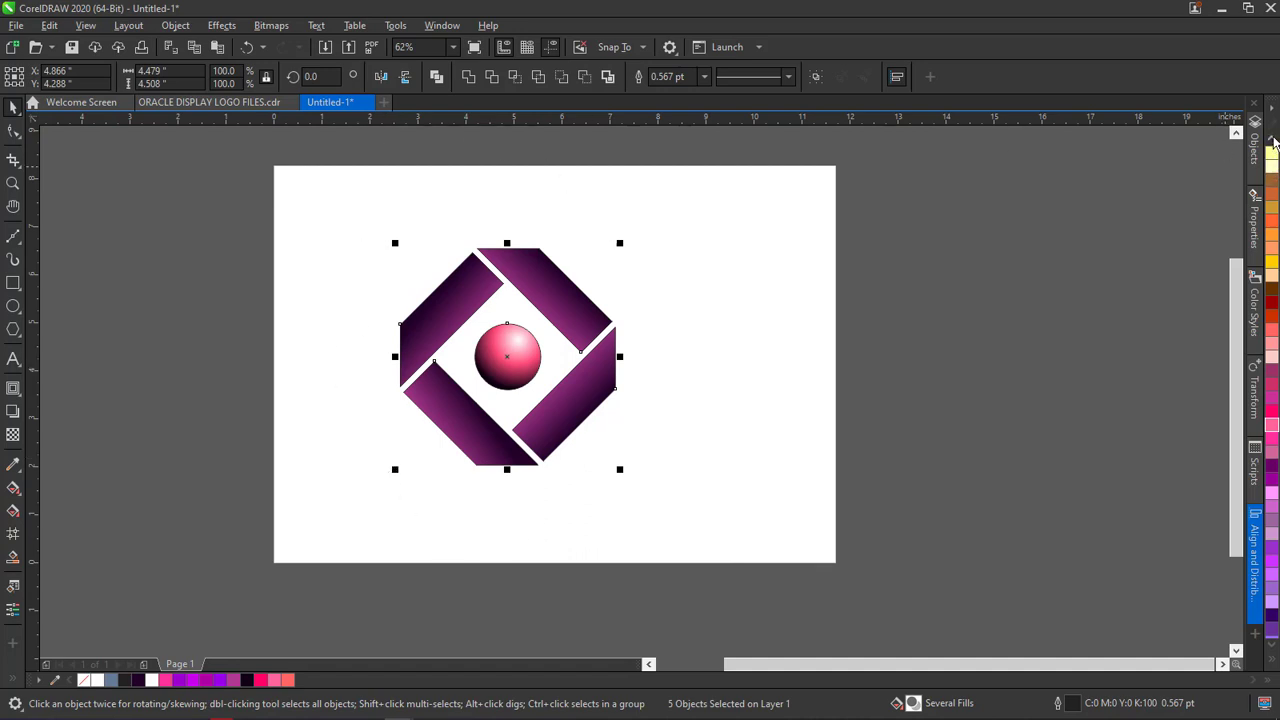
left_click_drag(1274, 140, 1274, 140)
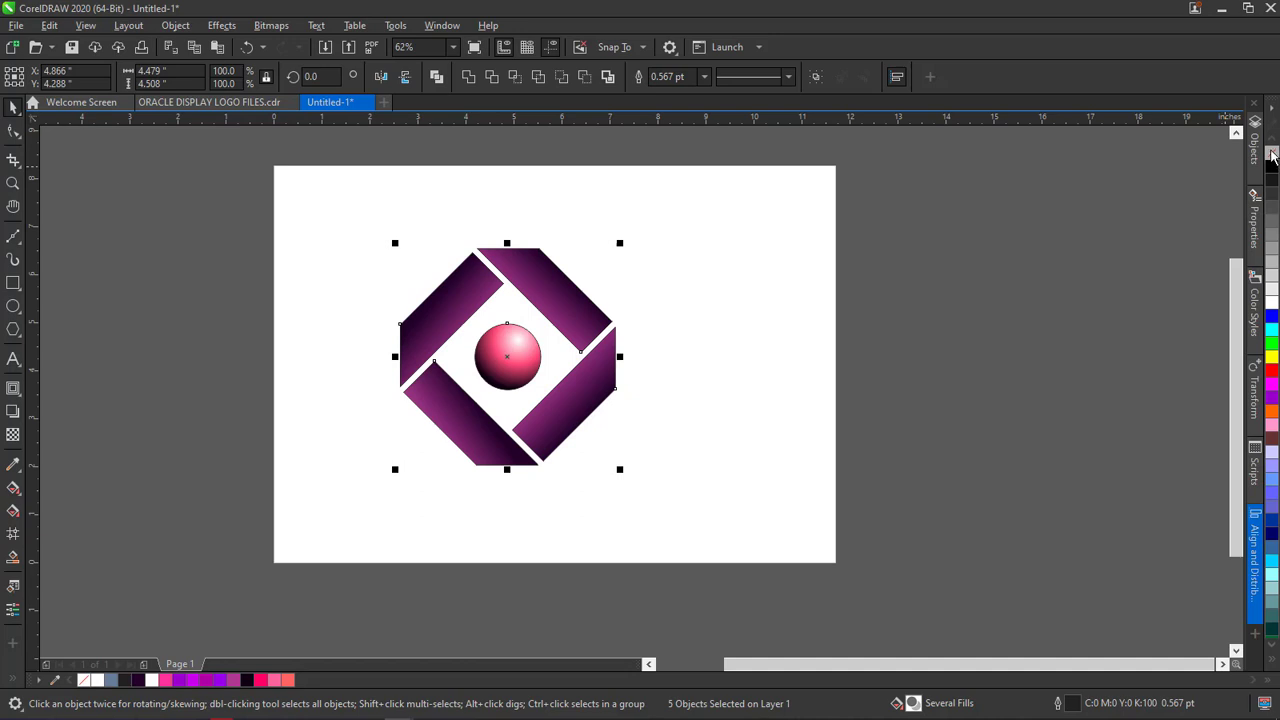
right_click(1273, 155)
left_click(468, 387)
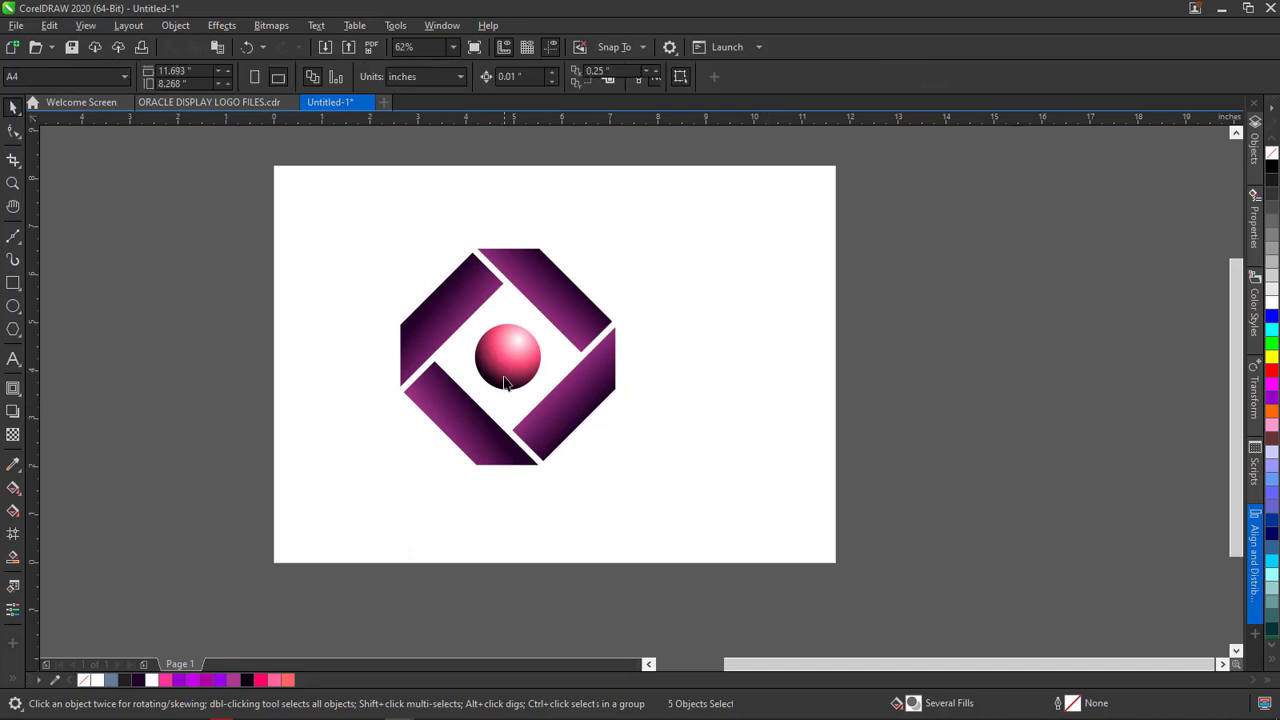
Enlarge the sphere from its center to about 1.6 inches across and compare its proportions with the reference logo
left_click(505, 371)
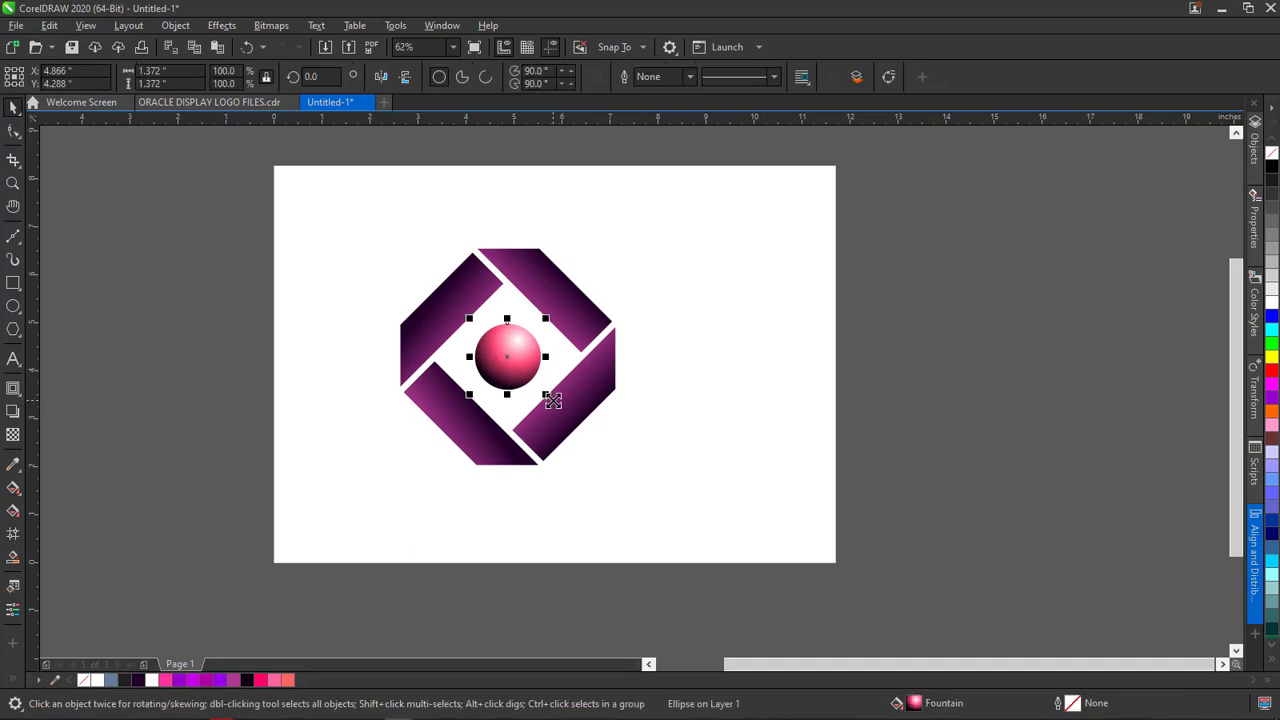
left_click_drag(552, 399, 555, 403)
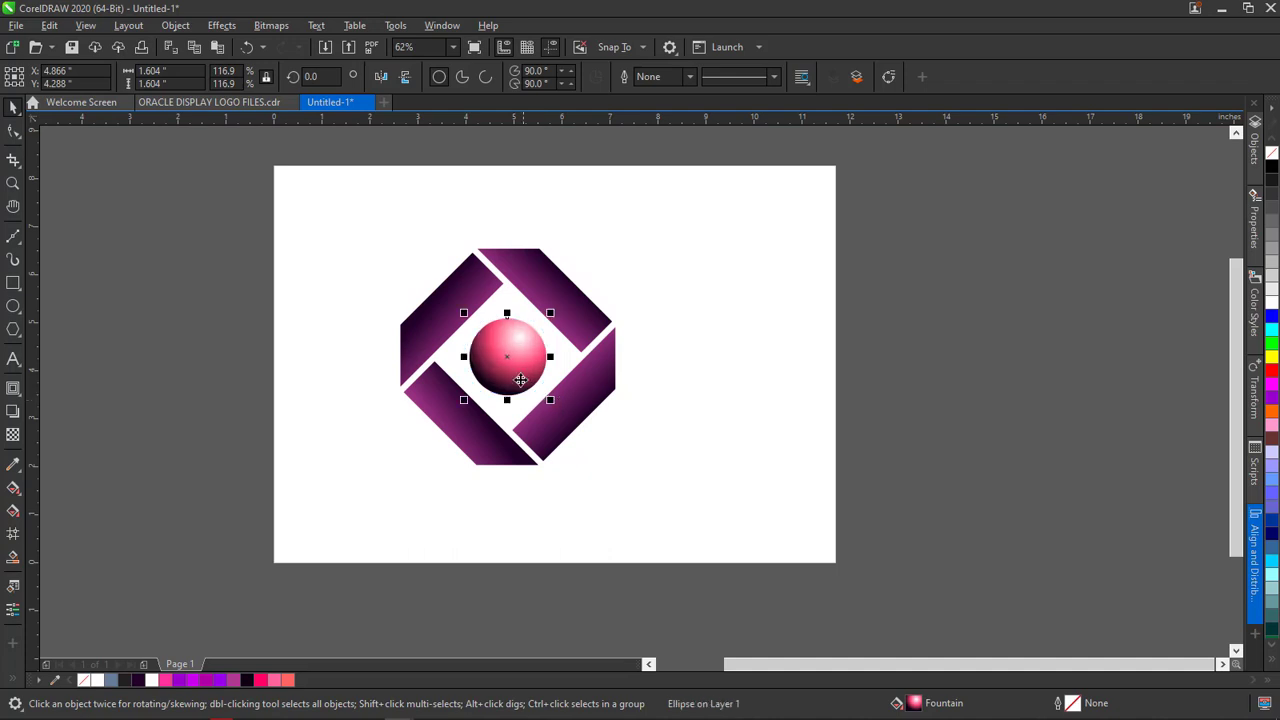
left_click(195, 304)
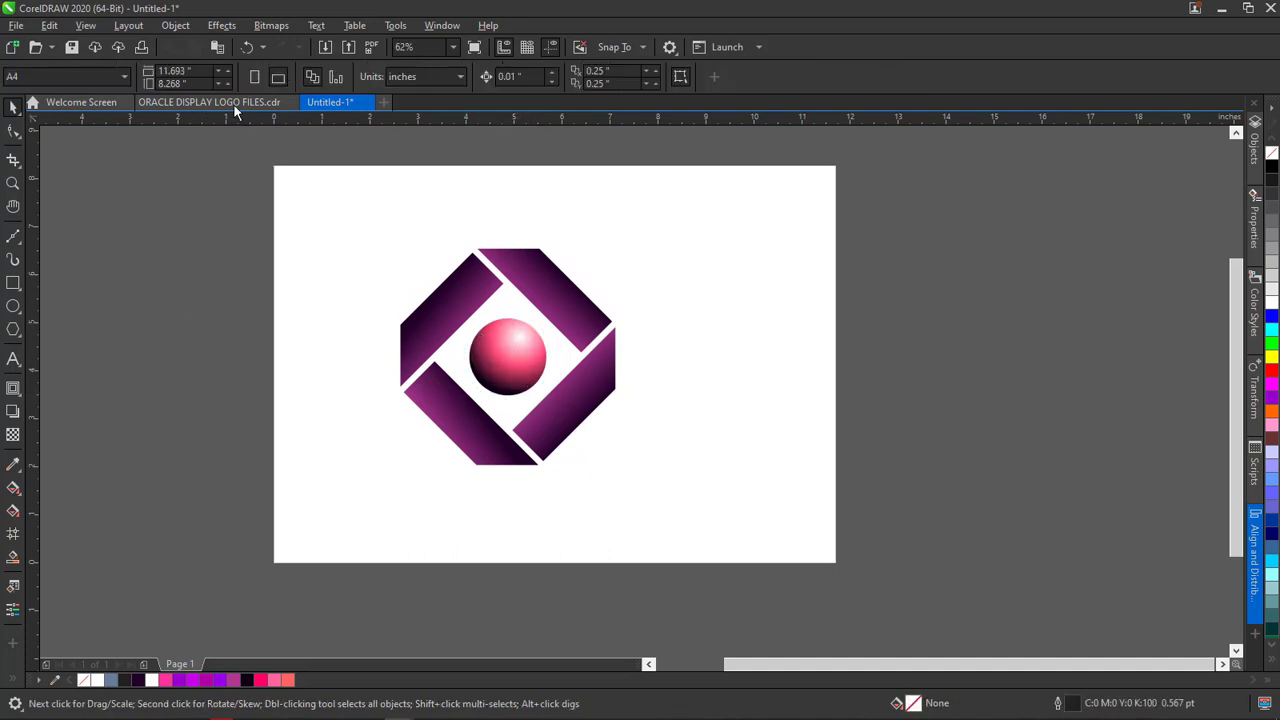
left_click(233, 103)
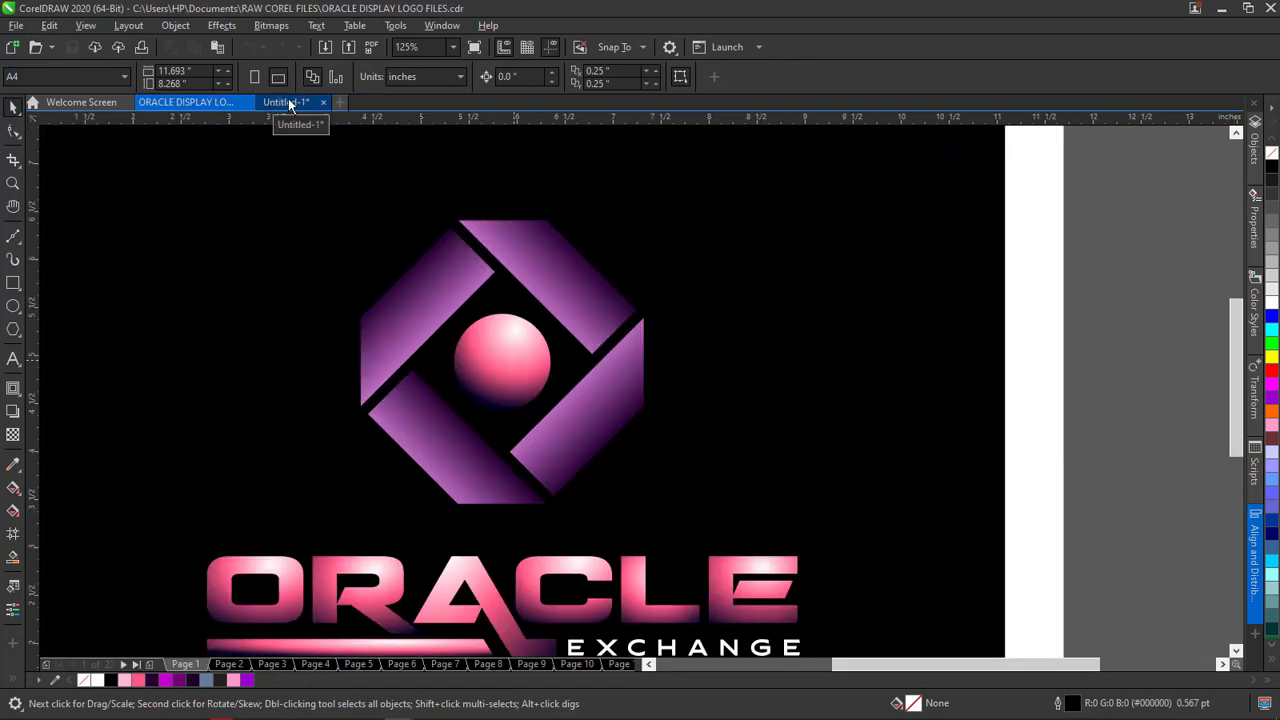
left_click(289, 103)
Group the four bands and the sphere into one object
left_click(443, 371)
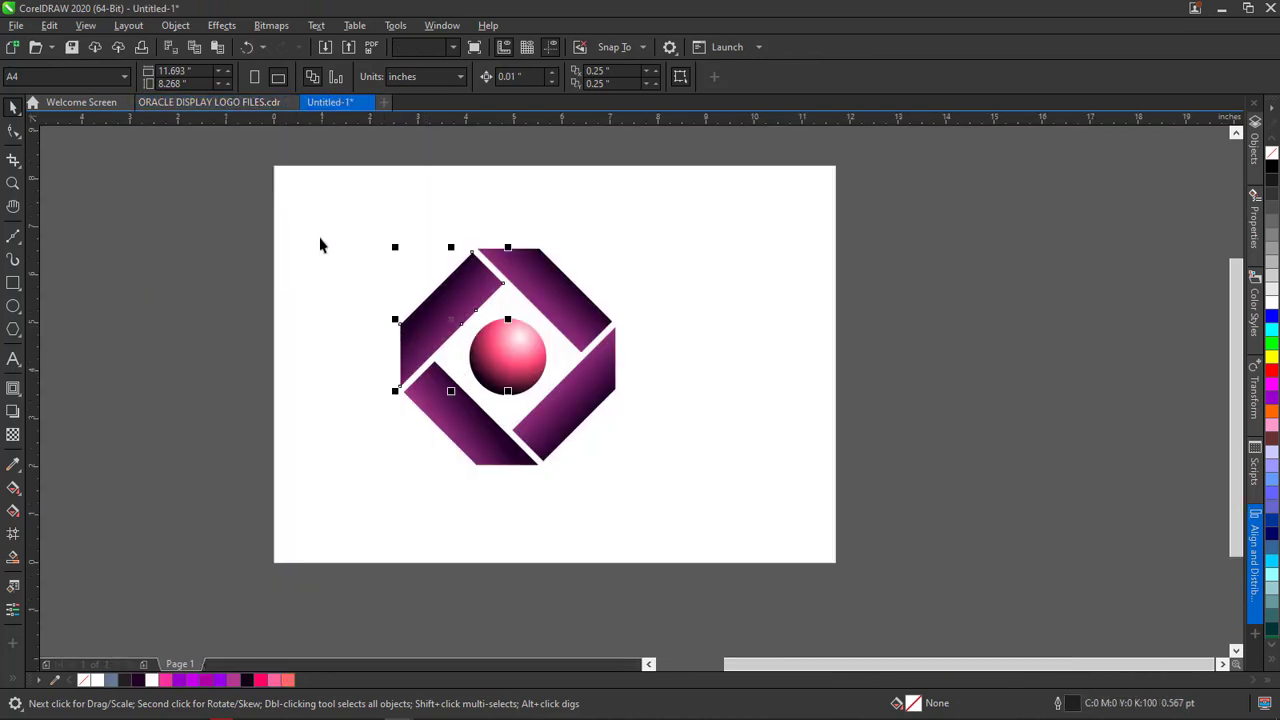
left_click_drag(314, 221, 660, 527)
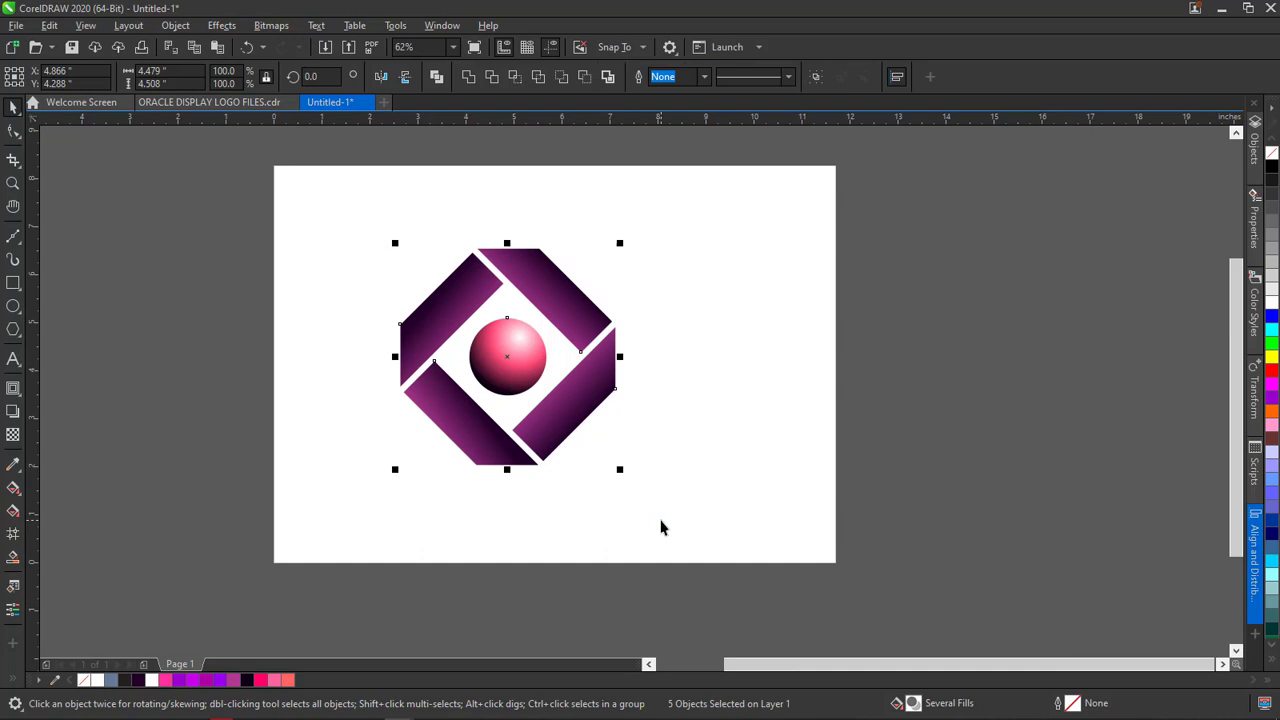
key("ctrl+g")
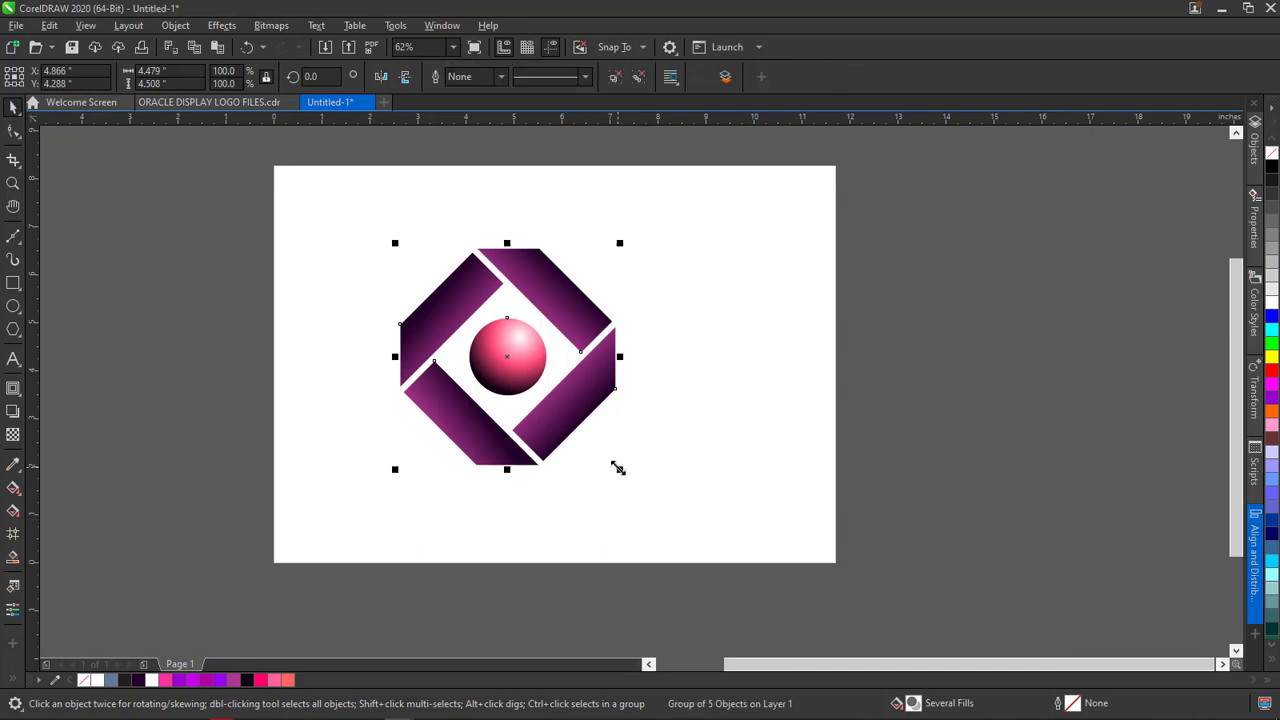
Scale the logo group down to about 3.44 by 3.46 inches and move it to the upper middle of the page
left_click_drag(624, 475, 590, 481)
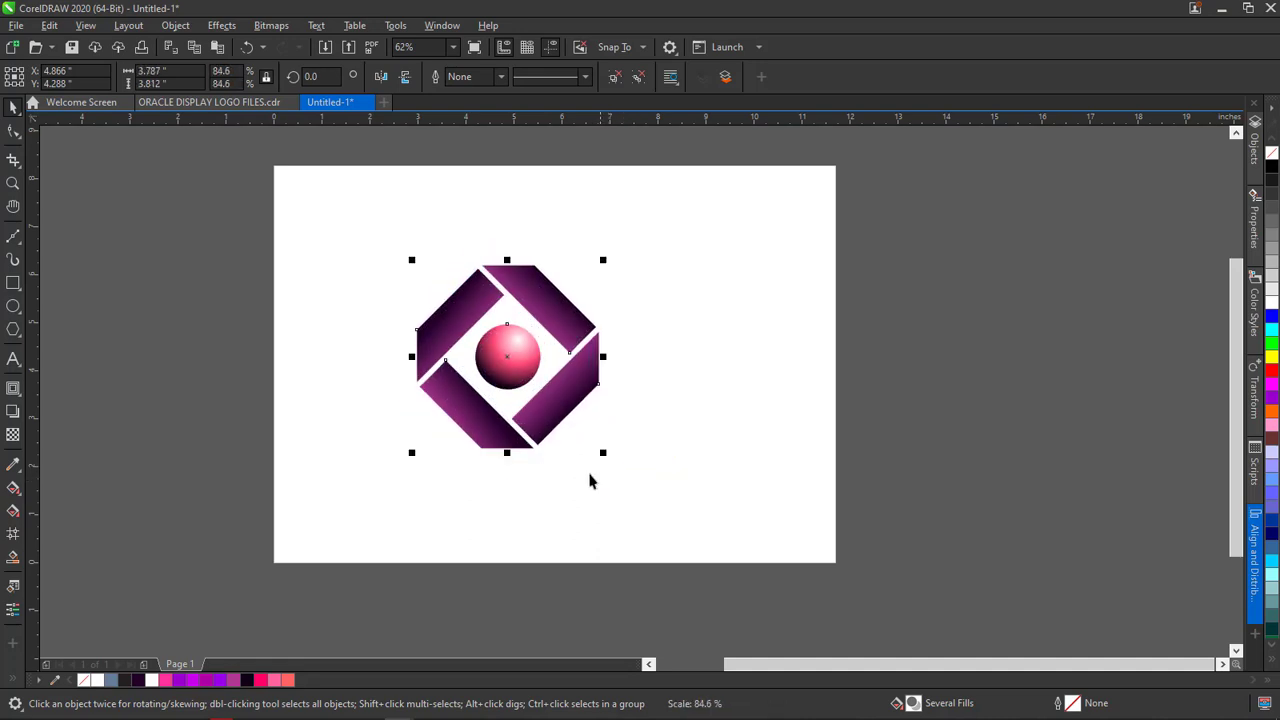
left_click_drag(503, 357, 582, 356)
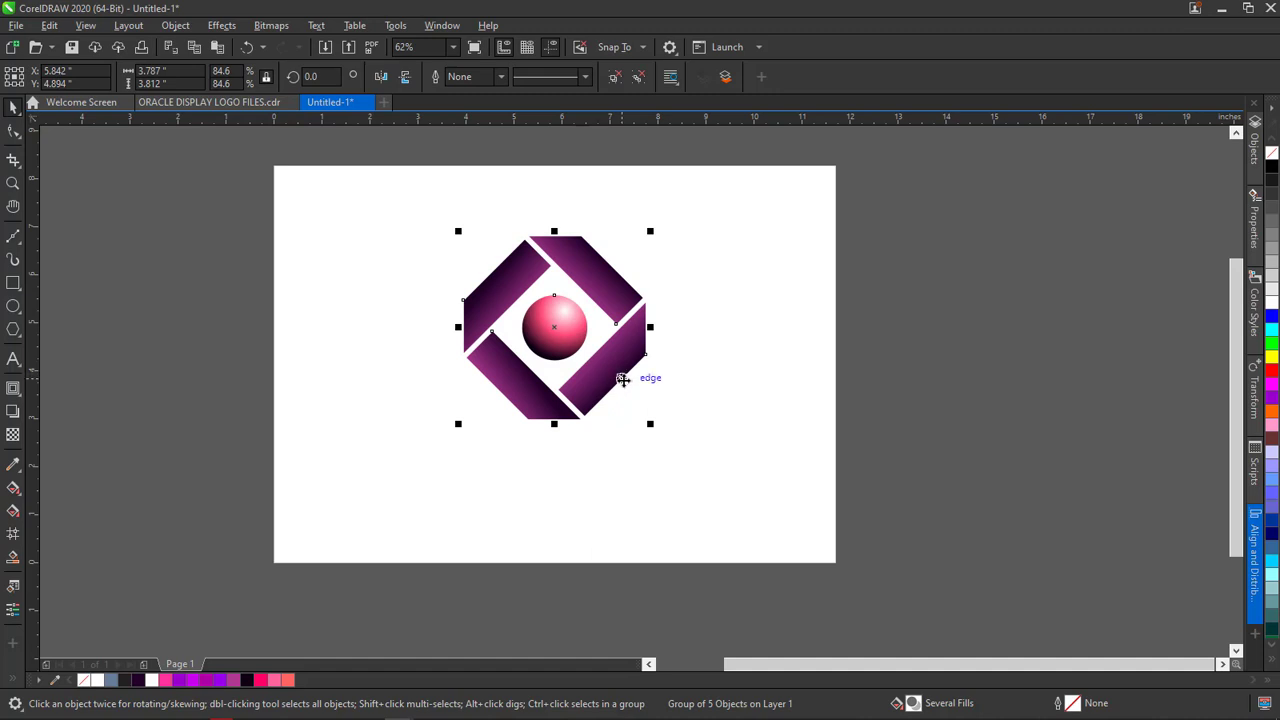
left_click_drag(651, 429, 640, 430)
left_click_drag(567, 322, 577, 298)
left_click(669, 370)
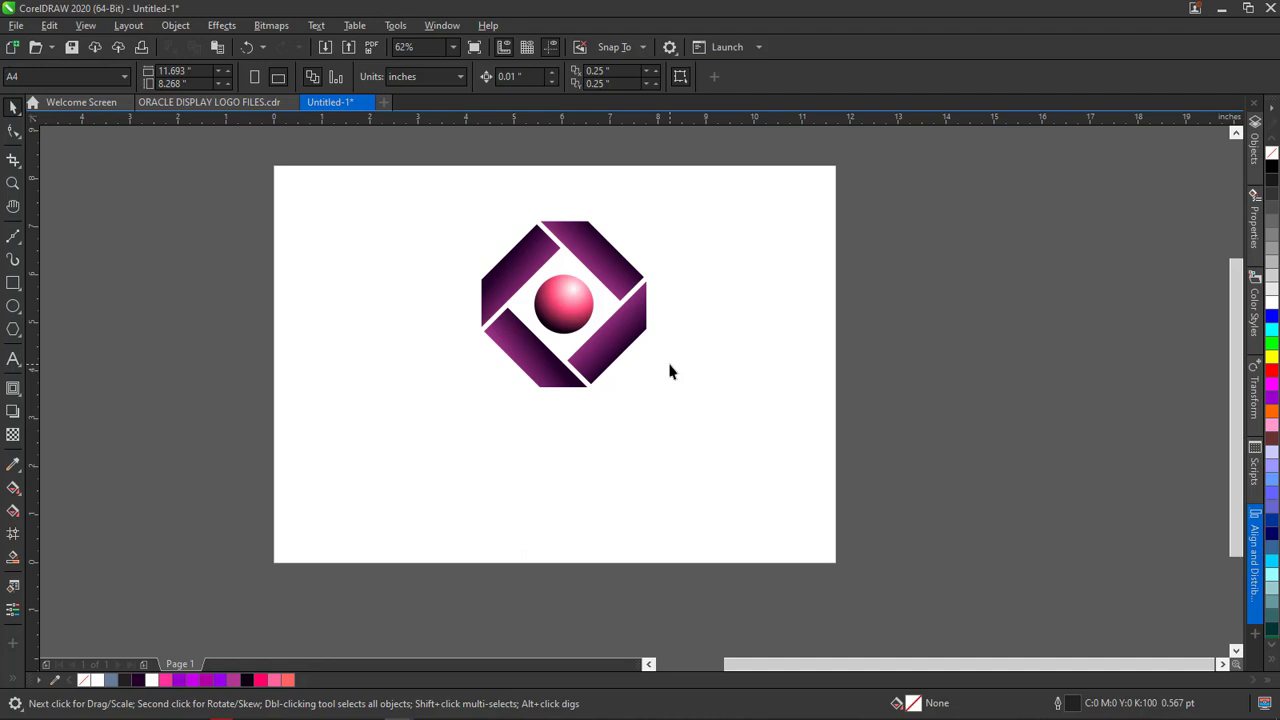
Draw a rectangle about 2.05 by 2.44 inches below and to the left of the logo, and fill it with blue
left_click(549, 291)
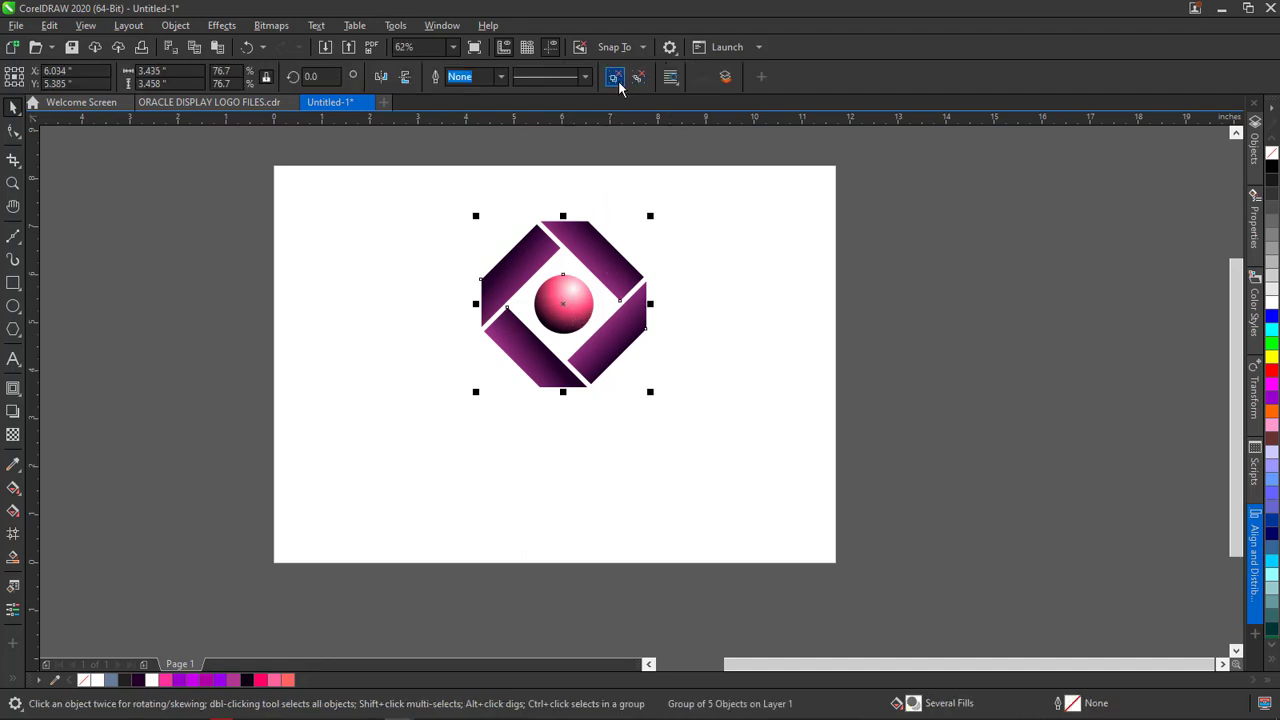
left_click(11, 286)
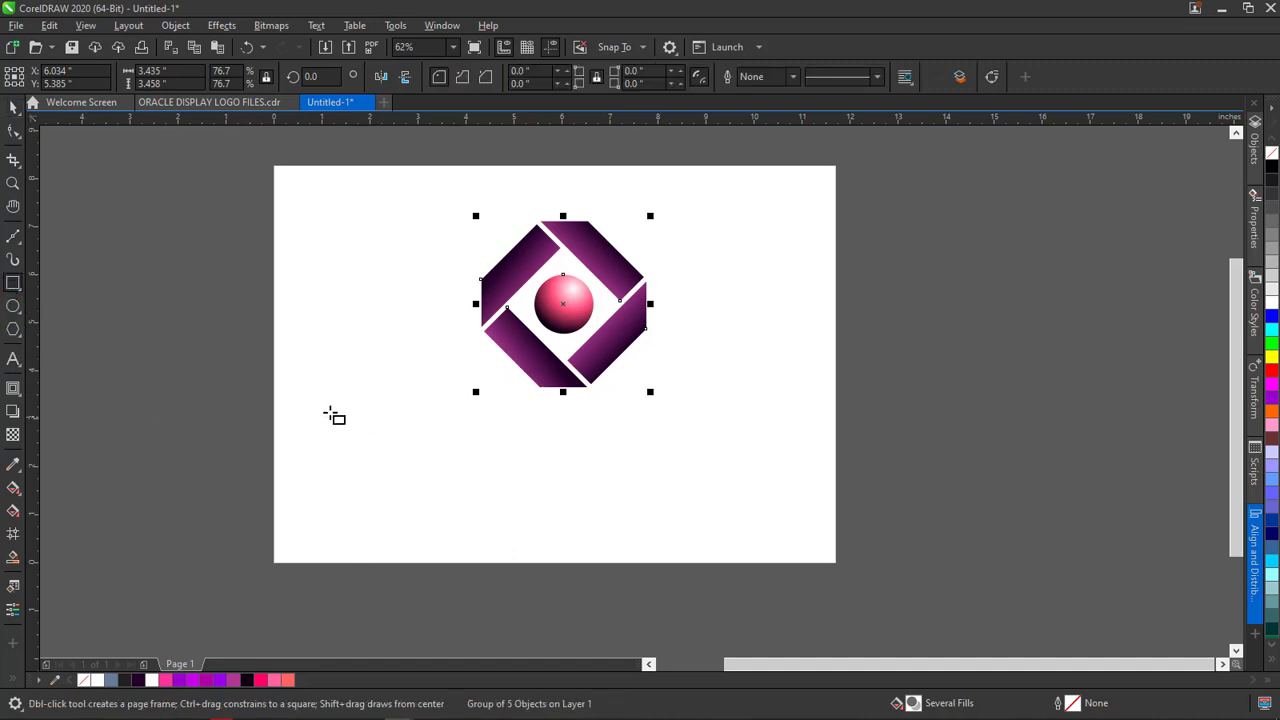
left_click_drag(325, 365, 428, 485)
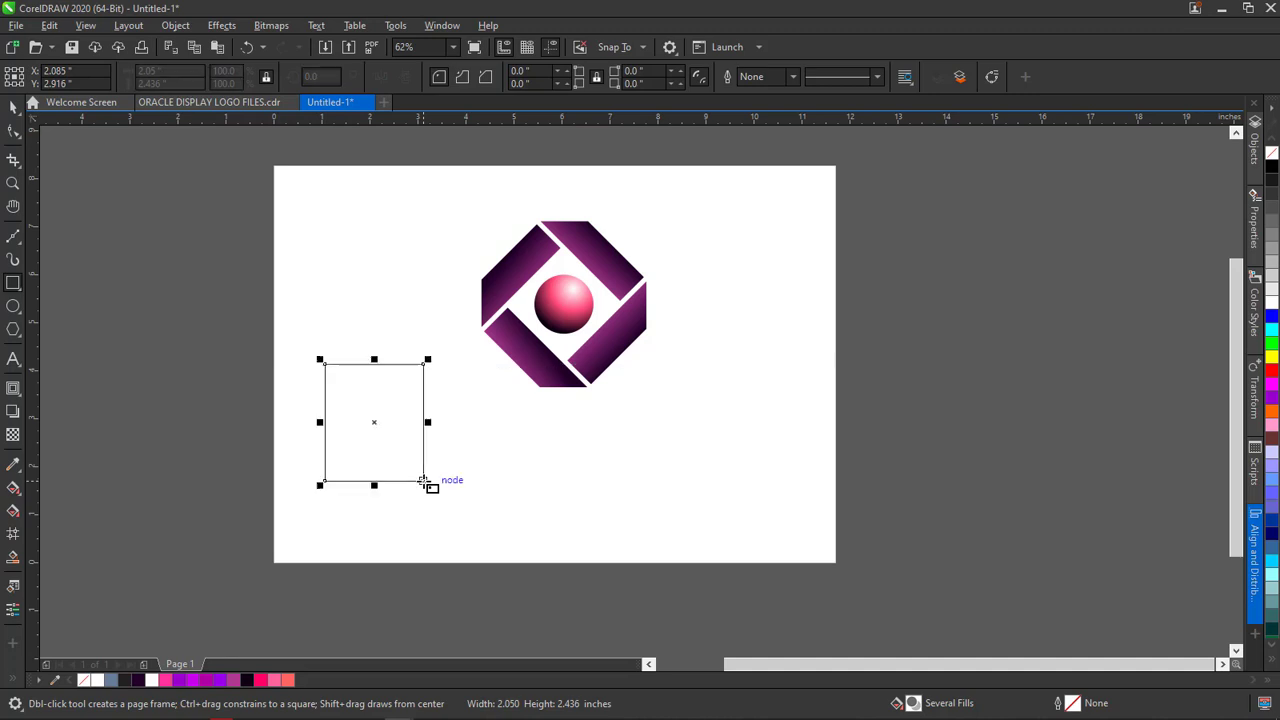
left_click(12, 107)
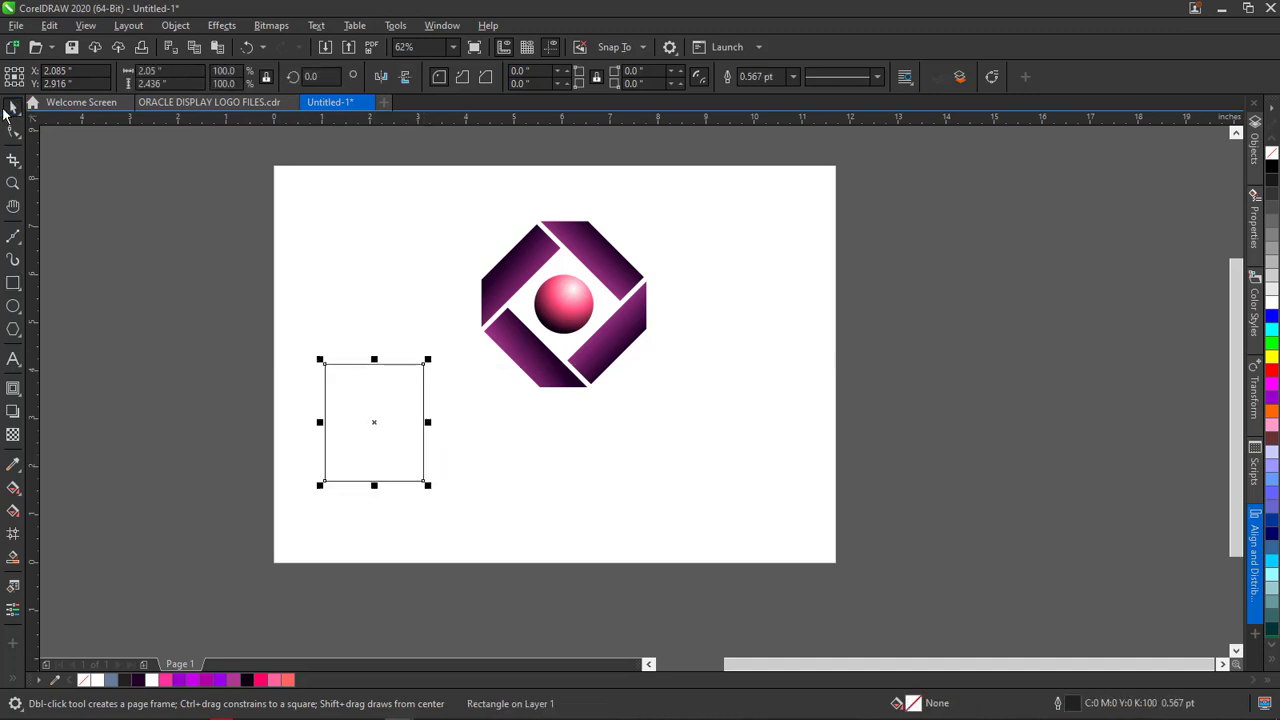
left_click(1272, 318)
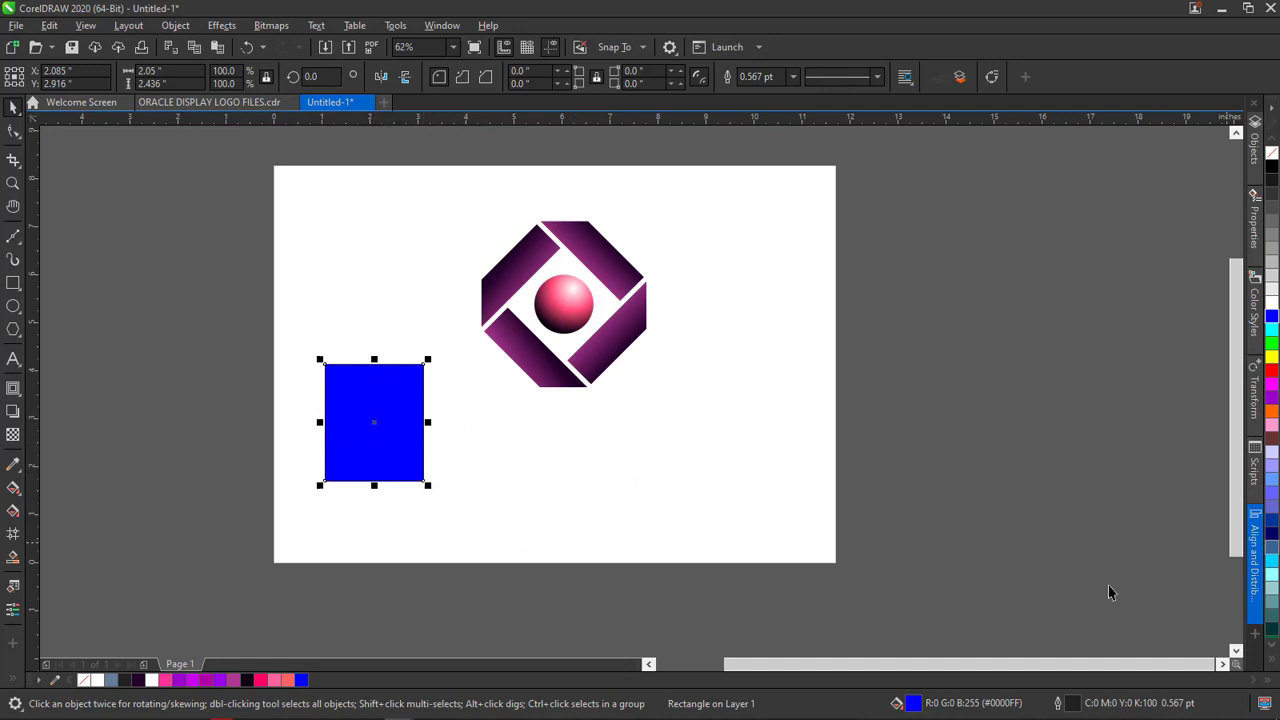
Mix small amounts of cyan into the rectangle's blue fill and undo the last addition
left_click(1272, 335, "ctrl")
left_click(1272, 335, "ctrl")
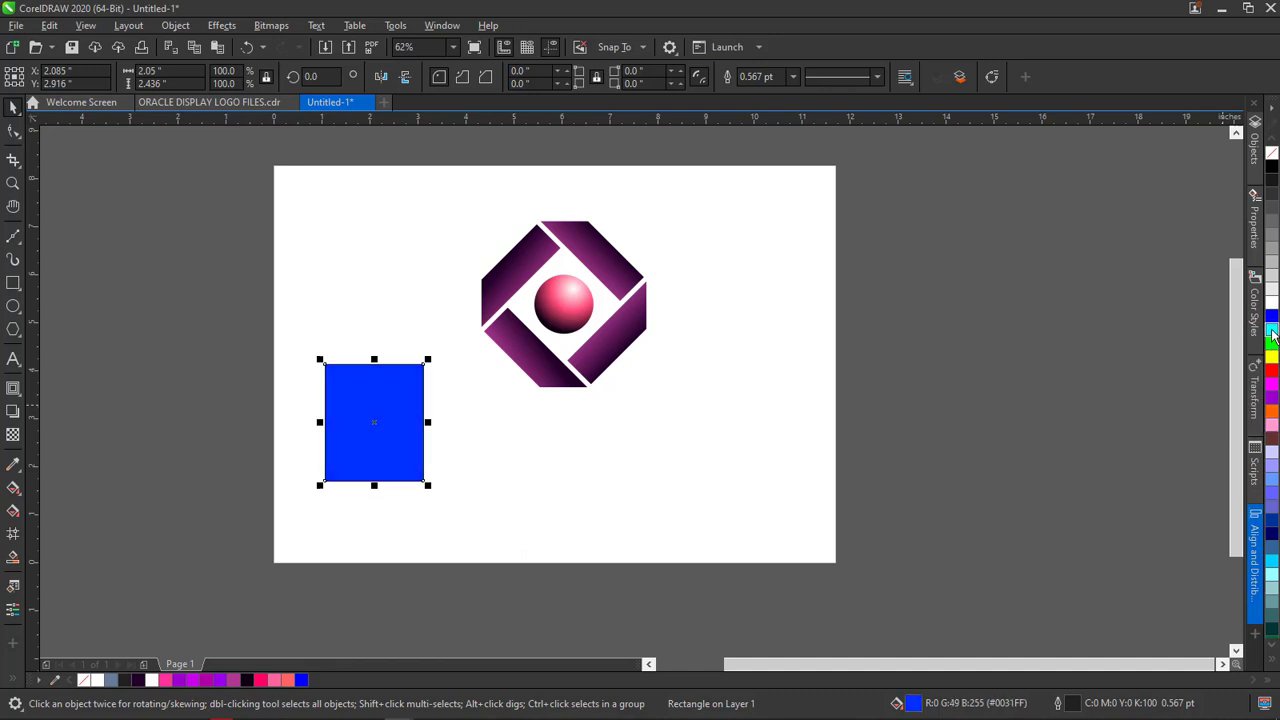
left_click(1272, 335, "ctrl")
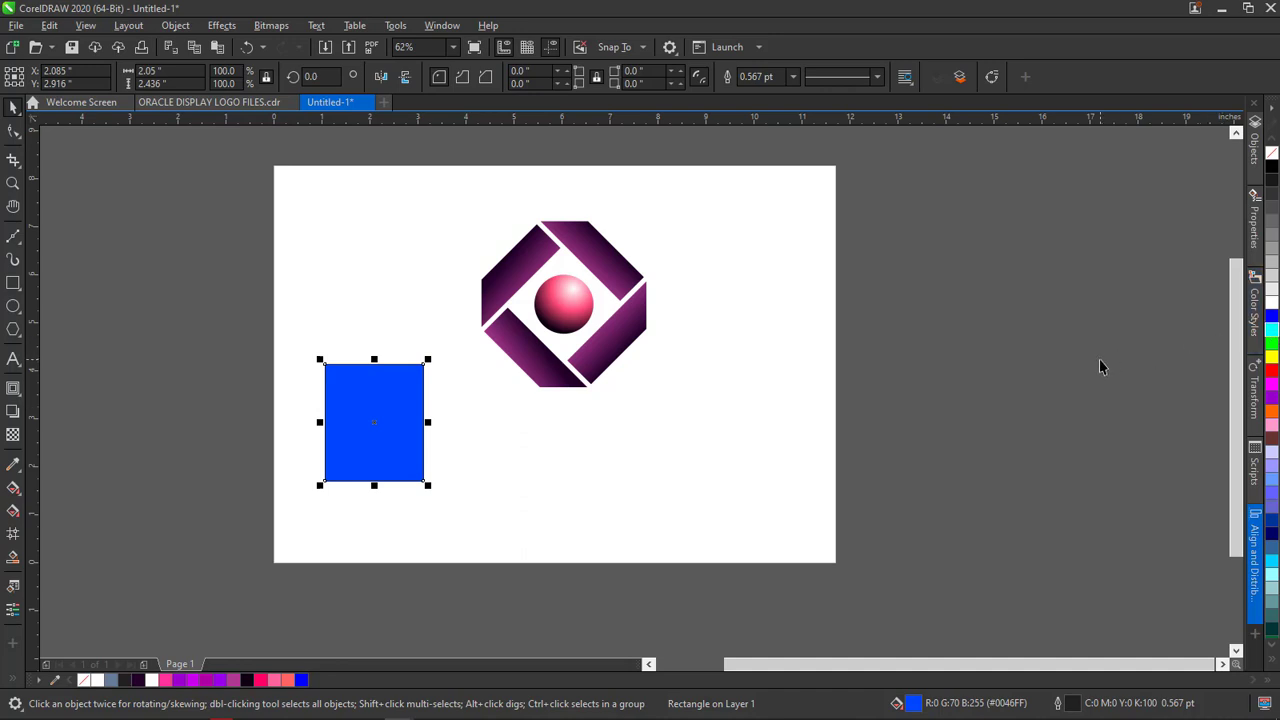
key("ctrl+z")
Blend more small amounts of cyan into the rectangle's fill until it becomes the lighter blue #0086FF
key("z")
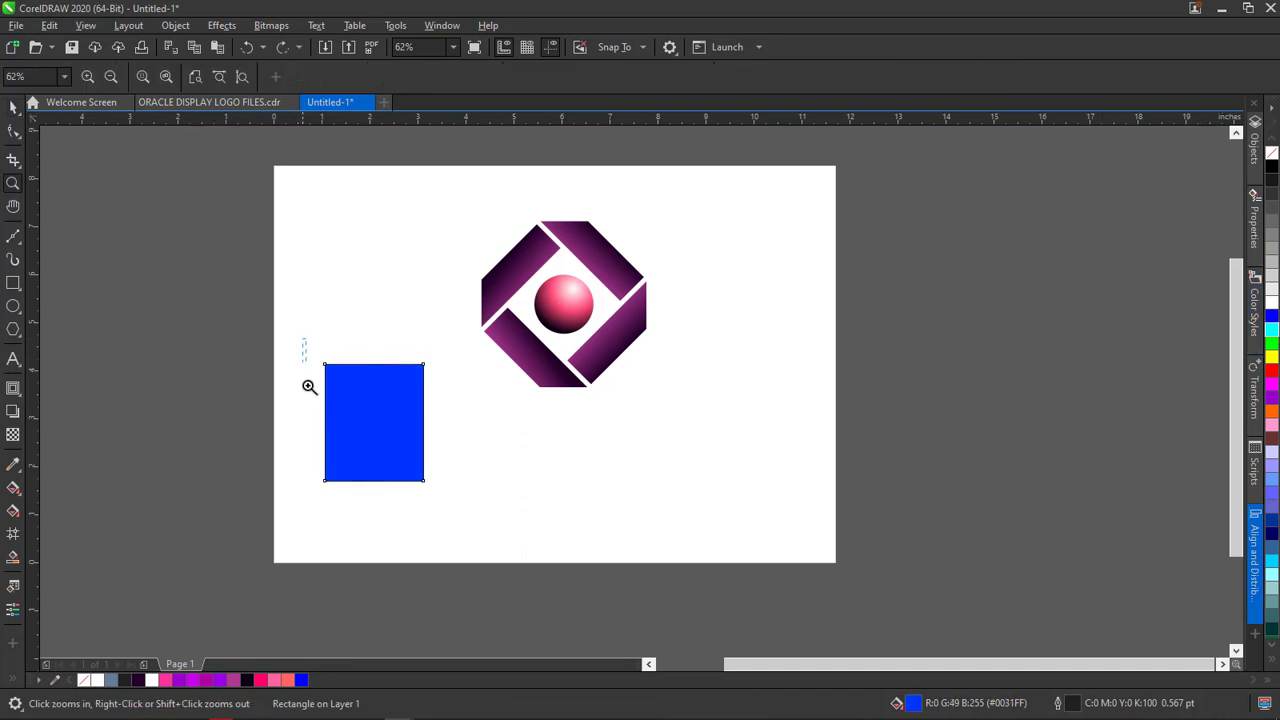
left_click_drag(309, 386, 446, 508)
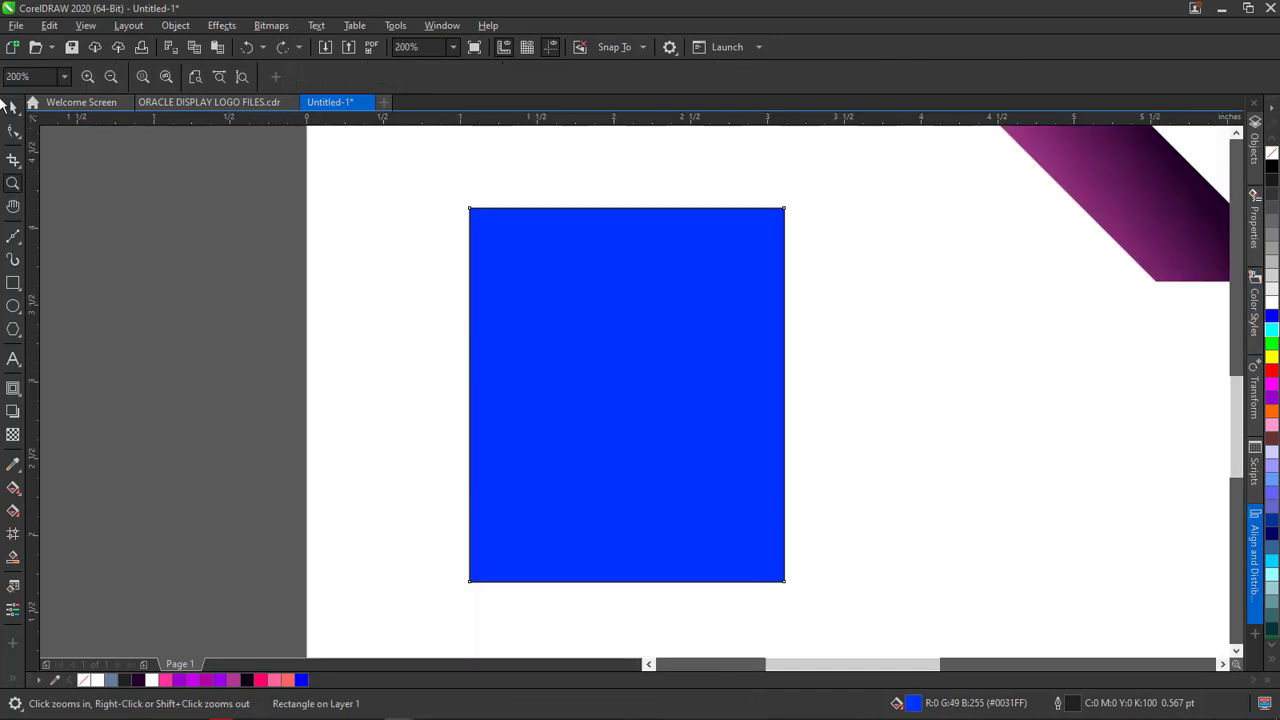
left_click(12, 107)
left_click(757, 382)
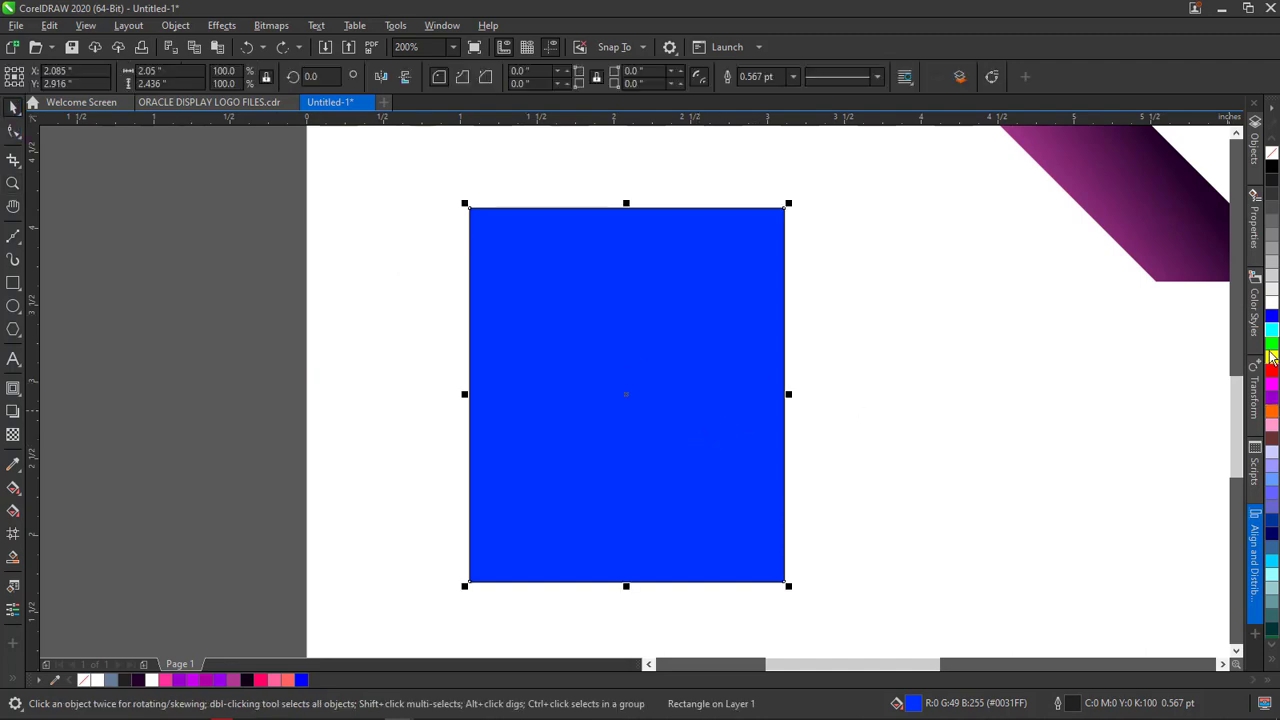
left_click(1270, 333, "ctrl")
left_click(1270, 333, "ctrl")
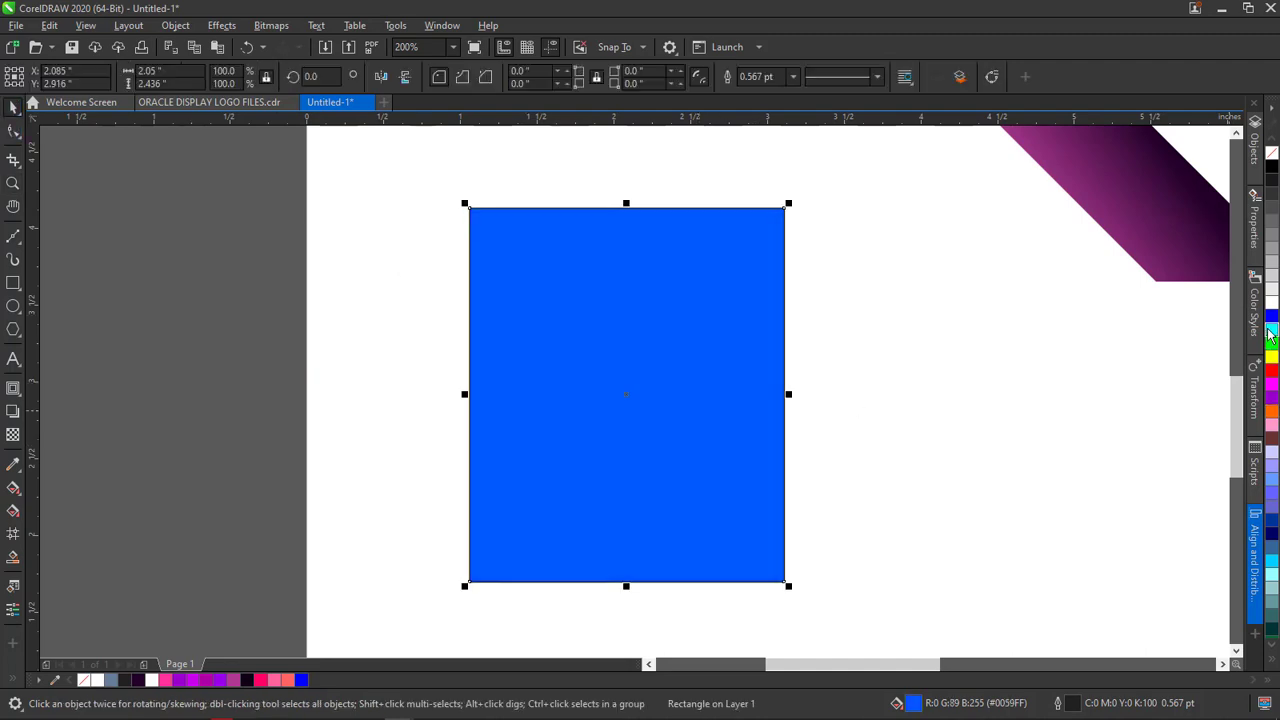
left_click(1270, 333, "ctrl")
left_click(1270, 333, "ctrl")
left_click(1270, 333, "ctrl")
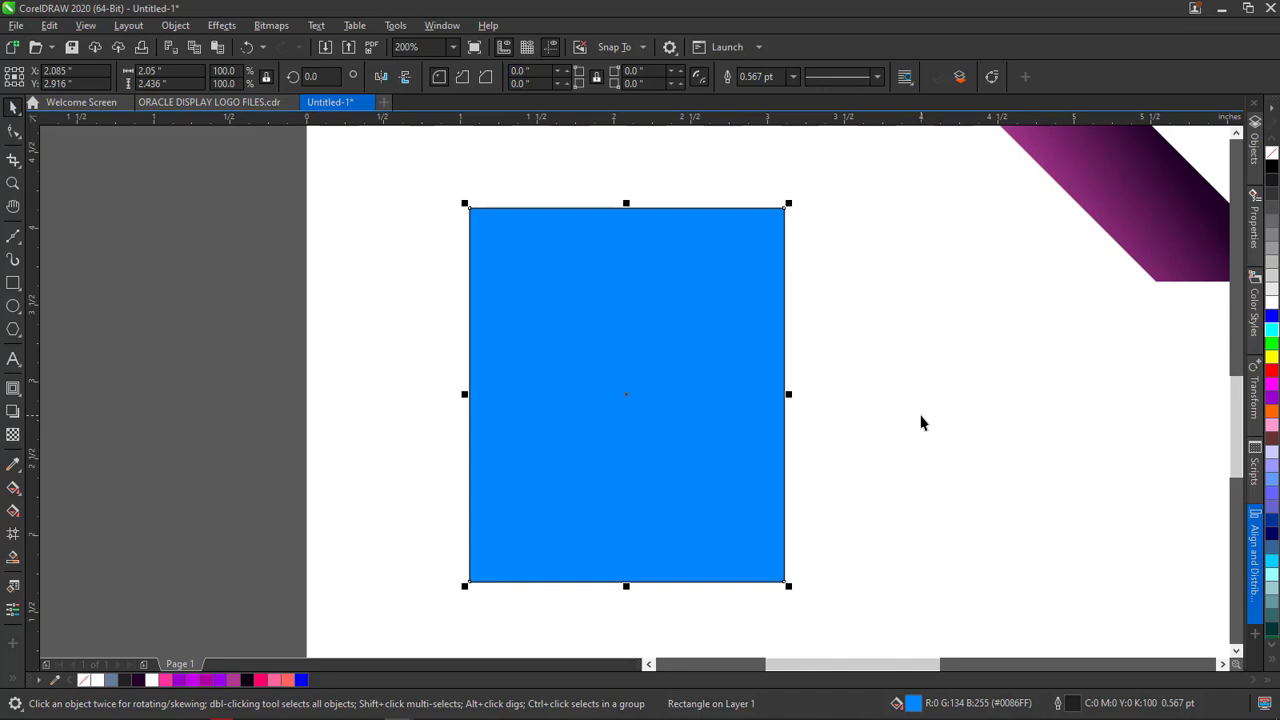
scroll(657, 373, "down", 2)
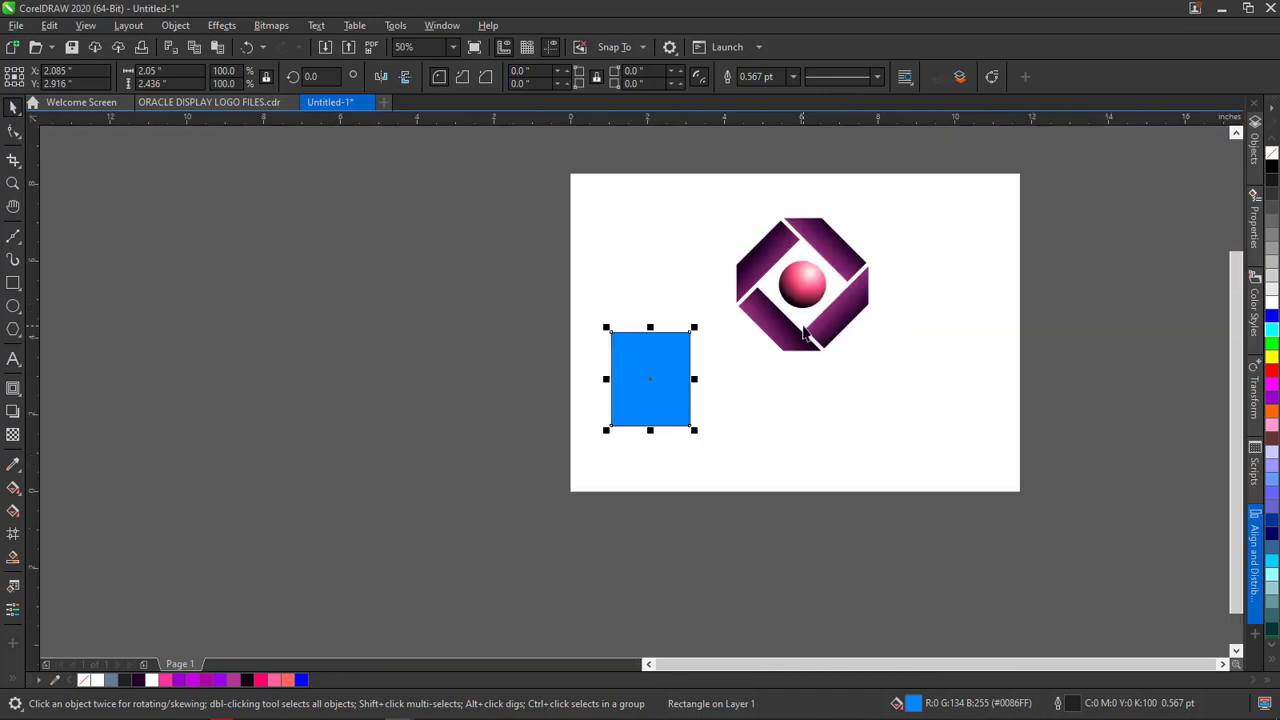
scroll(805, 335, "up", 3)
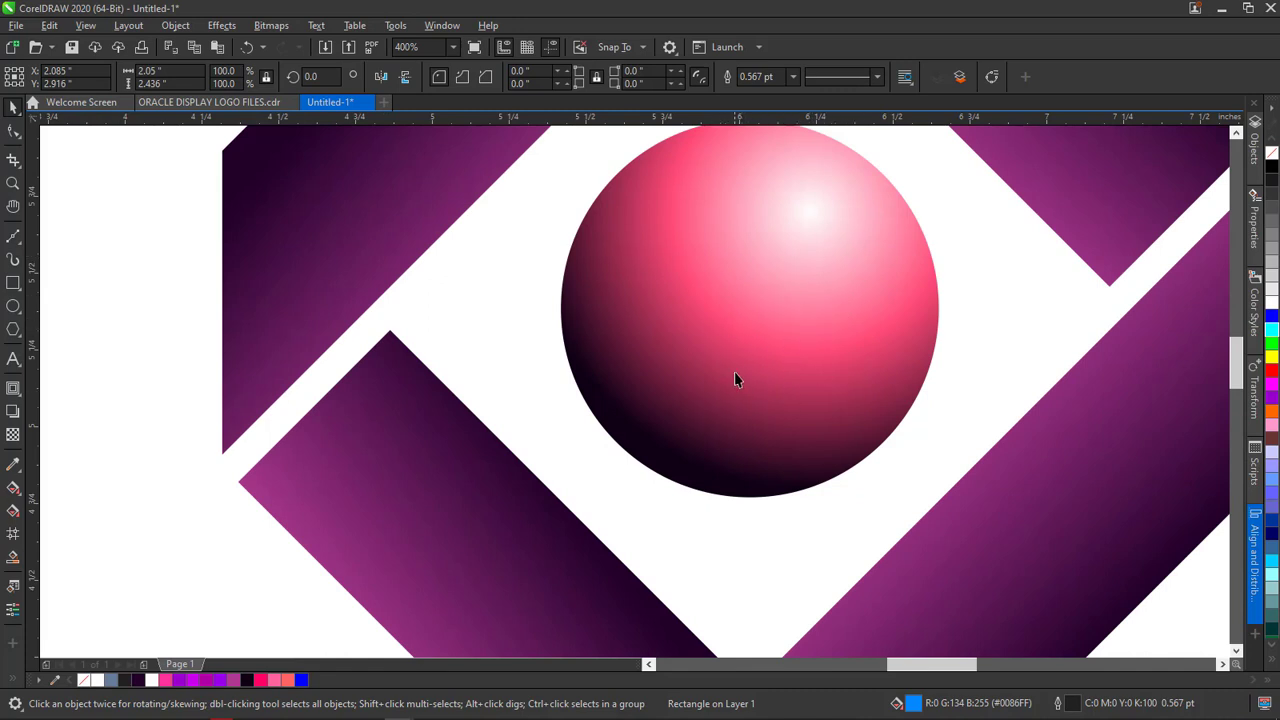
scroll(740, 378, "down", 3)
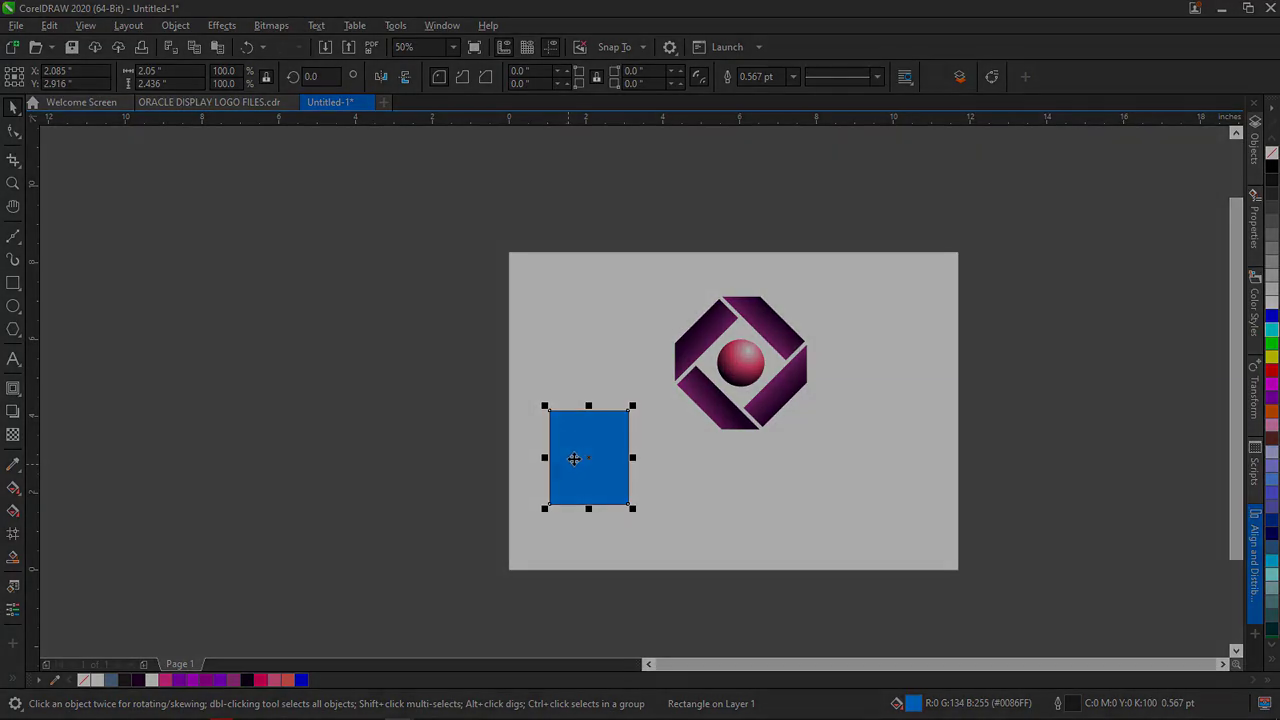